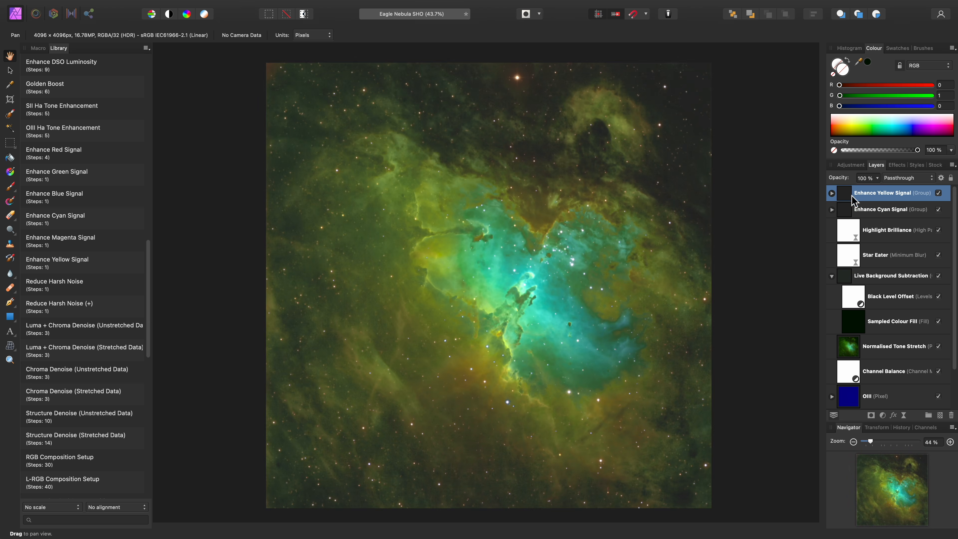
Step: Lower the Enhance Yellow Signal group's opacity to 29%, then apply the Golden Boost macro and reduce its opacity
left_click_drag(852, 195, 815, 194)
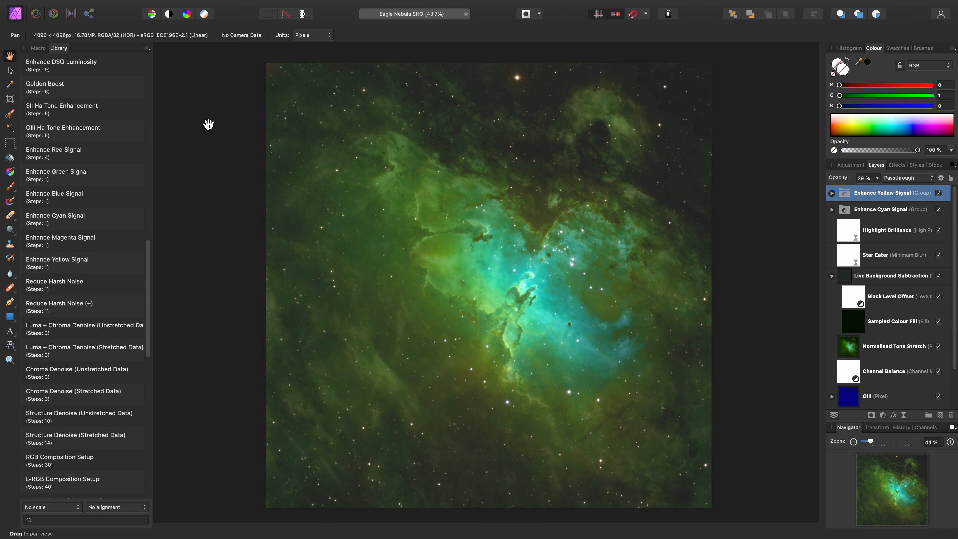
left_click(94, 87)
left_click_drag(877, 178, 830, 193)
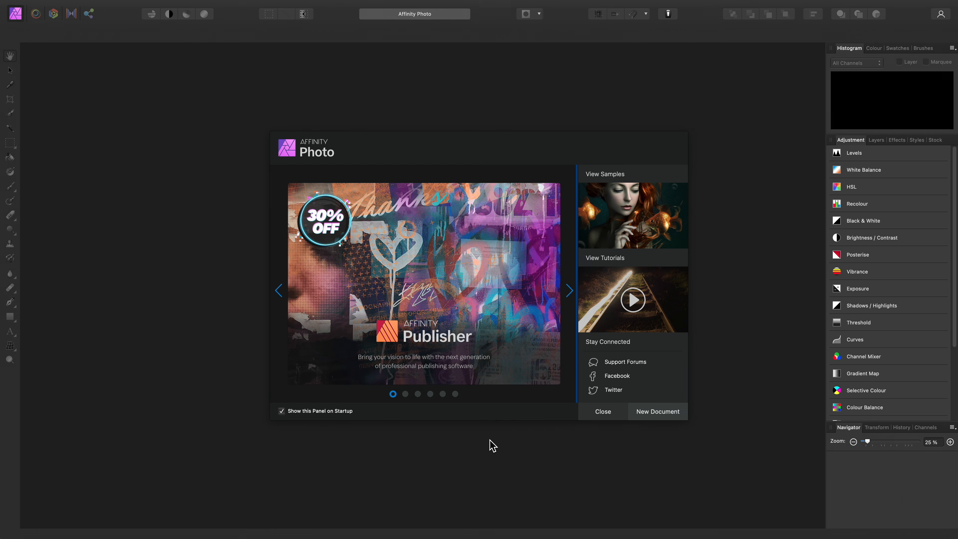
Step: Dismiss the welcome panel, switch to Finder and open the Astrophotography Macros folder from the desktop
left_click(596, 413)
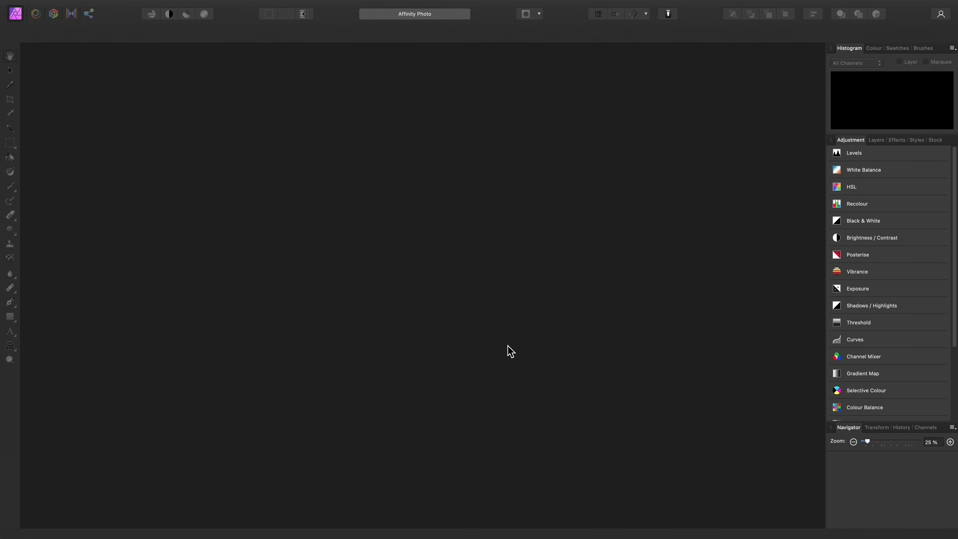
key("super+Tab")
double_click(917, 98)
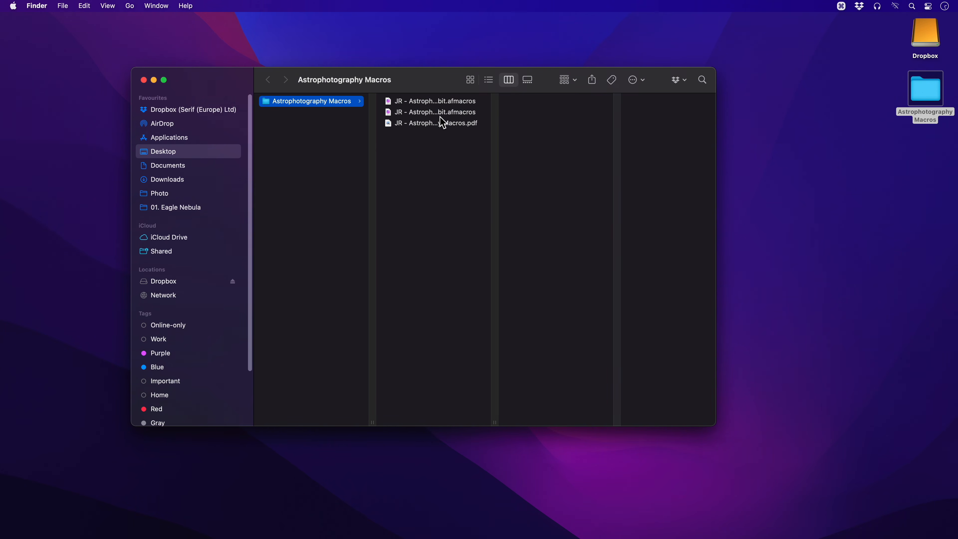
Step: Import both the 16-bit and 32-bit JR - Astrophotography .afmacros files into Affinity Photo's Library
left_click(442, 101)
left_click(447, 113)
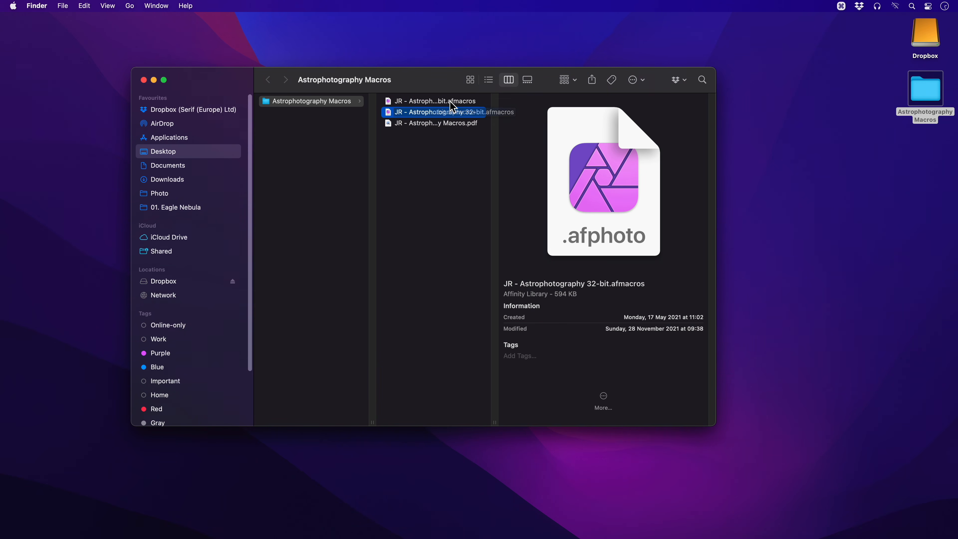
left_click(452, 101, "super")
left_click_drag(436, 113, 466, 274)
key("super+Tab")
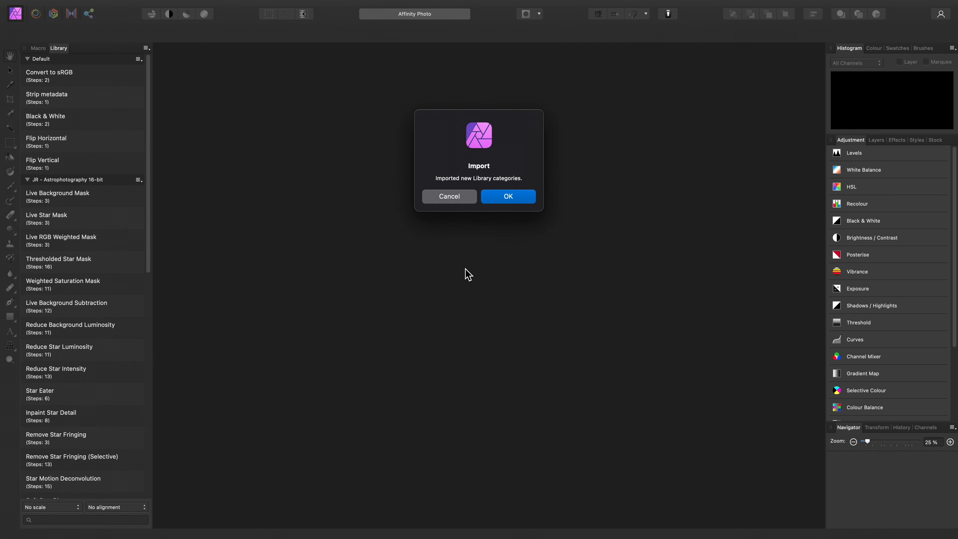
left_click(518, 202)
left_click(517, 202)
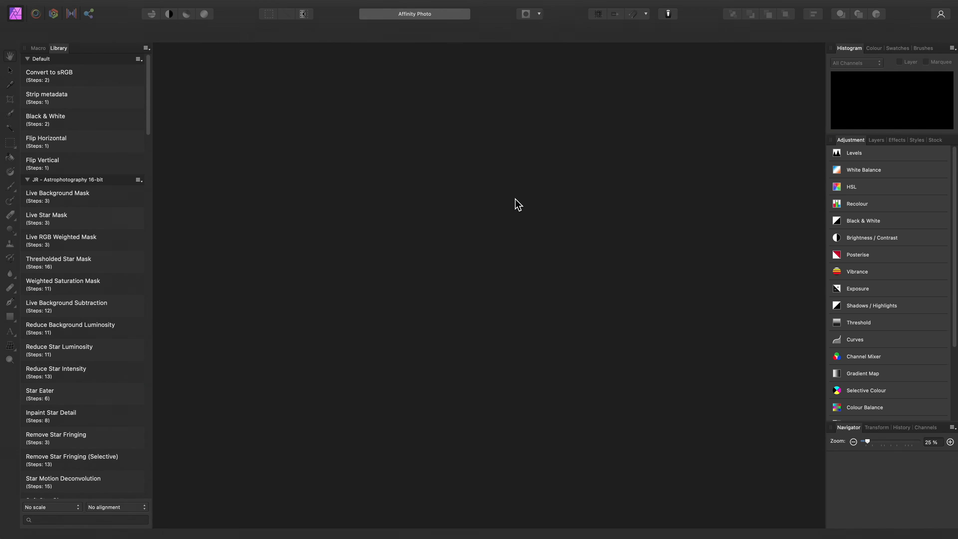
Step: Collapse the Default, JR - Astrophotography 16-bit and JR - Astrophotography 32-bit macro categories
left_click(42, 58)
left_click(72, 70)
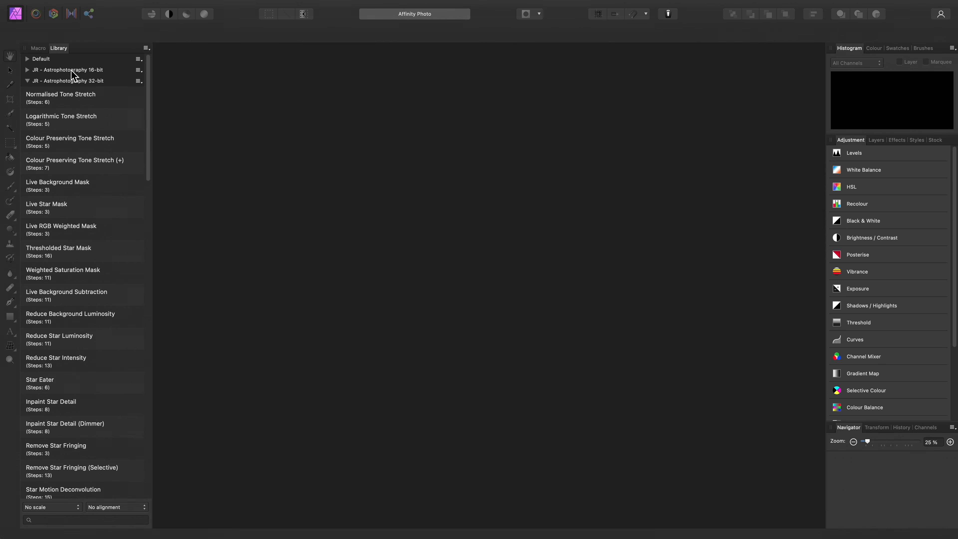
left_click(81, 81)
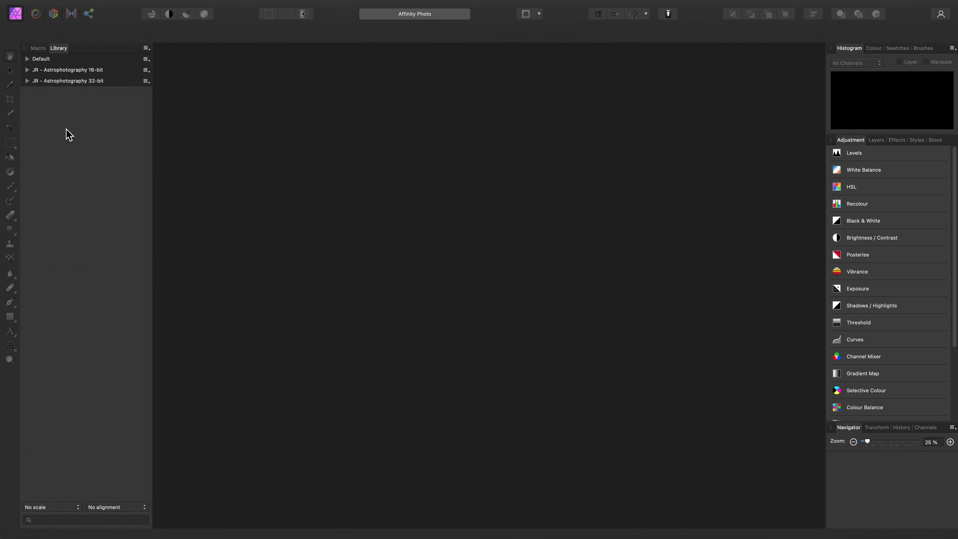
left_click(315, 6)
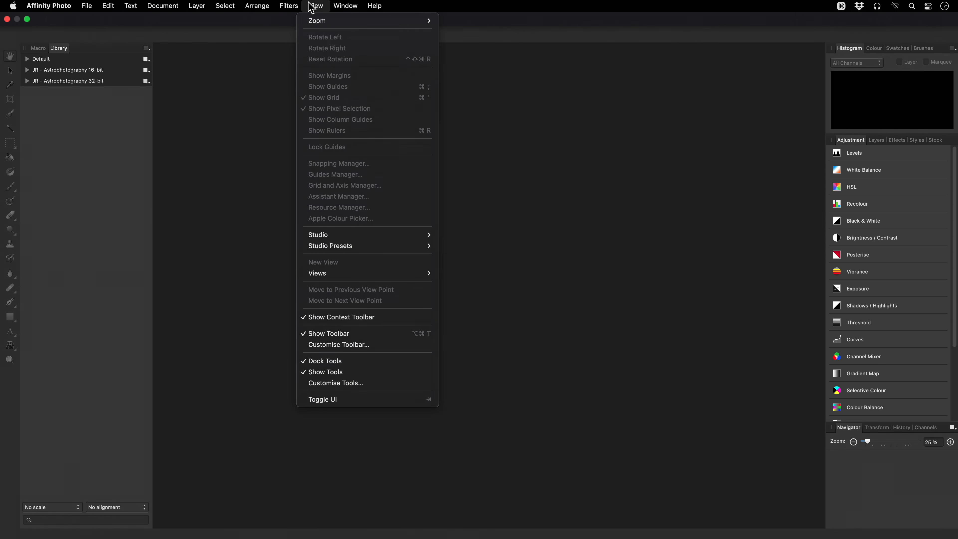
mouse_move(387, 236)
left_click(189, 227)
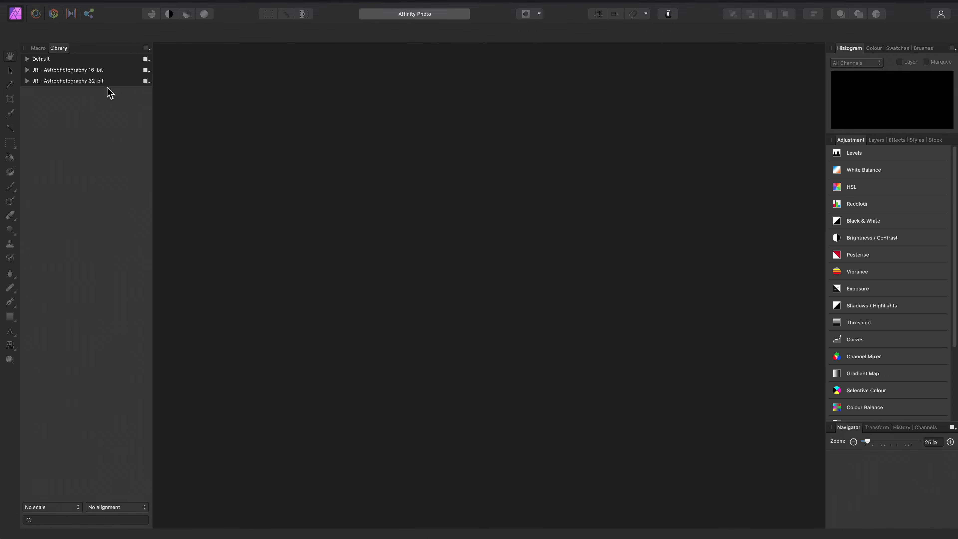
left_click(147, 53)
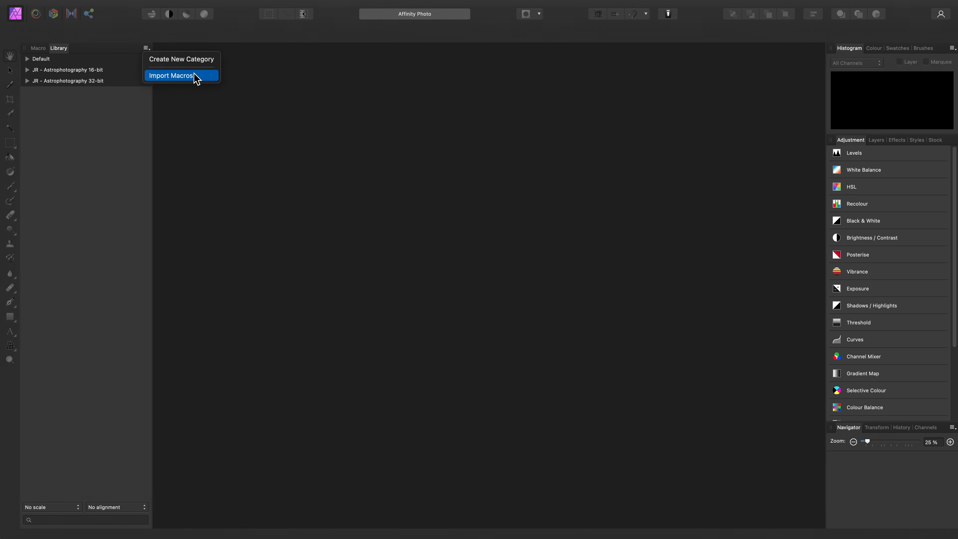
left_click(364, 186)
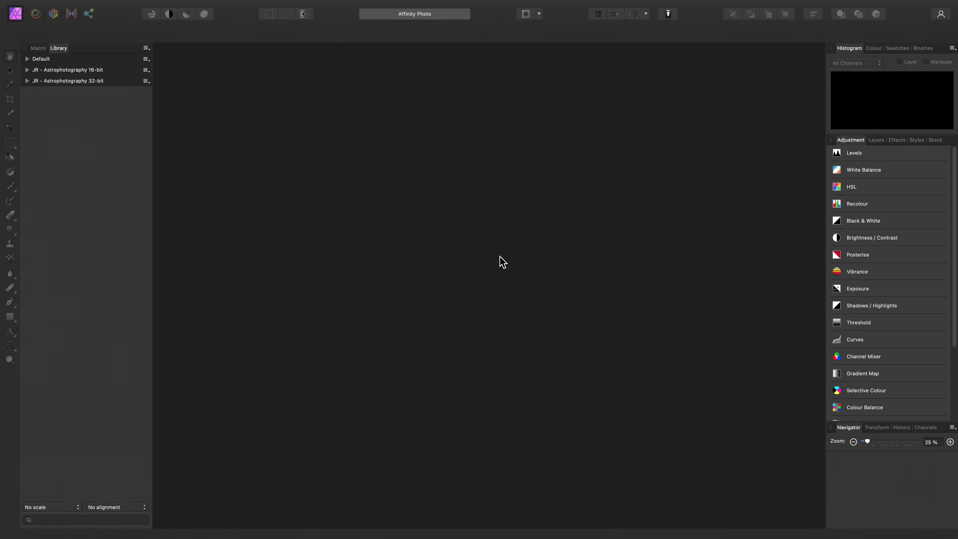
Step: Expand the JR - Astrophotography 32-bit category to its composition setup macros, and bring the Channels list into view
left_click(86, 81)
left_click_drag(146, 92, 168, 381)
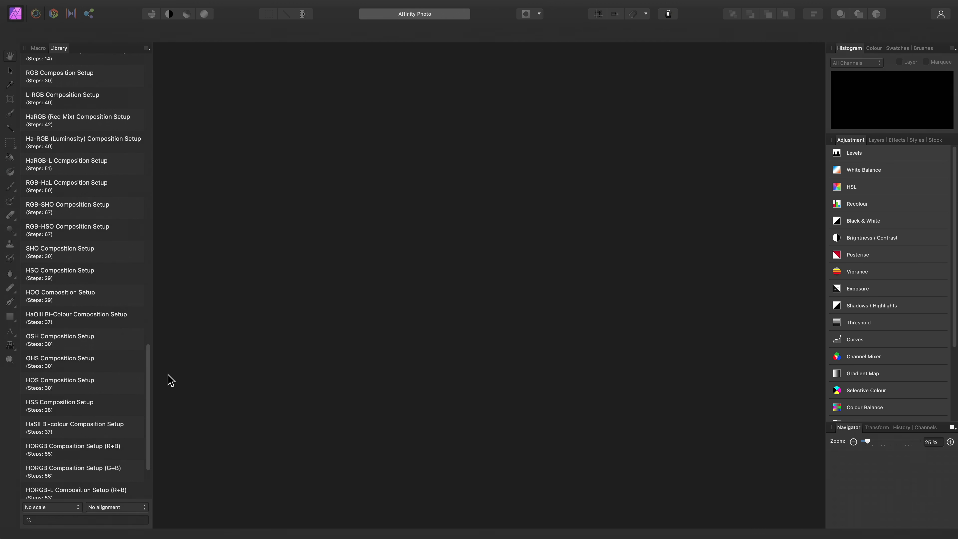
left_click(931, 428)
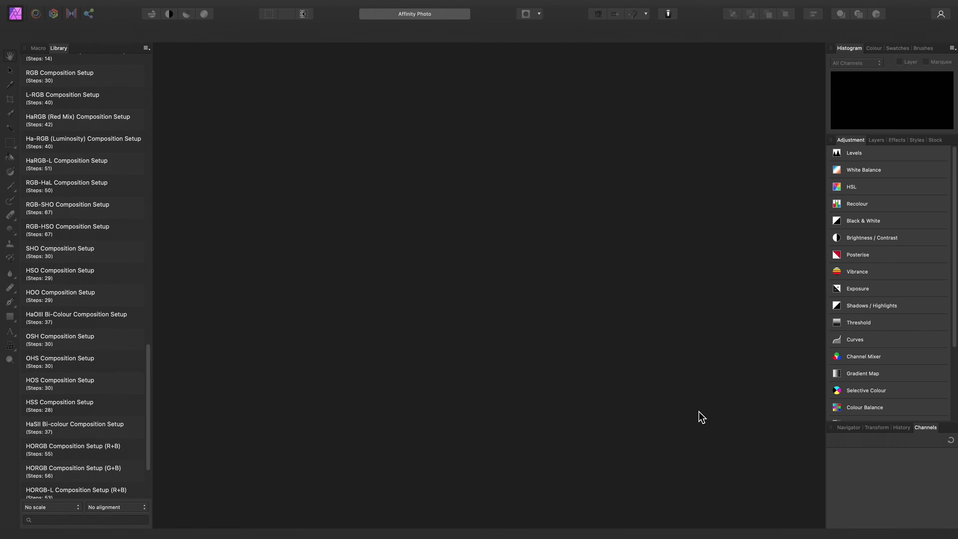
Step: Start a new astrophotography stack and fit its canvas to the view
mouse_move(143, 3)
left_click(87, 5)
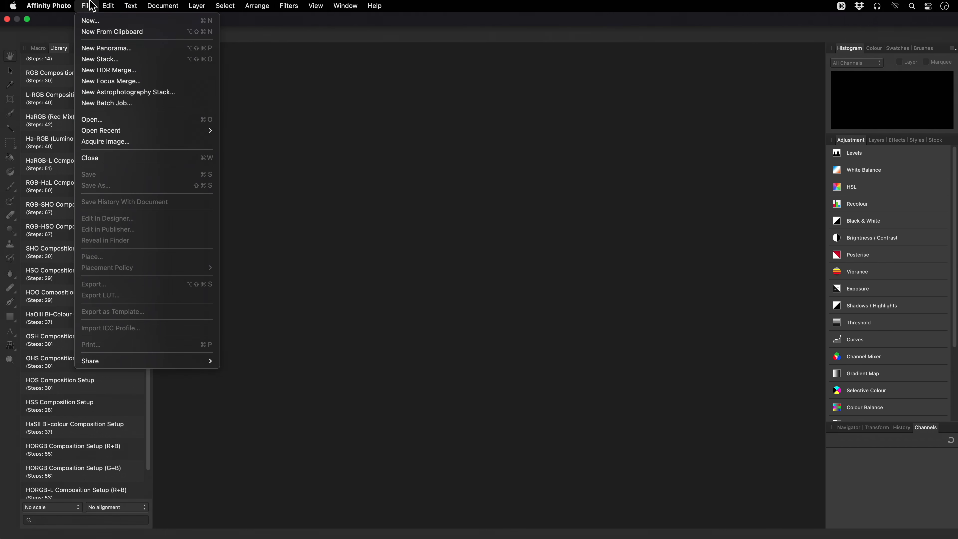
left_click(182, 92)
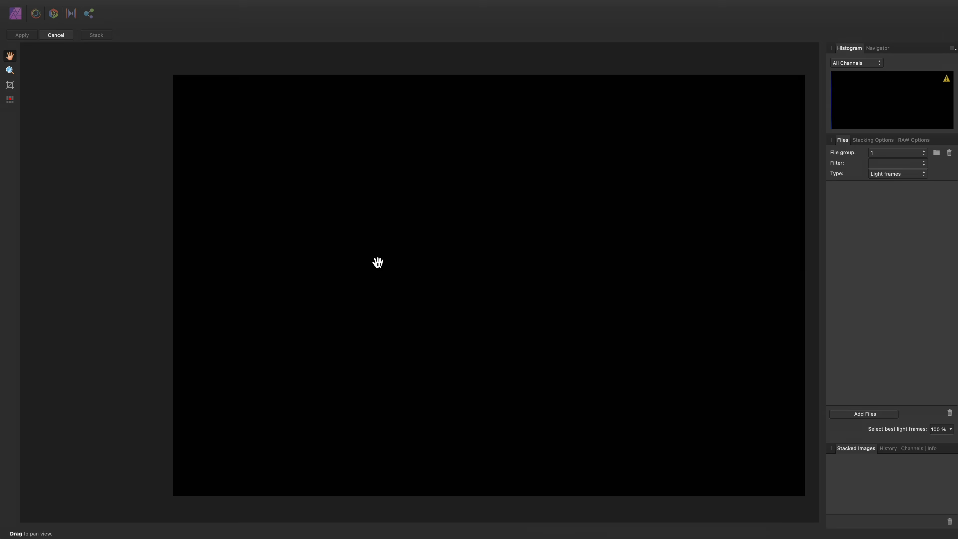
key("super+0")
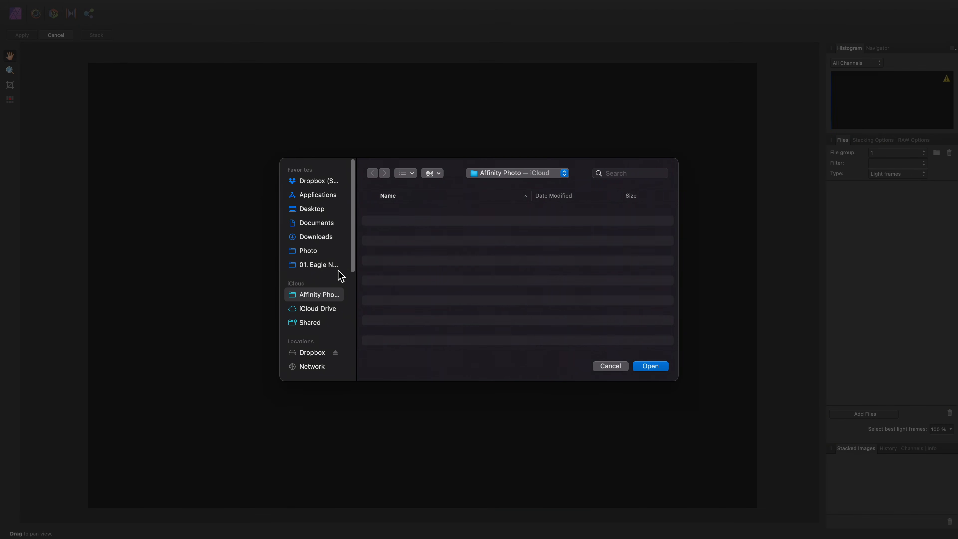
Step: Add the Ha-1 to Ha-17 light frames from the 01. Eagle Nebula folder to file group 1 and set its filter to H-alpha
left_click(331, 266)
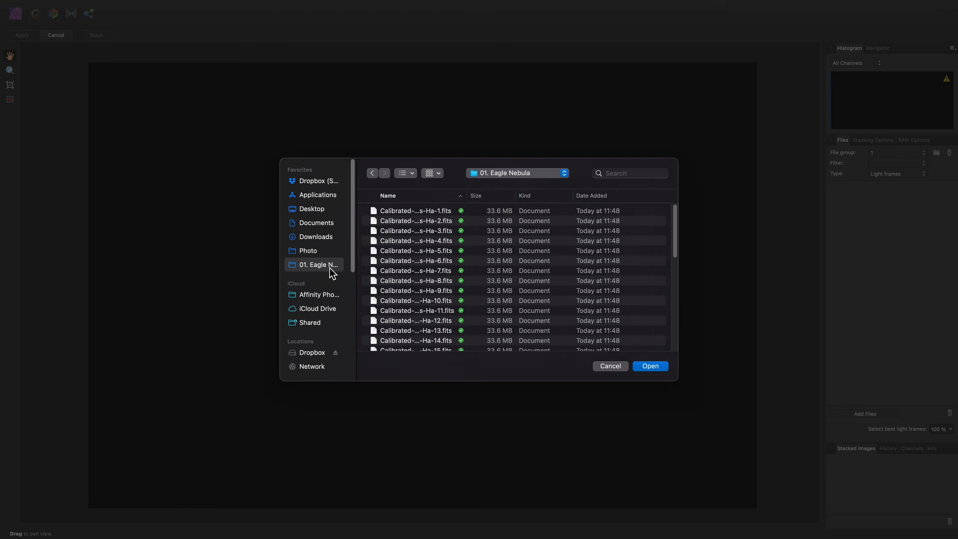
left_click_drag(679, 382, 752, 472)
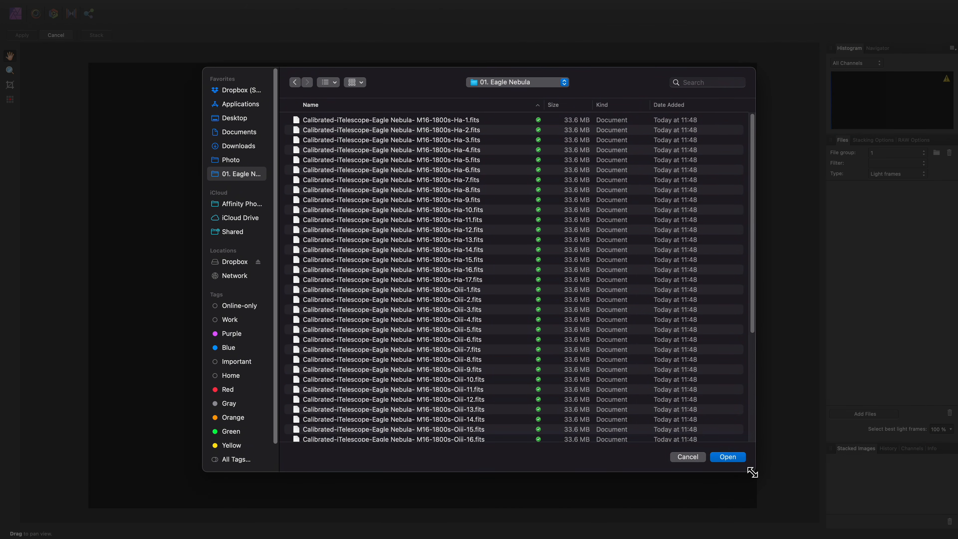
left_click(469, 122)
left_click(469, 280, "shift")
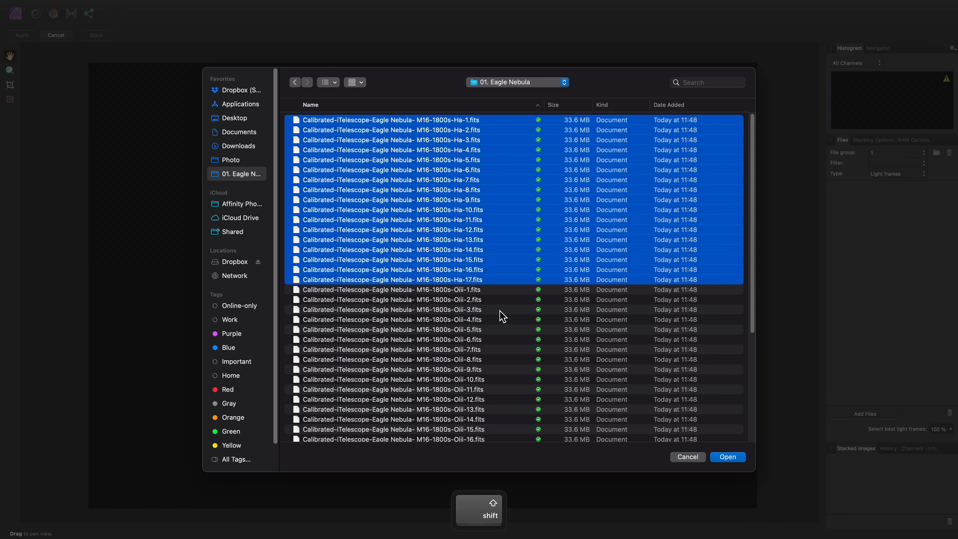
left_click(733, 460)
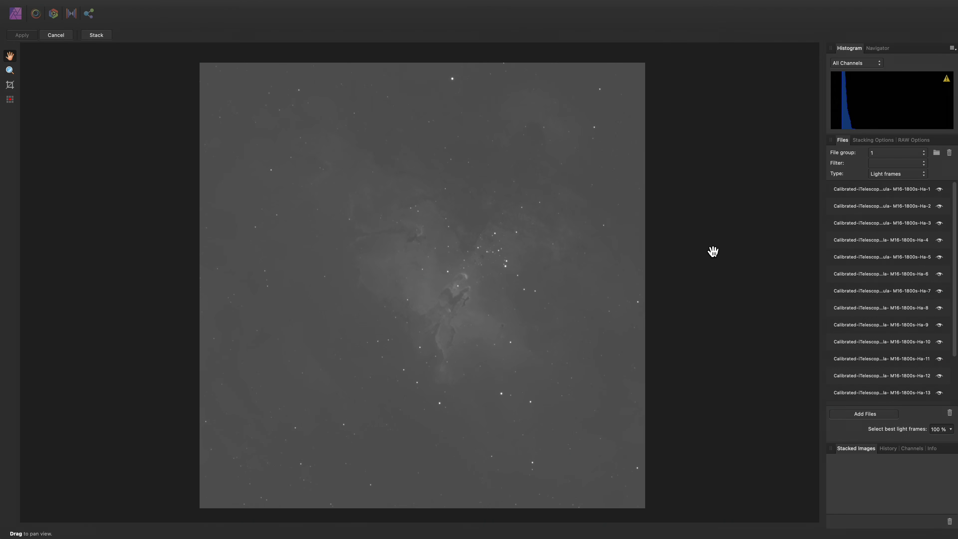
left_click(901, 164)
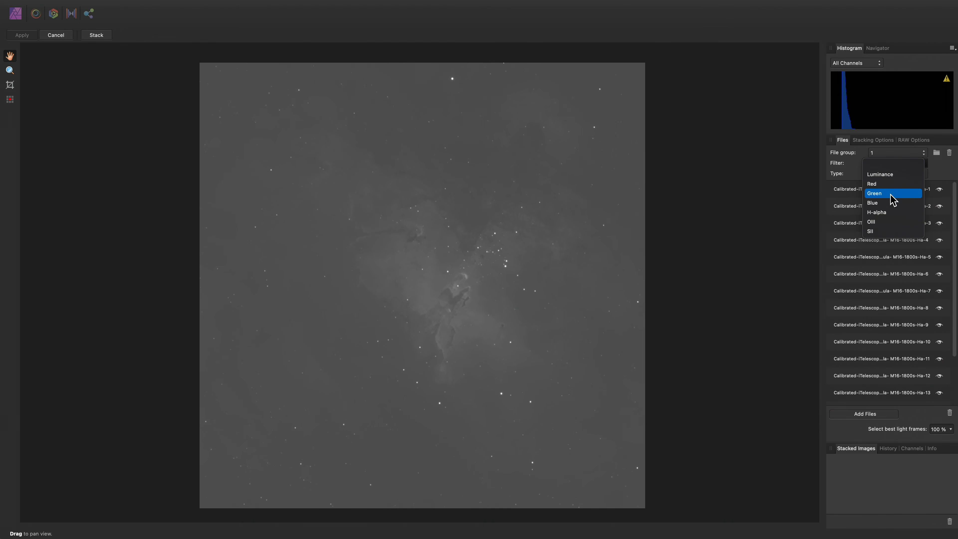
left_click(902, 212)
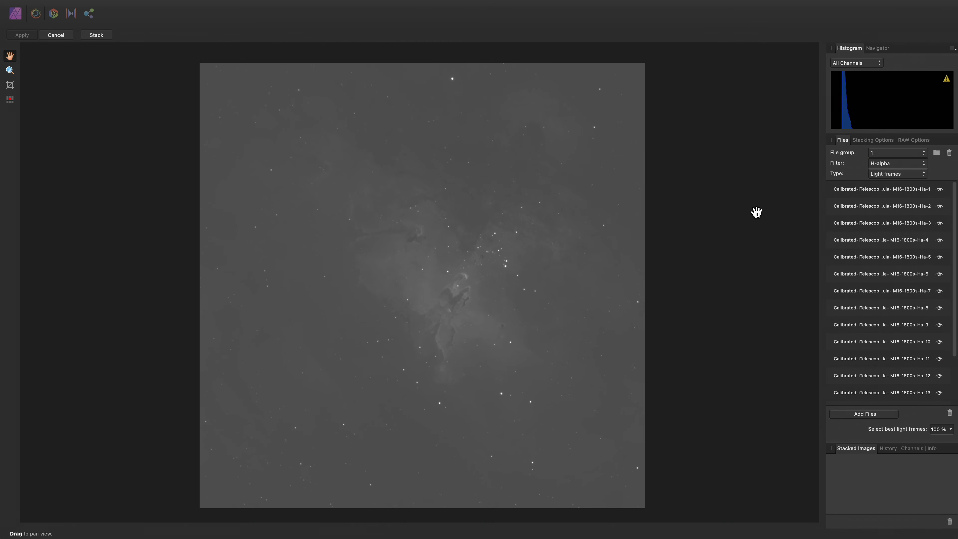
Step: Create file group 2, add the Oiii-1 to Oiii-25 light frames and set its filter to OIII
left_click(937, 153)
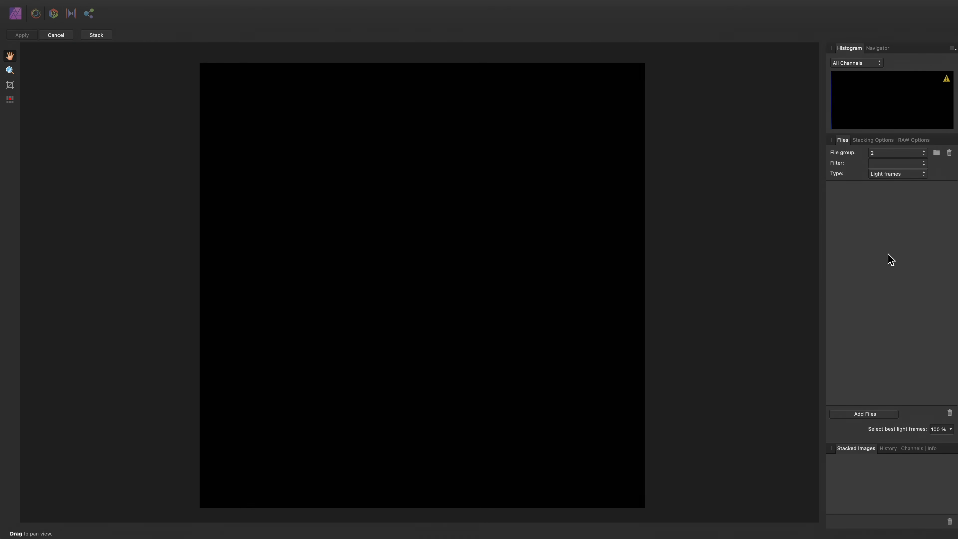
left_click(871, 415)
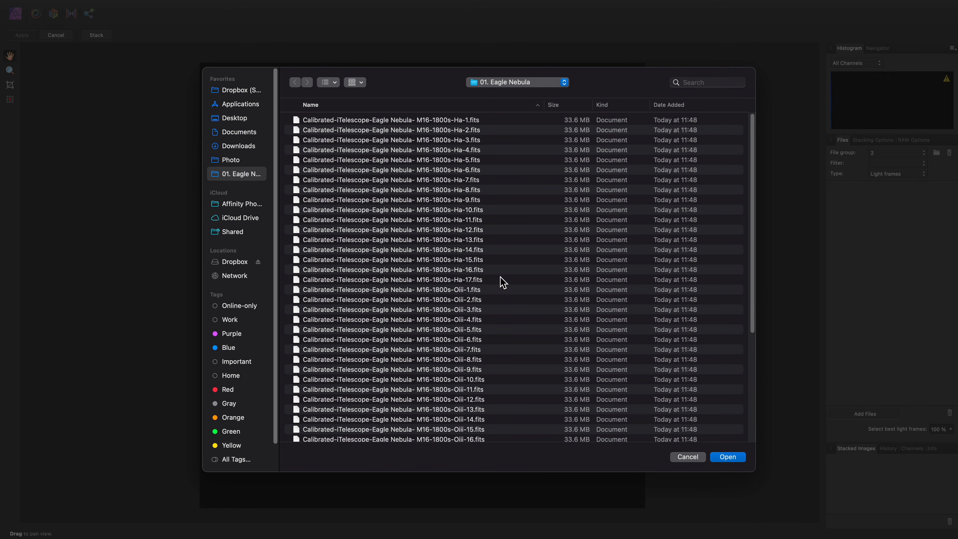
left_click(489, 285)
scroll(488, 293, "down", 10)
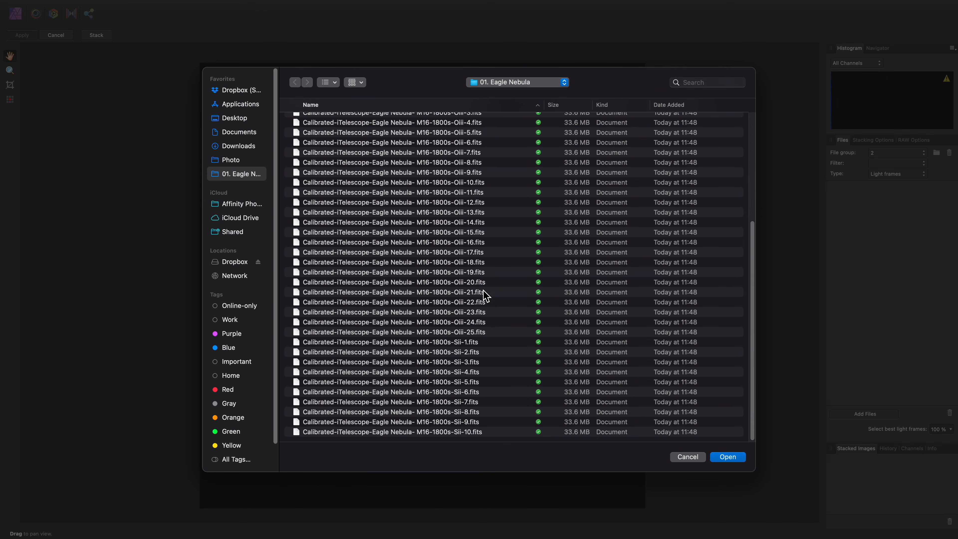
left_click(483, 335, "shift")
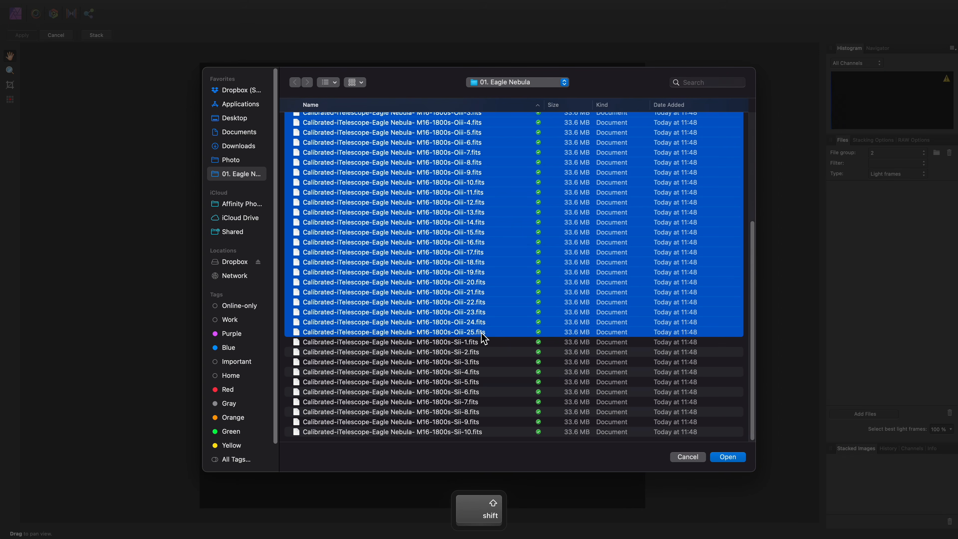
left_click(728, 457)
left_click(907, 163)
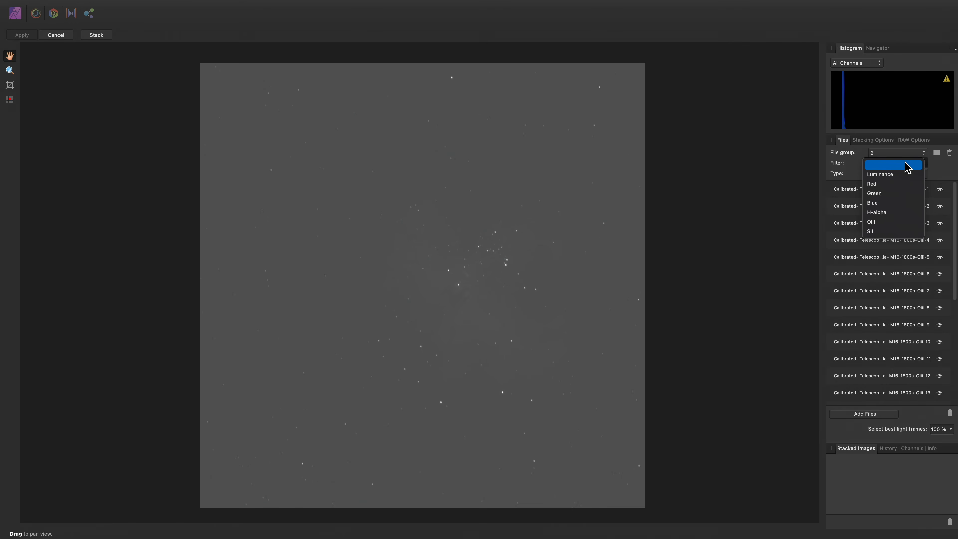
left_click(896, 221)
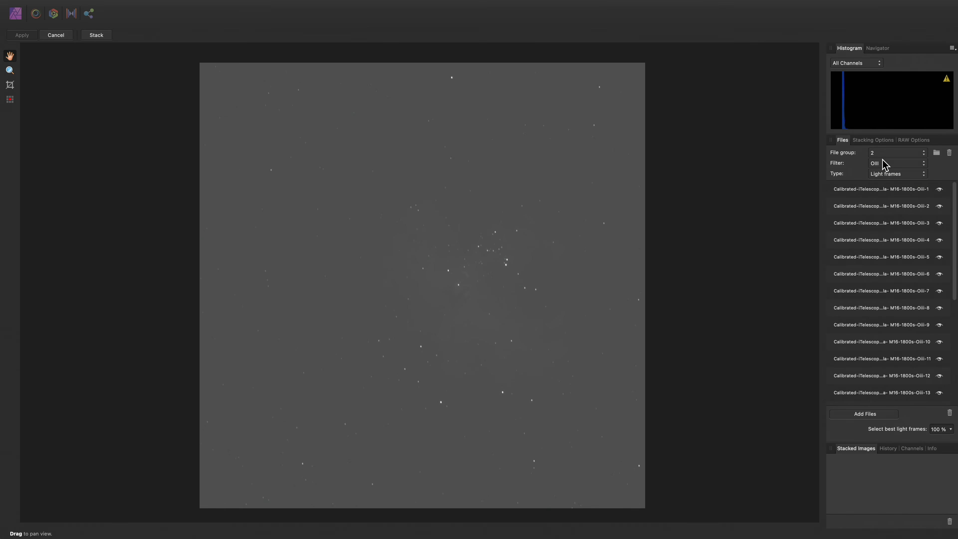
Step: Create file group 3, add the Sii-1 to Sii-10 light frames and set its filter to SII
left_click(937, 153)
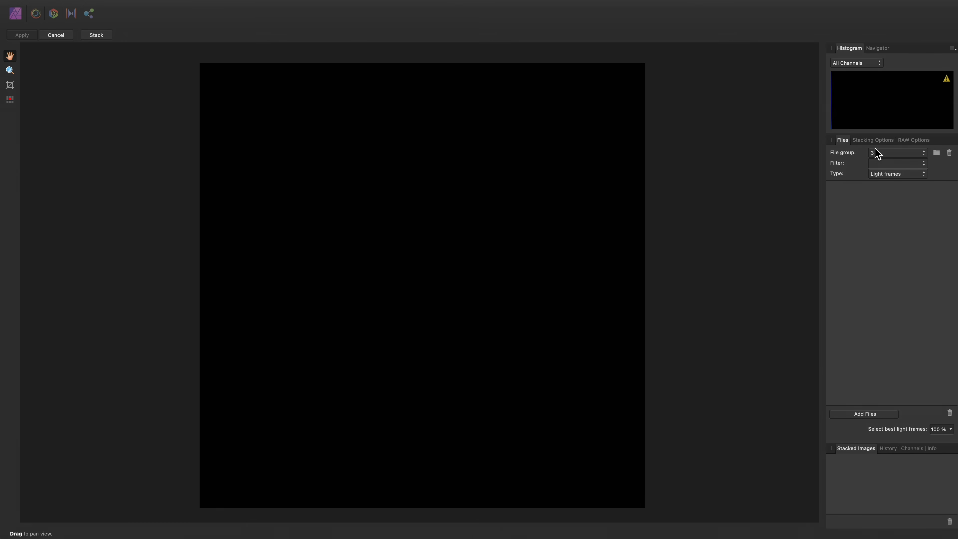
left_click(866, 414)
scroll(415, 303, "down", 10)
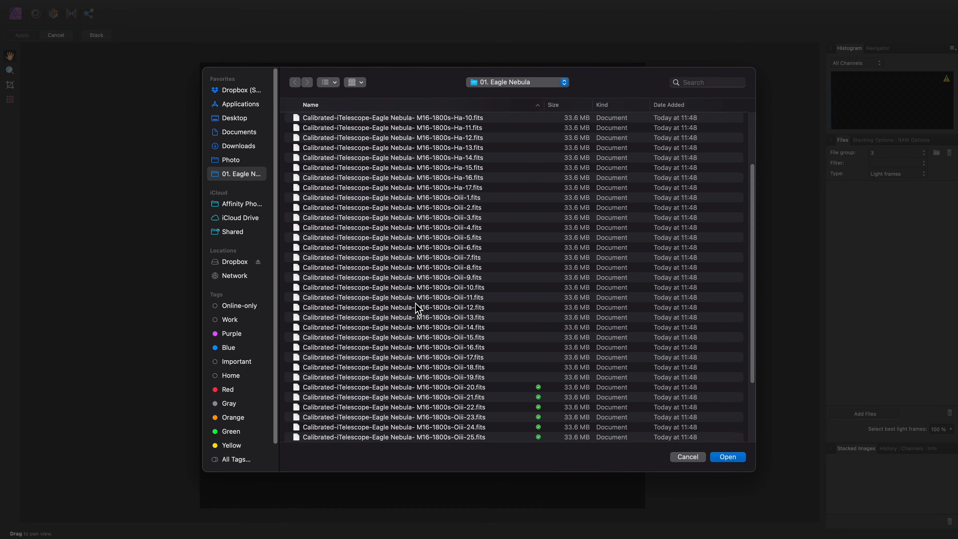
left_click(471, 342)
left_click(476, 432, "shift")
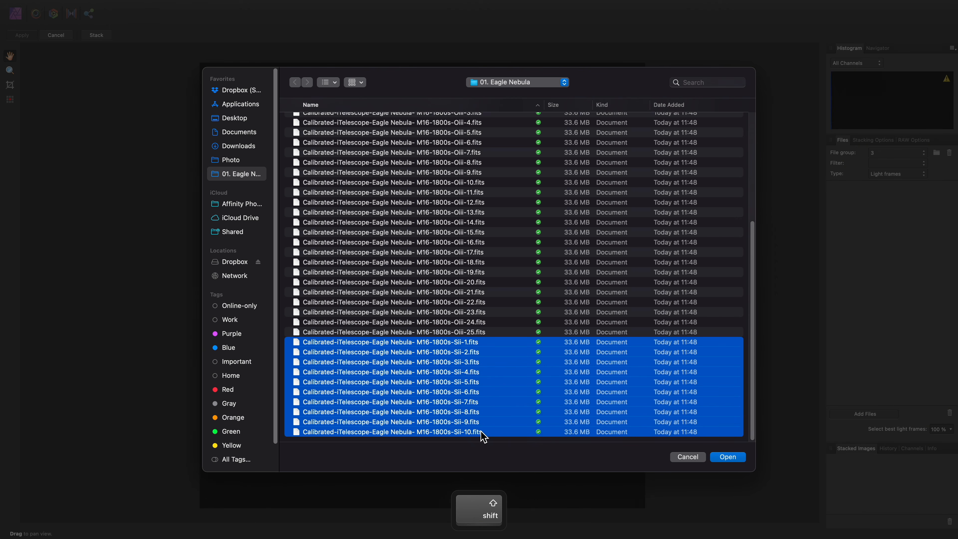
left_click(727, 457)
left_click(893, 164)
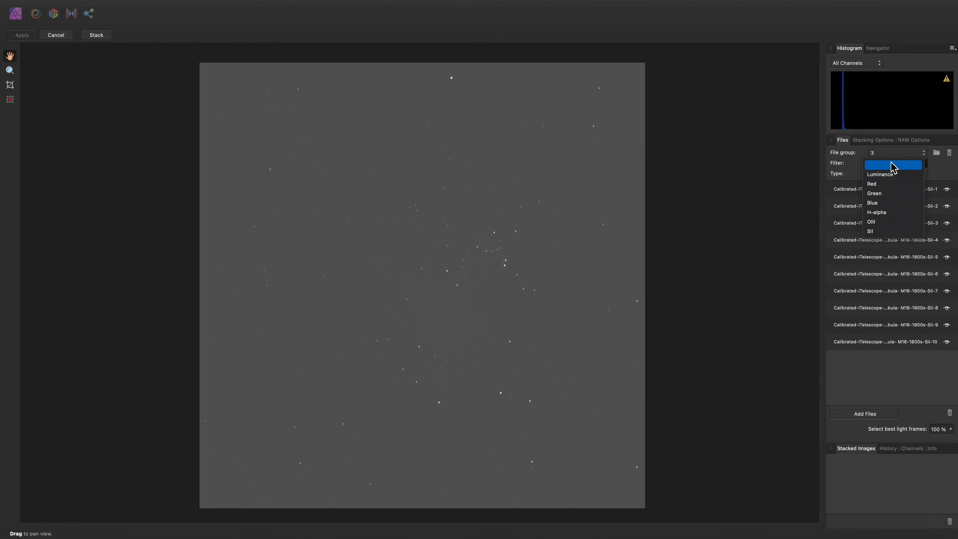
left_click(893, 231)
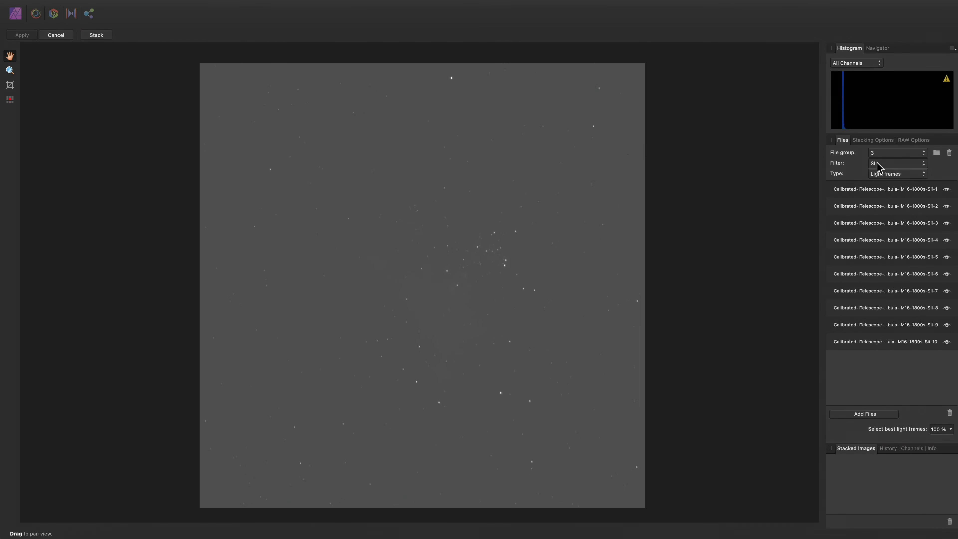
Step: Set the sigma clipping threshold to 2 standard deviations and stack all the light frames
left_click(873, 143)
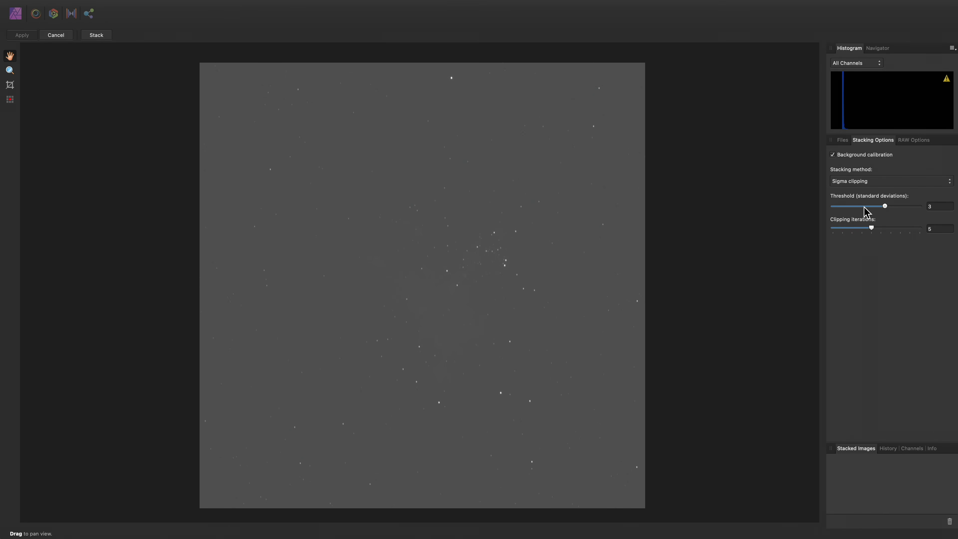
left_click(931, 207)
type("2")
key("Return")
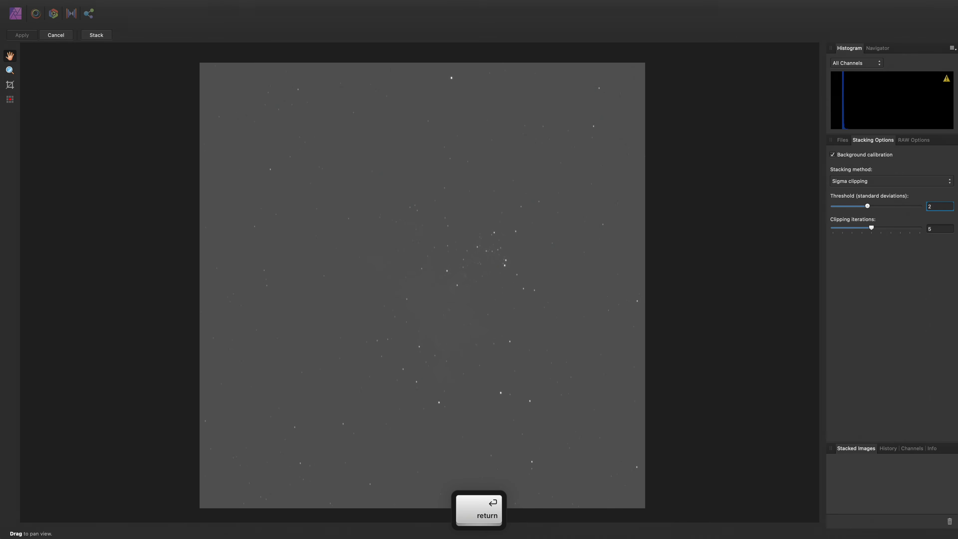
left_click(102, 37)
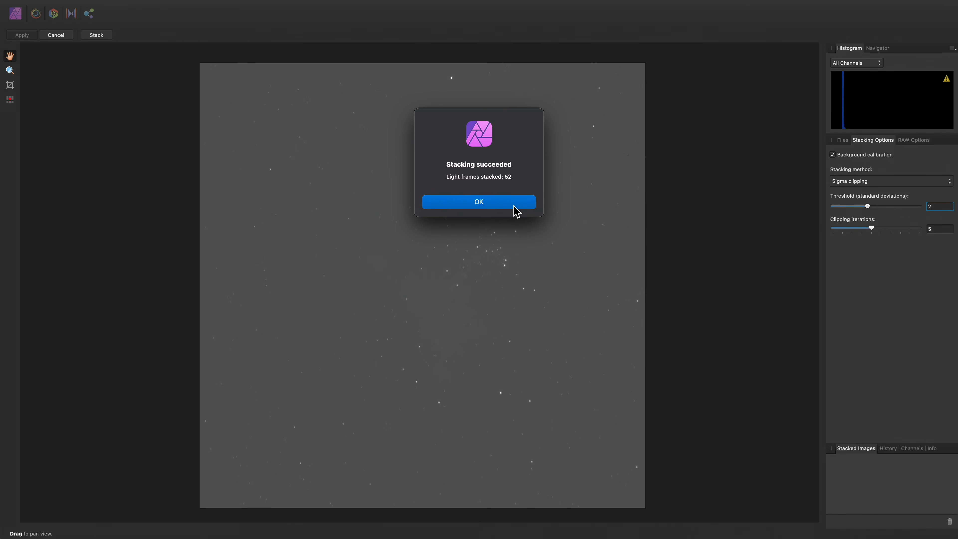
left_click(516, 211)
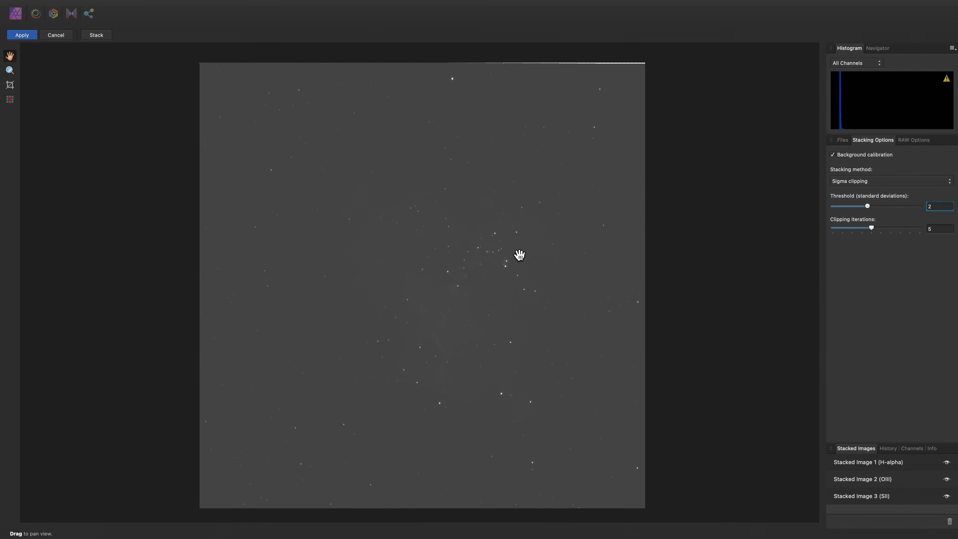
Step: Compare the stacked H-alpha, OIII and SII images and apply the stack to the document
left_click(886, 467)
left_click(894, 480)
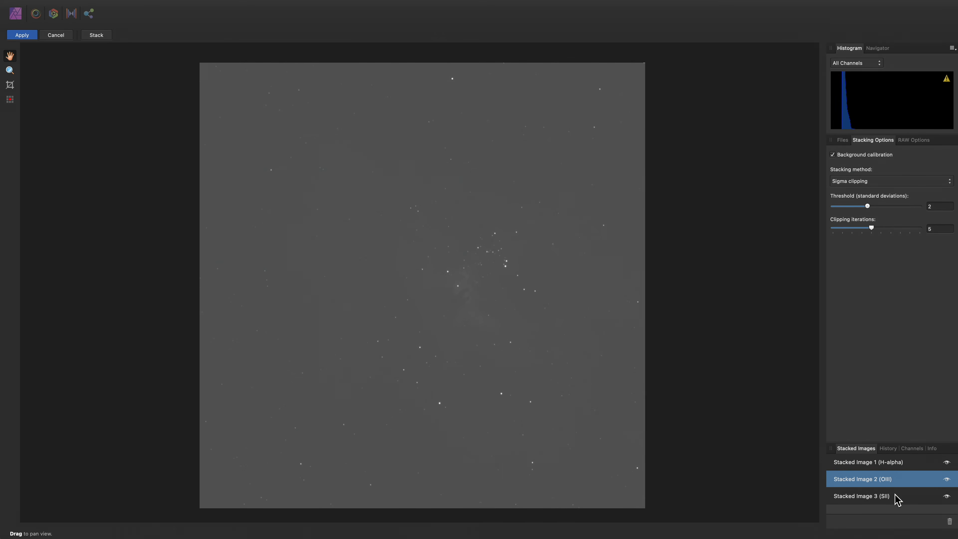
left_click(898, 499)
left_click(898, 483)
left_click(894, 466)
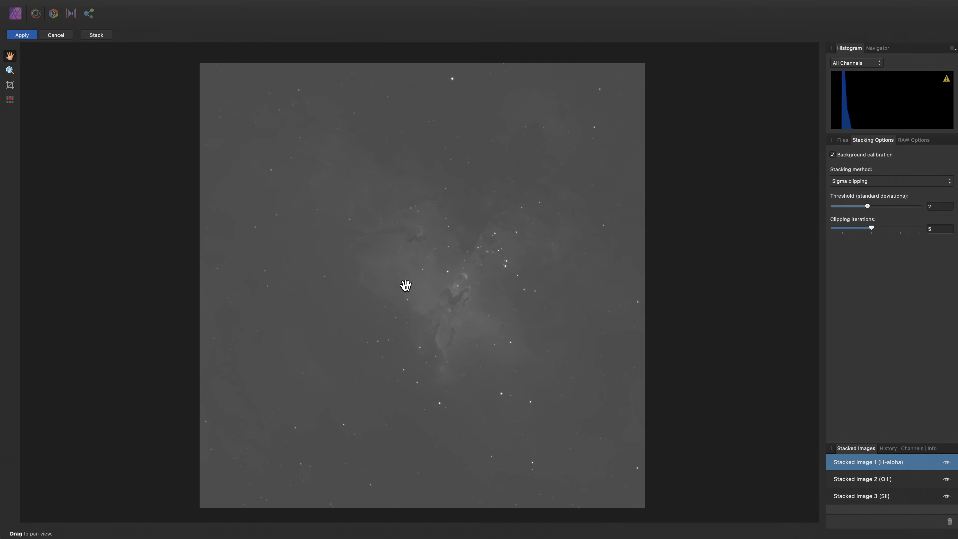
left_click(30, 36)
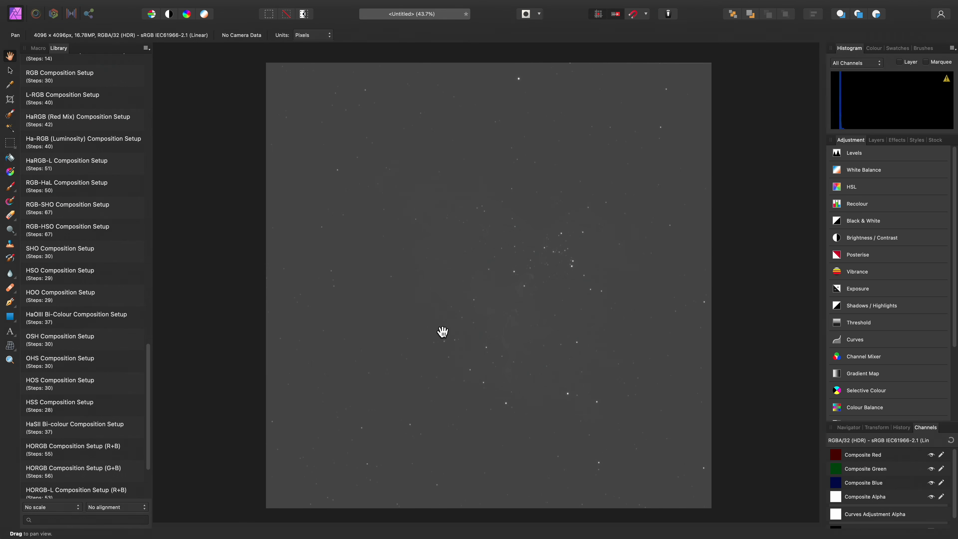
Step: Select the three stacked image layers and look through the available blend modes
left_click(876, 140)
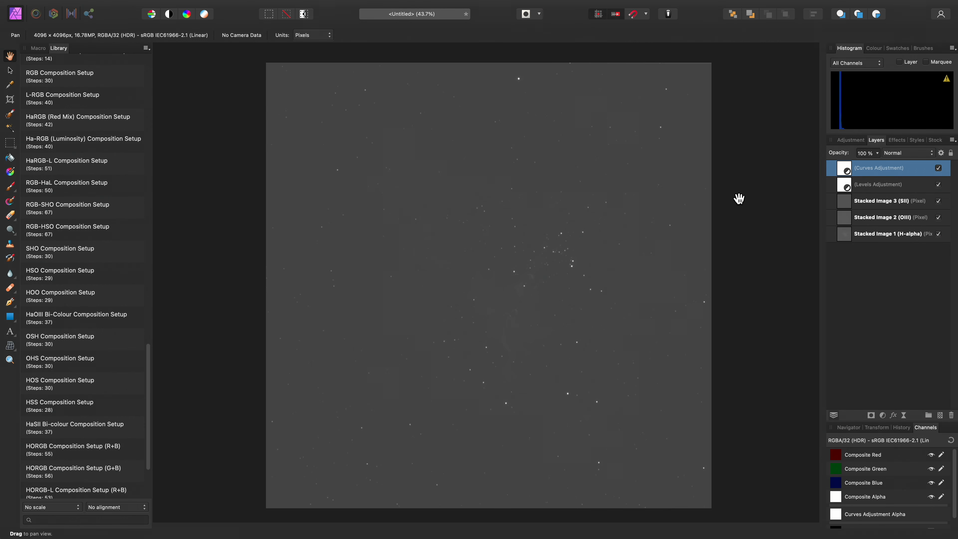
left_click(885, 204)
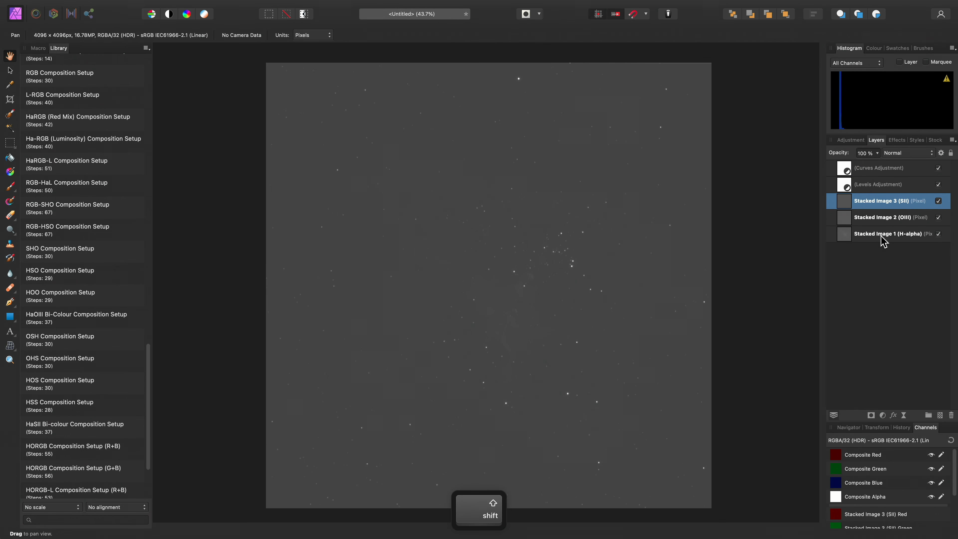
left_click(881, 237, "shift")
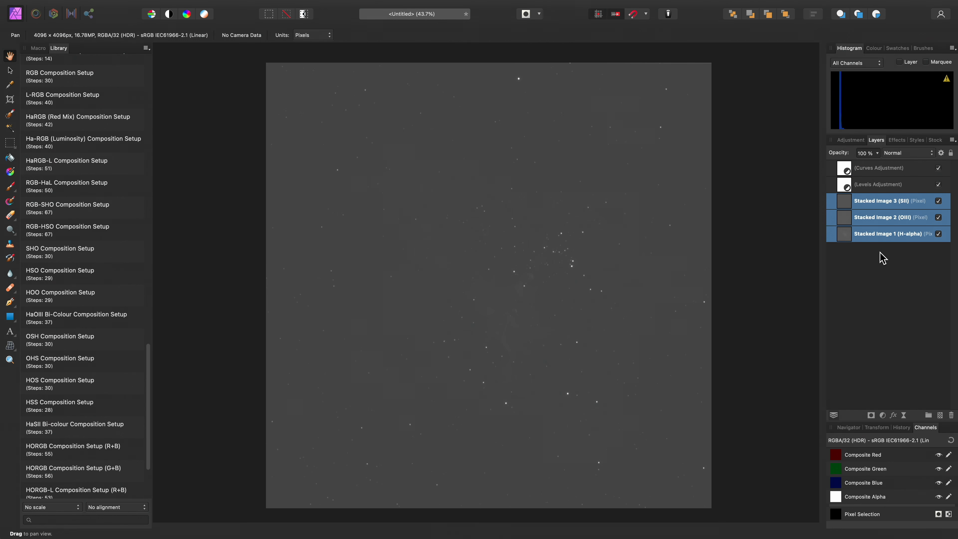
left_click(916, 154)
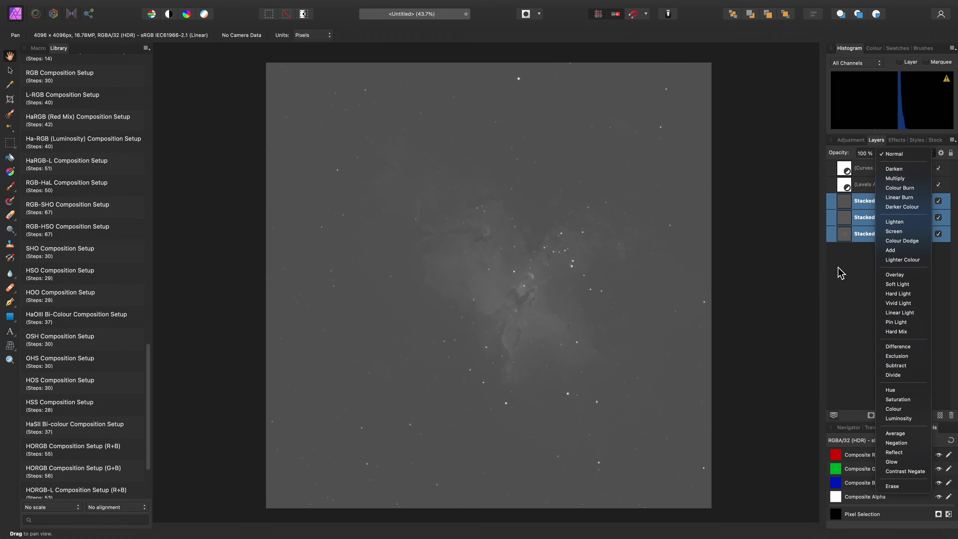
left_click(840, 274)
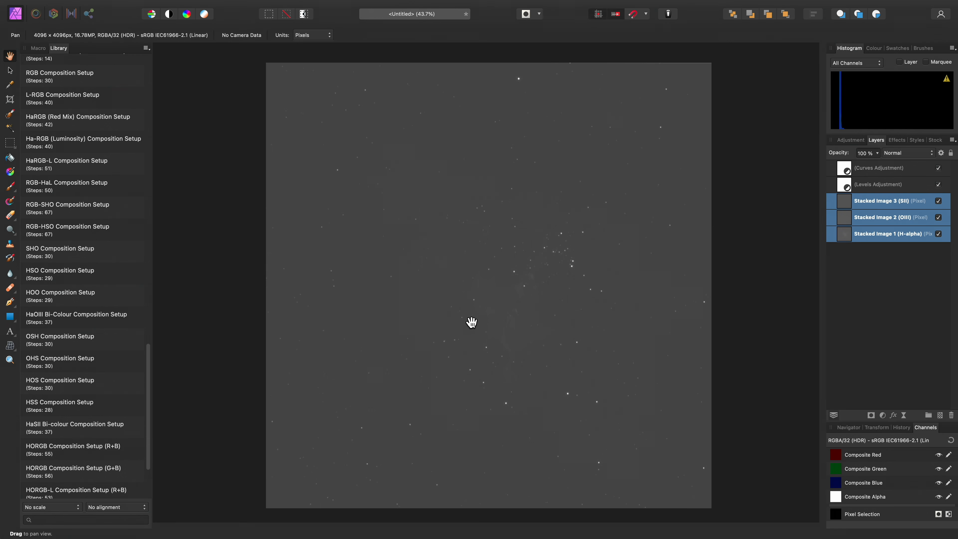
Step: Rename Stacked Image 1 (H-alpha) as Ha, Stacked Image 3 (SII) as SII and Stacked Image 2 (OIII) as OIII
left_click(902, 235)
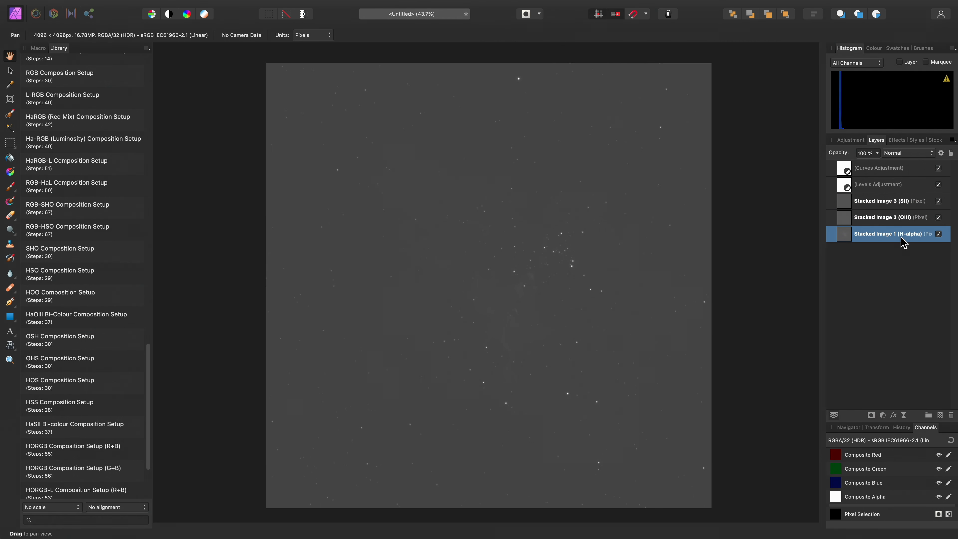
left_click(890, 239)
type("Ha")
key("Return")
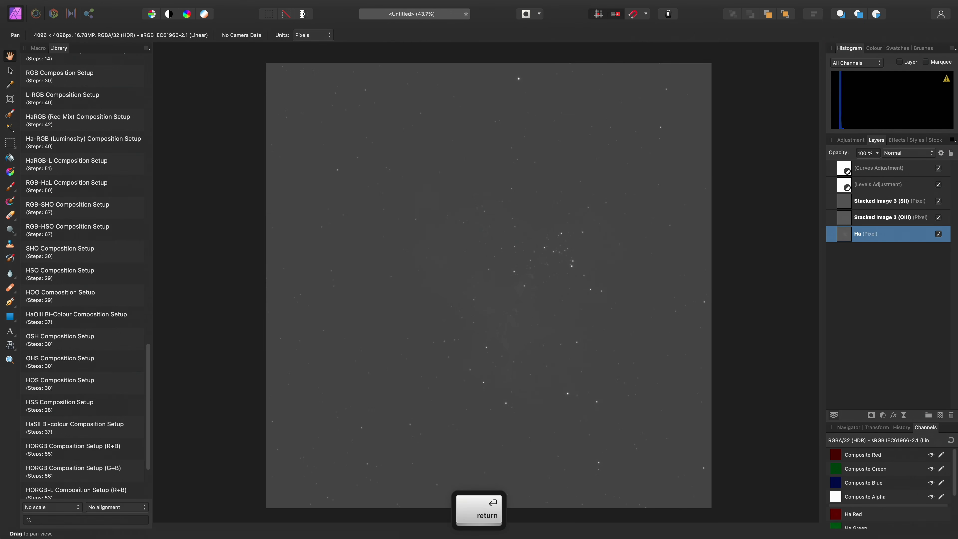
left_click(893, 207)
type("SII")
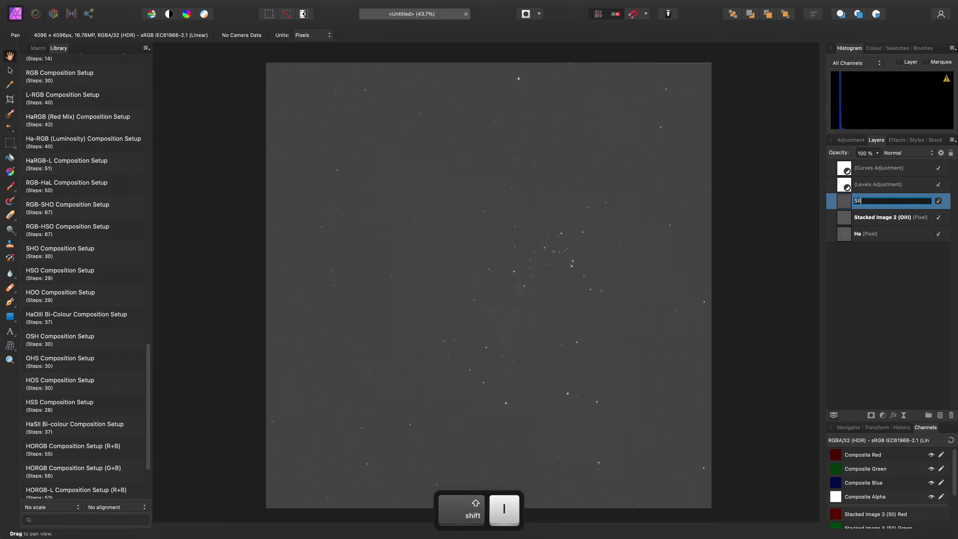
key("Return")
left_click(862, 217)
left_click(864, 217)
type("OIII")
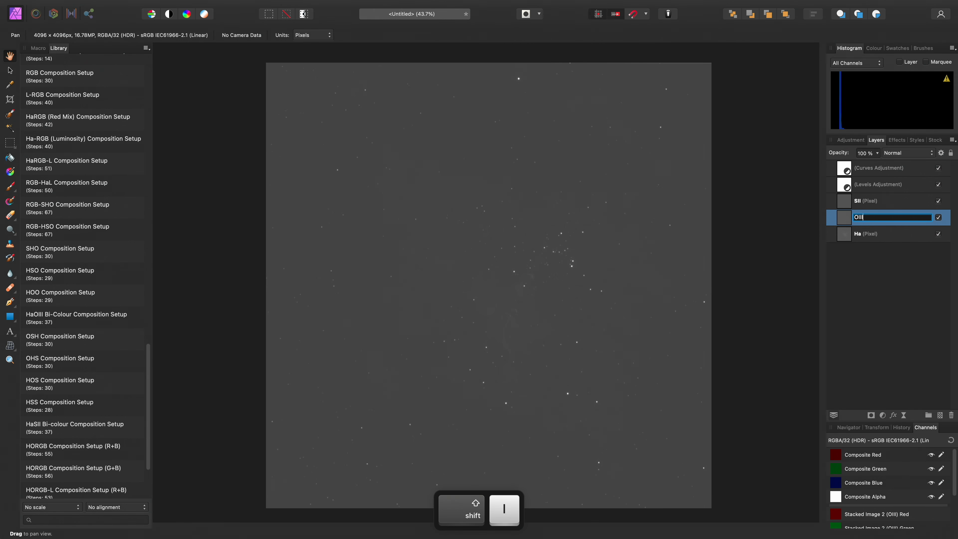
key("Return")
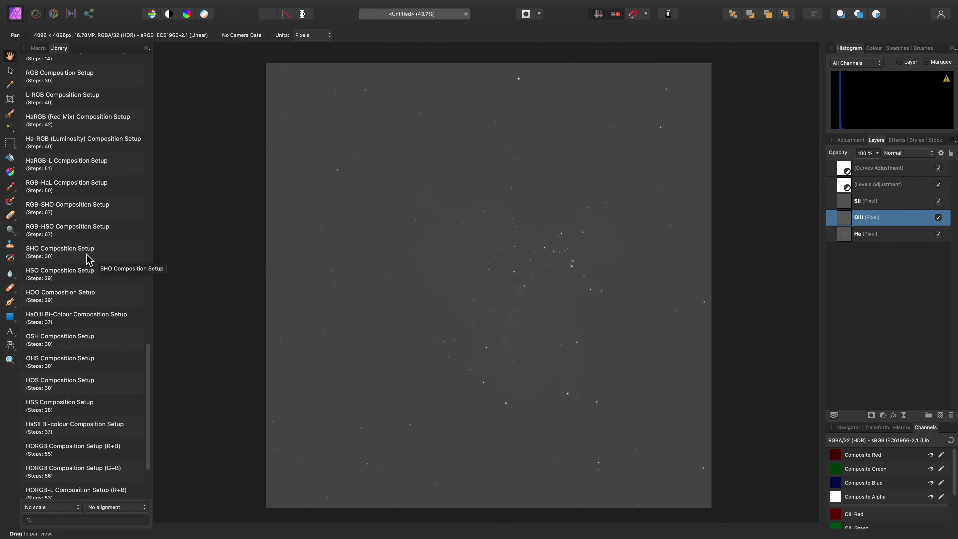
Step: Try the SHO Composition Setup macro on the renamed layers and undo it
left_click(93, 261)
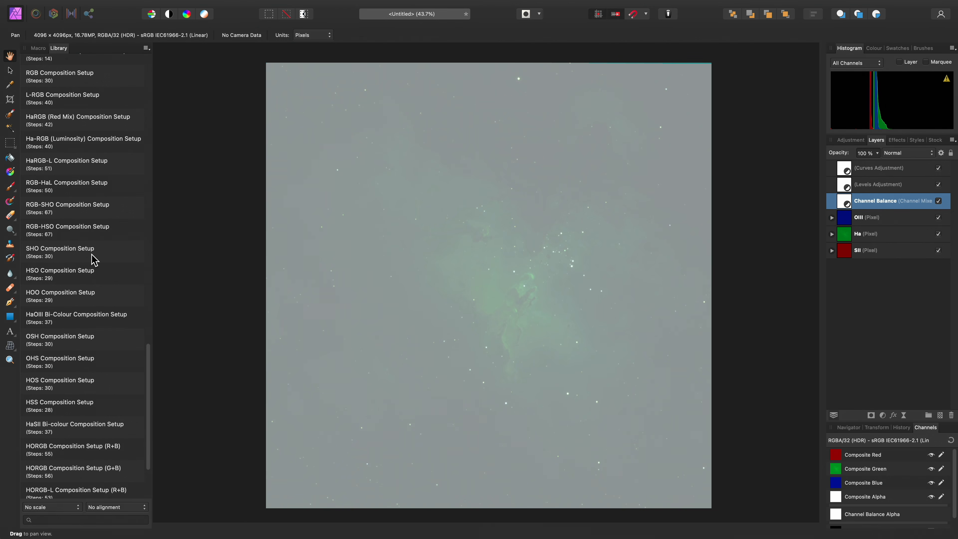
key("super+z")
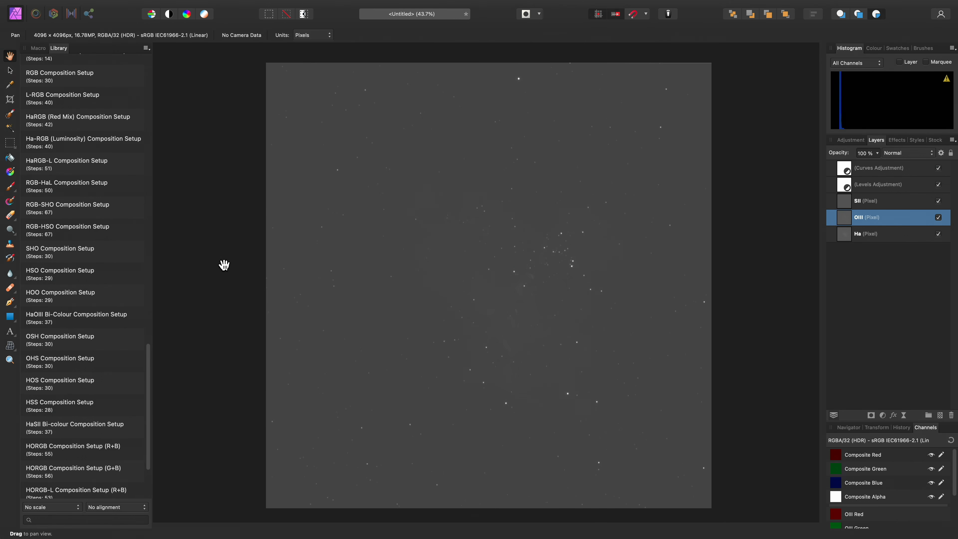
Step: Run the HSO Composition Setup macro on the renamed layers and select the Curves Adjustment layer
left_click(110, 277)
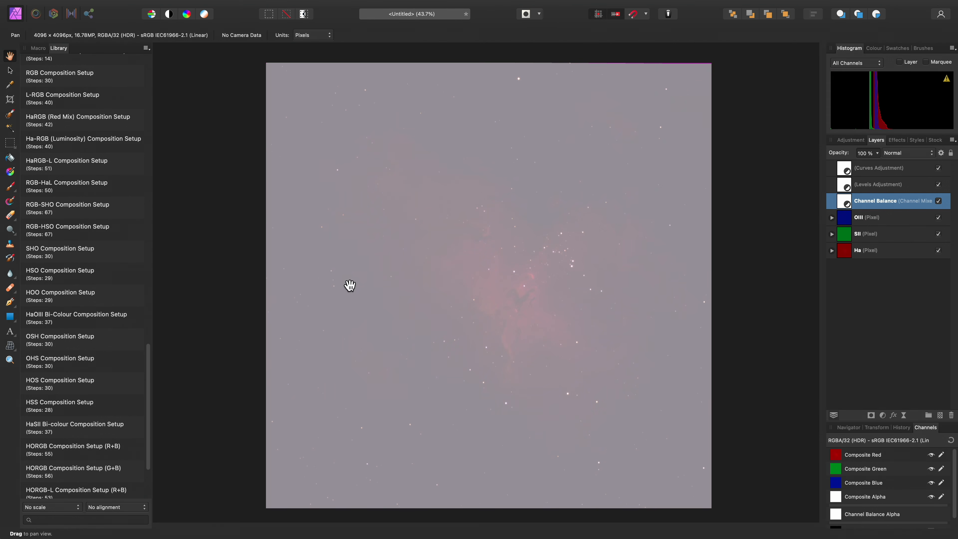
left_click(889, 188)
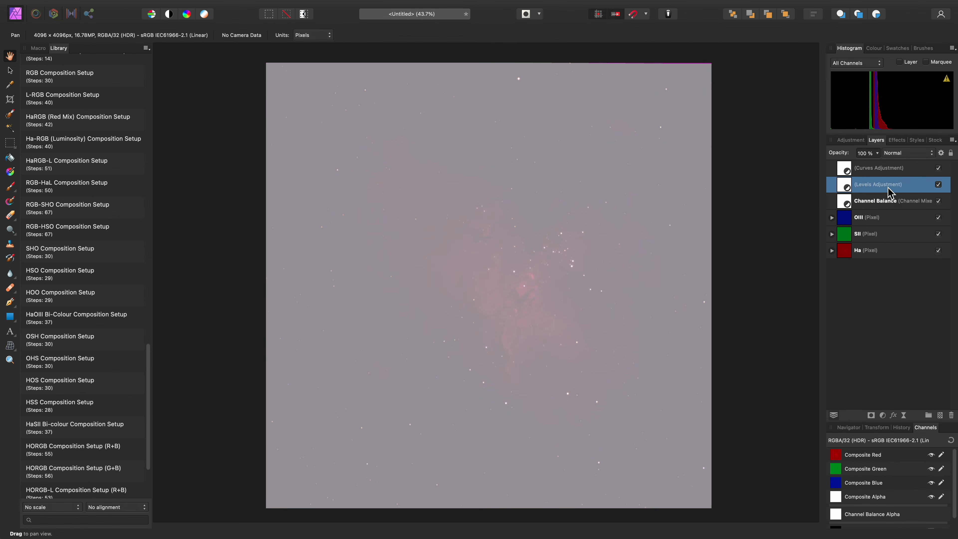
left_click(912, 176)
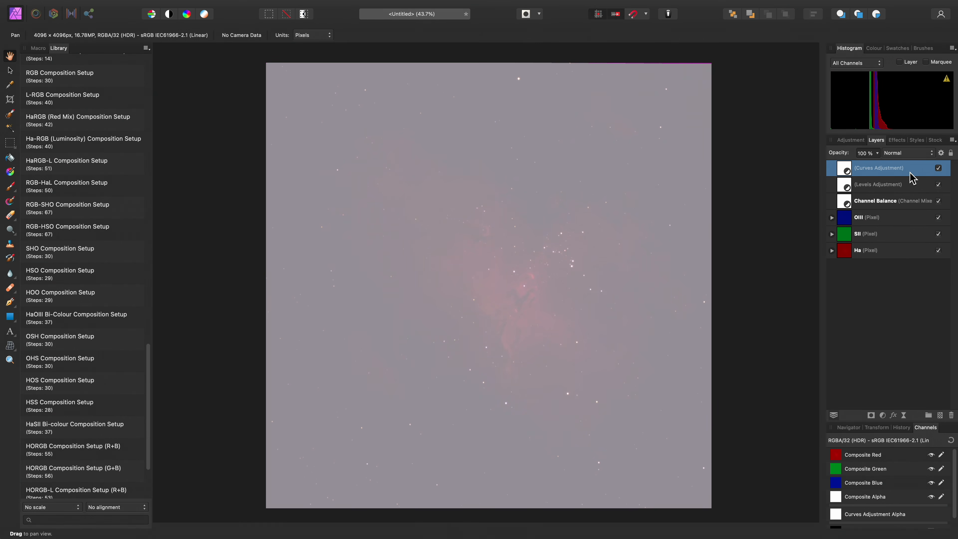
Step: Hide the Curves and Levels adjustments and run the Normalised Tone Stretch macro from the JR - Astrophotography 32-bit category
left_click_drag(149, 377, 155, 84)
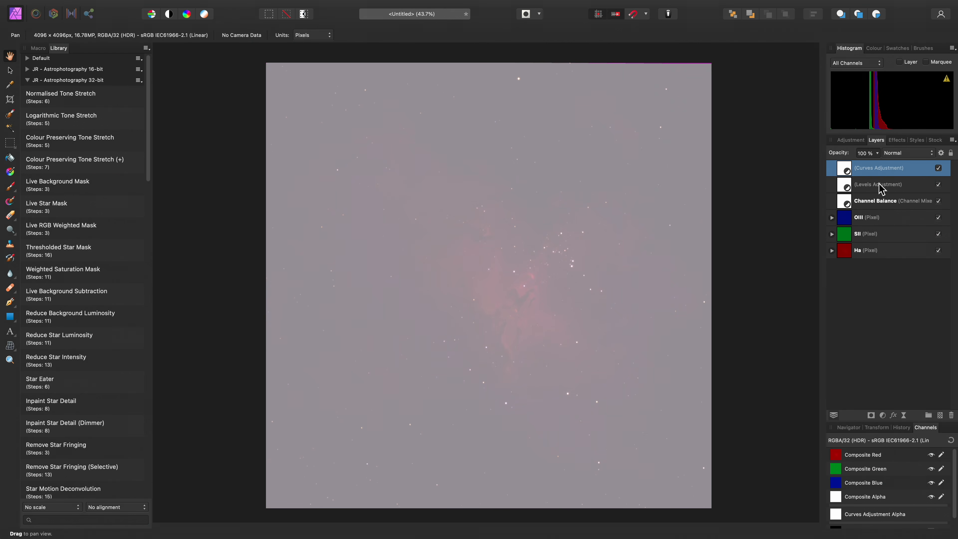
left_click(938, 168)
left_click(938, 185)
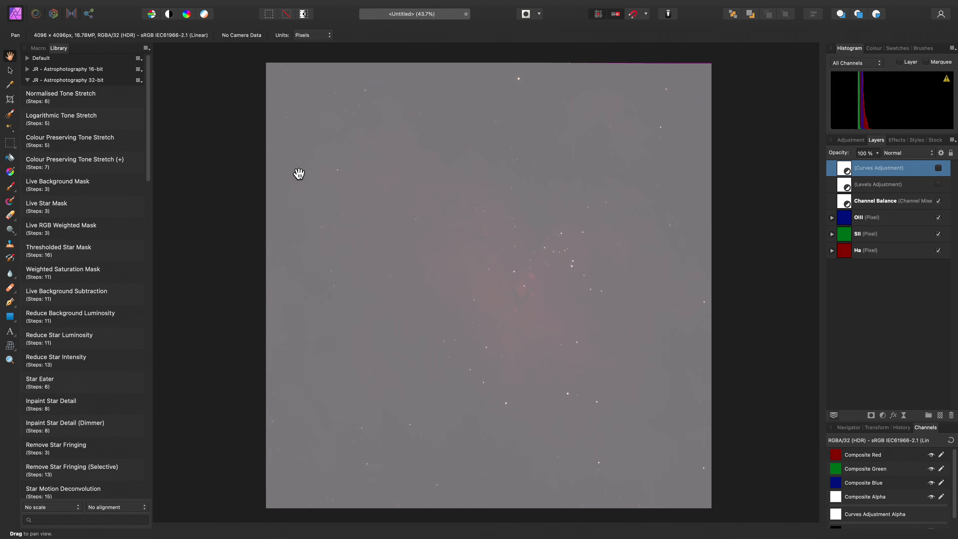
left_click(123, 101)
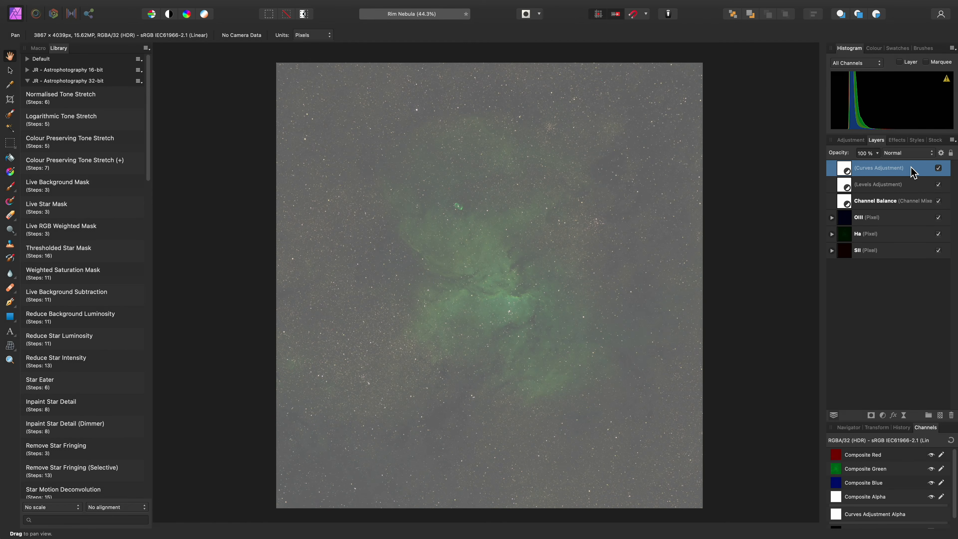
Step: In the Rim Nebula document, delete the Curves and Levels adjustments and run the Normalised Tone Stretch macro
key("BackSpace")
key("BackSpace")
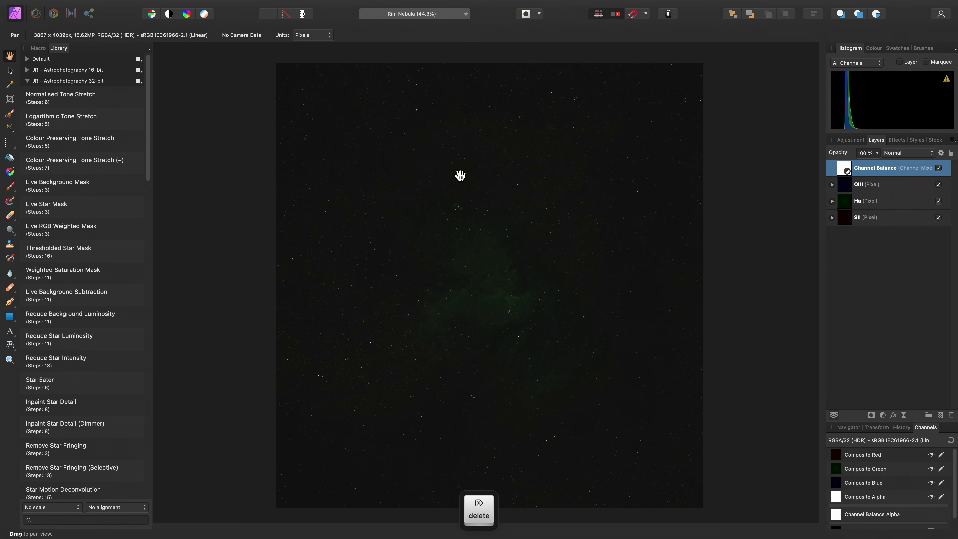
left_click(122, 107)
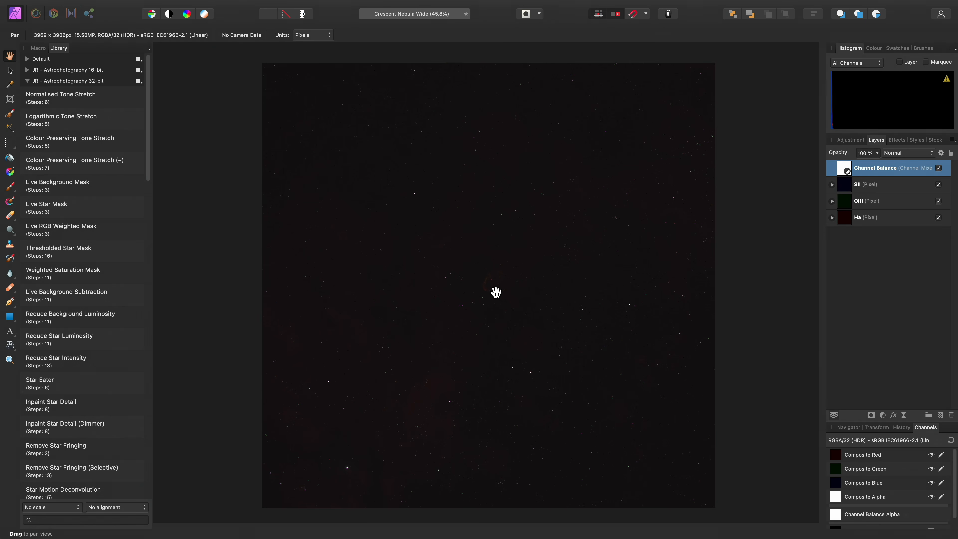
Step: Run the Logarithmic Tone Stretch macro on the Crescent Nebula Wide document
left_click(103, 126)
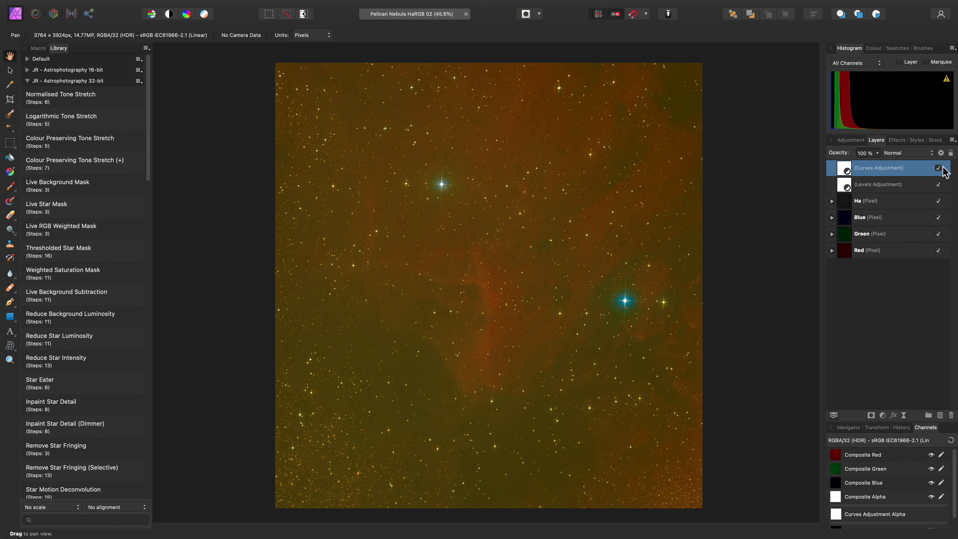
Step: In the Pelican Nebula HaRGB 02 document, hide the Curves and Levels adjustments and run the Logarithmic Tone Stretch macro
left_click(938, 167)
left_click(938, 184)
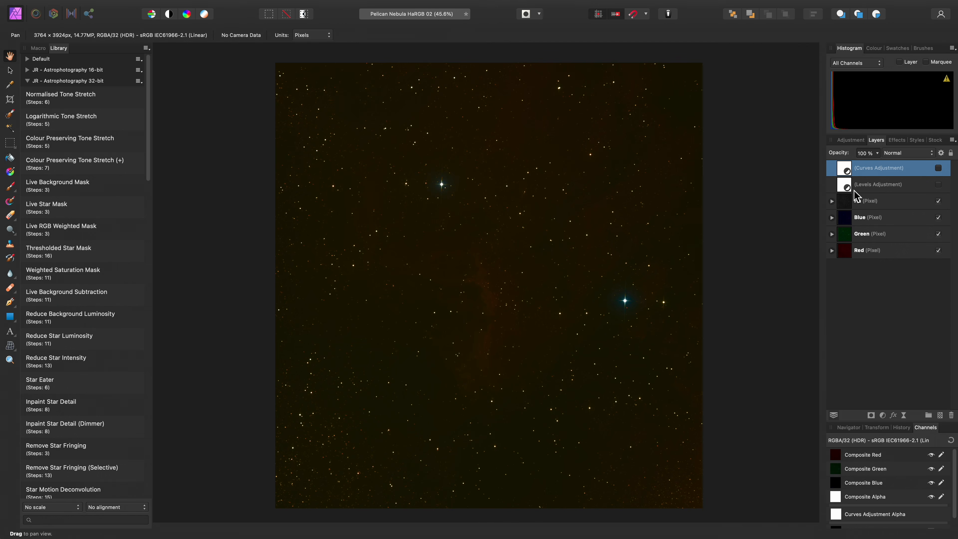
left_click(130, 125)
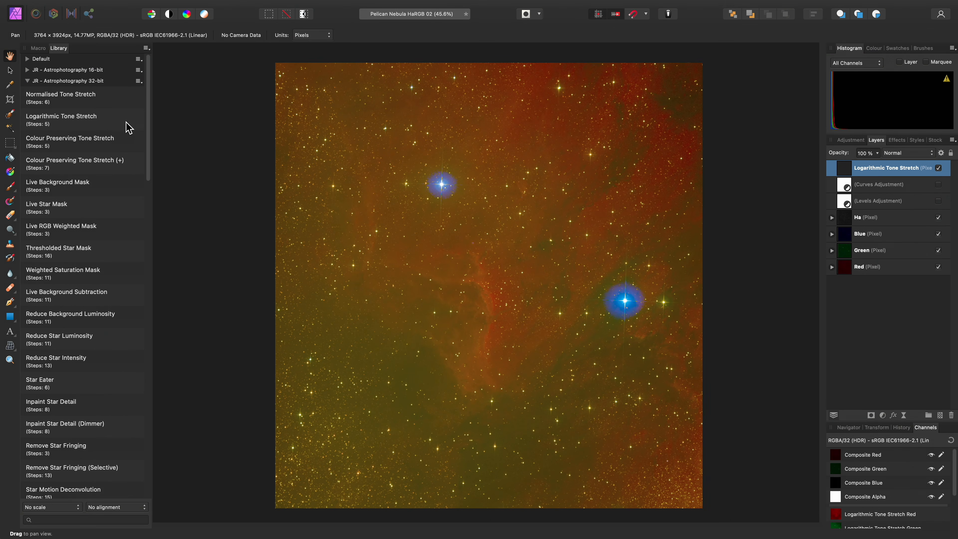
Step: Remove the background from the Logarithmic Tone Stretch layer with colour sampled at the handle and a raised output black level
left_click(289, 6)
mouse_move(328, 103)
left_click(391, 108)
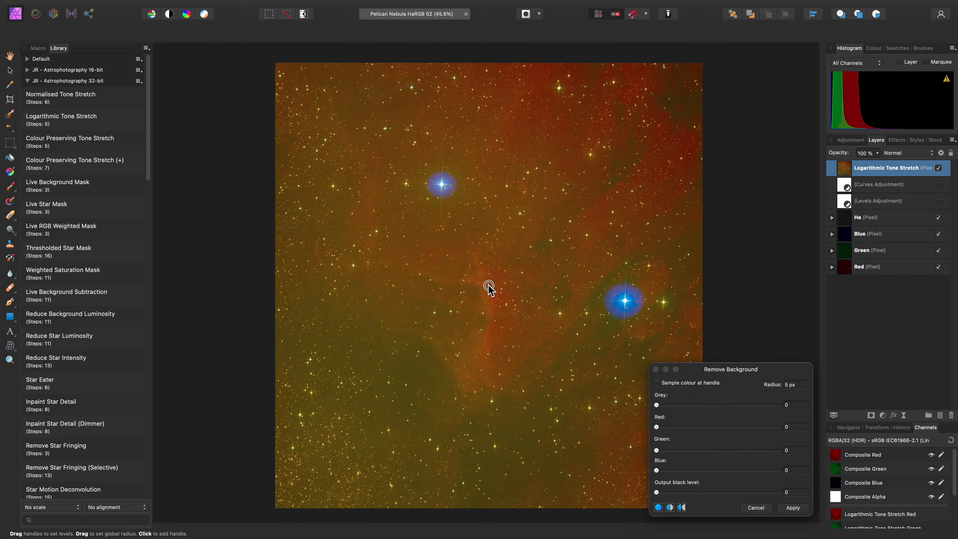
left_click(690, 383)
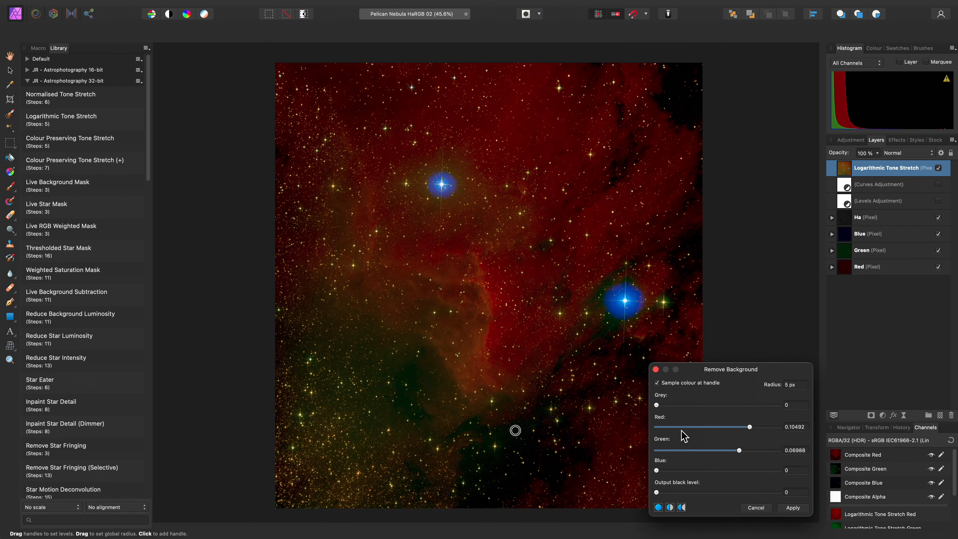
left_click_drag(664, 495, 727, 495)
left_click(792, 508)
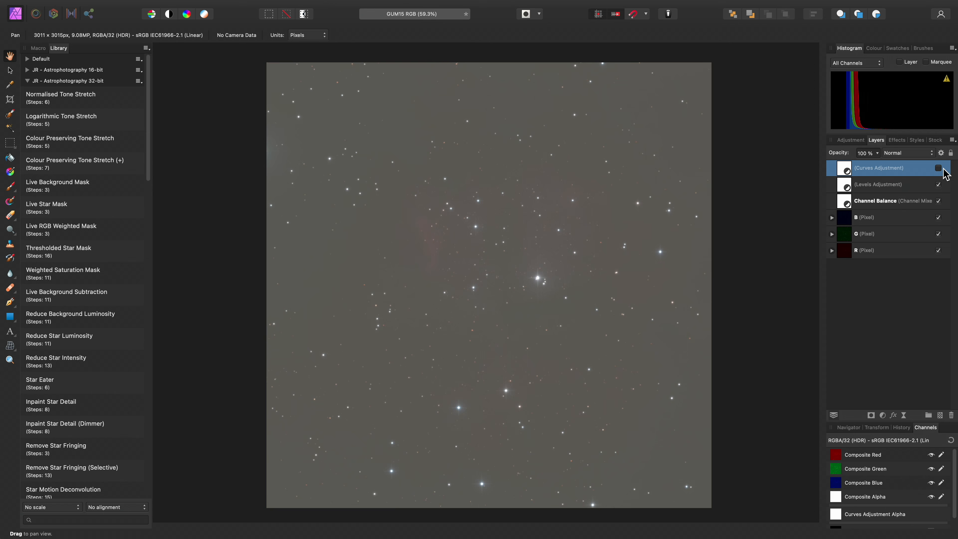
Step: Hide the Curves and Levels adjustments in the GUM15 RGB document
left_click(939, 168)
left_click(938, 185)
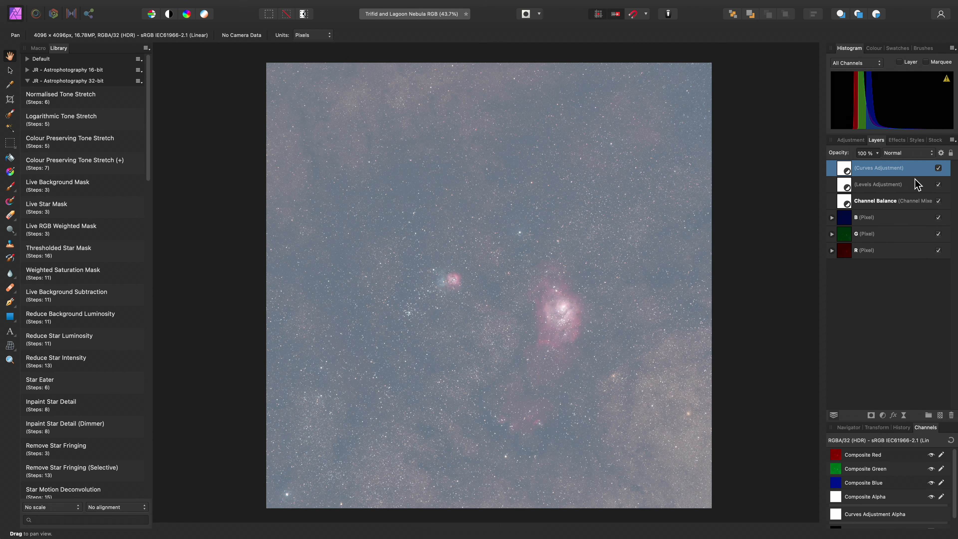
Step: Hide the Curves and Levels adjustments in the Trifid and Lagoon Nebula RGB document
left_click(938, 167)
left_click(939, 184)
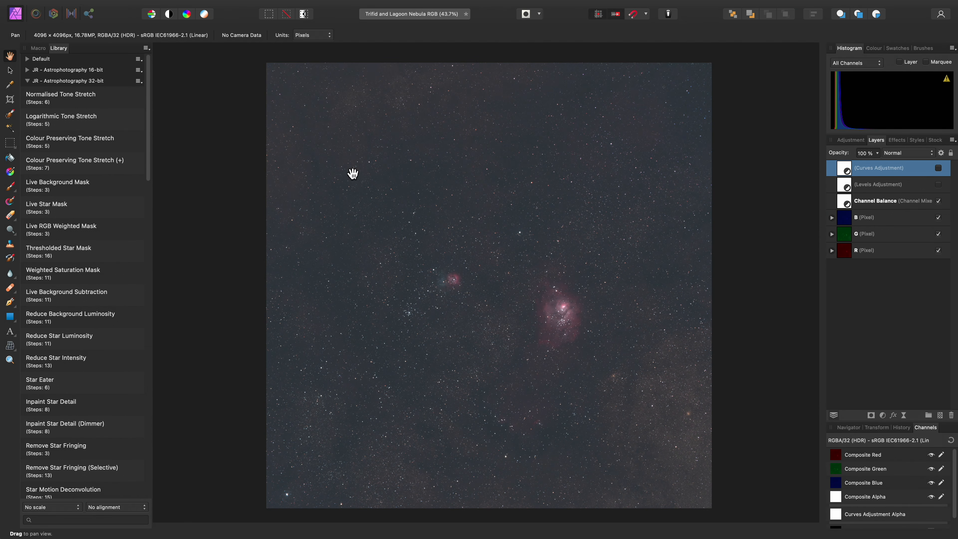
Step: Run Colour Preserving Tone Stretch on the Trifid and Lagoon Nebula RGB document and Colour Preserving Tone Stretch (+) on the NaN 400mm Affinity document
left_click(120, 148)
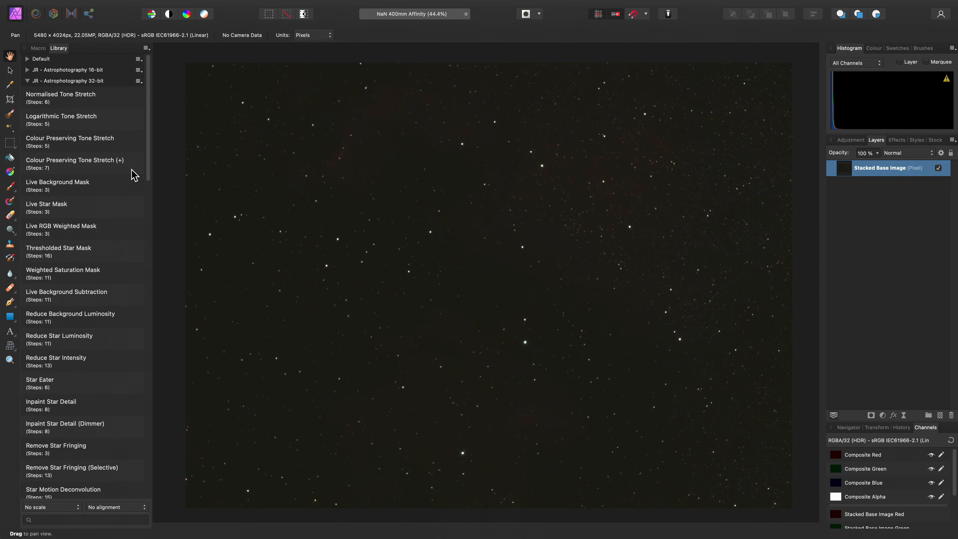
left_click(132, 170)
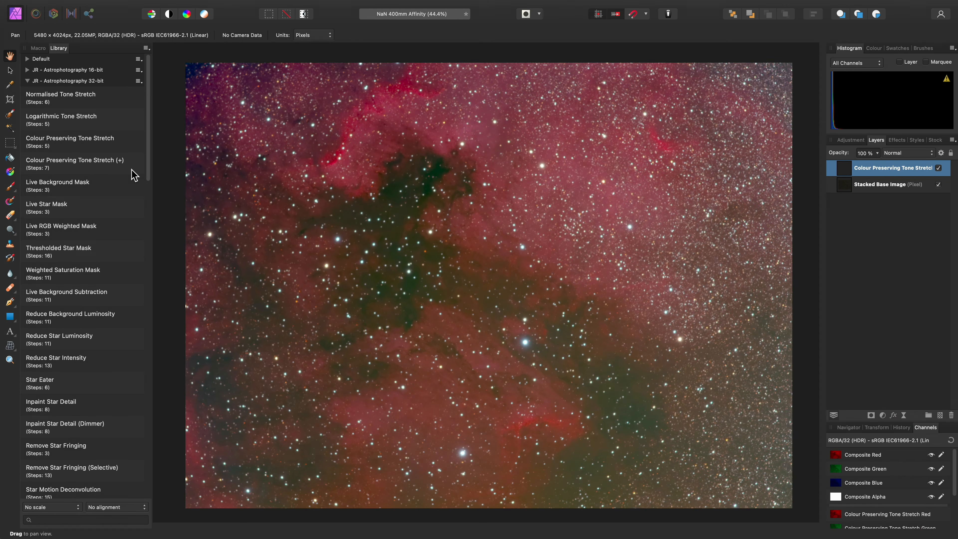
Step: Remove the background from the colour preserving tone stretch layer, sampling colour at the handle with an output black level of about 0.031
left_click(290, 6)
mouse_move(340, 87)
left_click(400, 93)
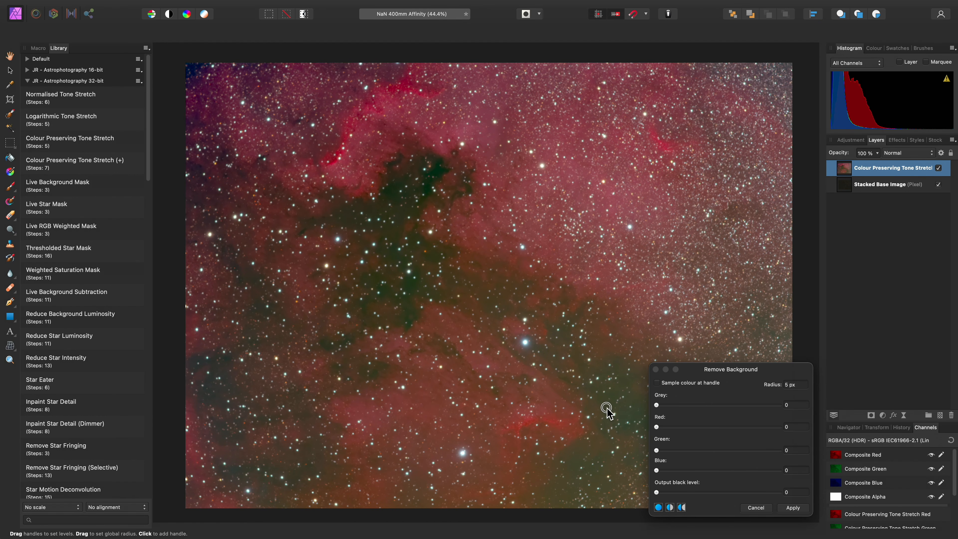
left_click(657, 382)
left_click_drag(657, 492, 727, 502)
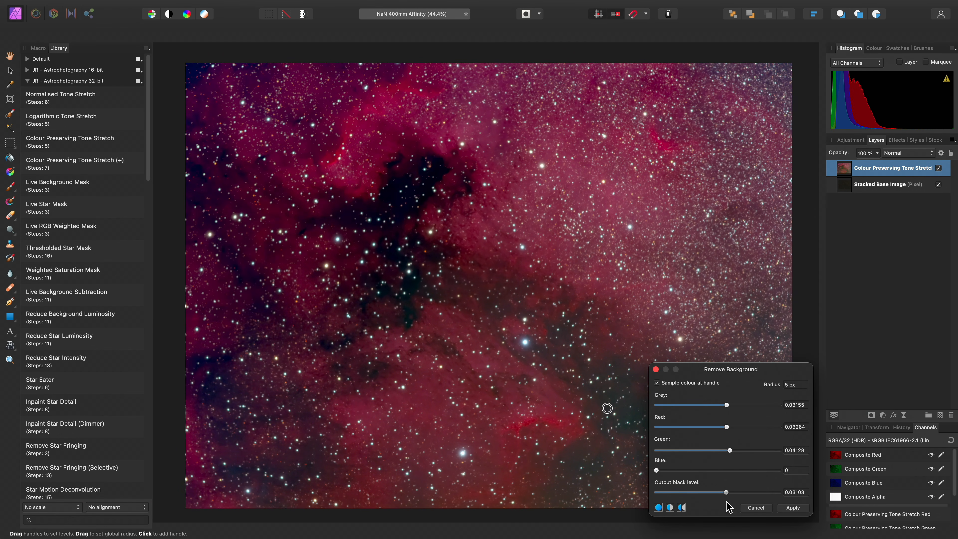
left_click(793, 507)
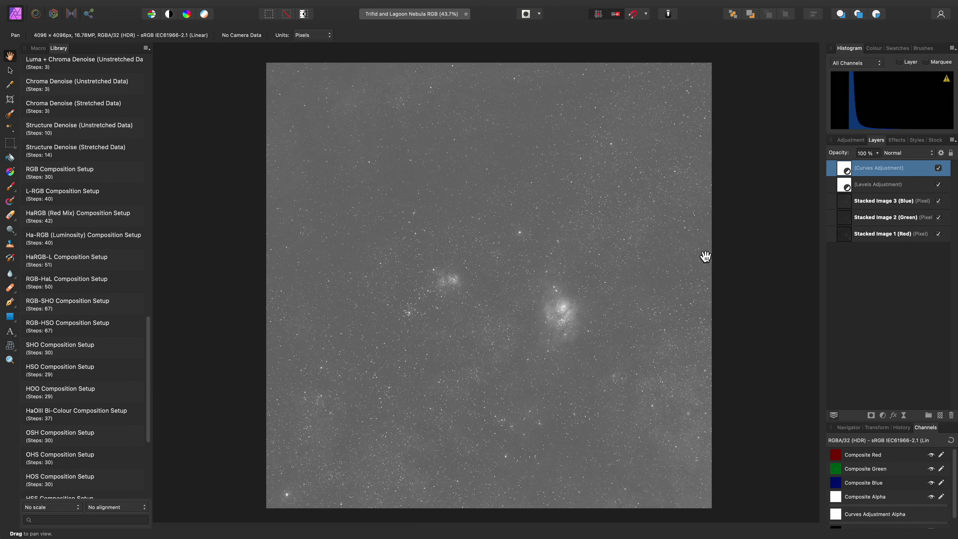
Step: Rename the blue, green and red stacked image layers of the Trifid and Lagoon Nebula document as B, G and R
left_click(875, 201)
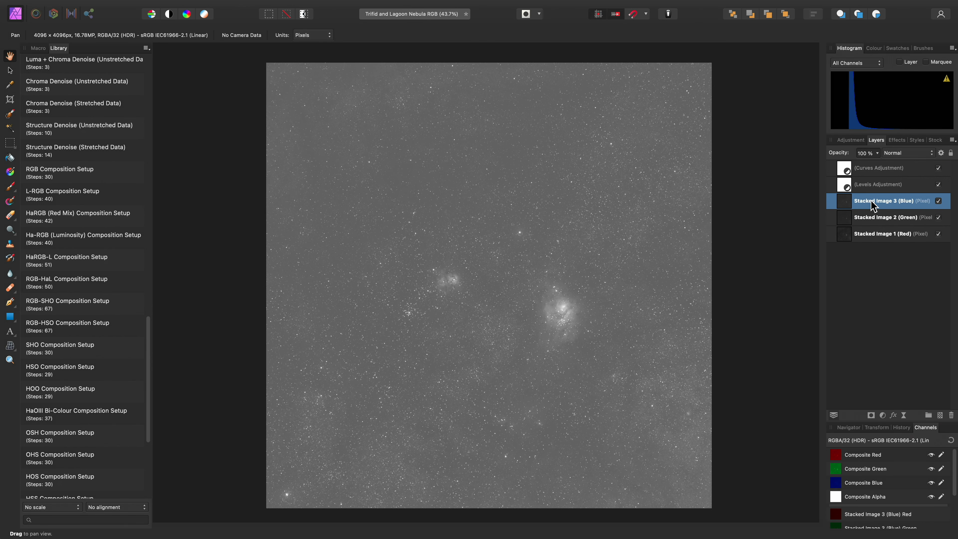
left_click(873, 206)
type("B")
left_click(868, 218)
left_click(867, 218)
type("G")
left_click(866, 238)
double_click(865, 236)
type("R")
left_click(654, 258)
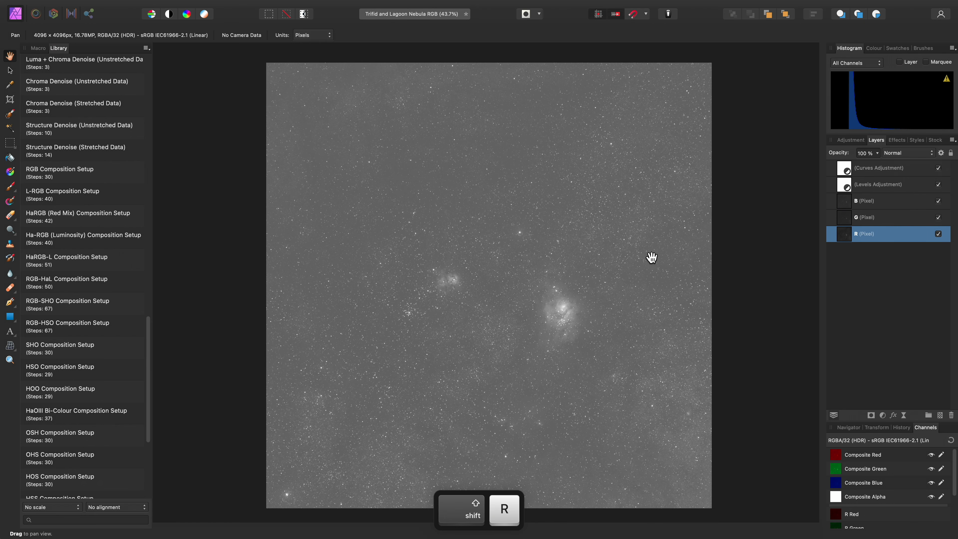
Step: Run RGB Composition Setup on the Trifid and Lagoon Nebula document and L-RGB Composition Setup on the Sculptor Galaxy LRGB document
left_click(109, 177)
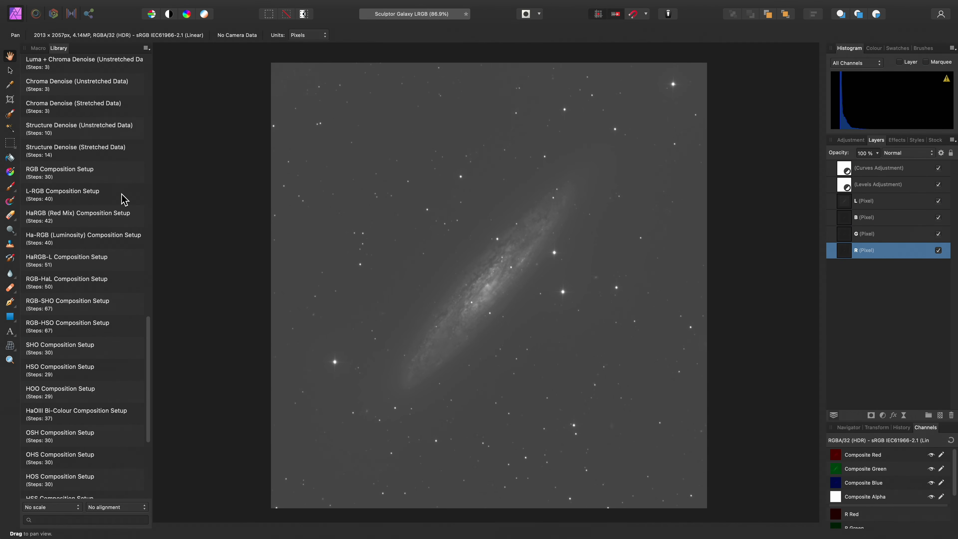
left_click(124, 198)
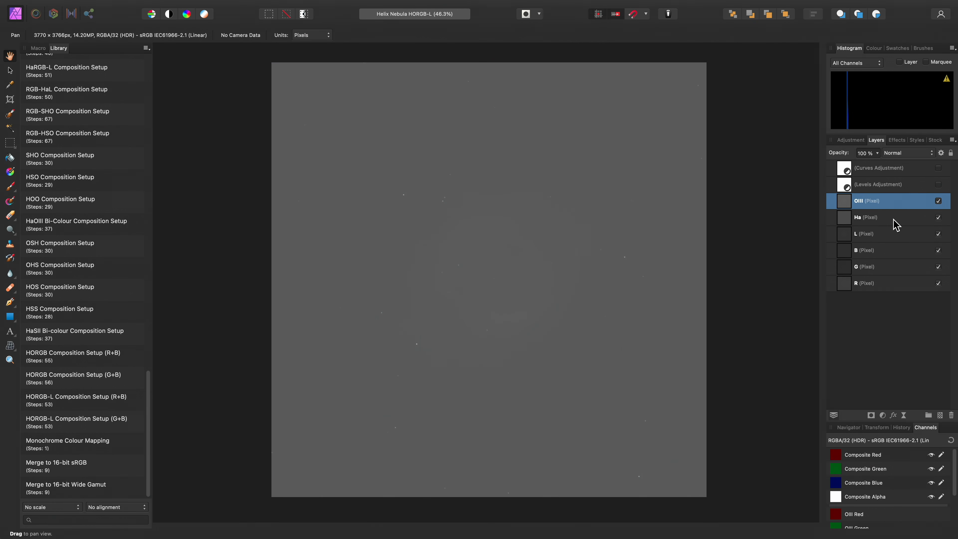
Step: Run the HORGB-L Composition Setup (R+B) and Normalised Tone Stretch macros on the Helix Nebula HORGB-L document
left_click(893, 221)
left_click(890, 238)
left_click(888, 251)
left_click(886, 269)
left_click(877, 283)
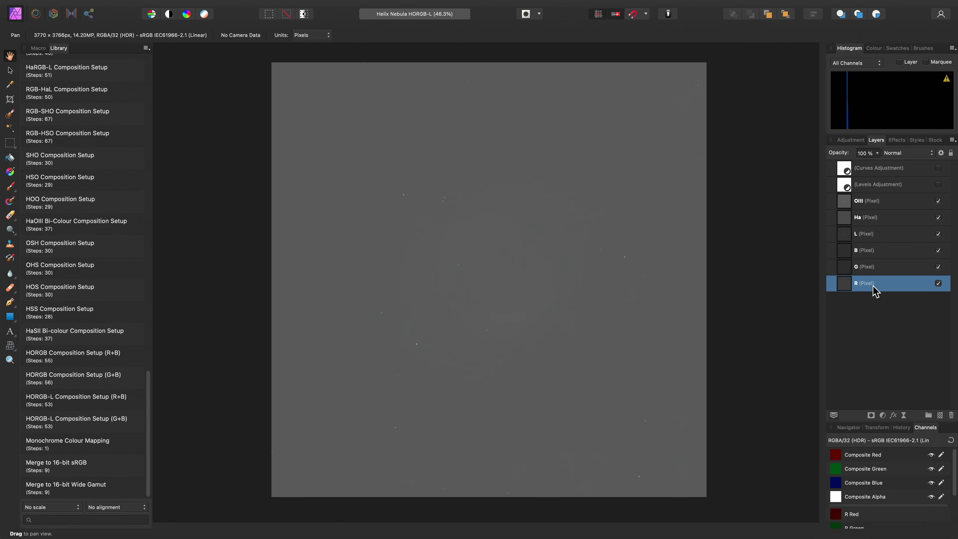
left_click(117, 408)
left_click_drag(149, 408, 175, 90)
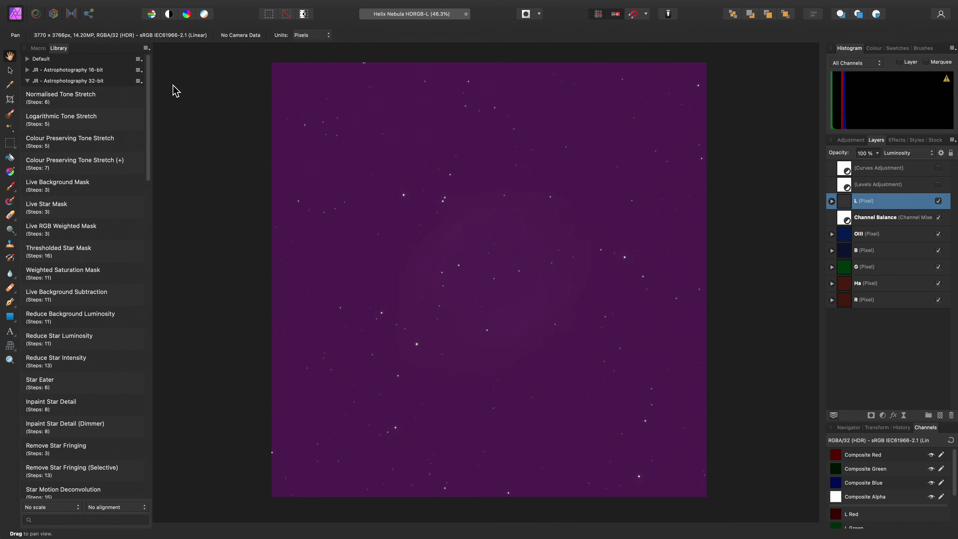
left_click(125, 101)
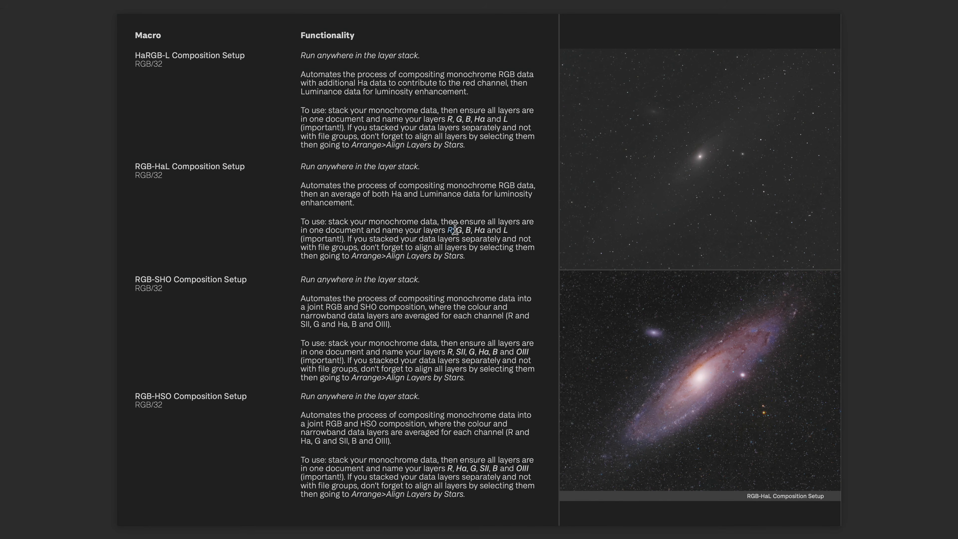
Step: Examine the layer names that the macro documentation requires for the RGB-HaL and RGB-SHO Composition Setup macros
left_click_drag(454, 229, 529, 229)
left_click_drag(448, 351, 529, 350)
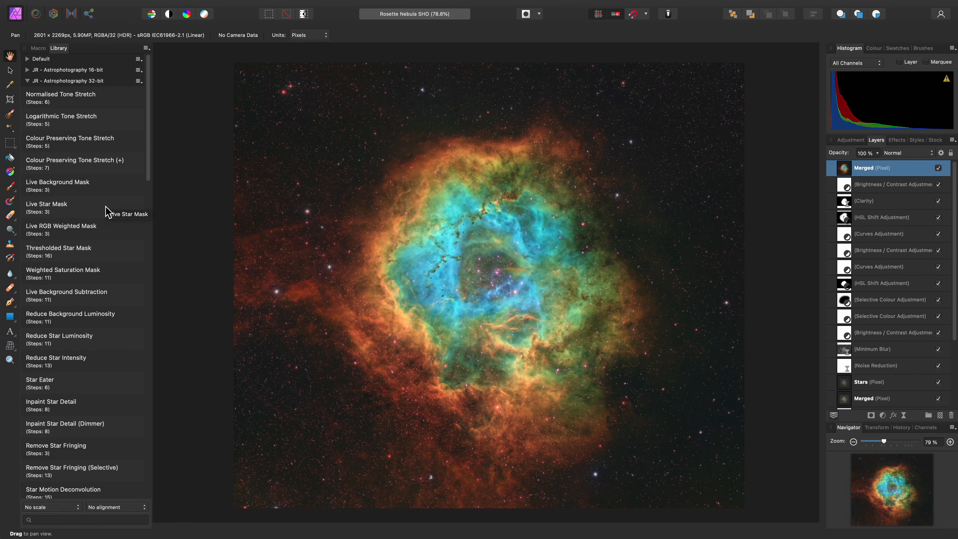
Step: Run the Live Background Mask macro on the Rosette Nebula SHO document and adjust the mask's threshold and threshold scale
left_click(115, 195)
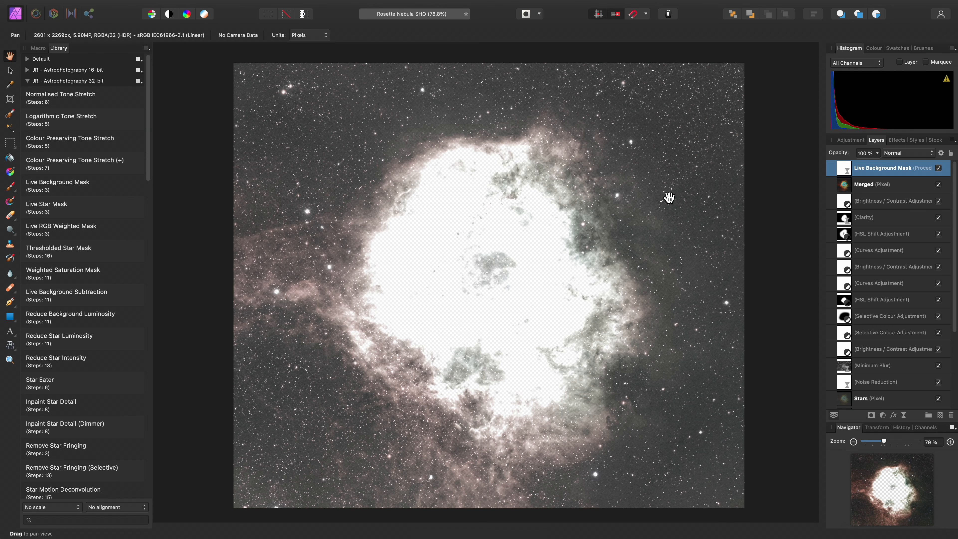
double_click(845, 173)
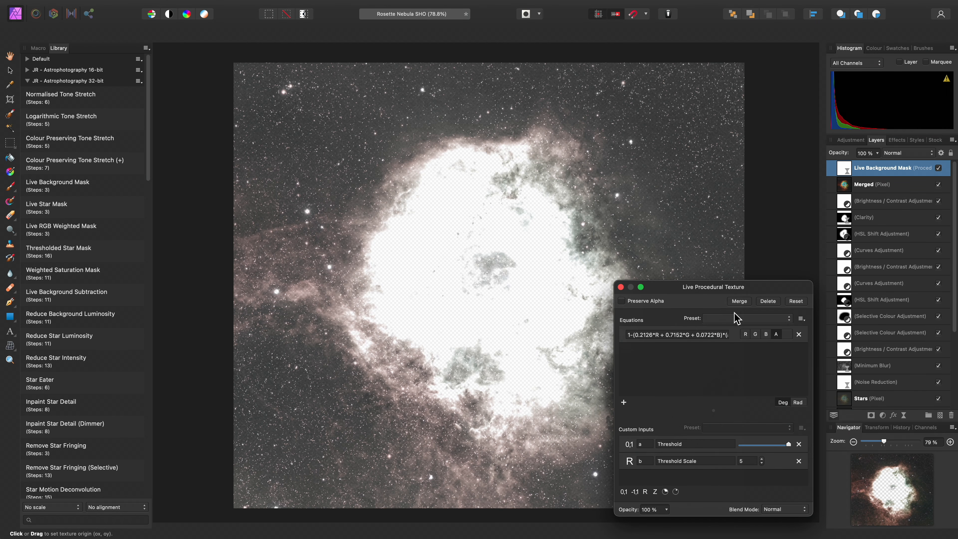
mouse_move(786, 447)
left_mouse_down()
mouse_move(755, 445)
mouse_move(781, 447)
left_mouse_up()
left_click(761, 458)
left_click(621, 287)
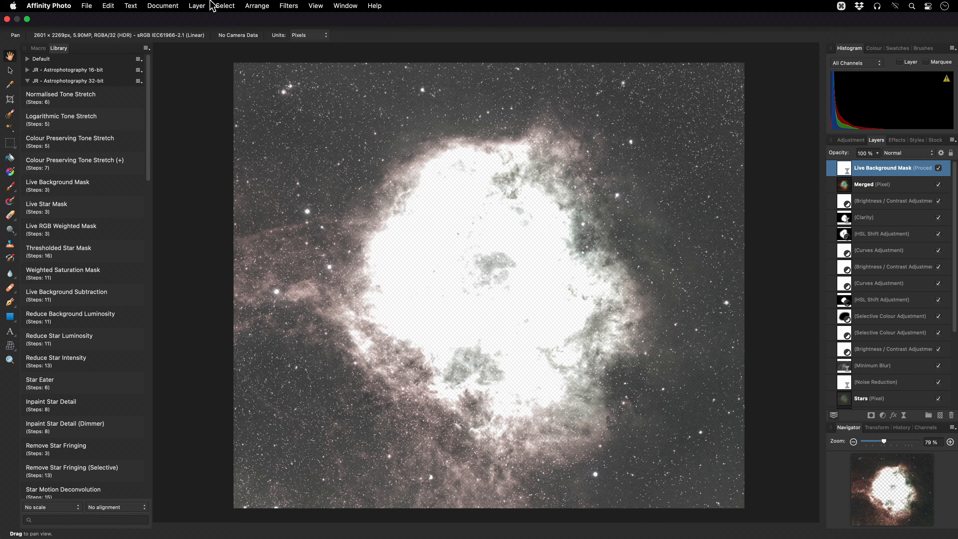
Step: Merge the visible background-masked result into a new pixel layer and hide the Live Background Mask layer
left_click(200, 5)
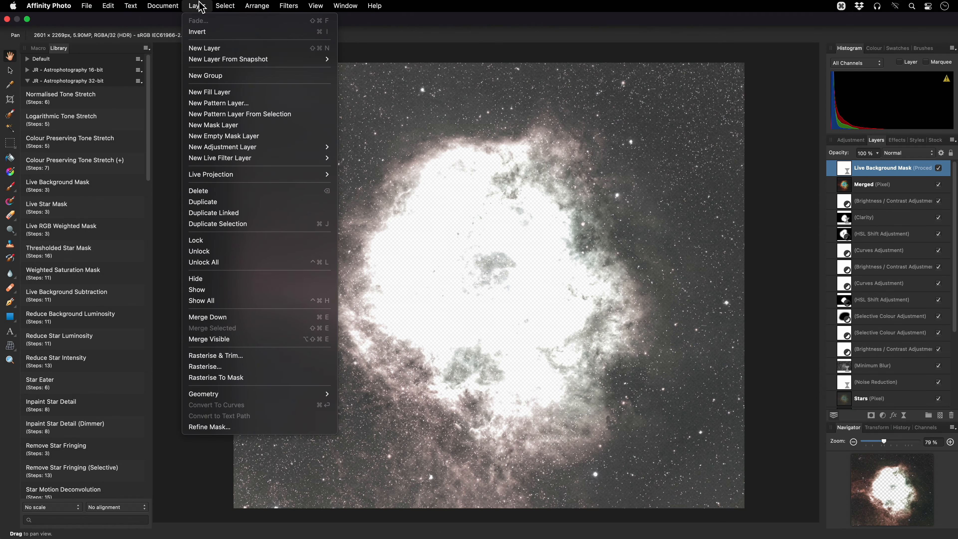
left_click(270, 340)
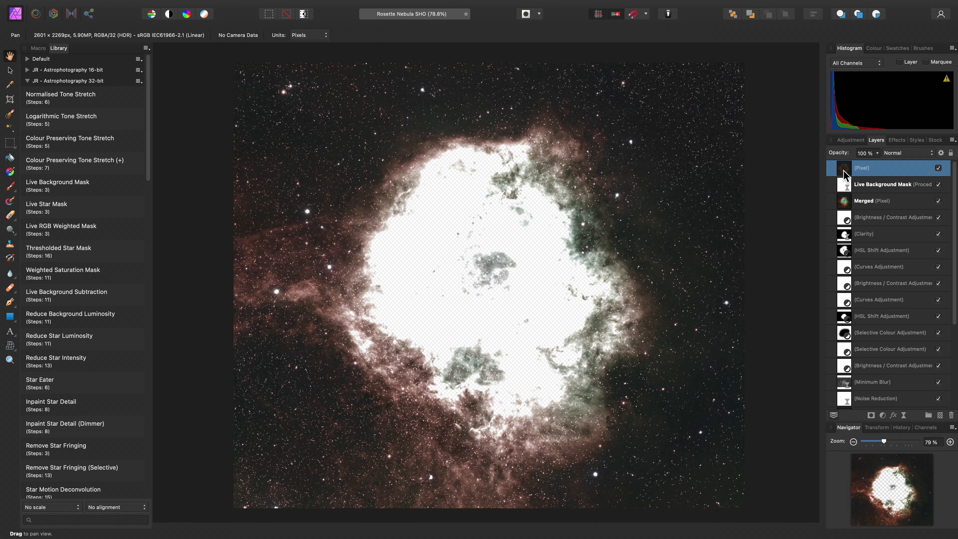
left_click(939, 185)
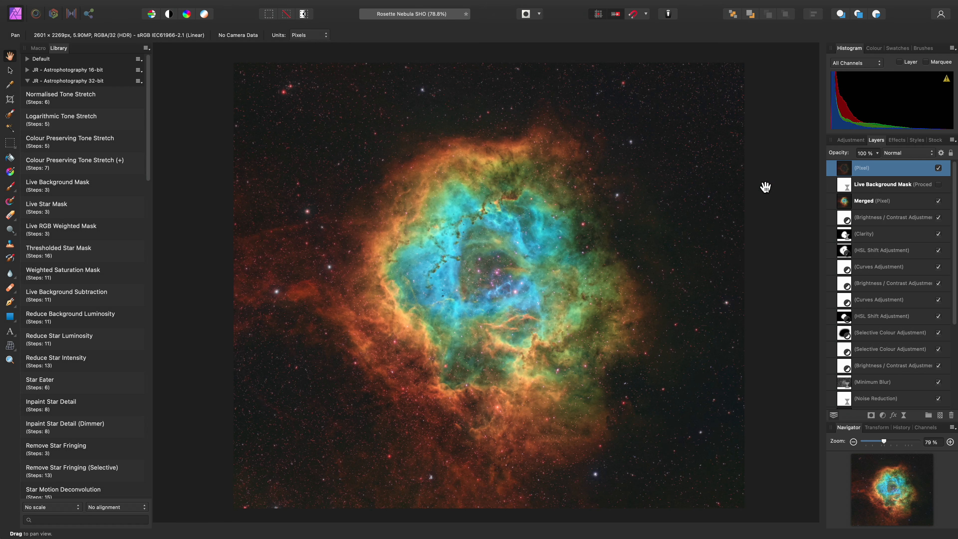
Step: Add a Curves adjustment and nest it inside the merged background pixel layer
key("super")
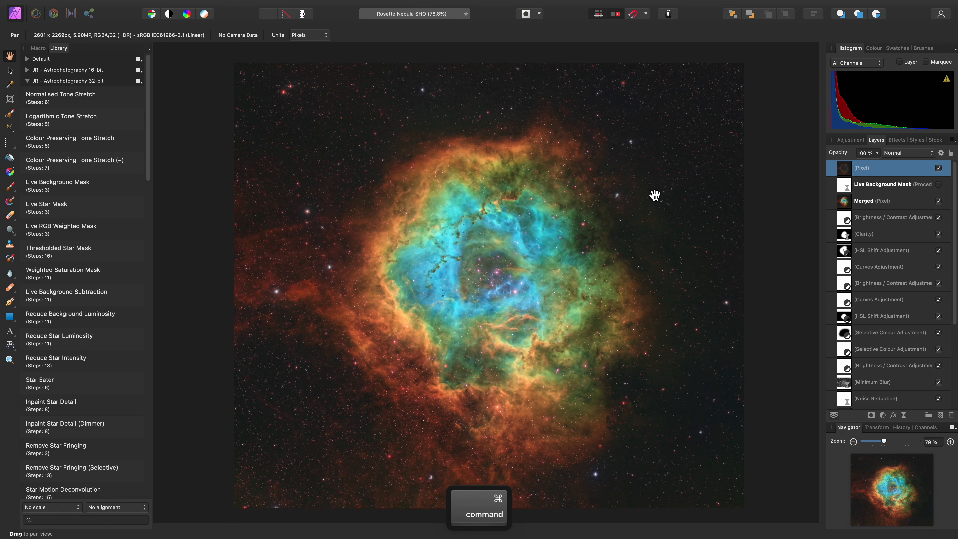
key("super+m")
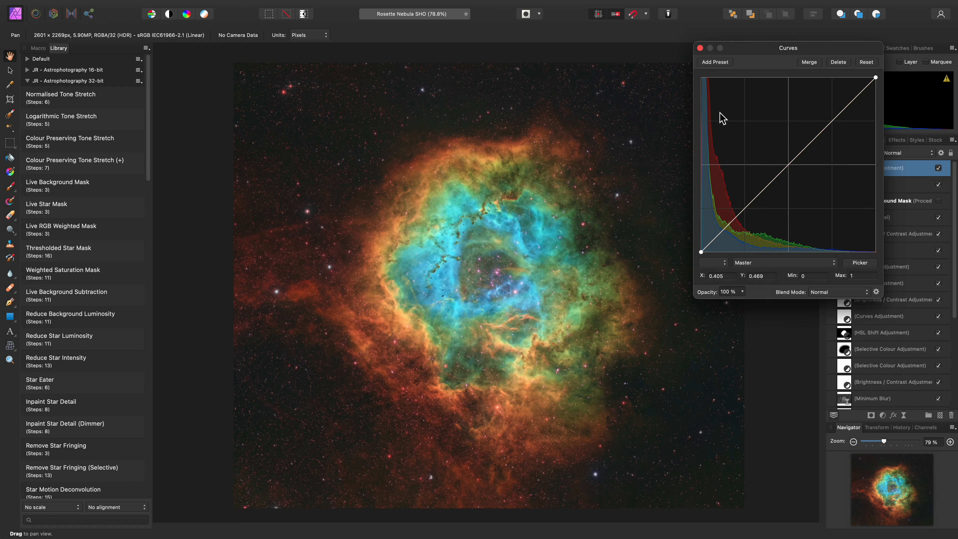
left_click_drag(773, 52, 635, 66)
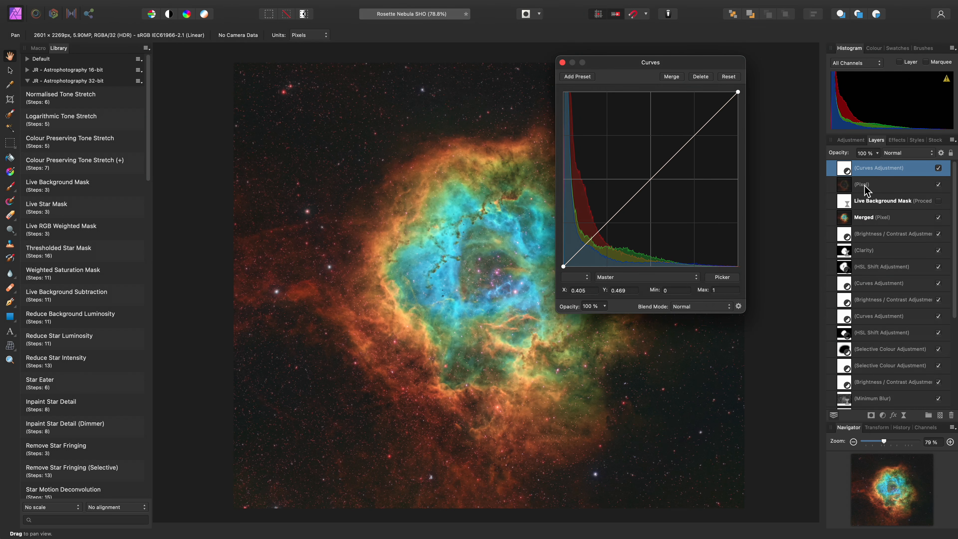
left_click_drag(845, 171, 891, 192)
left_click_drag(674, 66, 774, 58)
Step: Brighten the background by raising the master curve through points at about (0.107, 0.174) and (0.269, 0.419)
left_click_drag(723, 236, 716, 229)
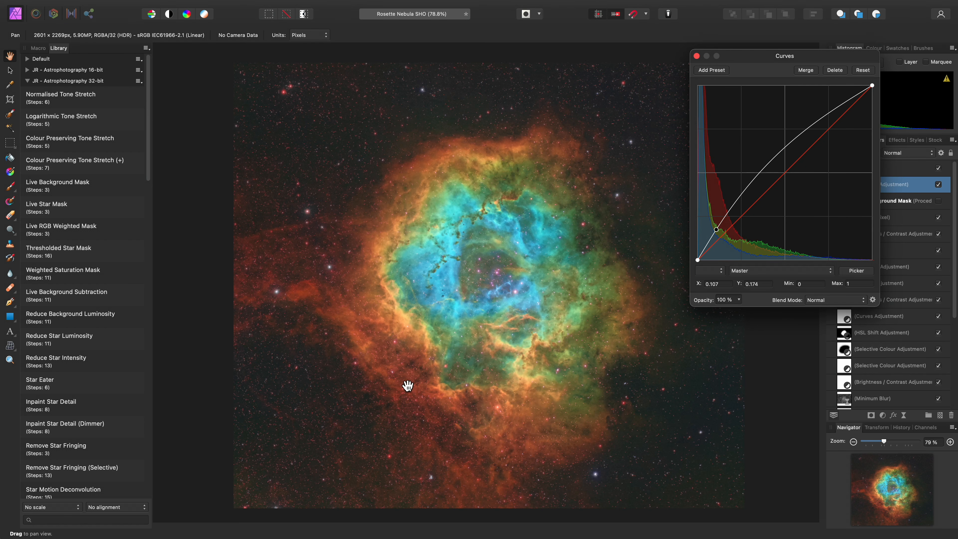
left_click_drag(740, 206, 746, 190)
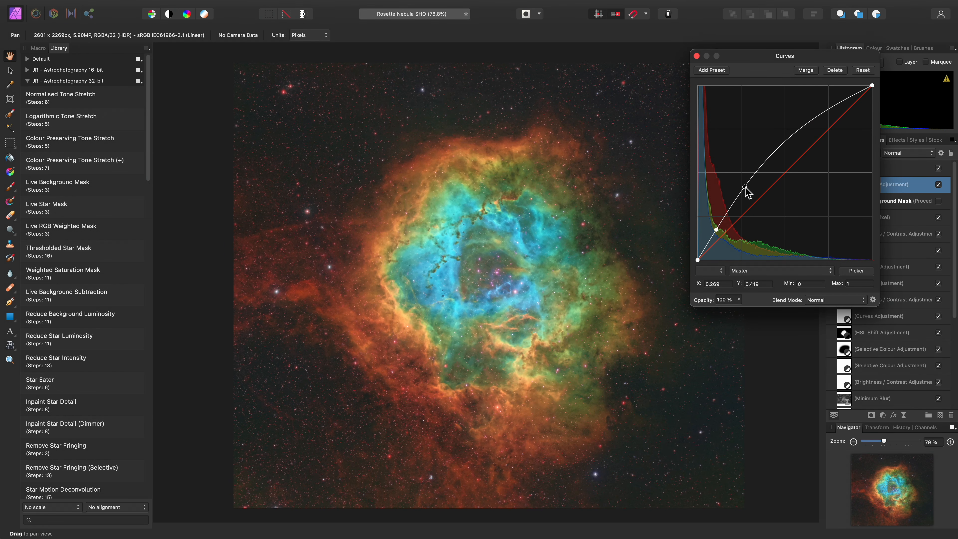
left_click(697, 56)
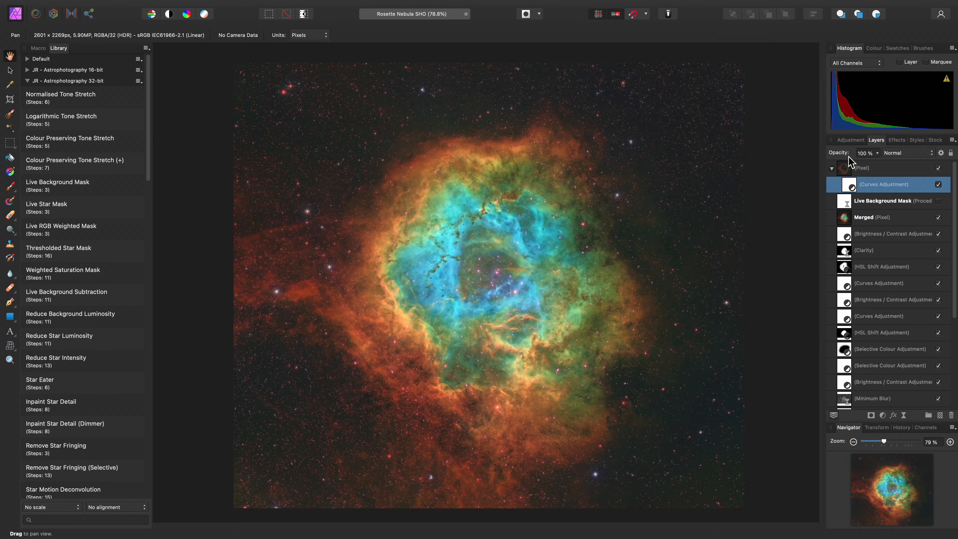
Step: Run the Live Star Mask macro above the merged background pixel layer
left_click(871, 166)
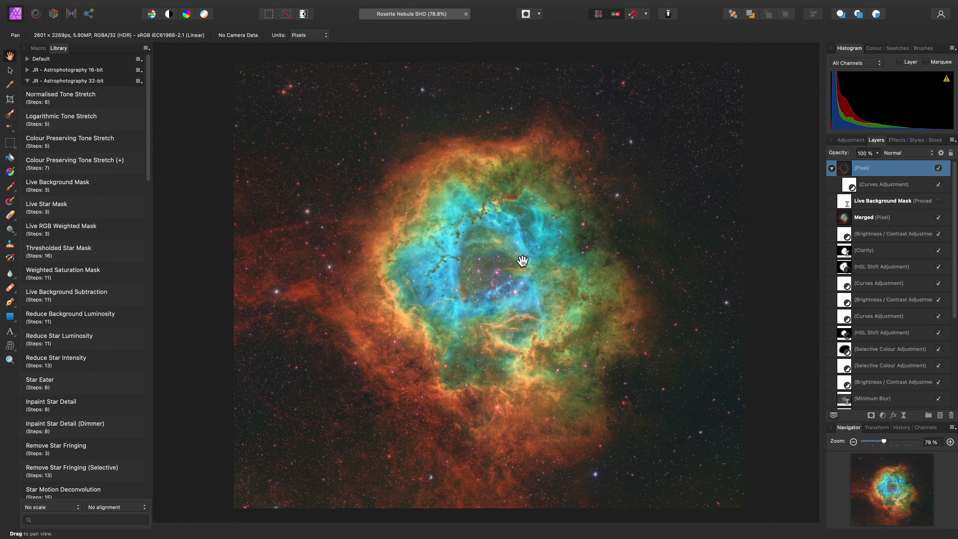
left_click(129, 212)
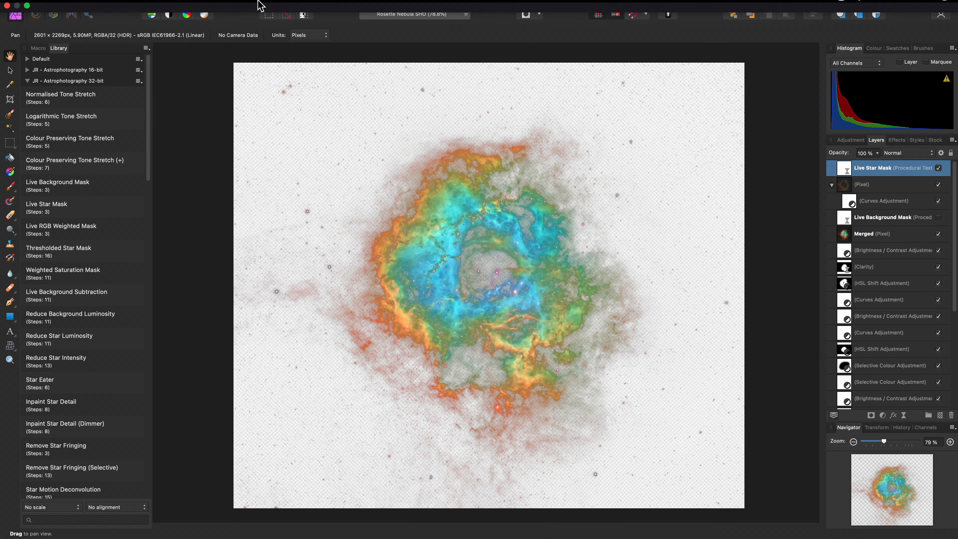
Step: Merge the visible star-masked result into a new pixel layer and hide the Live Star Mask layer
left_click(197, 6)
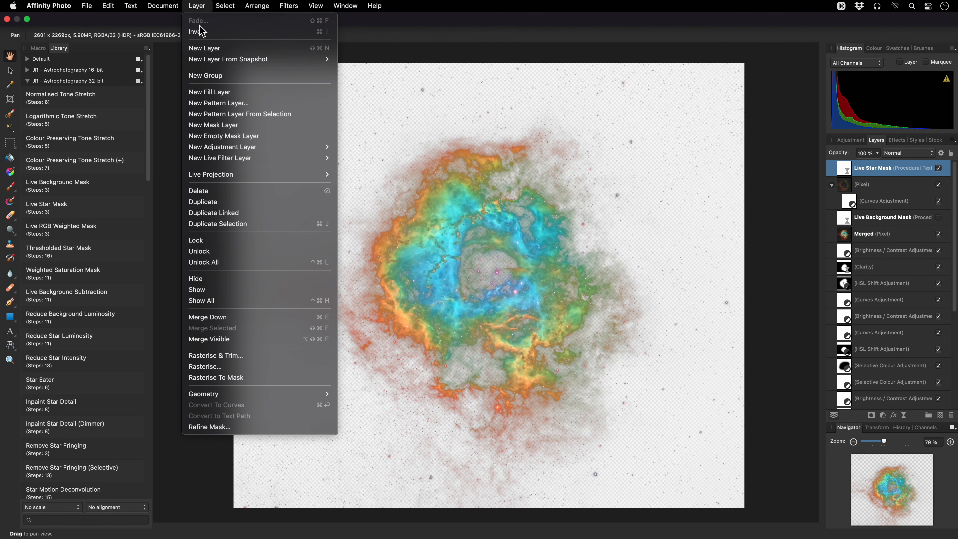
left_click(264, 339)
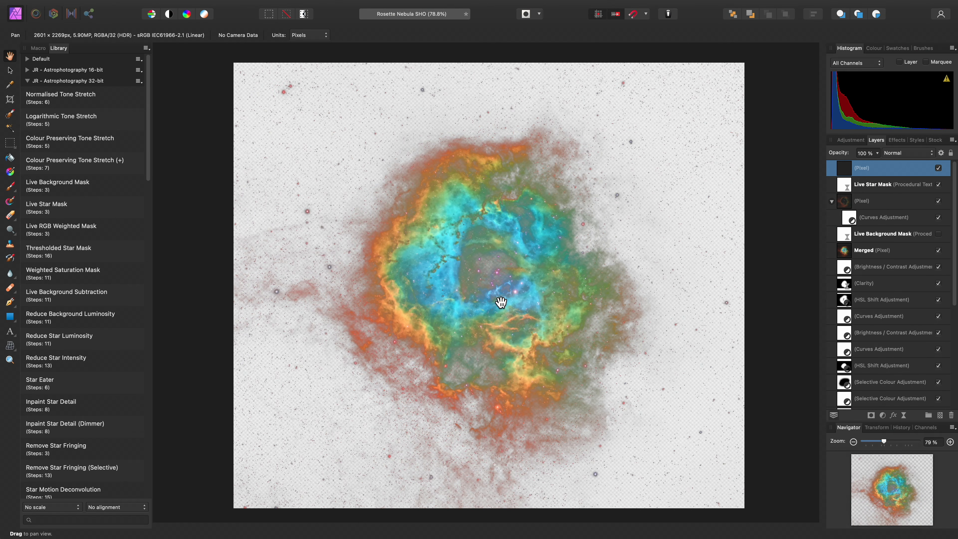
left_click(939, 185)
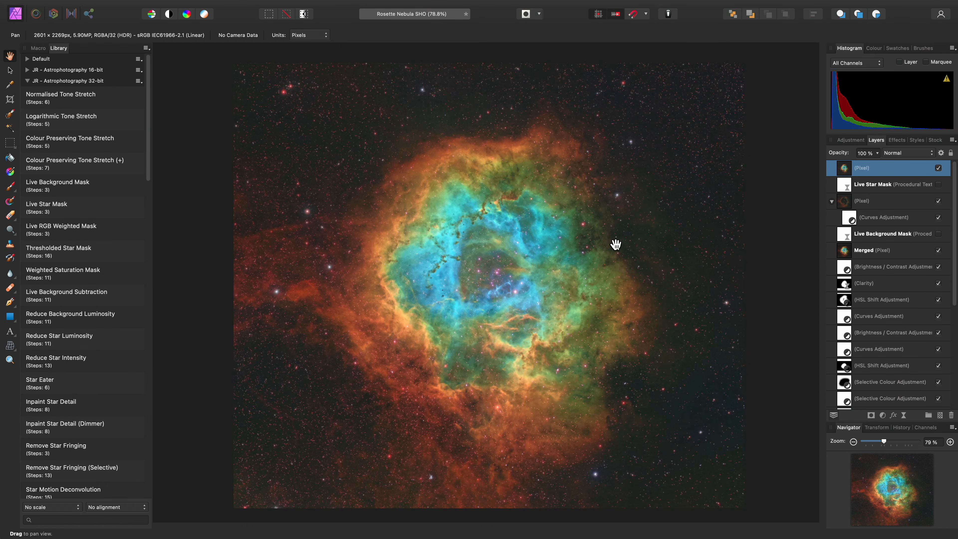
Step: Sharpen the merged nebula pixel layer with an Unsharp Mask filter at a radius of 100 px and a factor of 0.5
left_click(288, 5)
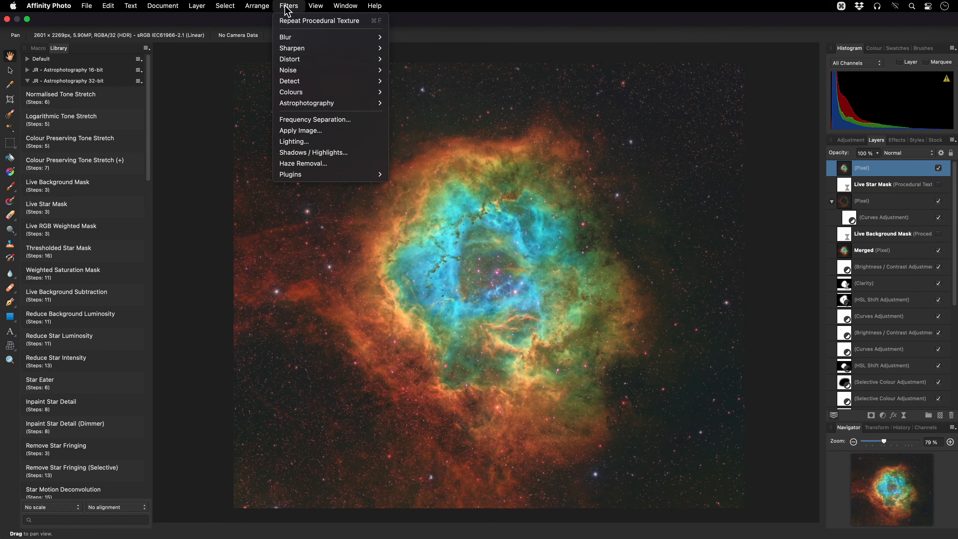
mouse_move(309, 49)
left_click(437, 49)
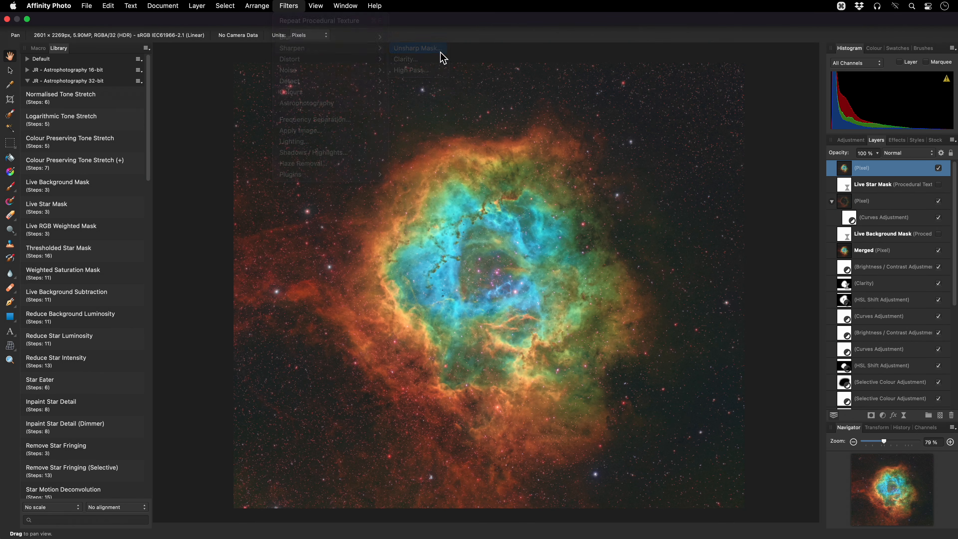
left_click_drag(657, 448, 796, 450)
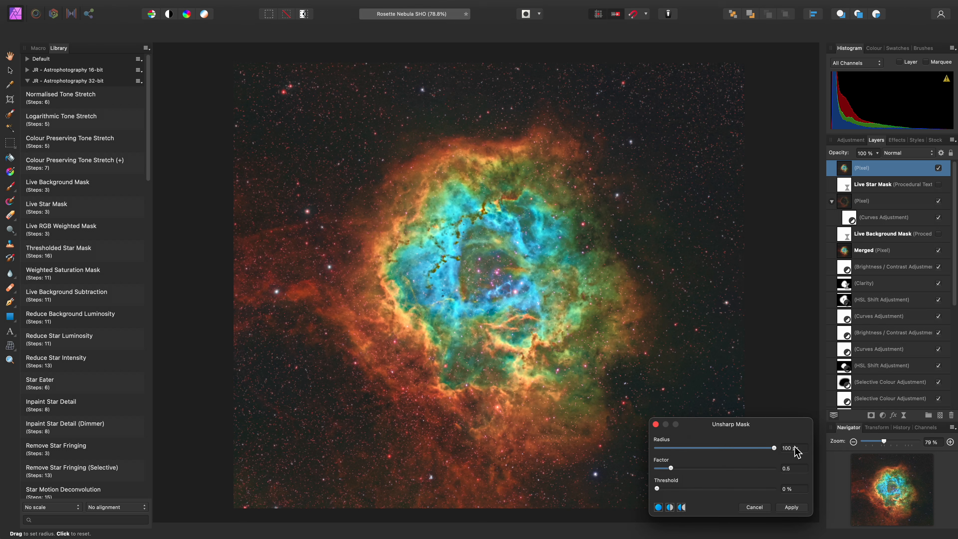
left_click(791, 507)
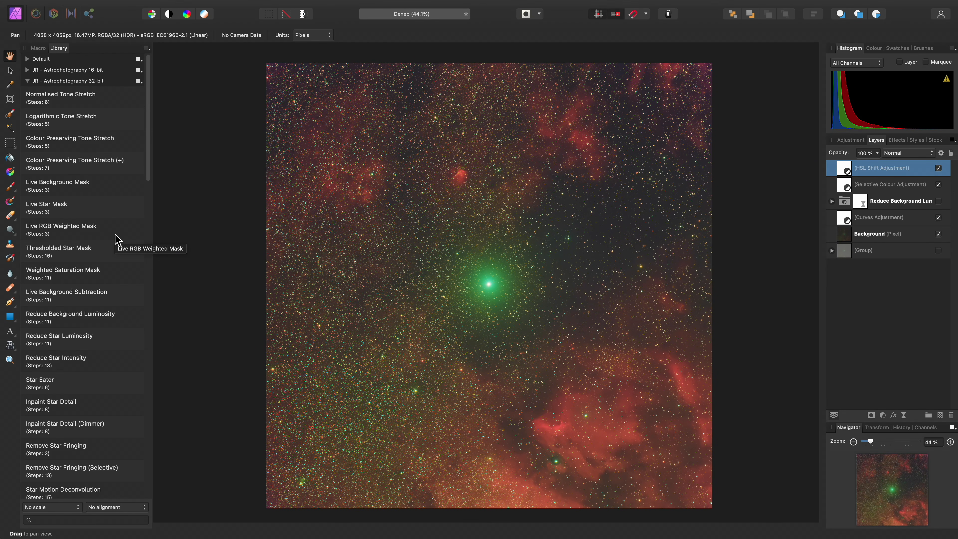
Step: Run the Live RGB Weighted Mask macro on the Deneb document
left_click(118, 239)
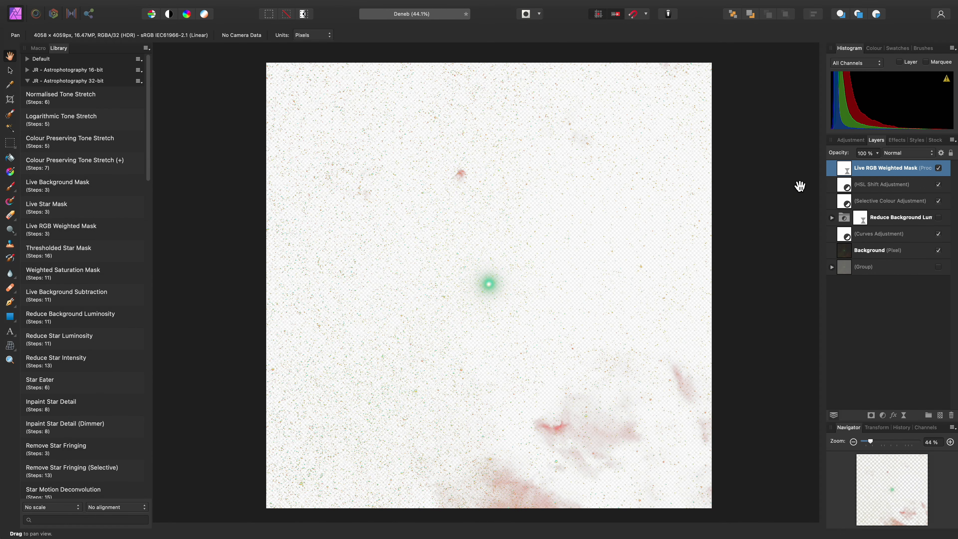
Step: Adjust the Live RGB Weighted Mask's Weighting so it isolates the central green star and the surrounding green-cyan stars
double_click(845, 173)
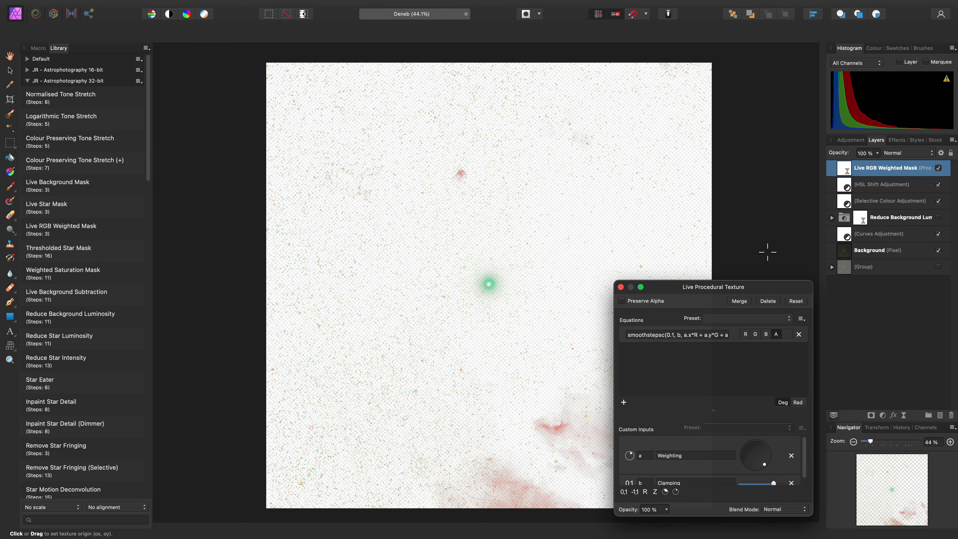
left_click_drag(765, 281, 776, 218)
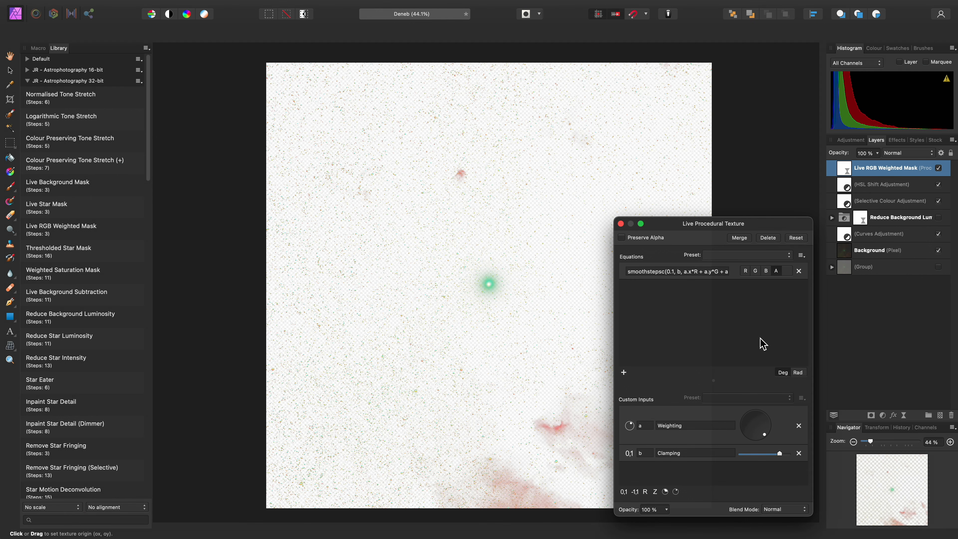
left_click_drag(765, 439, 756, 440)
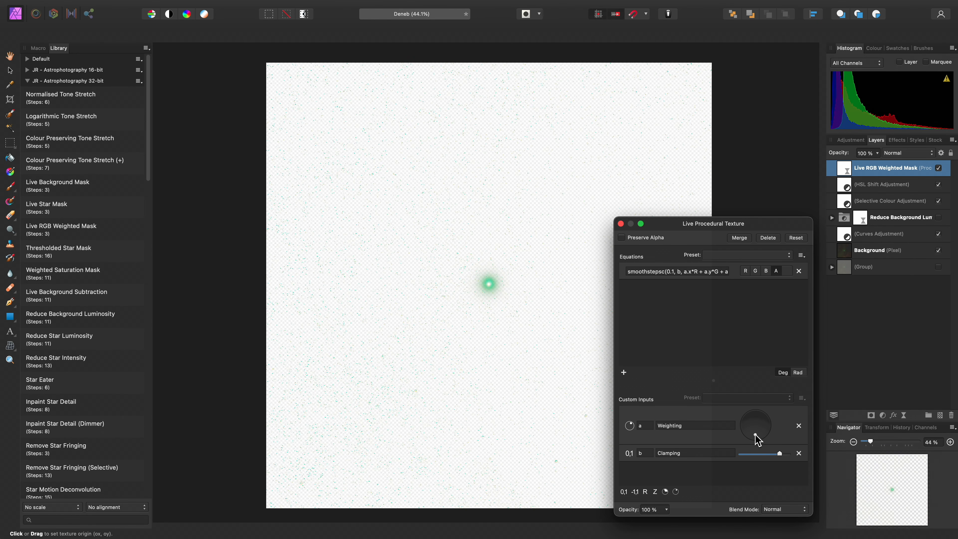
left_click(621, 223)
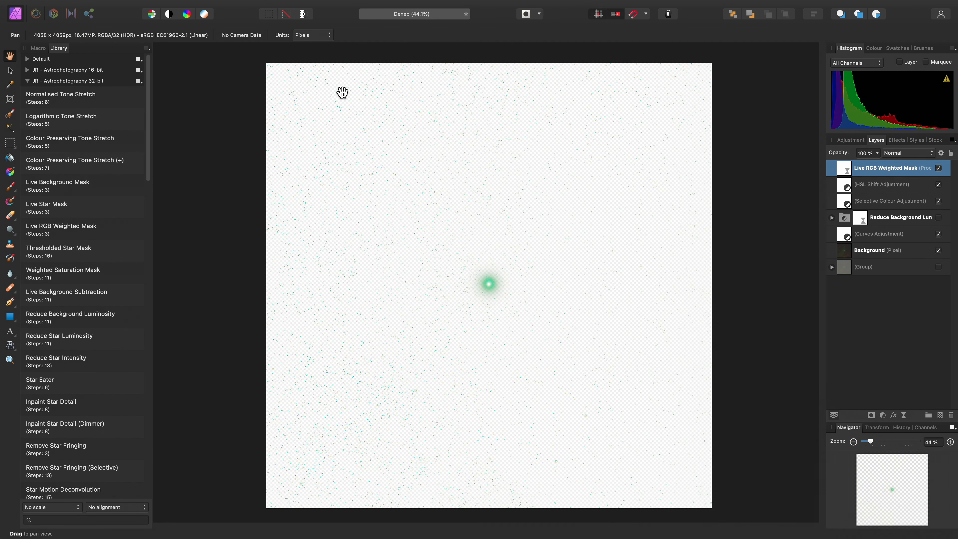
Step: Merge the visible green-weighted result into a new pixel layer and hide the Live RGB Weighted Mask
left_click(196, 6)
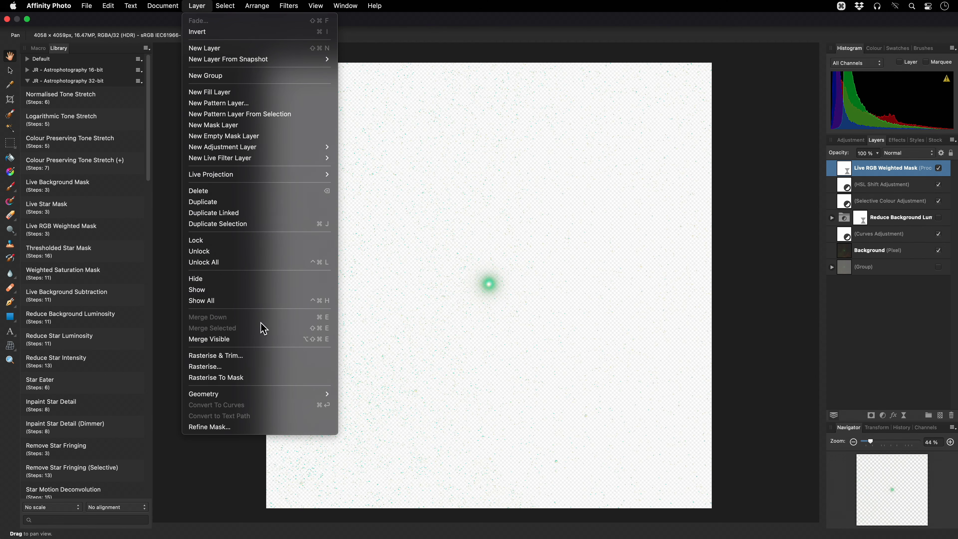
left_click(274, 342)
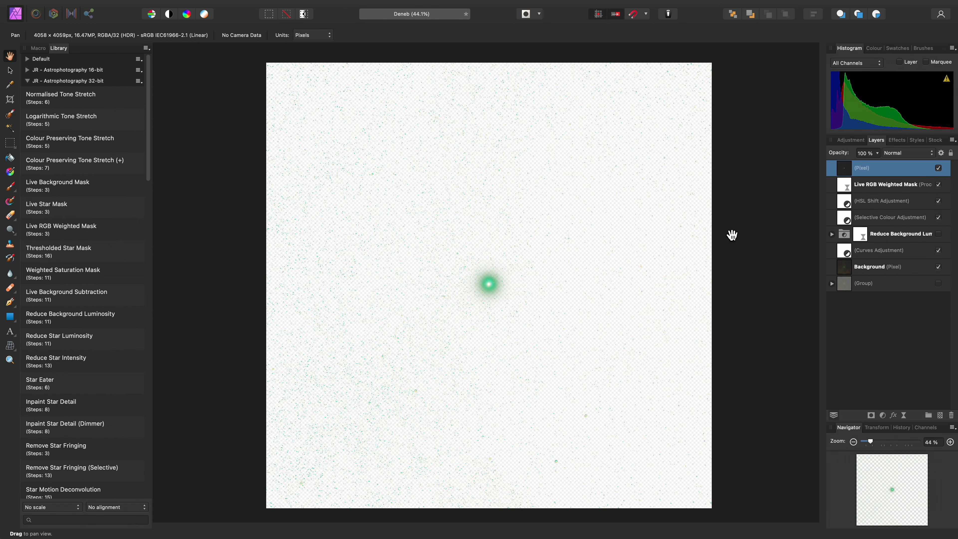
left_click(938, 185)
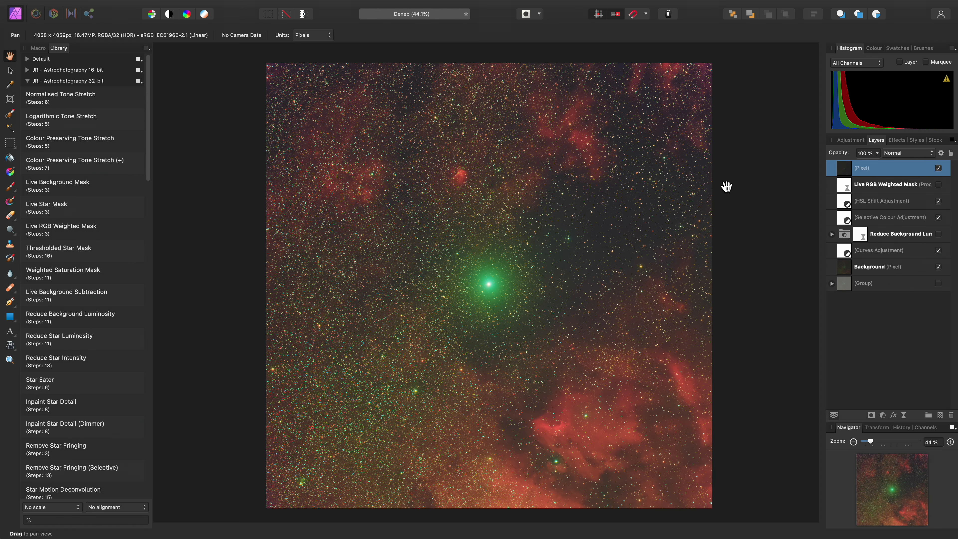
Step: Clip a Curves adjustment into the merged pixel layer and raise its Master curve with nodes at about (0.118, 0.275) and (0.256, 0.526)
key("super")
key("super+m")
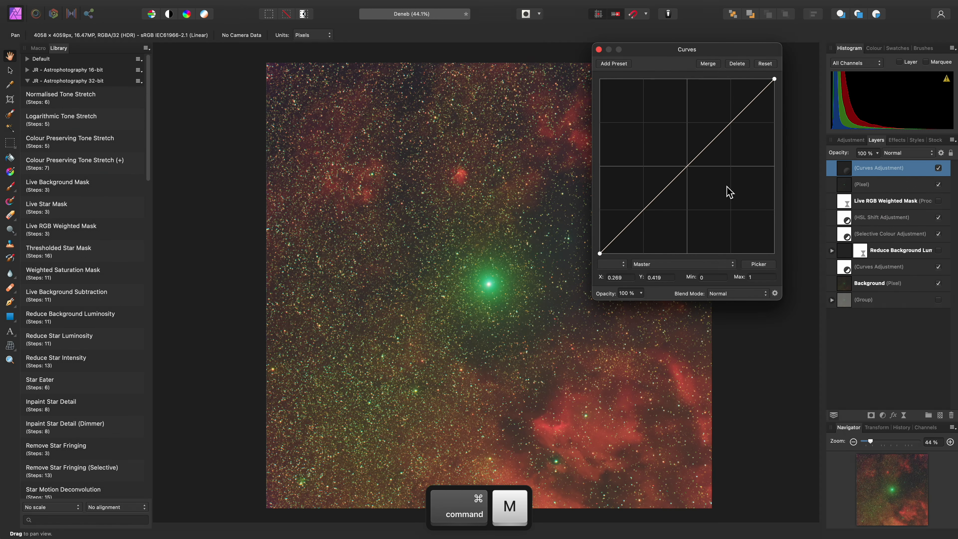
left_click_drag(845, 171, 902, 193)
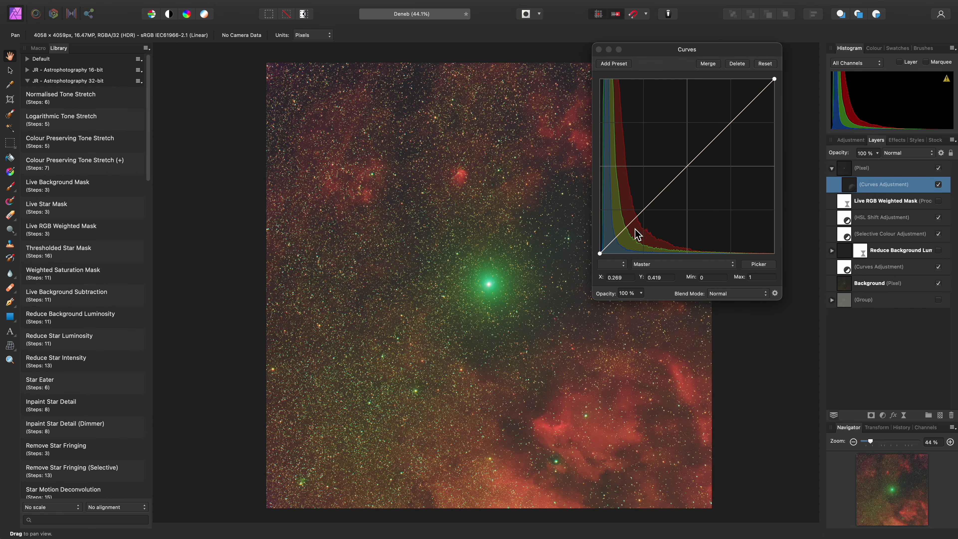
left_click_drag(626, 236, 621, 205)
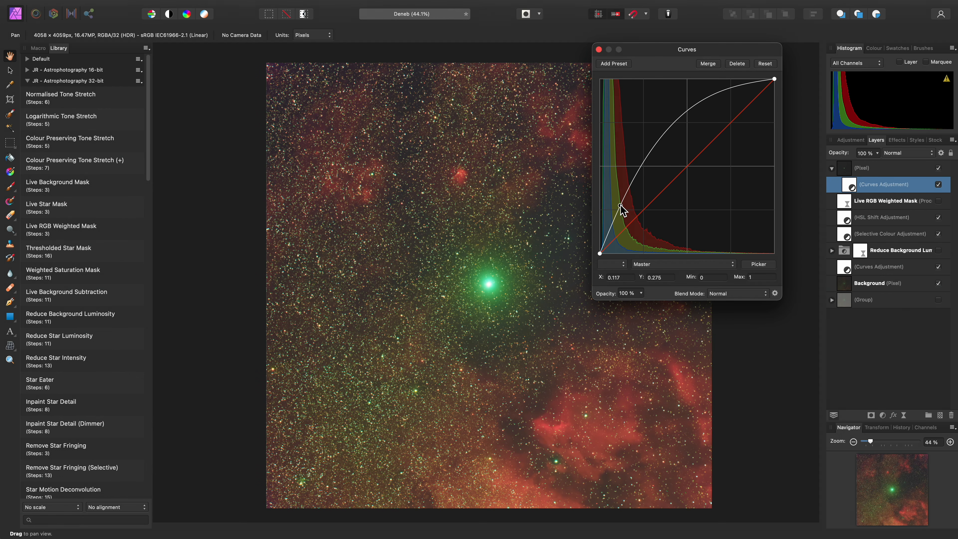
scroll(495, 287, "up", 5)
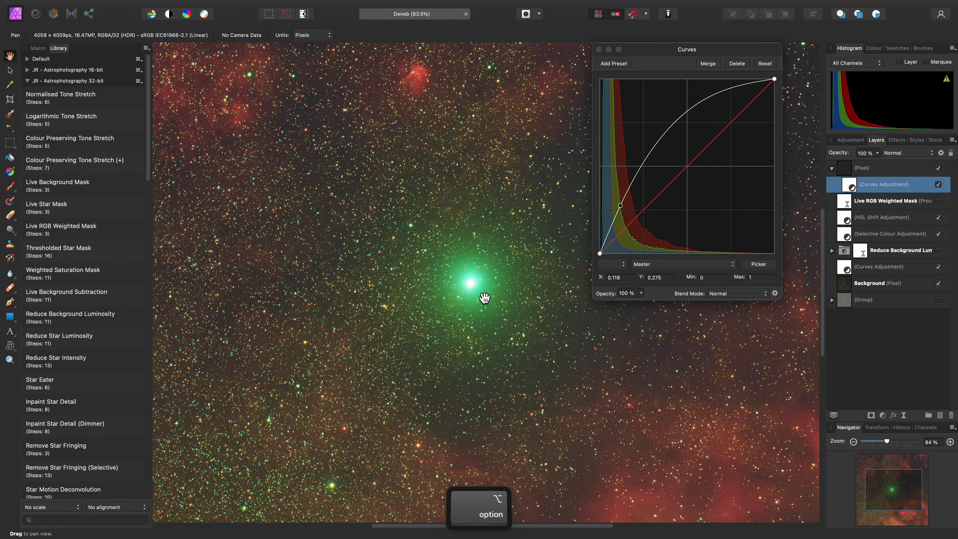
left_click_drag(642, 175, 646, 166)
left_click_drag(644, 161, 645, 162)
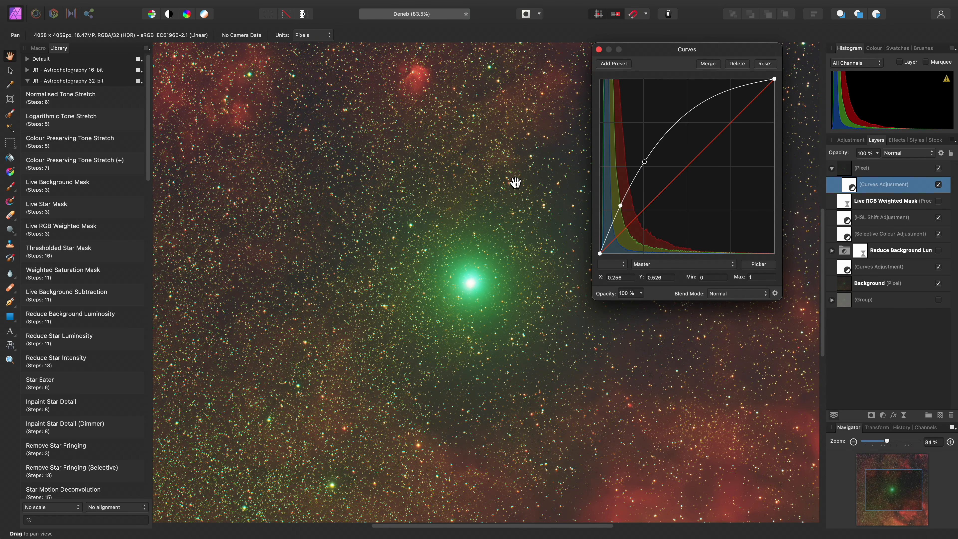
left_click(598, 49)
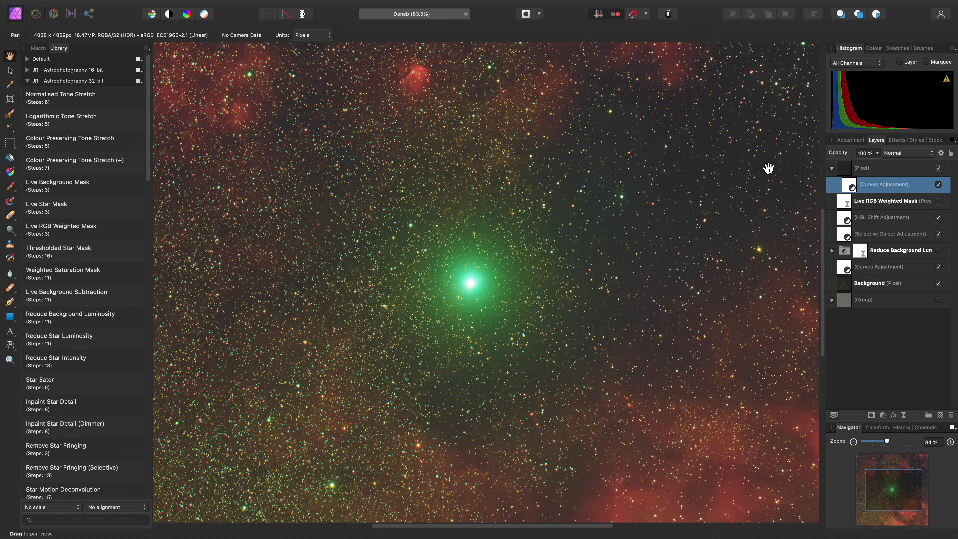
Step: Place the Live RGB Weighted Mask at the top of the layer stack, show it, shift its Weighting to red and lower its Clamping
left_click(850, 203)
left_click_drag(850, 203, 846, 171)
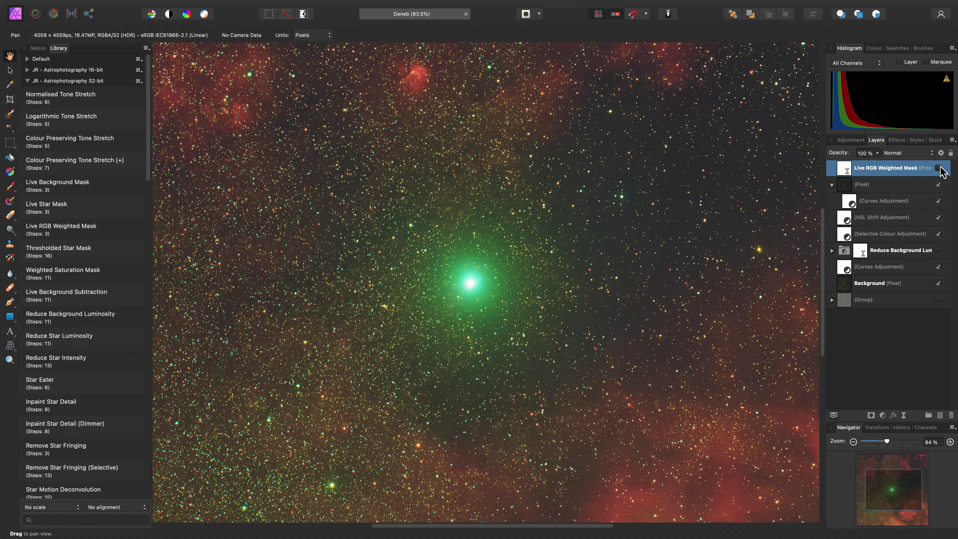
double_click(849, 173)
left_click_drag(766, 284, 763, 110)
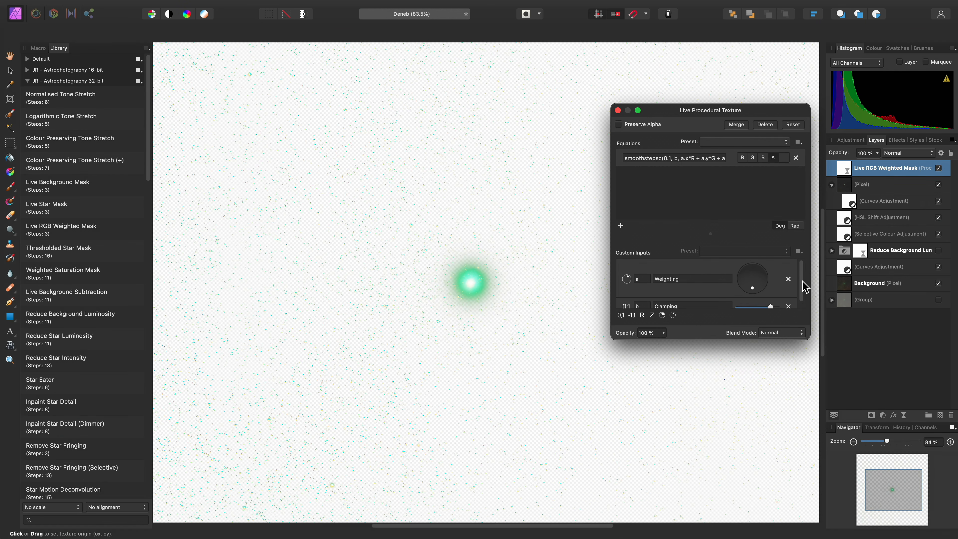
left_click_drag(805, 337, 813, 381)
mouse_move(756, 313)
left_mouse_down()
mouse_move(769, 313)
mouse_move(767, 303)
mouse_move(779, 331)
mouse_move(748, 331)
mouse_move(758, 331)
left_mouse_up()
scroll(770, 313, "down", 5)
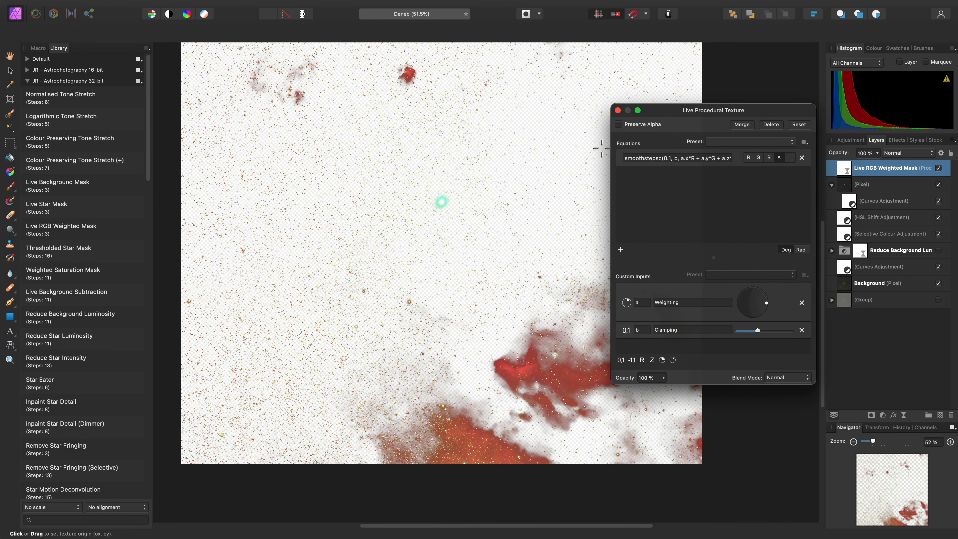
left_click(618, 110)
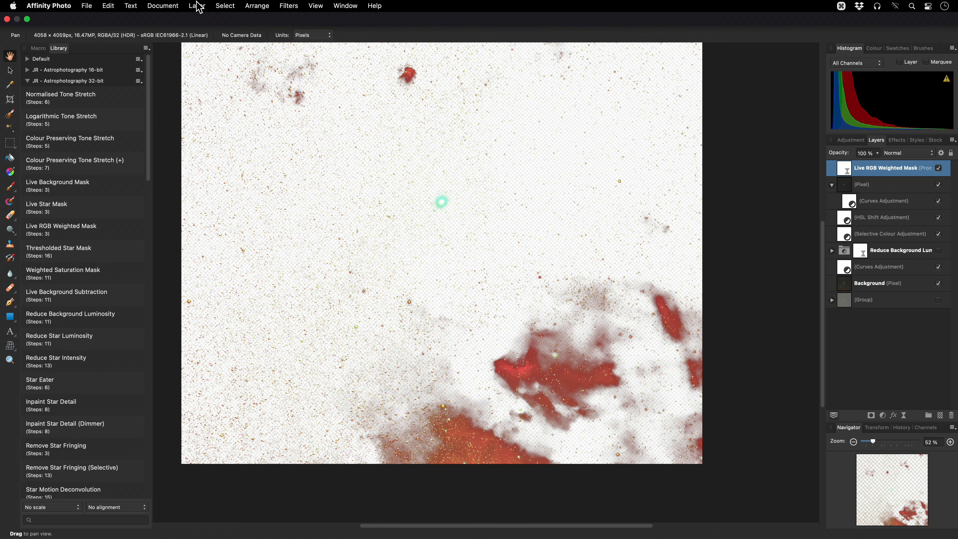
Step: Merge the visible red nebula areas into a new top pixel layer and hide the Live RGB Weighted Mask again
left_click(197, 6)
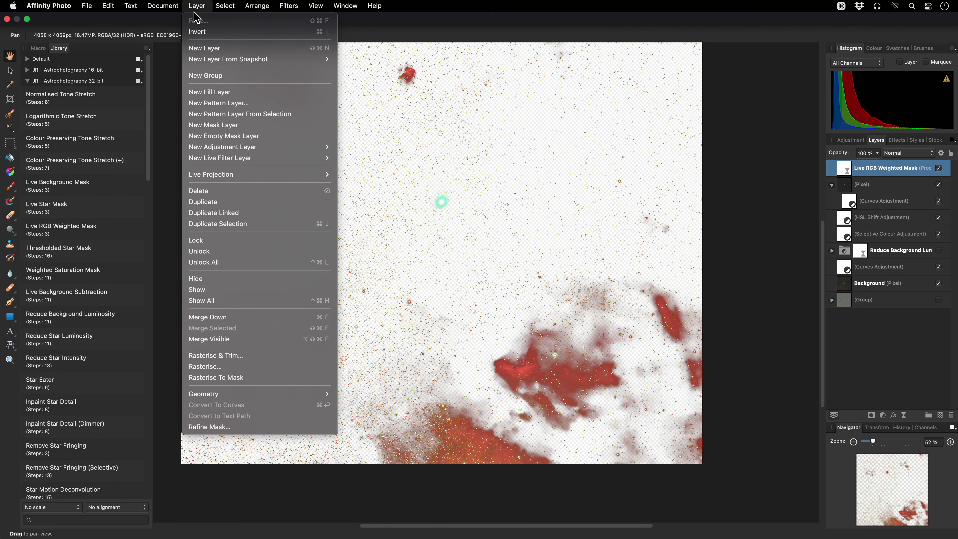
left_click(242, 340)
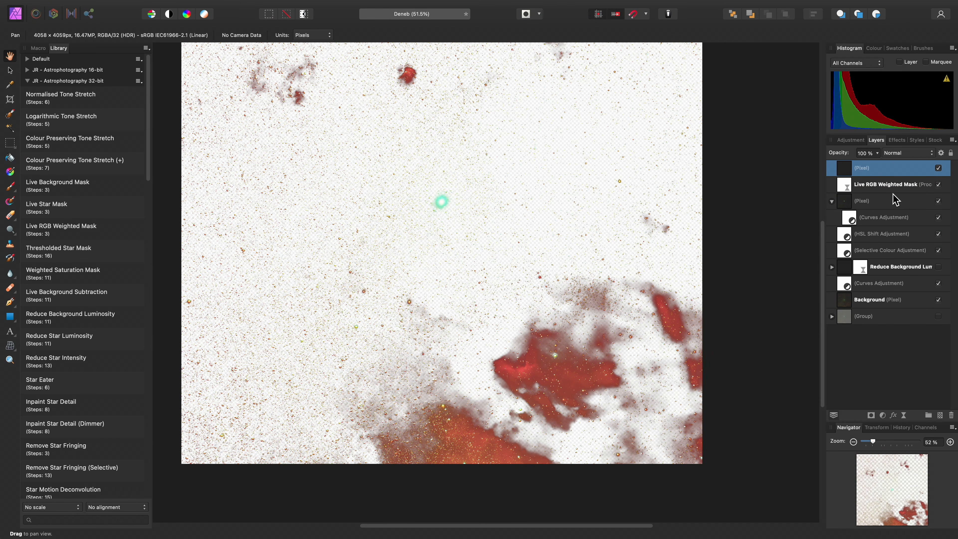
left_click(938, 185)
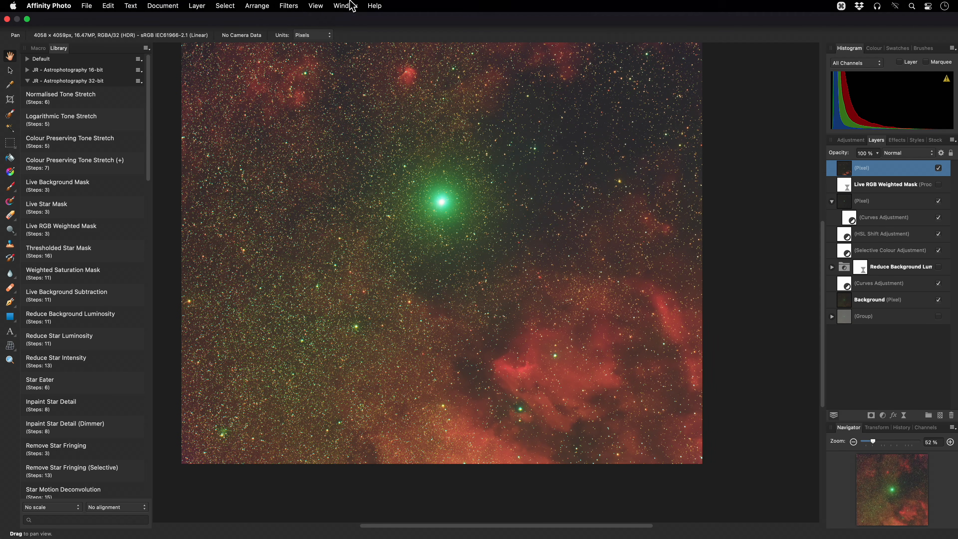
Step: Apply a Clarity filter at 100 % strength to the merged red nebula pixel layer
left_click(289, 6)
mouse_move(306, 47)
left_click(436, 59)
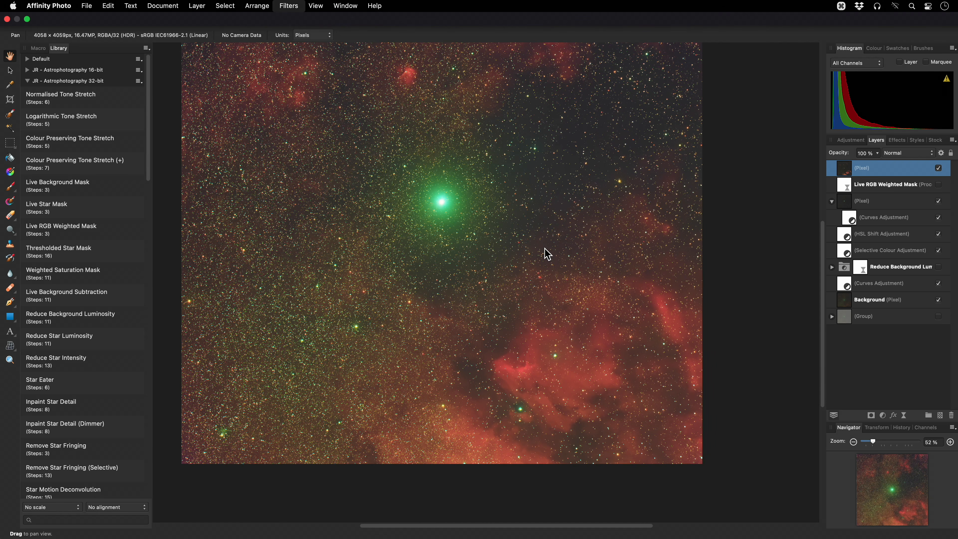
left_click_drag(716, 494, 811, 498)
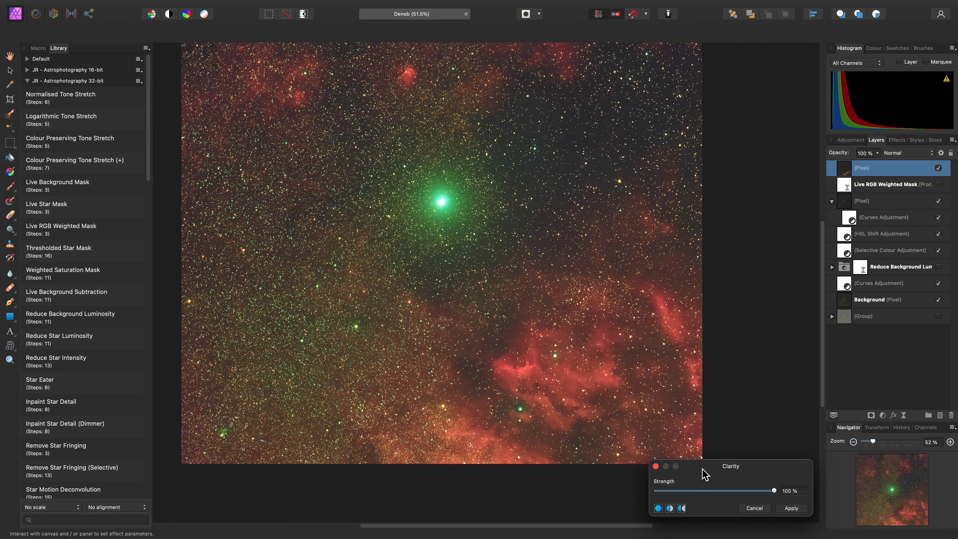
left_click(792, 509)
key("super+0")
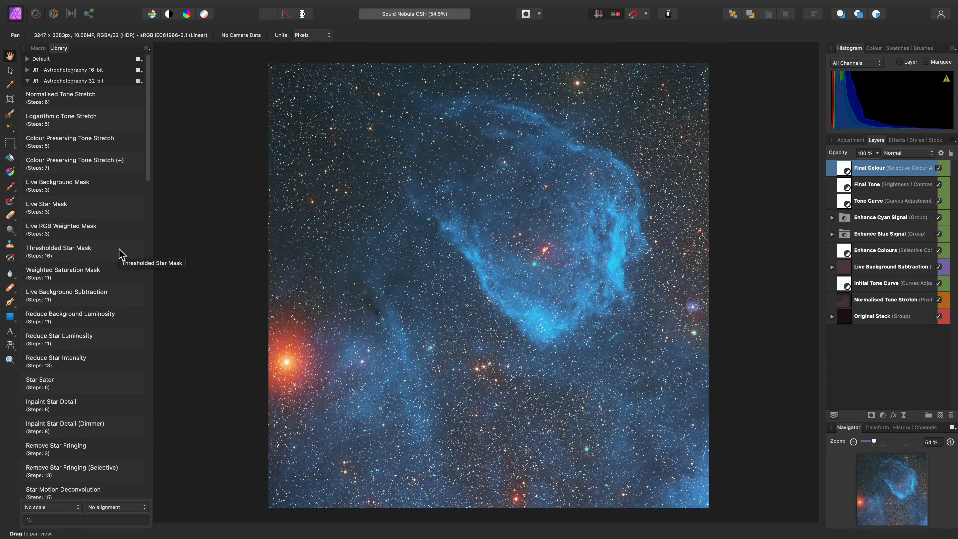
Step: Run the Thresholded Star Mask macro on the Squid Nebula OSH document with a Star Threshold of 52 %
left_click(121, 254)
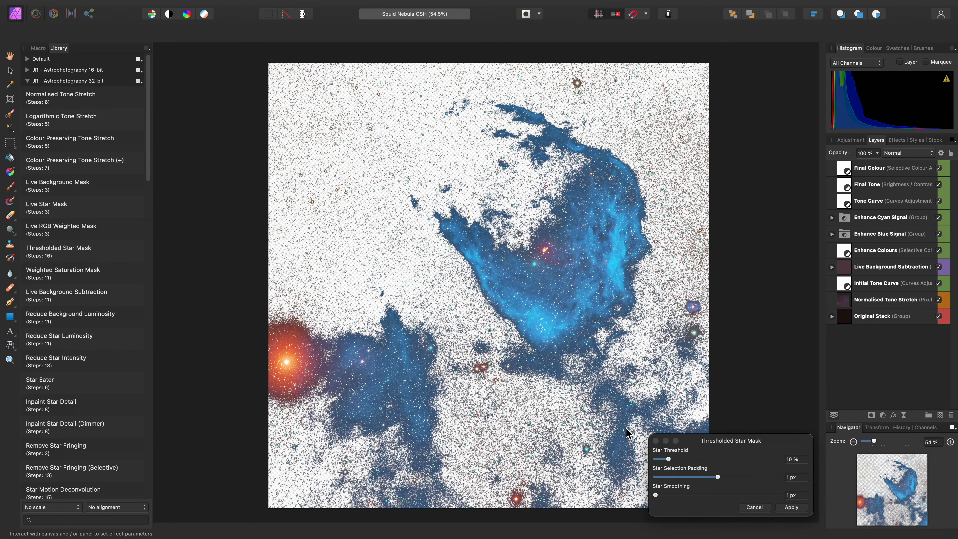
left_click_drag(669, 460, 719, 459)
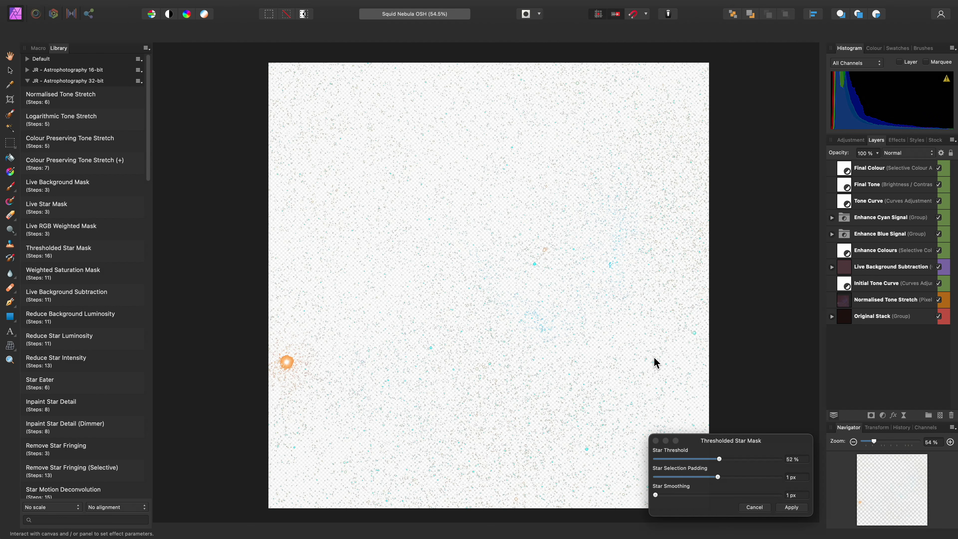
scroll(519, 228, "up", 5, "alt")
scroll(531, 245, "up", 6, "alt")
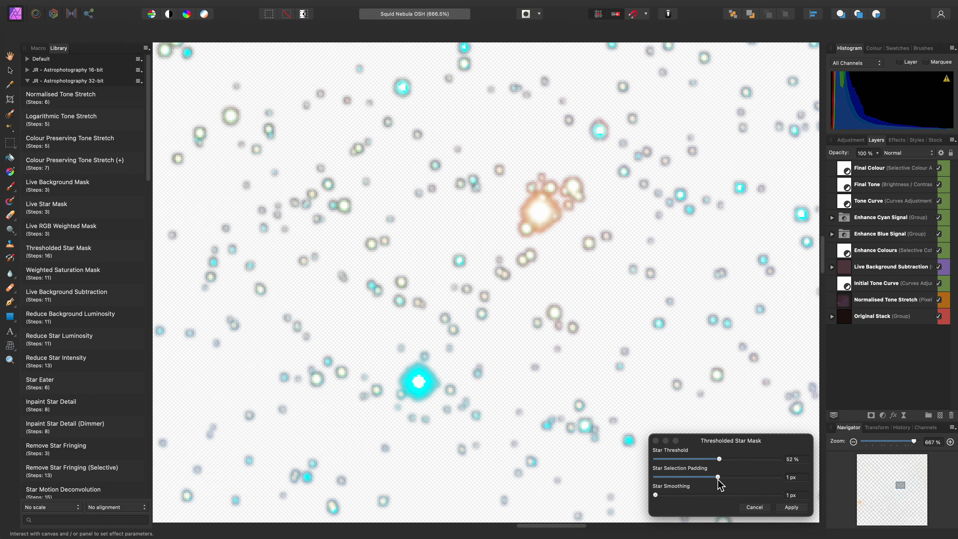
Step: Try a Star Selection Padding of 10 px for the thresholded mask and restore it to 1 px
left_click(802, 480)
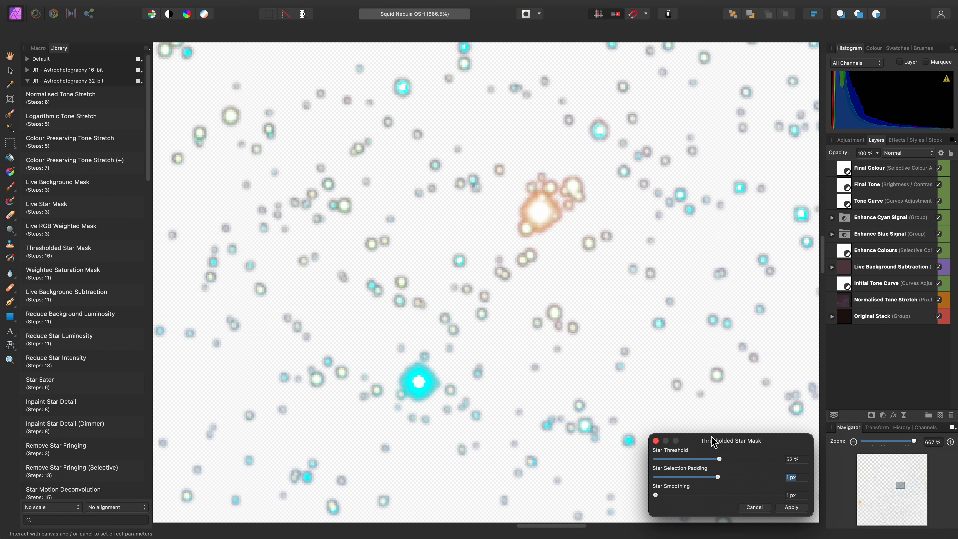
type("10")
key("Tab")
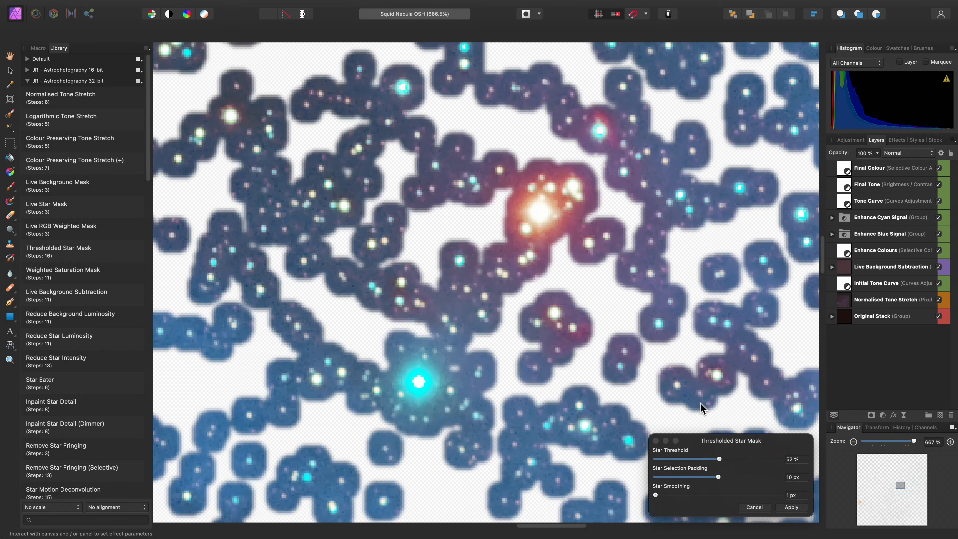
left_click(801, 478)
type("1")
key("Tab")
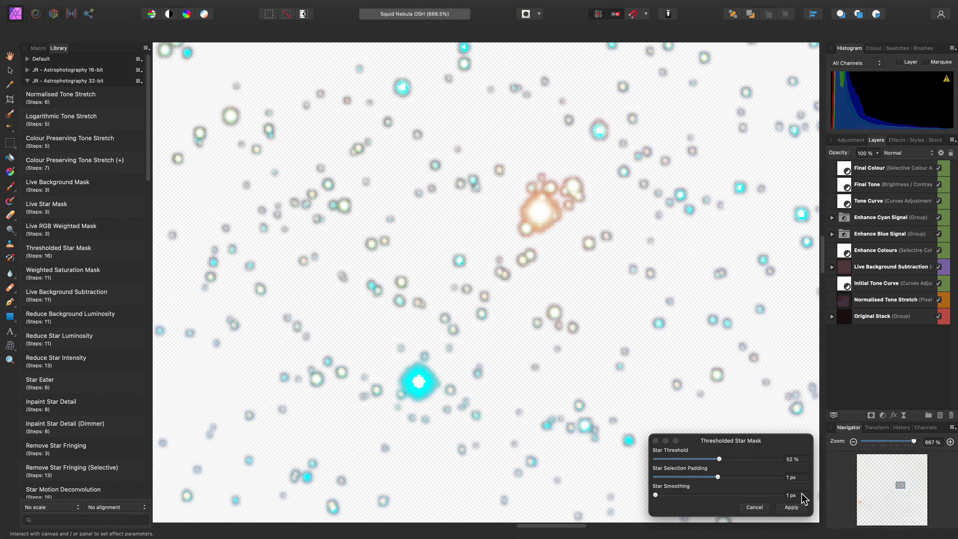
Step: Try a Star Smoothing of 10 px on the thresholded star mask
left_click(802, 494)
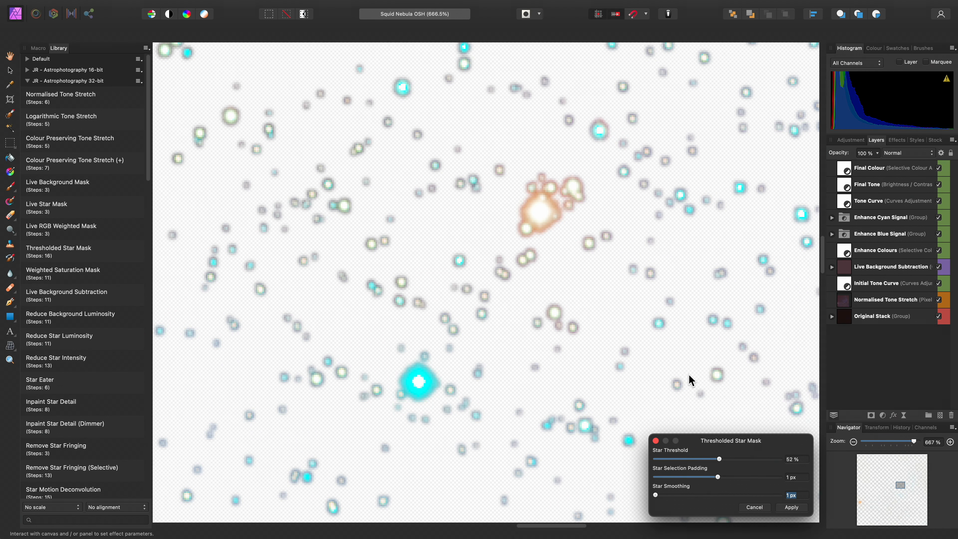
type("10")
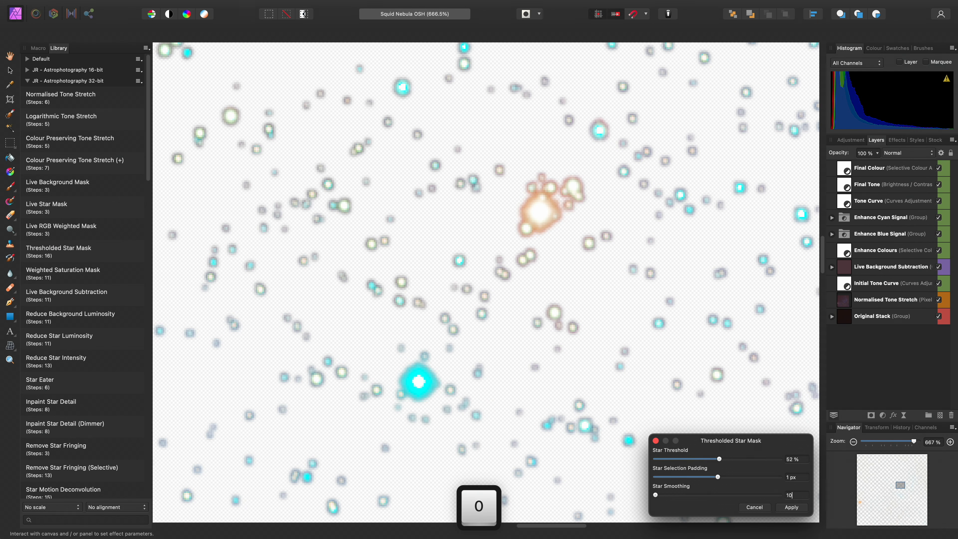
key("Tab")
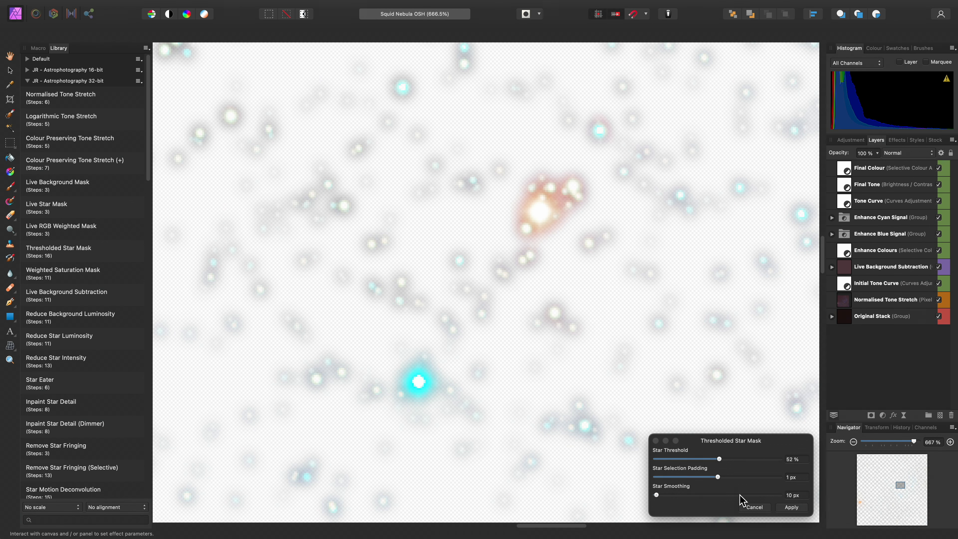
Step: Set the Star Smoothing to 0.5 px after trying 0 px and apply the thresholded star mask
left_click(796, 495)
type("0")
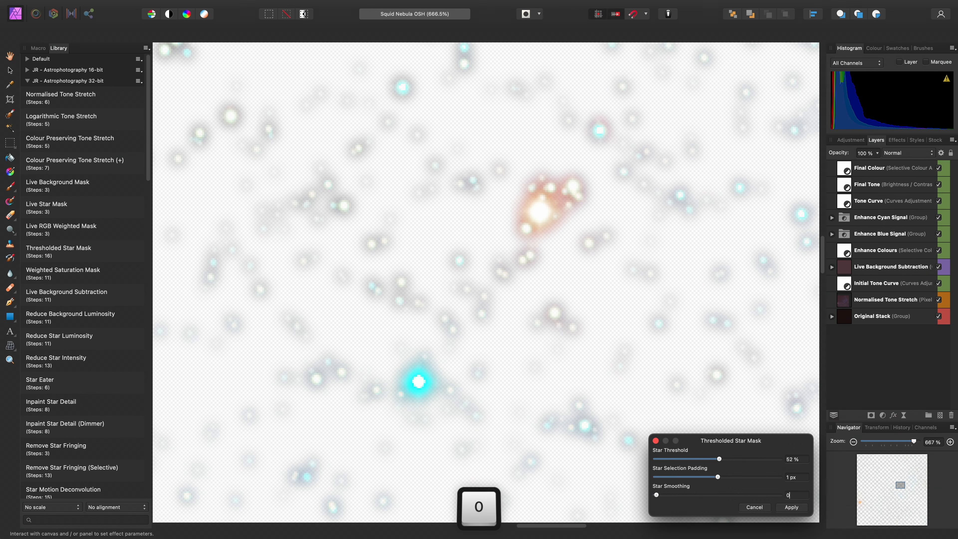
key("Tab")
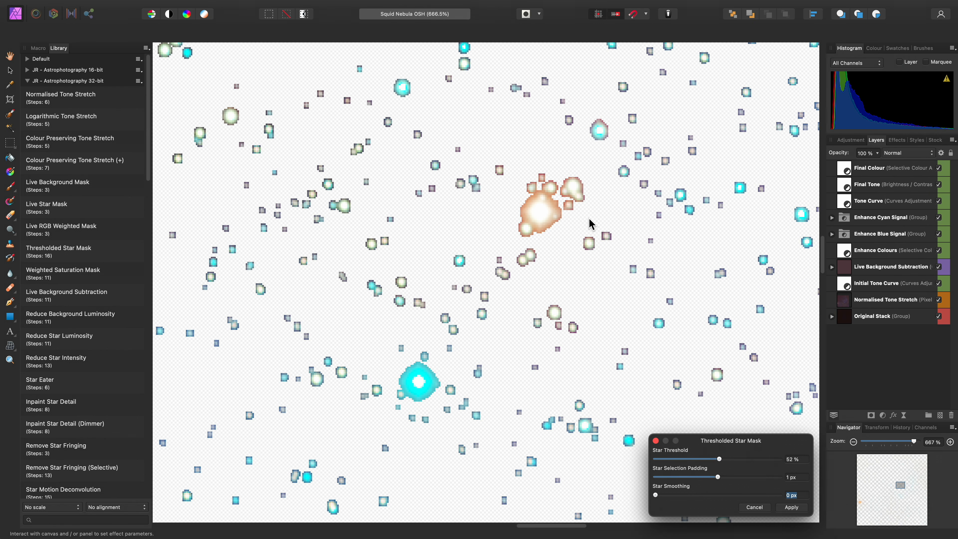
type("0.")
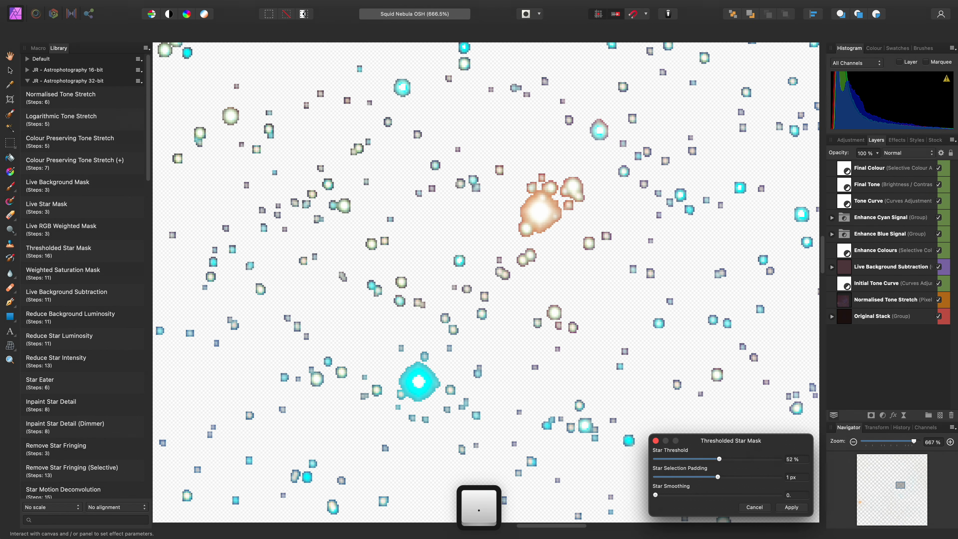
type("5")
key("Tab")
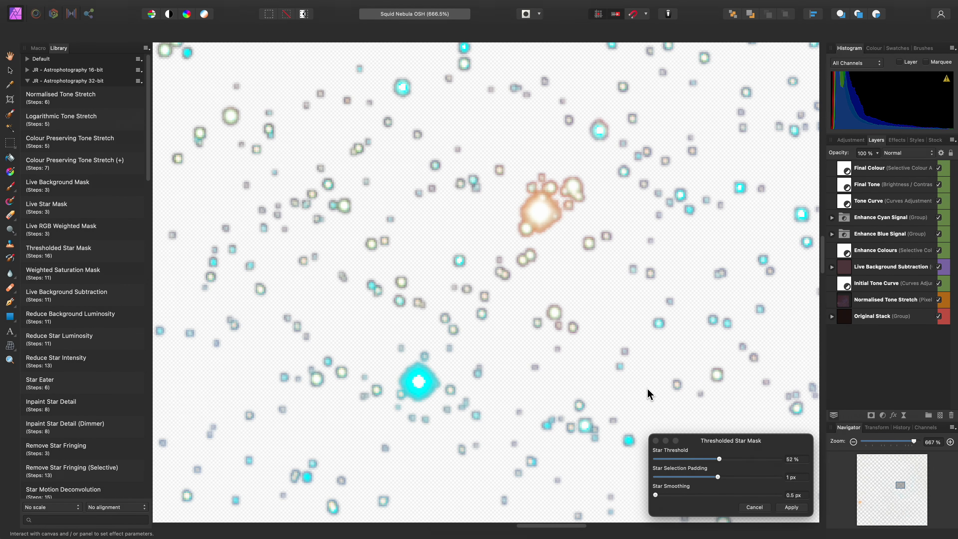
left_click(794, 509)
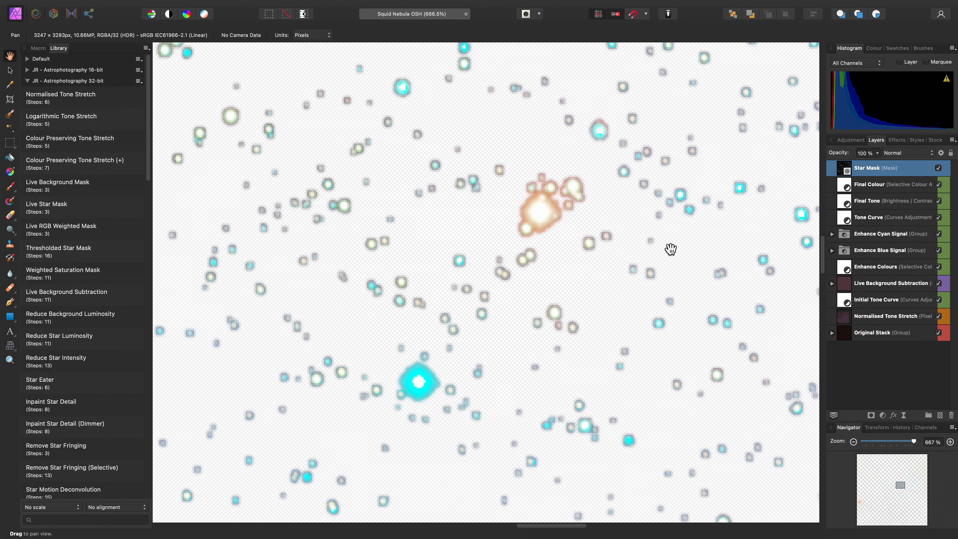
Step: Add an HSL Shift adjustment and attach the Star Mask layer to it as its mask
key("super")
key("super+u")
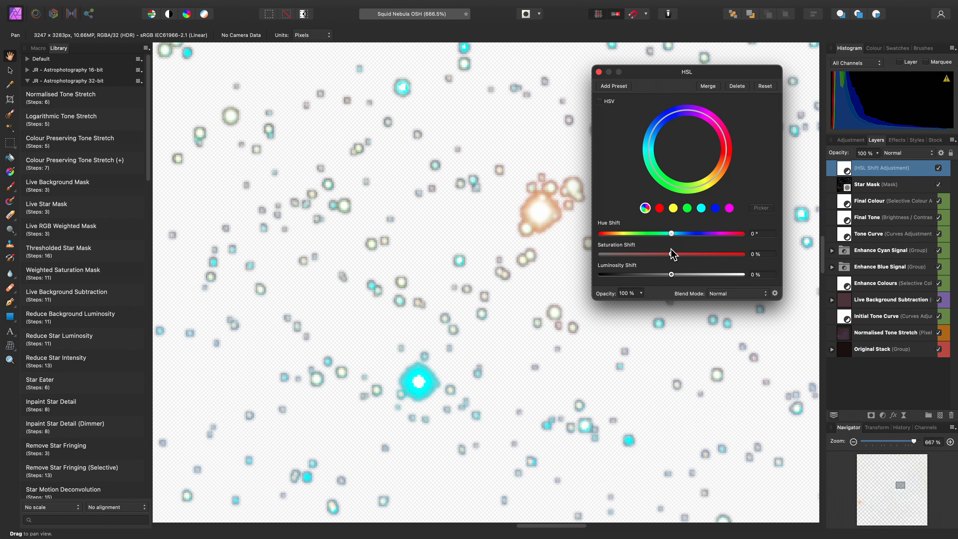
left_click(841, 186)
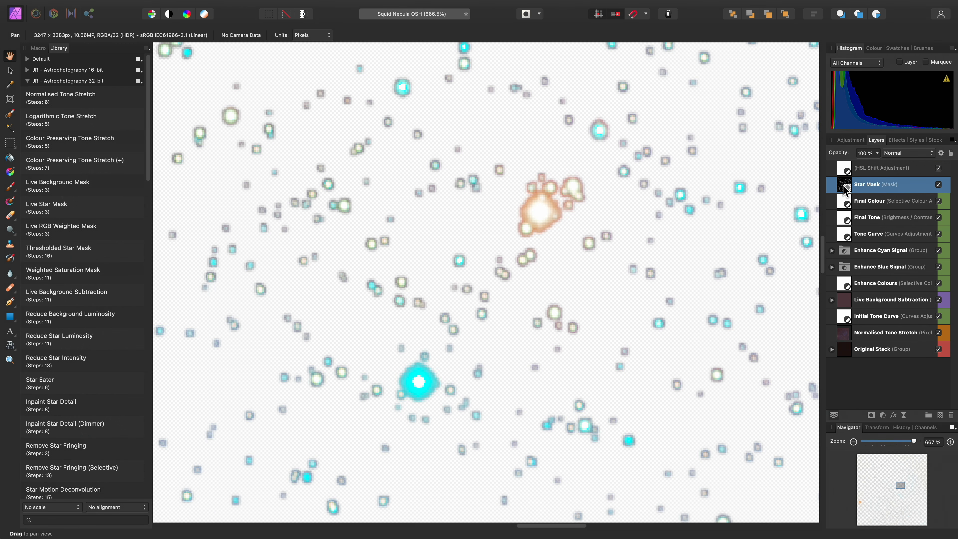
left_click_drag(844, 185, 849, 172)
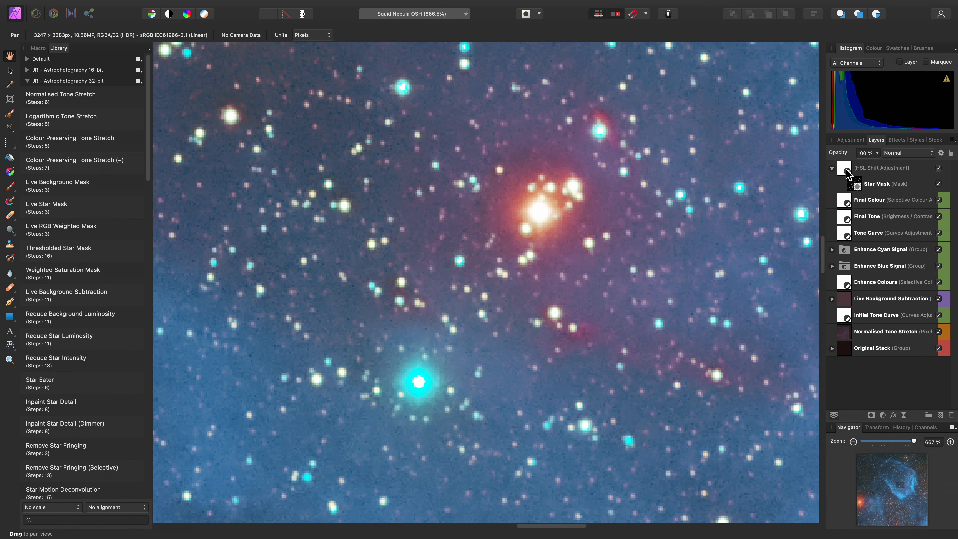
Step: Try a Saturation Shift of 62 % on the star-masked HSL adjustment, restore it to 0 % and lower the Luminosity Shift beyond -33 %
double_click(846, 173)
left_click_drag(705, 67, 832, 52)
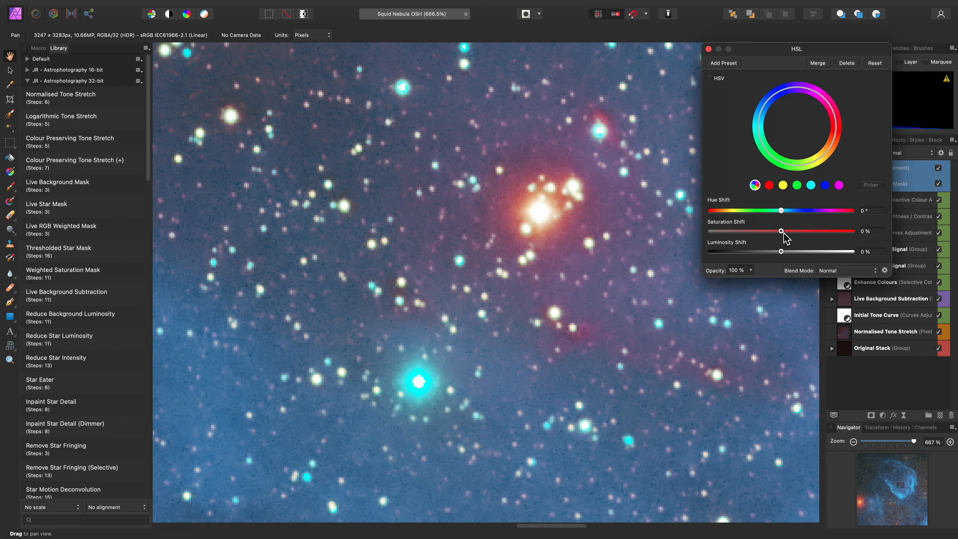
left_click_drag(781, 231, 824, 231)
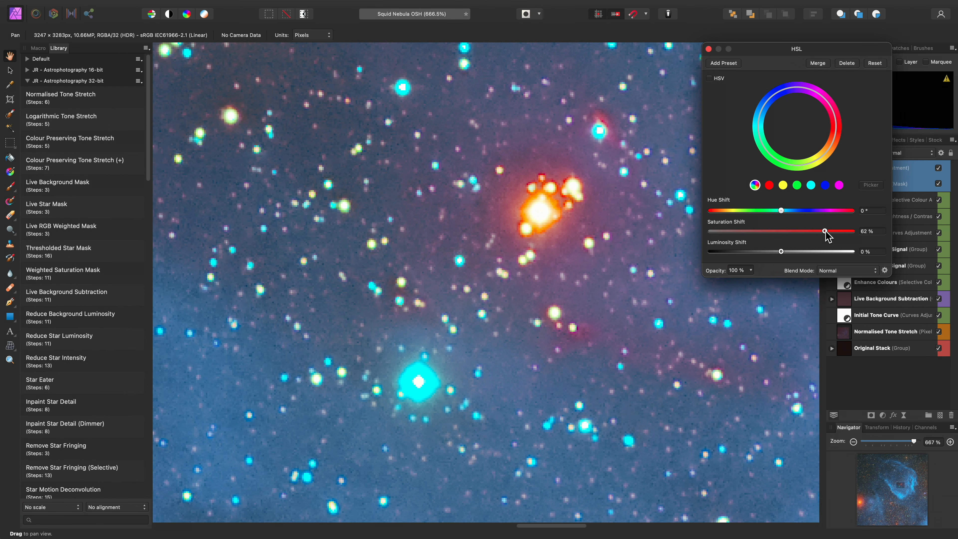
left_click_drag(825, 232, 758, 251)
left_click_drag(528, 154, 522, 278)
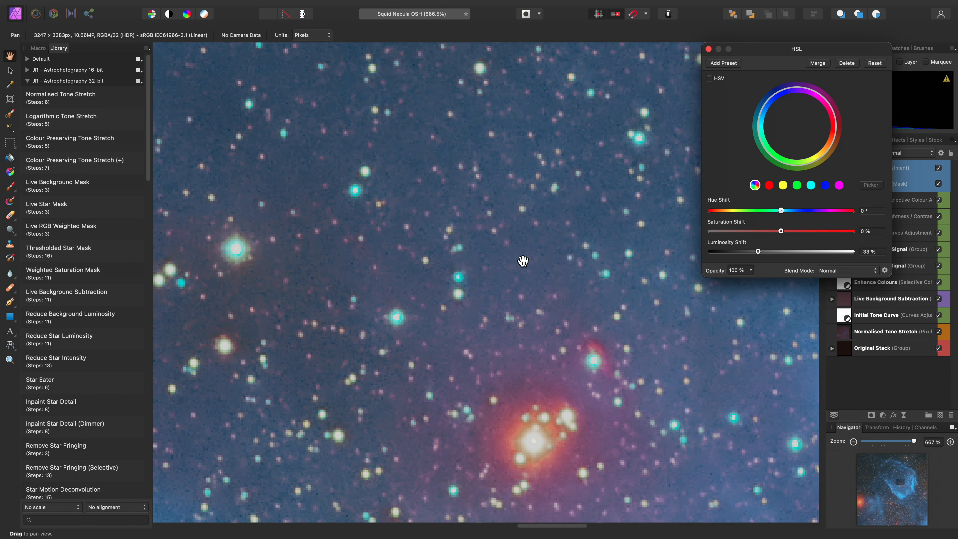
left_click_drag(528, 223, 534, 341)
left_click_drag(536, 265, 672, 357)
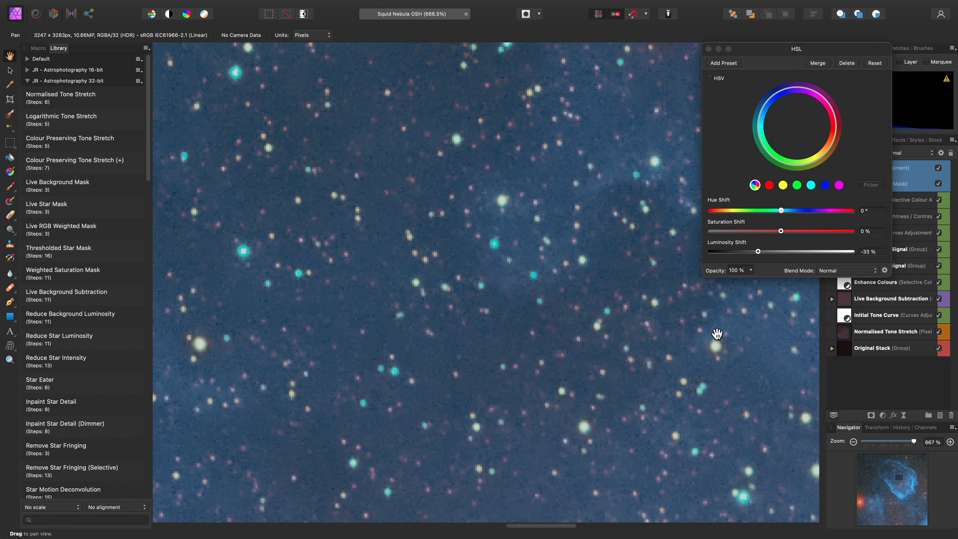
left_click_drag(759, 252, 742, 252)
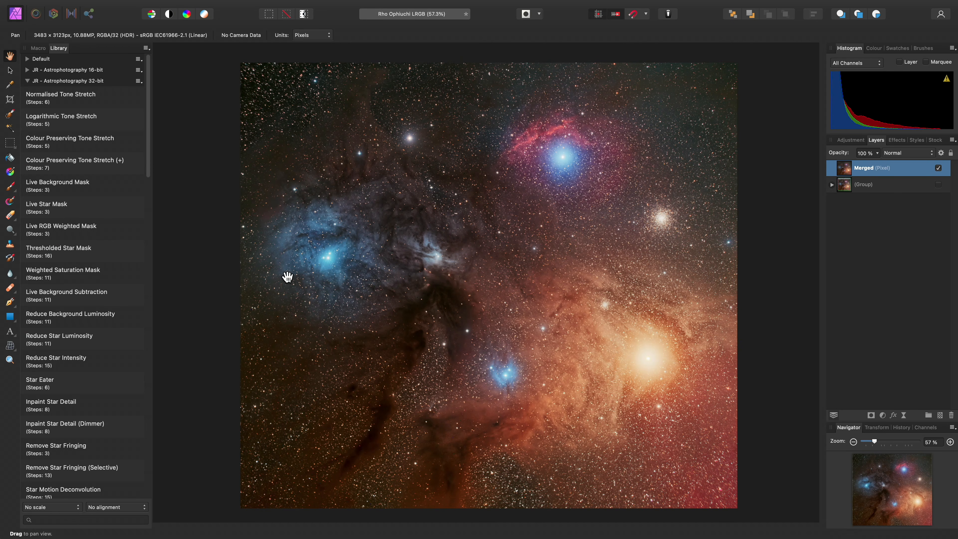
Step: Run the Weighted Saturation Mask macro on the Rho Ophiuchi LRGB document and raise the Saturation of its Vibrance & Saturation layer to 84 %
left_click(130, 277)
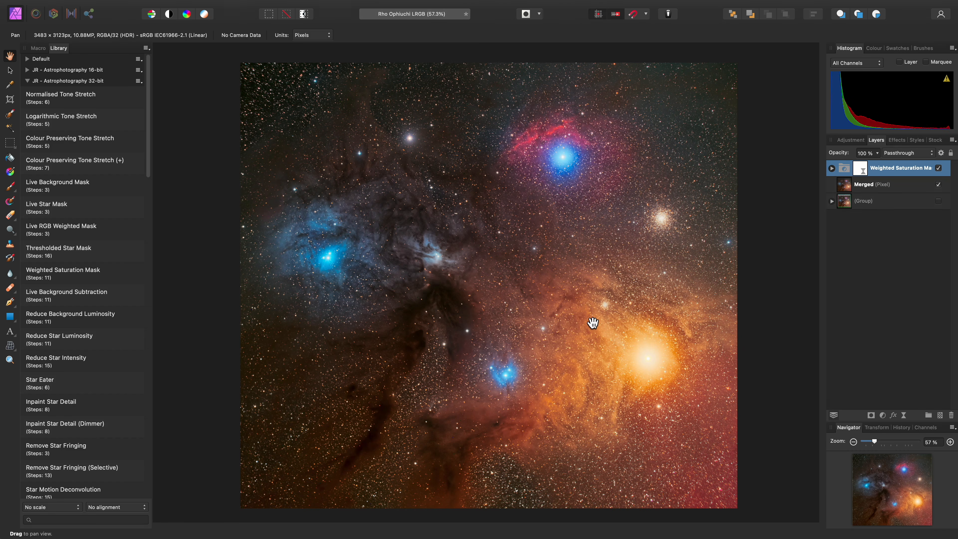
left_click(832, 168)
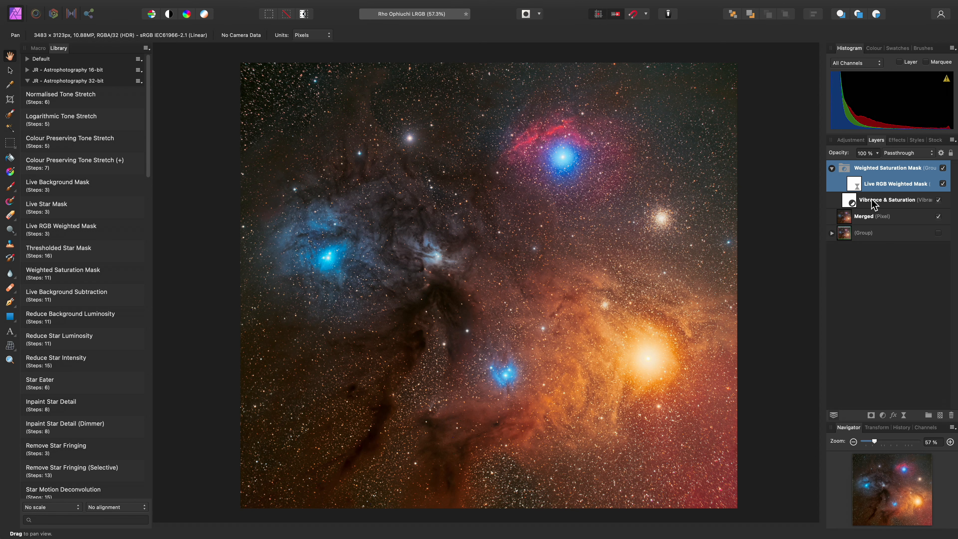
left_click(849, 201)
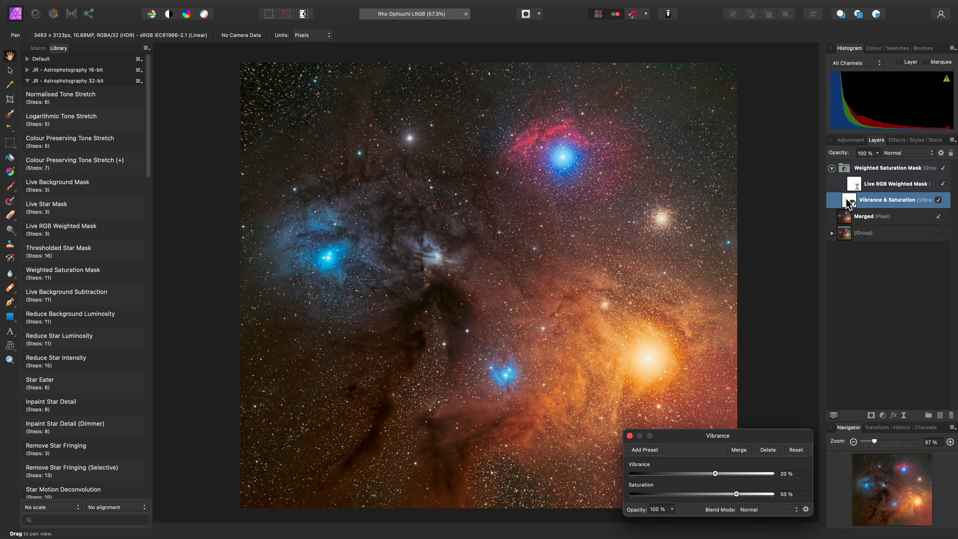
left_click_drag(737, 494, 757, 494)
left_click_drag(759, 493, 762, 494)
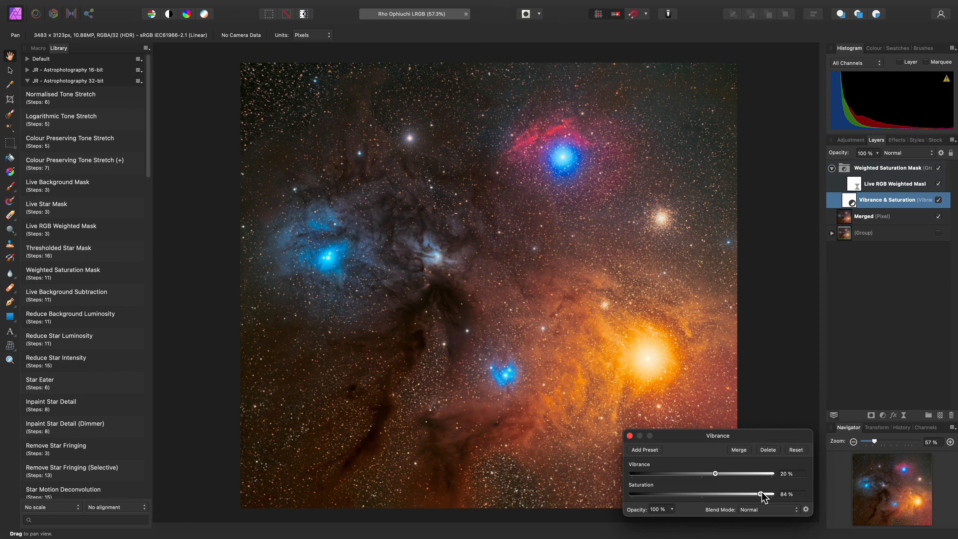
left_click(629, 436)
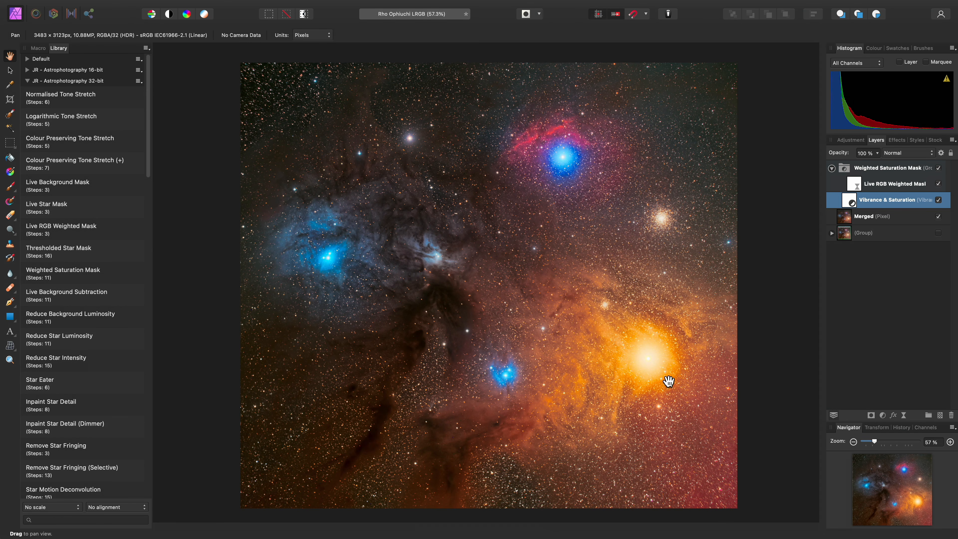
Step: Raise the Clamping of the Live RGB Weighted Mask to its maximum and rotate its Weighting
double_click(856, 188)
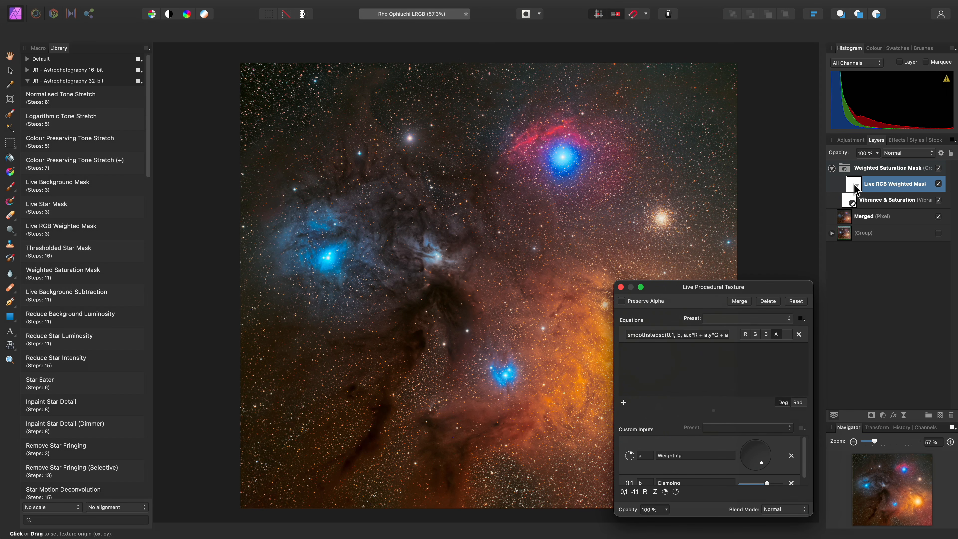
left_click_drag(795, 288, 337, 74)
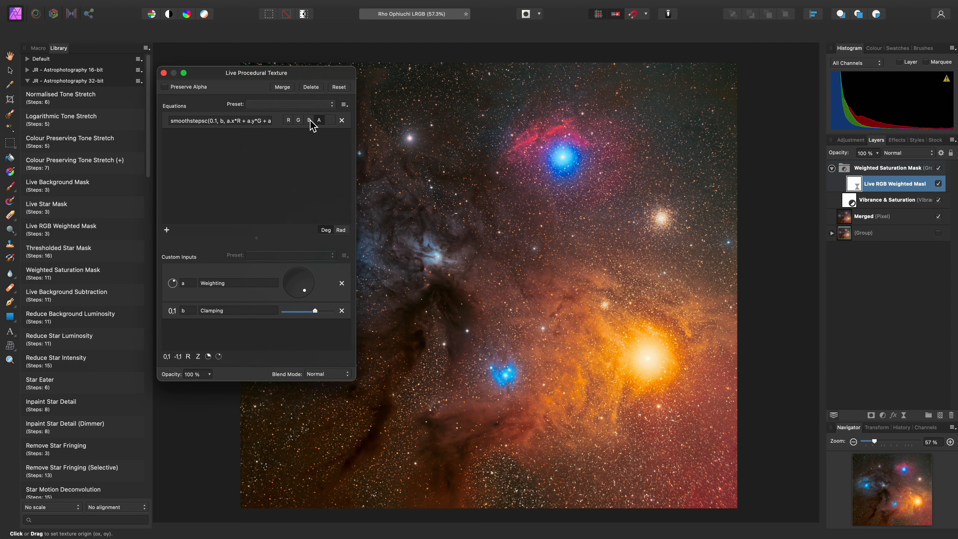
mouse_move(314, 312)
left_mouse_down()
mouse_move(289, 312)
mouse_move(316, 311)
mouse_move(293, 288)
mouse_move(304, 274)
mouse_move(291, 276)
mouse_move(293, 289)
mouse_move(310, 284)
mouse_move(329, 312)
mouse_move(306, 312)
mouse_move(329, 312)
left_mouse_up()
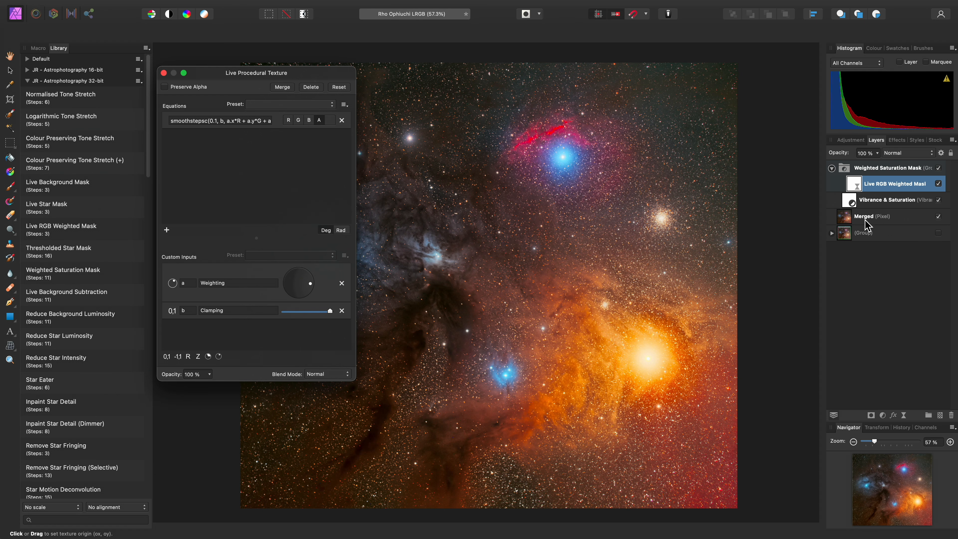
Step: Compare the image with the Live RGB Weighted Mask hidden and shown, and readjust the mask's Weighting slightly
left_click(939, 184)
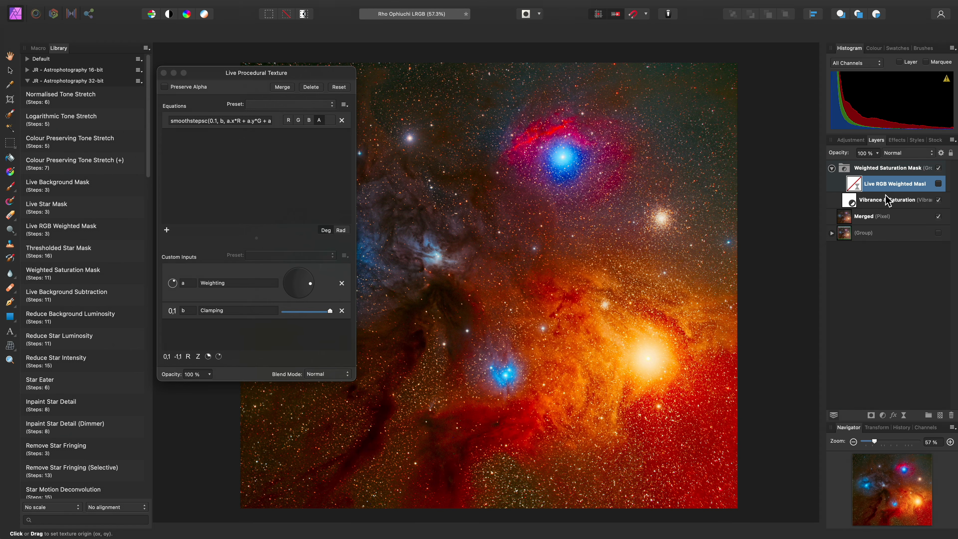
left_click(939, 183)
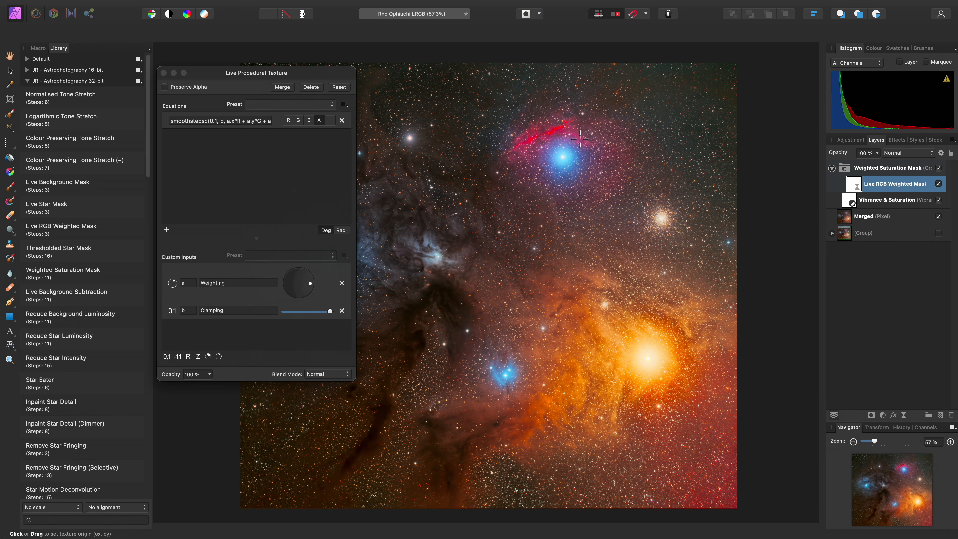
left_click_drag(310, 286, 307, 291)
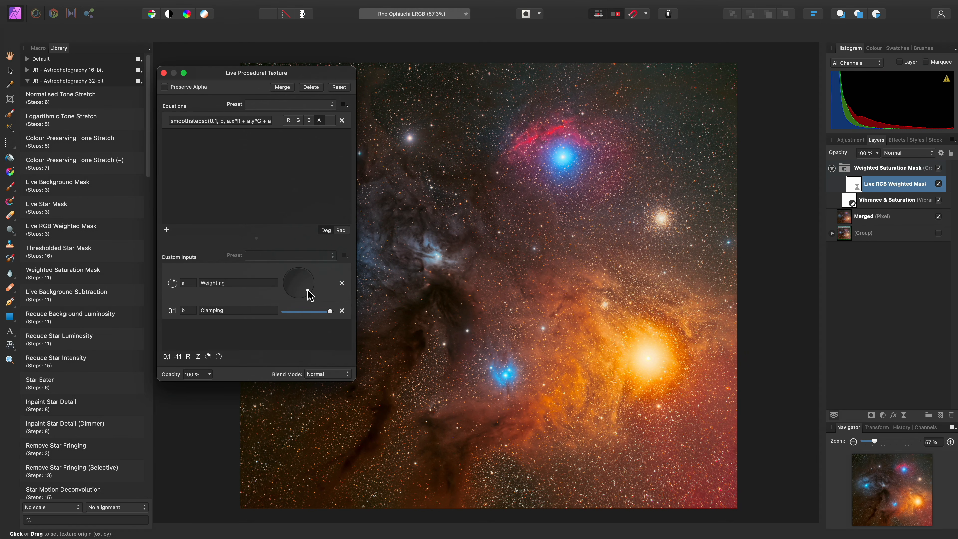
left_click(164, 73)
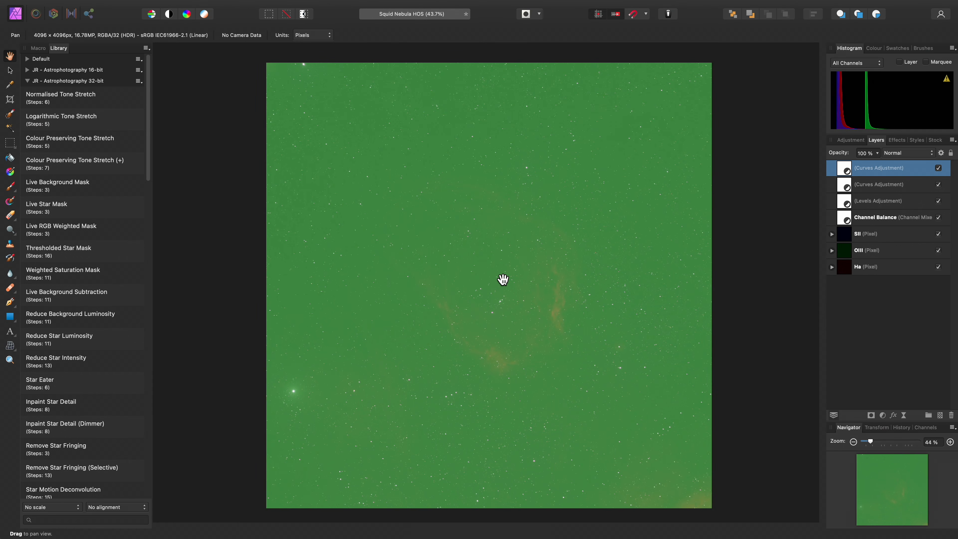
mouse_move(351, 4)
left_click(289, 6)
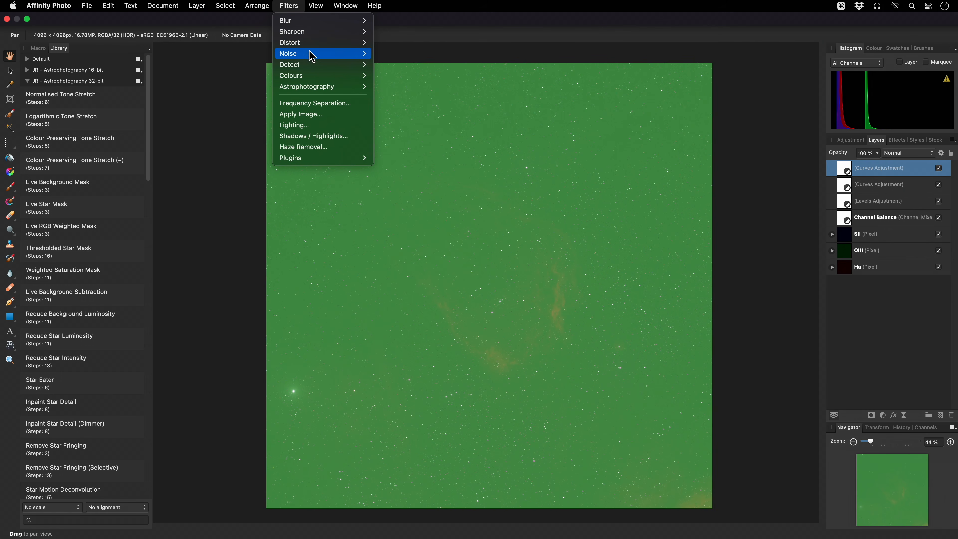
mouse_move(363, 86)
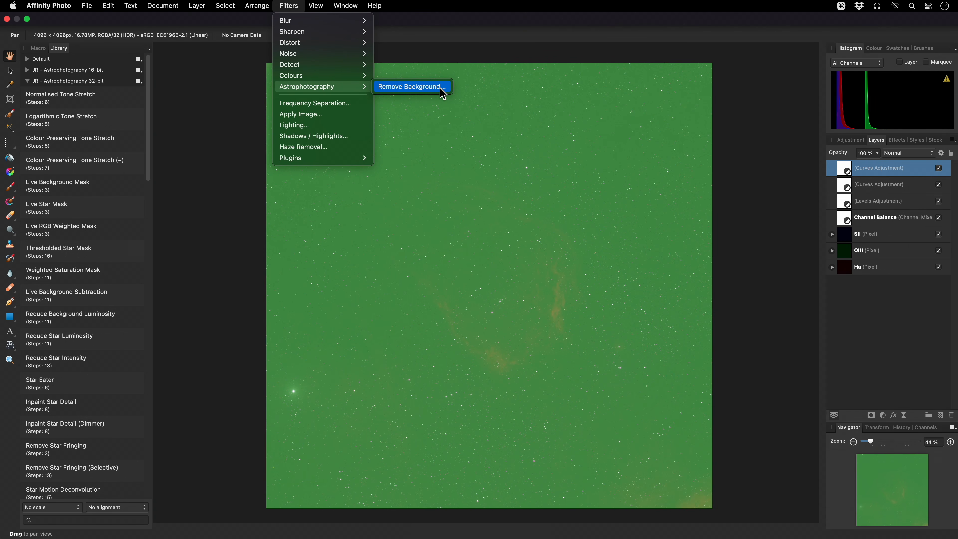
mouse_move(197, 6)
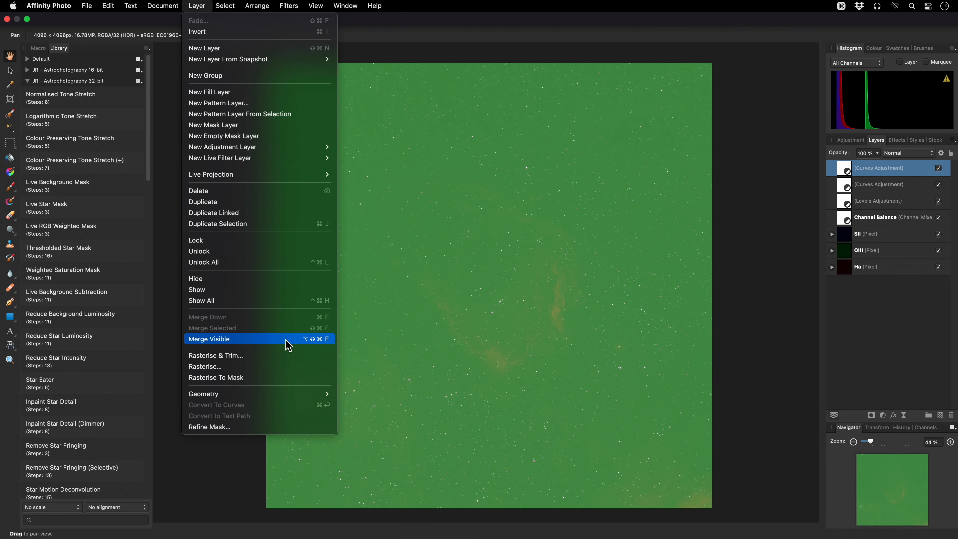
left_click(327, 338)
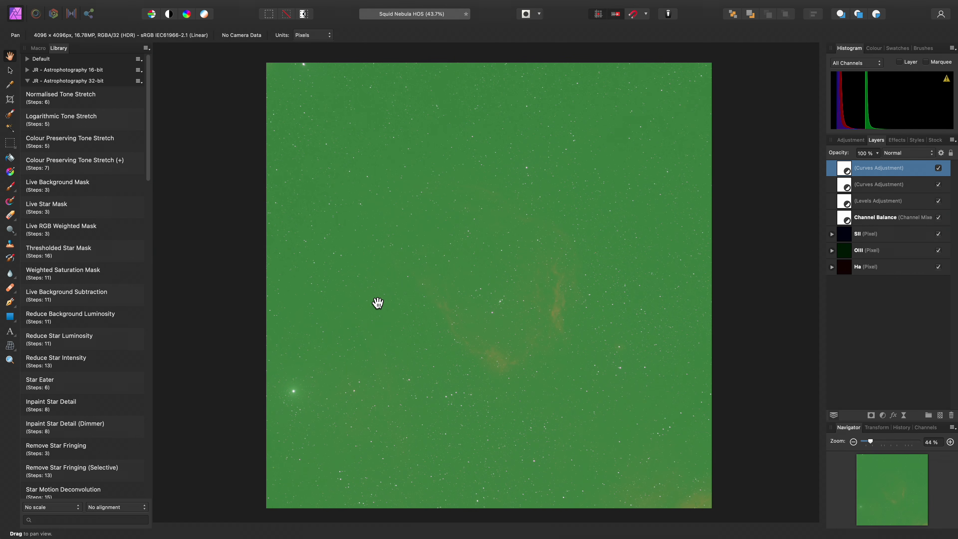
Step: Run the Live Background Subtraction macro on the Squid Nebula HOS document and enable it with its Sampled Colour Fill picked from the green background
left_click(101, 301)
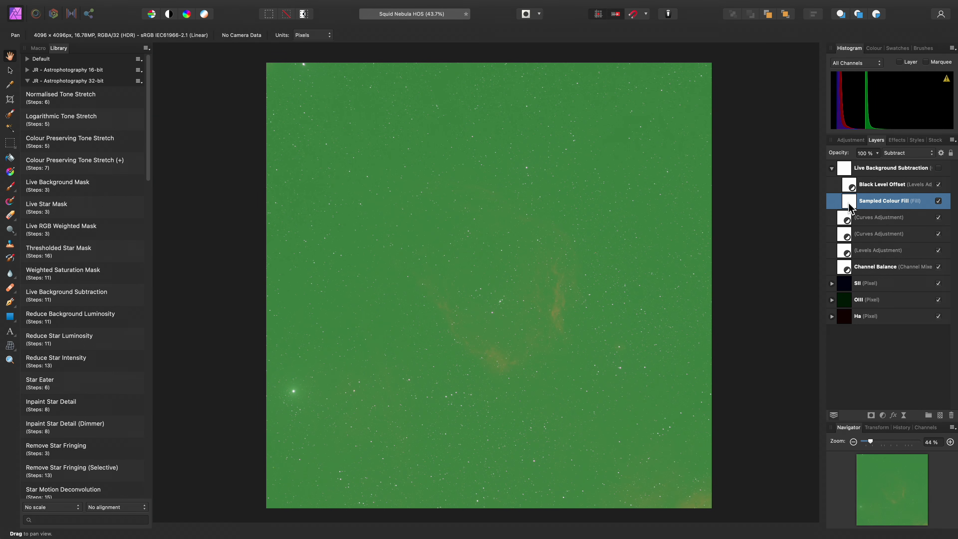
left_click(875, 48)
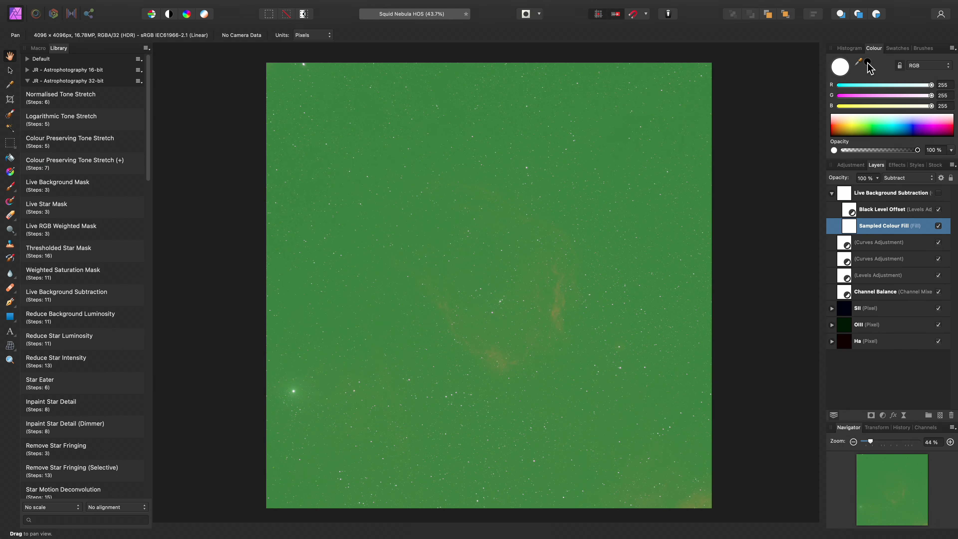
left_click_drag(868, 63, 602, 128)
left_click(867, 64)
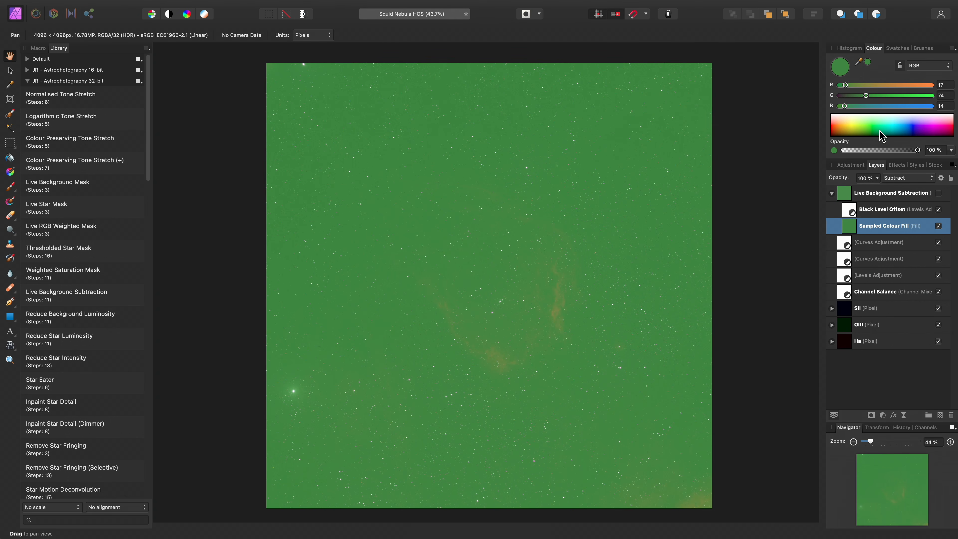
left_click(940, 195)
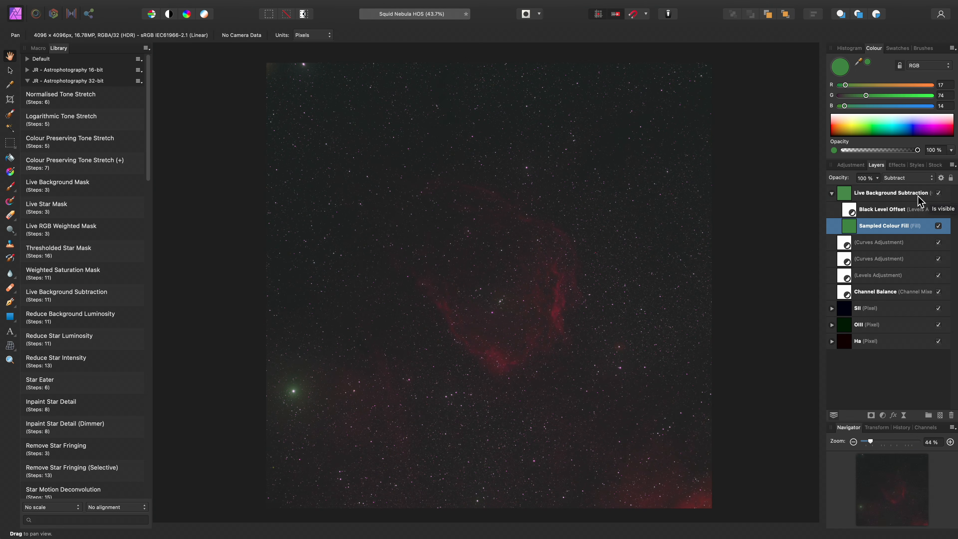
Step: Lower the Output Black Level of the Black Level Offset layer to 1 %
double_click(852, 213)
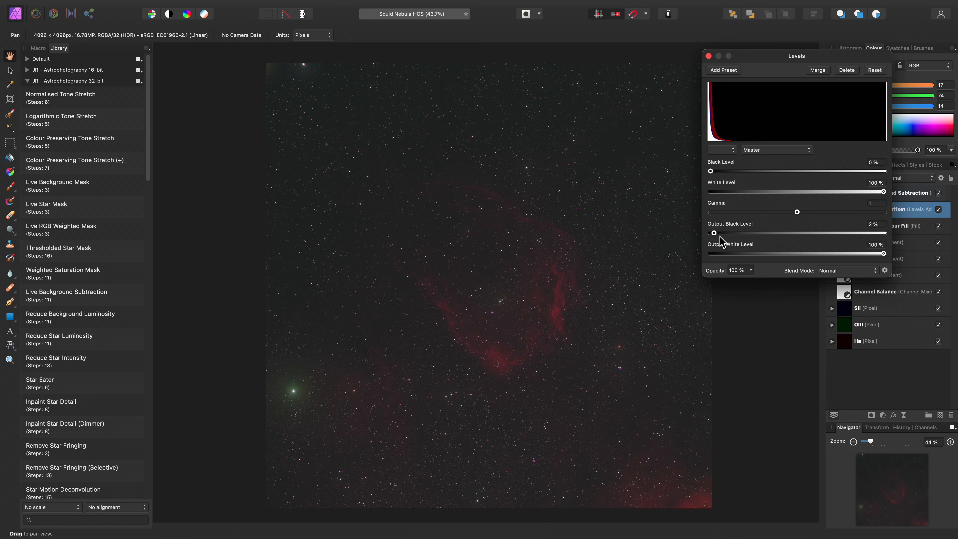
mouse_move(715, 233)
left_mouse_down()
mouse_move(724, 235)
mouse_move(712, 235)
left_mouse_up()
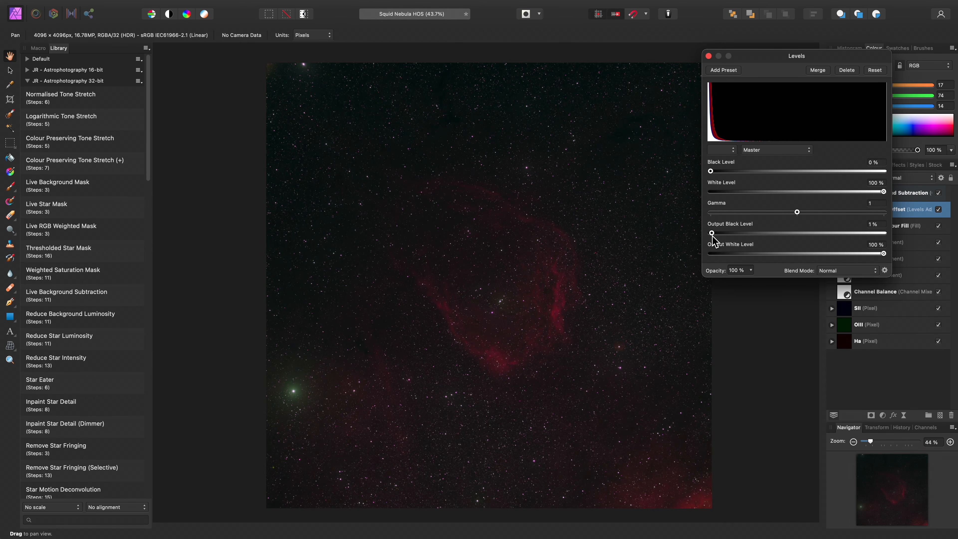
Step: Add a Curves adjustment above the Live Background Subtraction layer and brighten the nebula with three shadow points, the last at X 0.067, Y 0.177
left_click(709, 56)
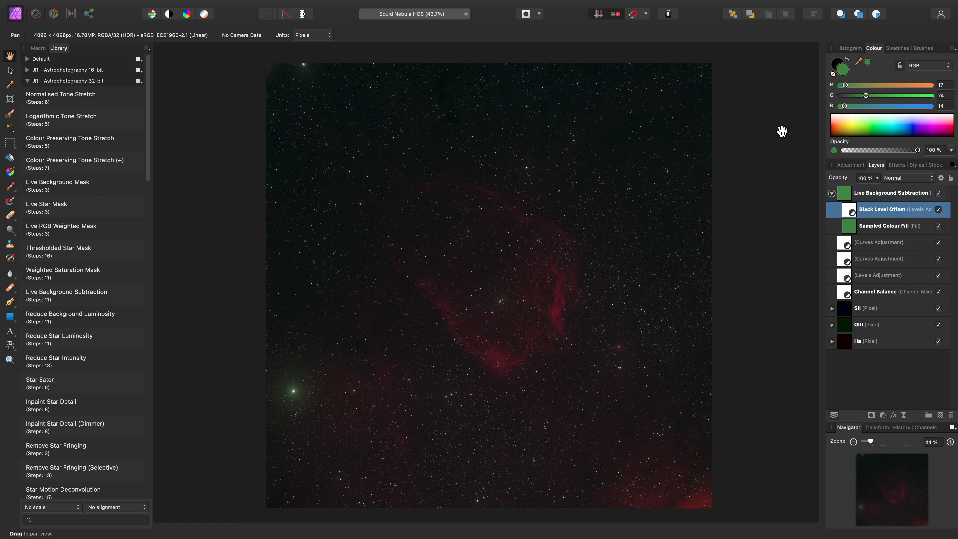
left_click(891, 193)
key("super+m")
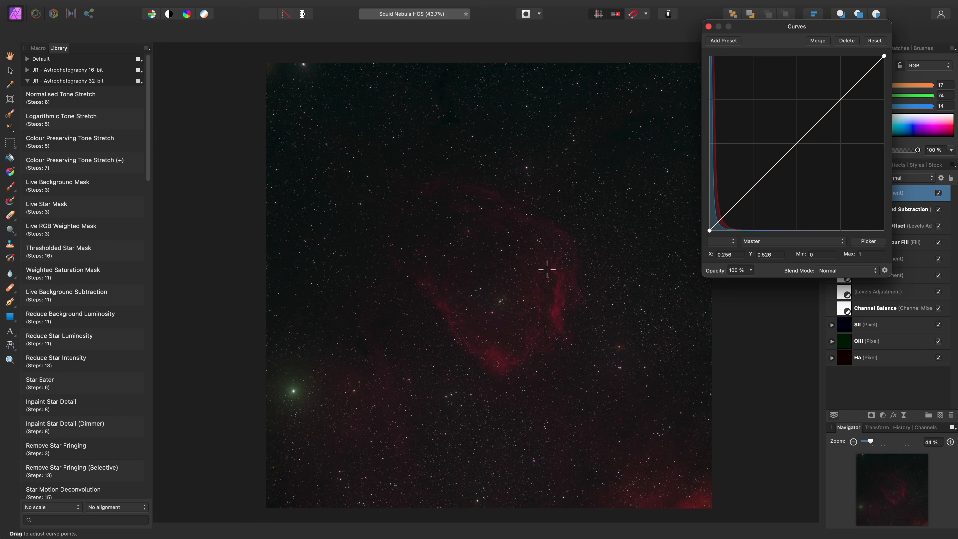
left_click_drag(558, 304, 553, 274)
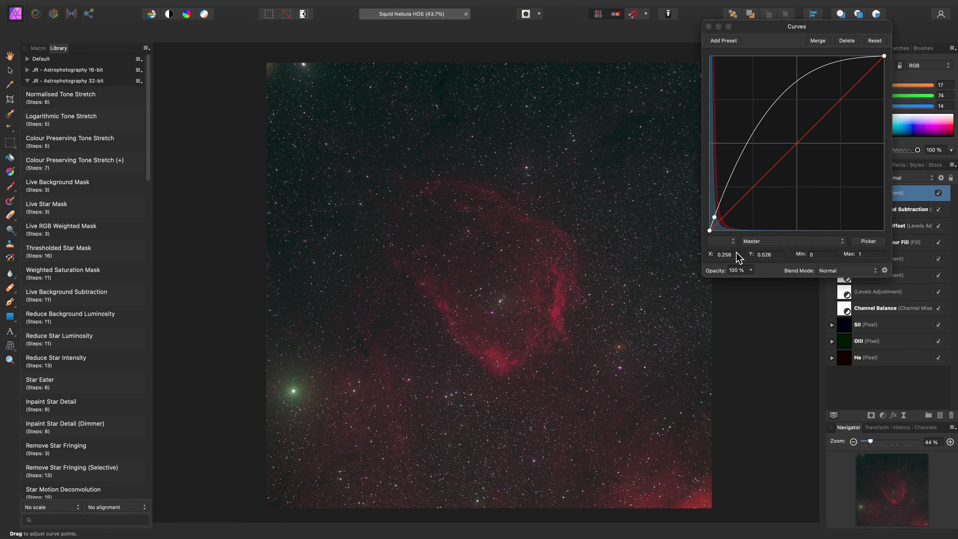
left_click(711, 225)
left_click(720, 204)
left_click_drag(721, 203, 721, 200)
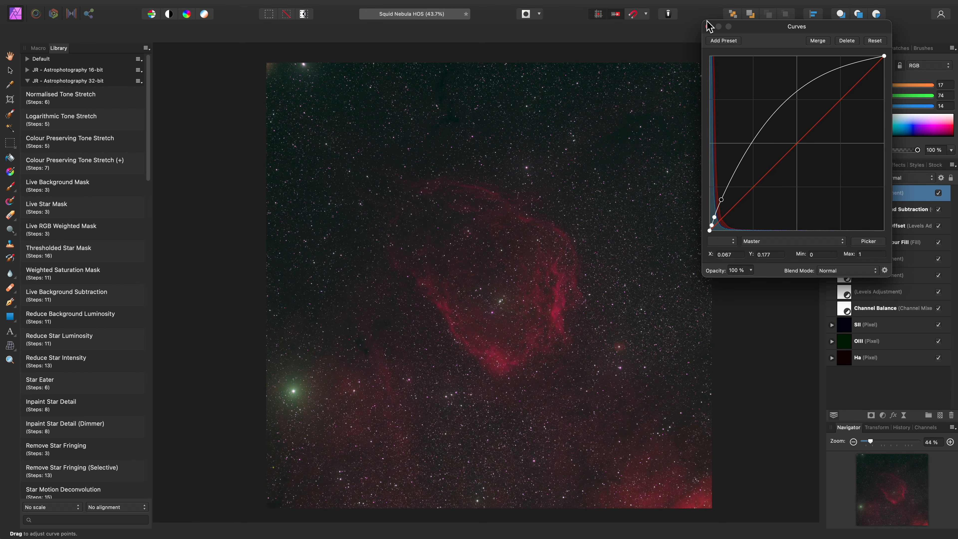
left_click(708, 27)
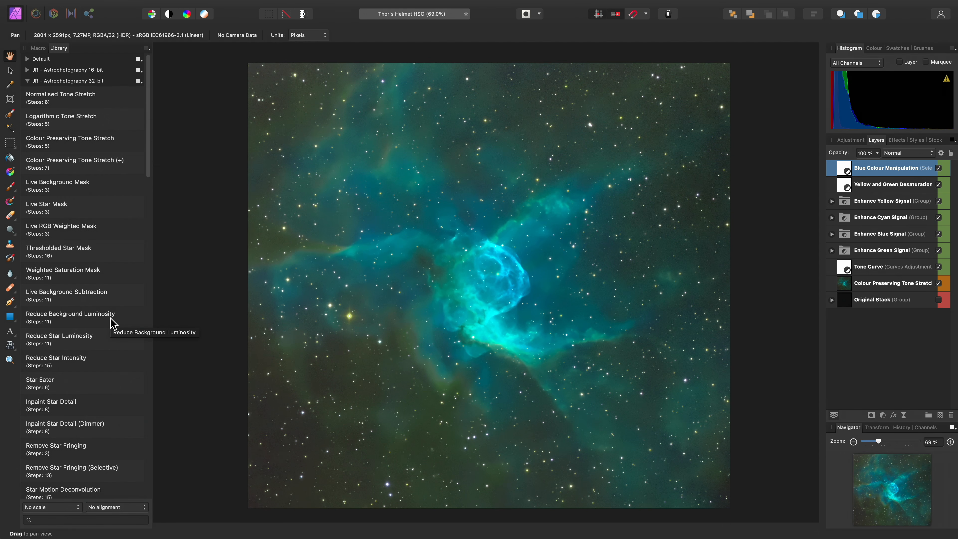
Step: Run the Reduce Background Luminosity macro on the Thor's Helmet HSO document and open its Live Background Mask settings in an enlarged dialog
left_click(114, 323)
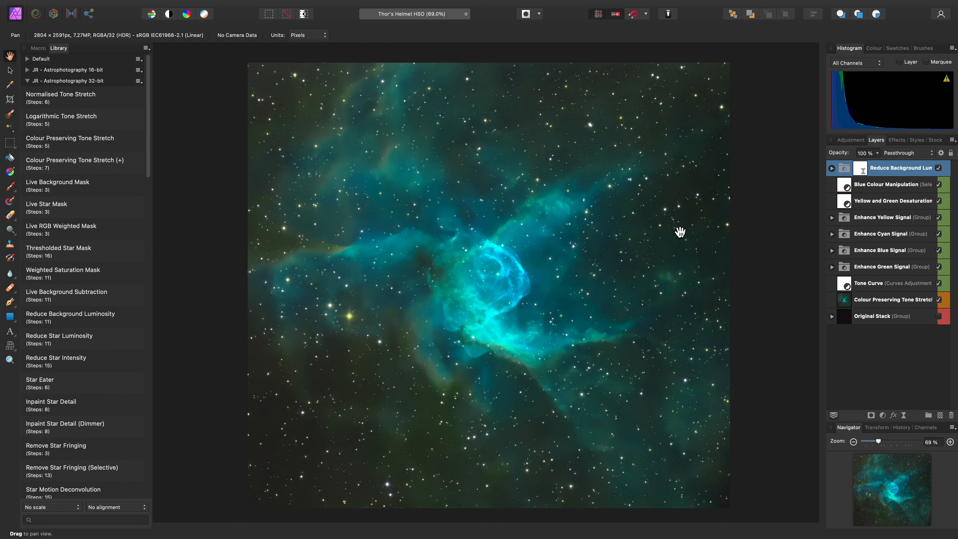
left_click(832, 168)
double_click(856, 184)
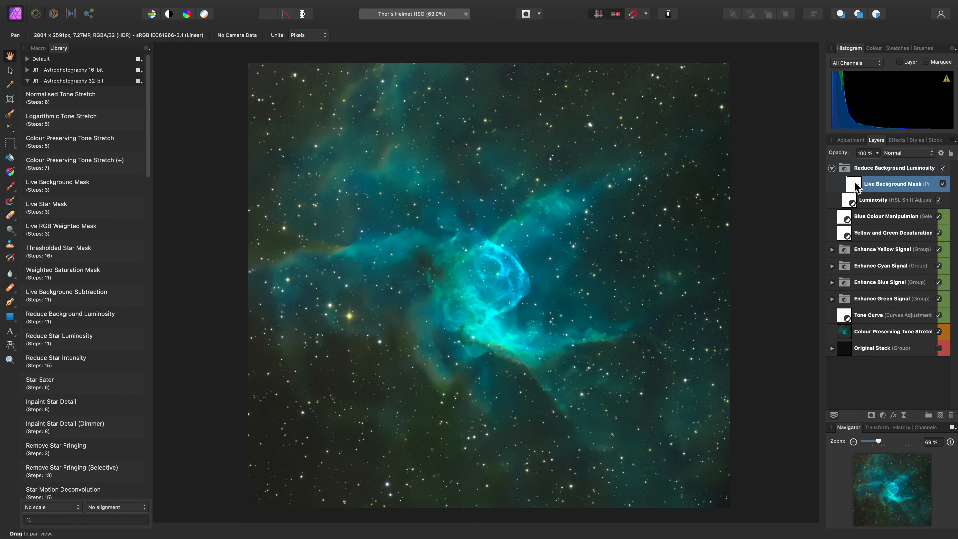
left_click_drag(775, 290, 865, 114)
left_click_drag(904, 337, 905, 358)
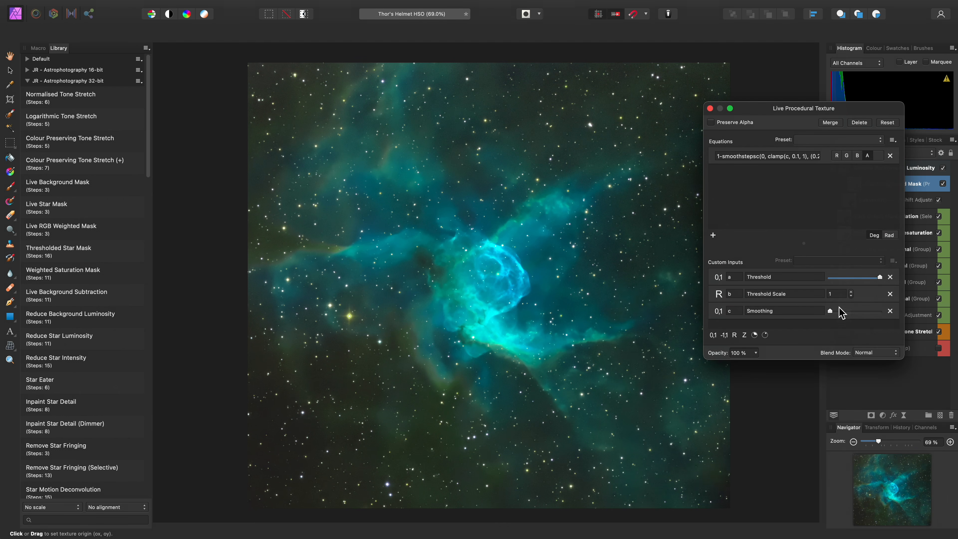
Step: Refine the Live Background Mask with a high Threshold, a Threshold Scale of 2 and Smoothing raised to roughly a third
left_click_drag(880, 279, 854, 281)
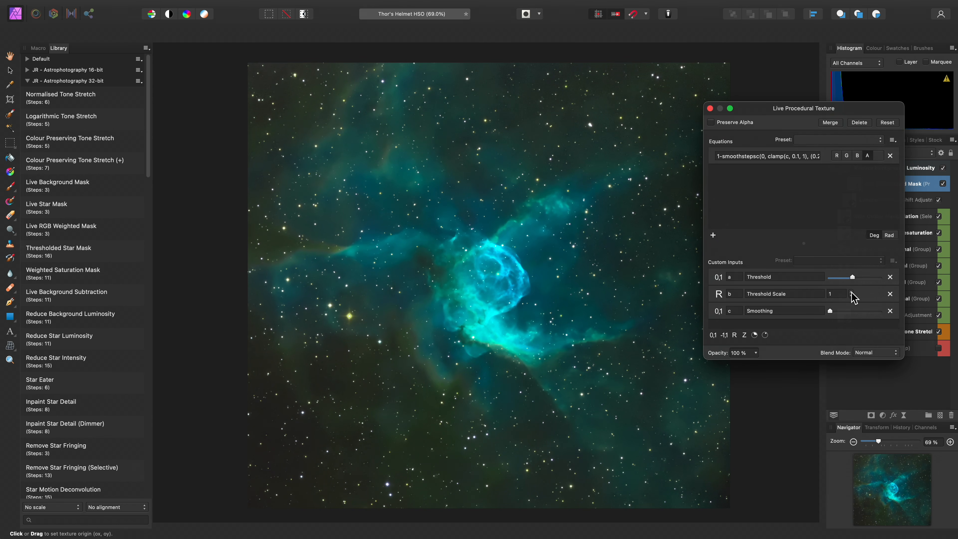
left_click(852, 292)
left_click(852, 291)
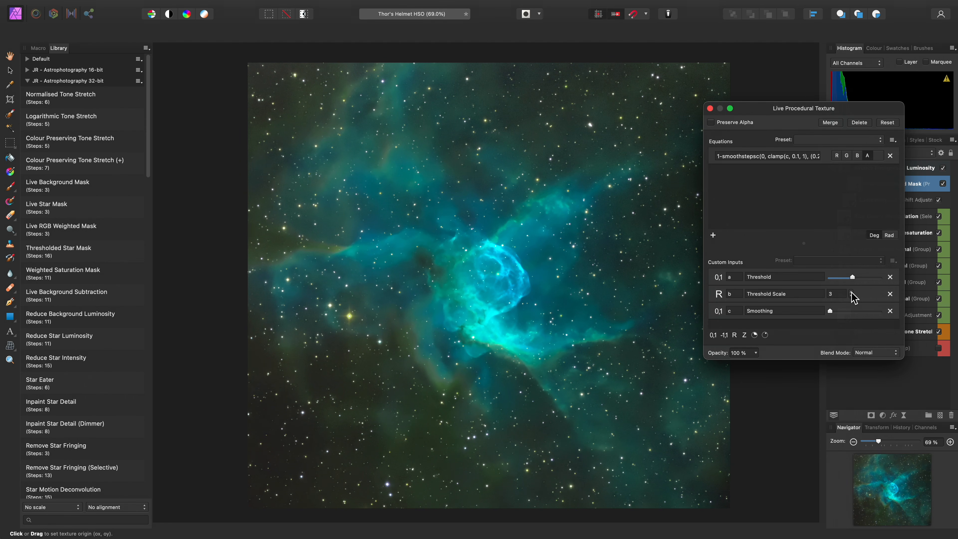
left_click(852, 296)
left_click_drag(832, 311, 850, 312)
left_click_drag(853, 278, 875, 278)
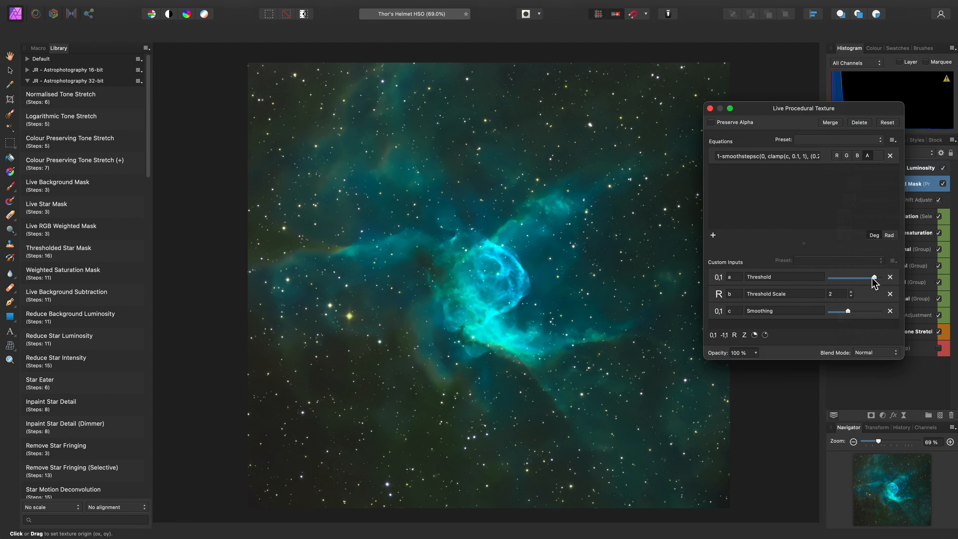
left_click(710, 109)
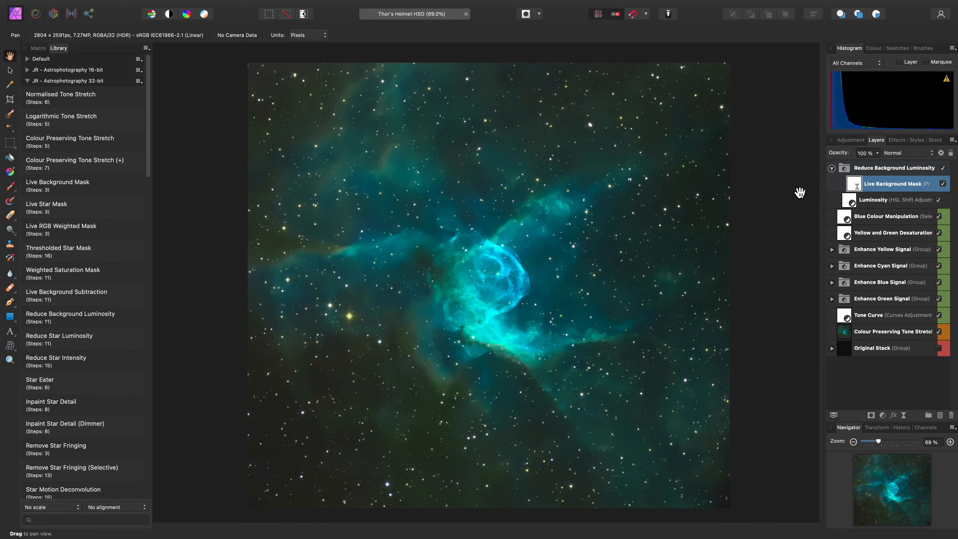
Step: Set the Luminosity Shift of the Luminosity HSL adjustment to -65 %
double_click(849, 202)
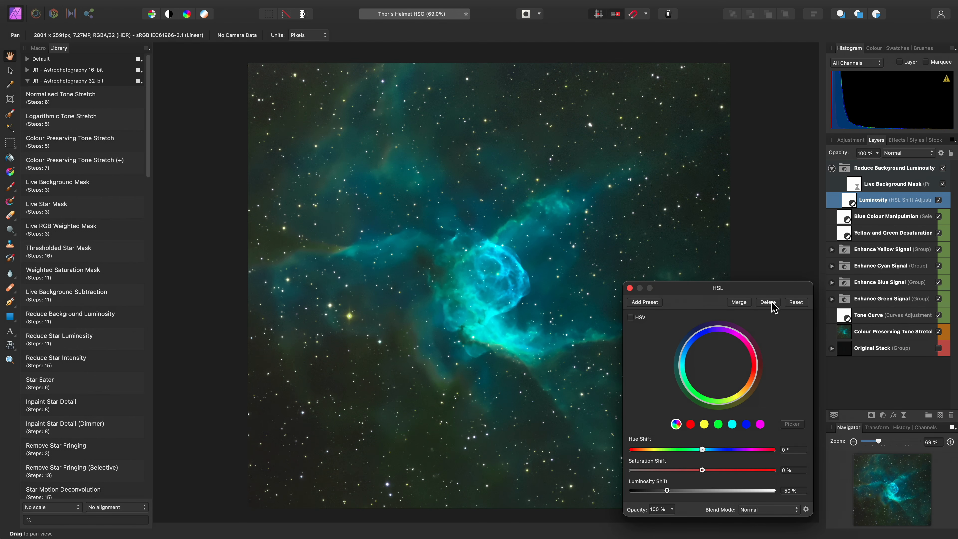
left_click_drag(667, 491, 657, 490)
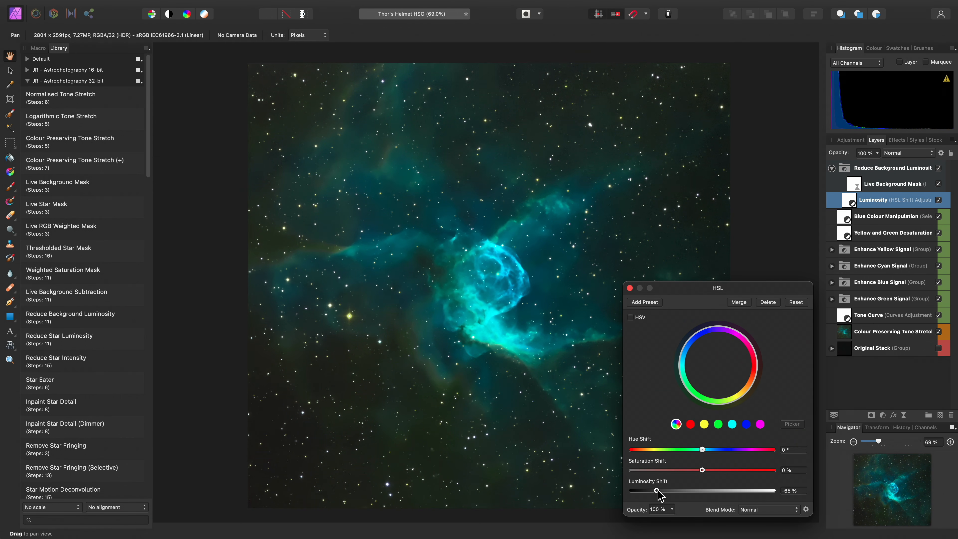
left_click(630, 288)
Step: Compare the nebula image with the Reduce Background Luminosity group hidden and shown
left_click(905, 170)
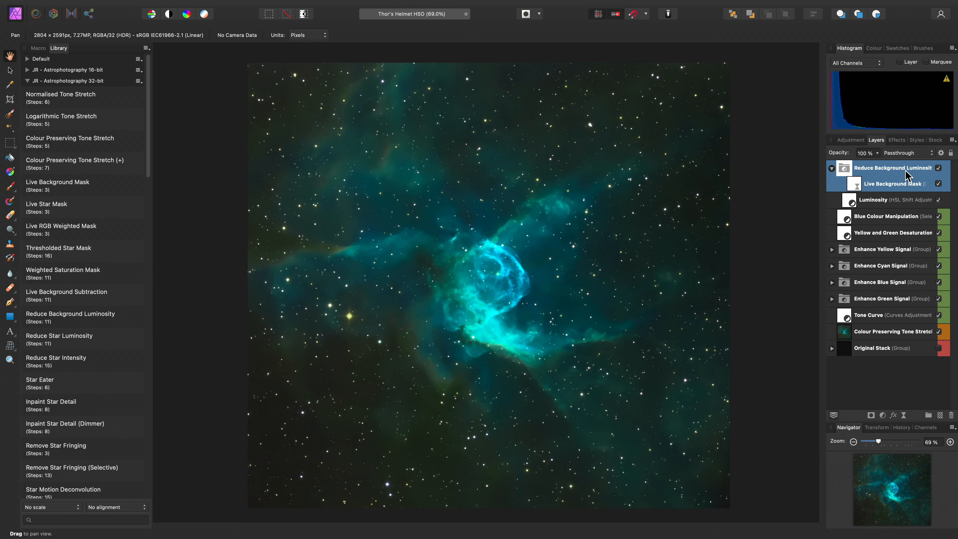
left_click(939, 169)
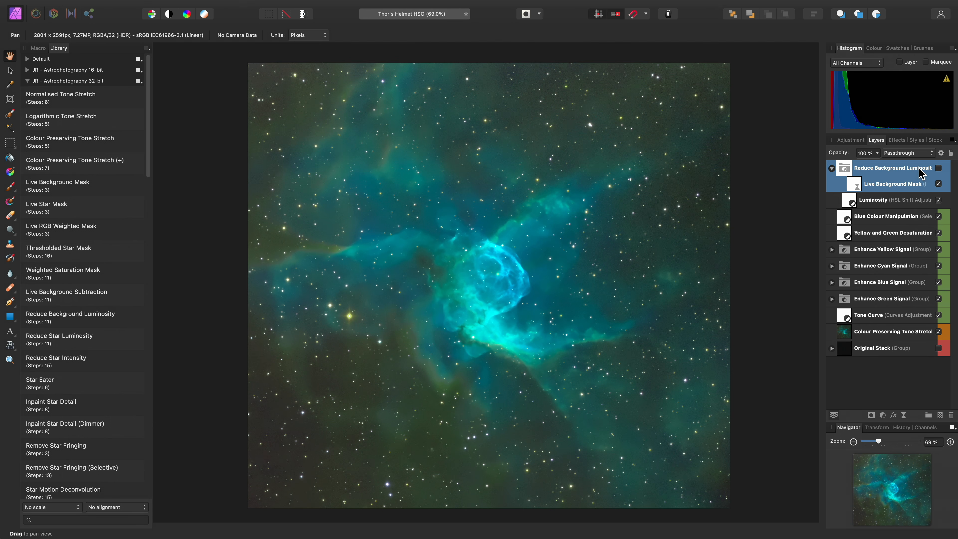
left_click(938, 168)
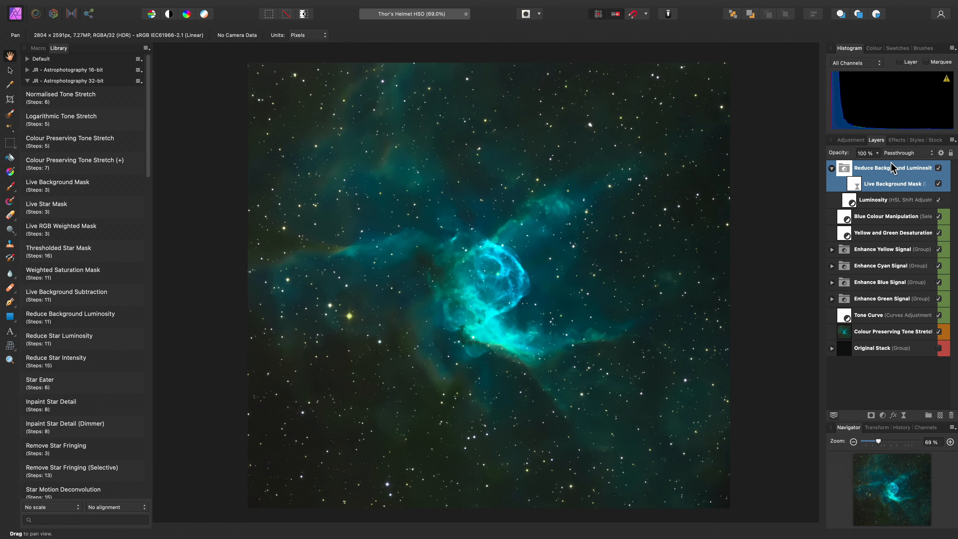
Step: Raise the Live Background Mask's Threshold to its maximum, increase its Threshold Scale by one and fine-tune its Smoothing
double_click(855, 185)
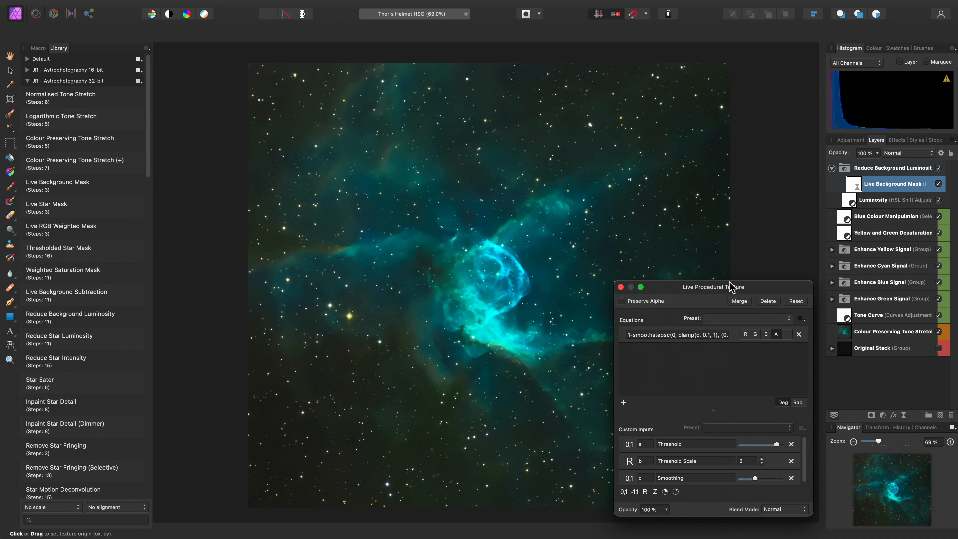
mouse_move(776, 445)
left_mouse_down()
mouse_move(766, 445)
mouse_move(781, 446)
left_mouse_up()
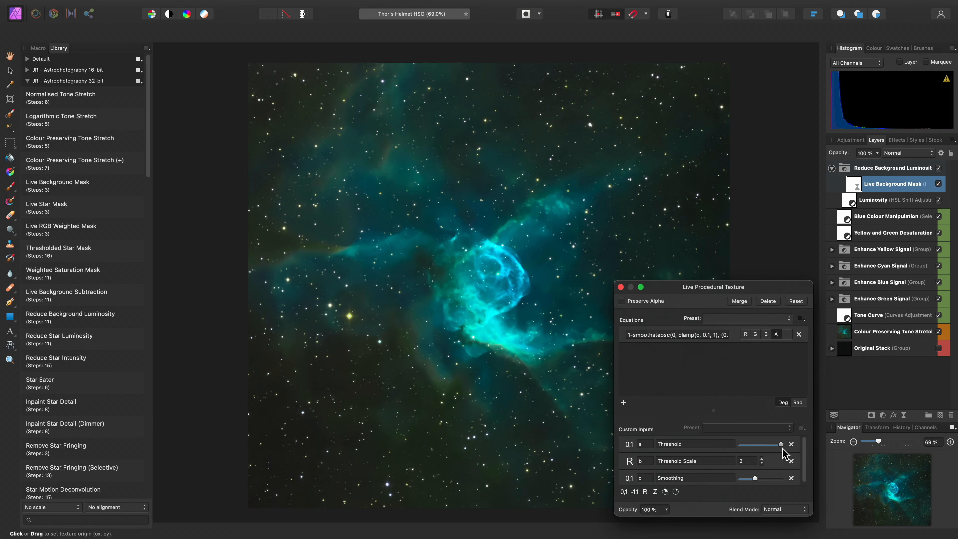
left_click(761, 459)
mouse_move(755, 479)
left_mouse_down()
mouse_move(765, 479)
mouse_move(757, 485)
left_mouse_up()
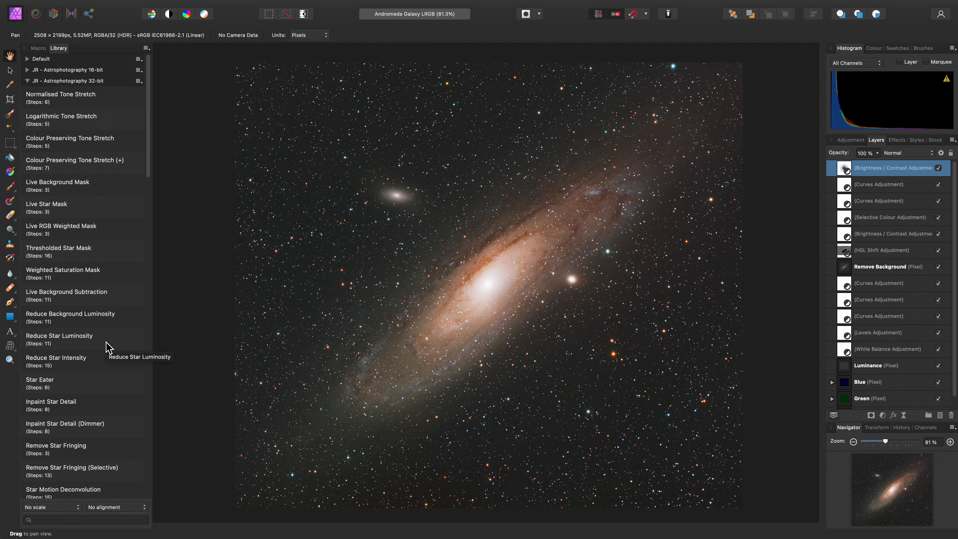
Step: Run the Reduce Star Luminosity macro on the Andromeda Galaxy LRGB document and open its Live Star Mask settings in an enlarged dialog
left_click(107, 347)
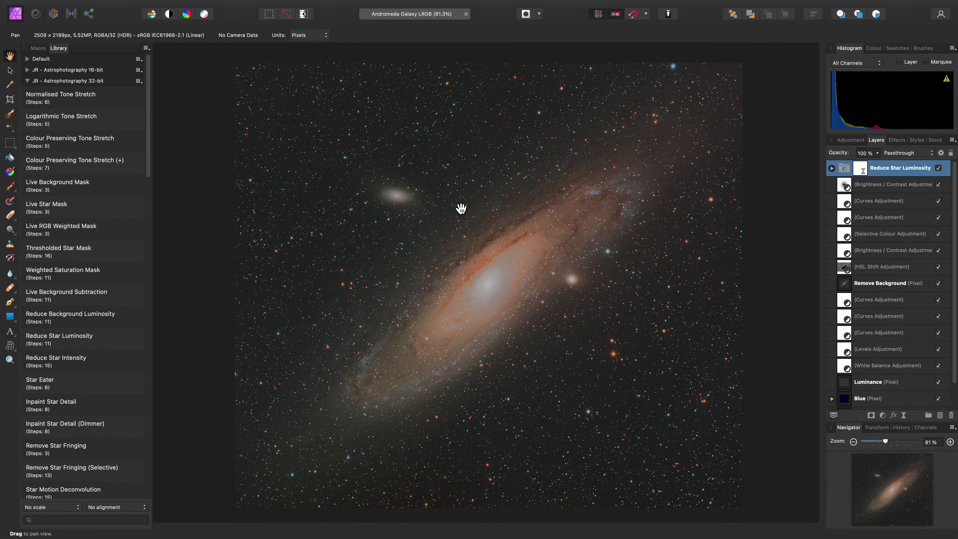
left_click(832, 168)
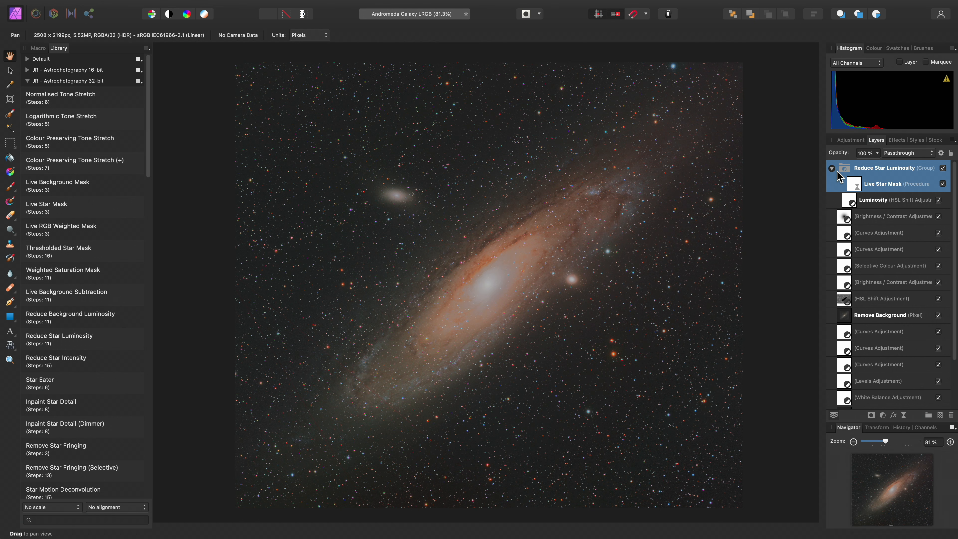
double_click(856, 187)
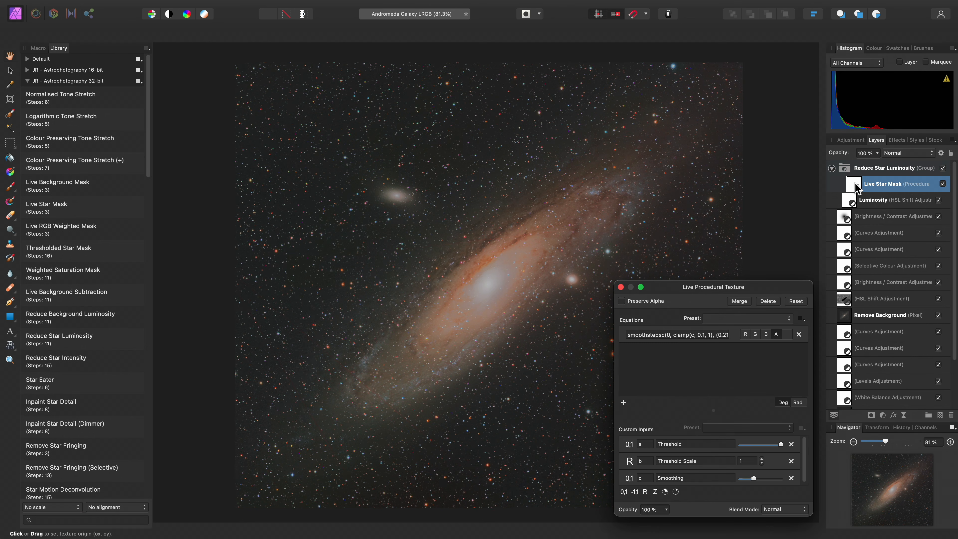
left_click_drag(775, 290, 870, 109)
left_click_drag(908, 335, 934, 437)
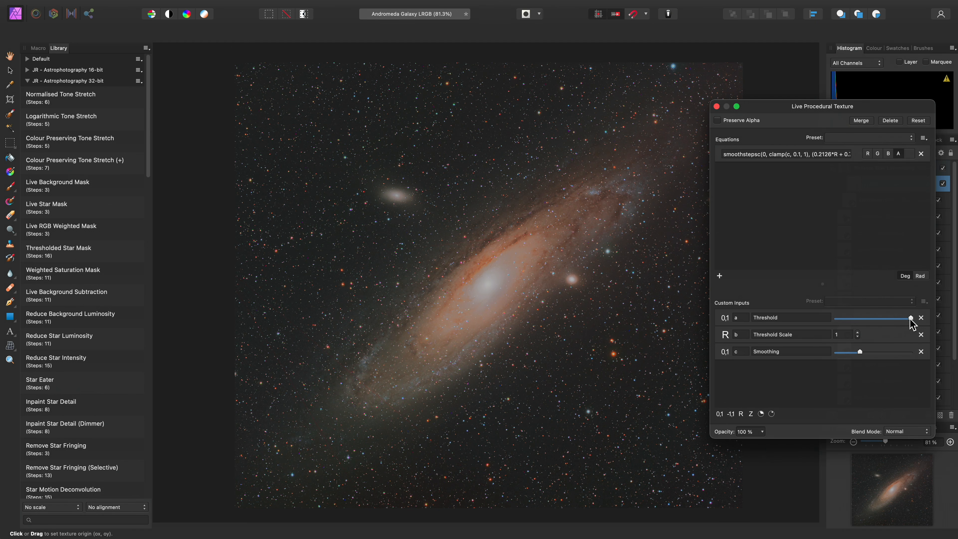
Step: Refine the Live Star Mask with a slightly lower Threshold, a Threshold Scale of 3 and Smoothing near its minimum
mouse_move(911, 318)
left_mouse_down()
mouse_move(845, 319)
mouse_move(919, 319)
mouse_move(876, 321)
mouse_move(898, 322)
left_mouse_up()
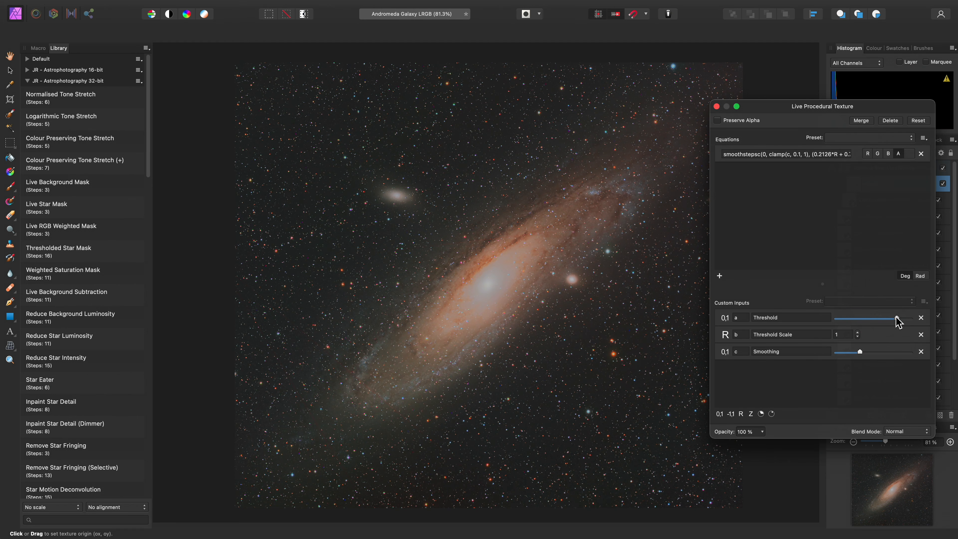
left_click(859, 333)
left_click(859, 332)
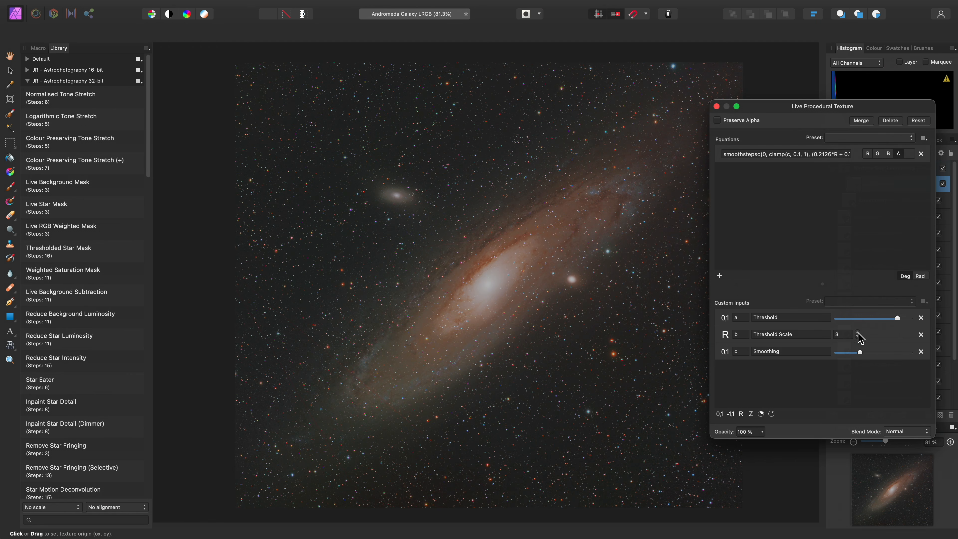
left_click_drag(859, 354, 837, 355)
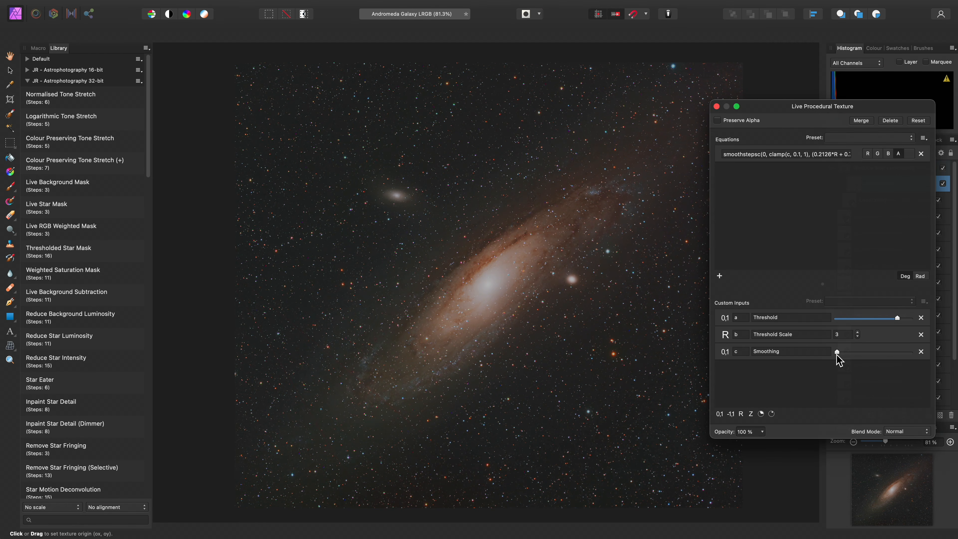
mouse_move(898, 319)
left_mouse_down()
mouse_move(872, 320)
mouse_move(889, 320)
left_mouse_up()
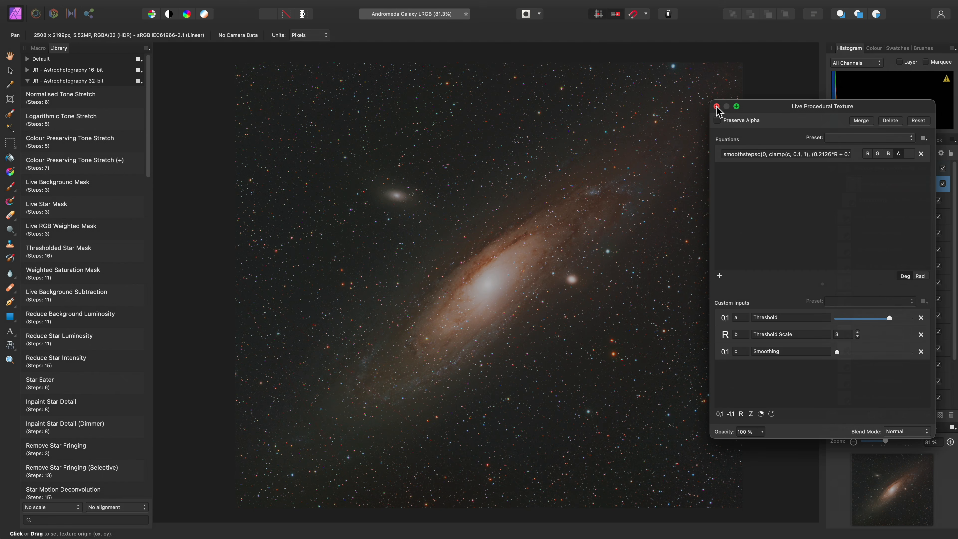
left_click(716, 106)
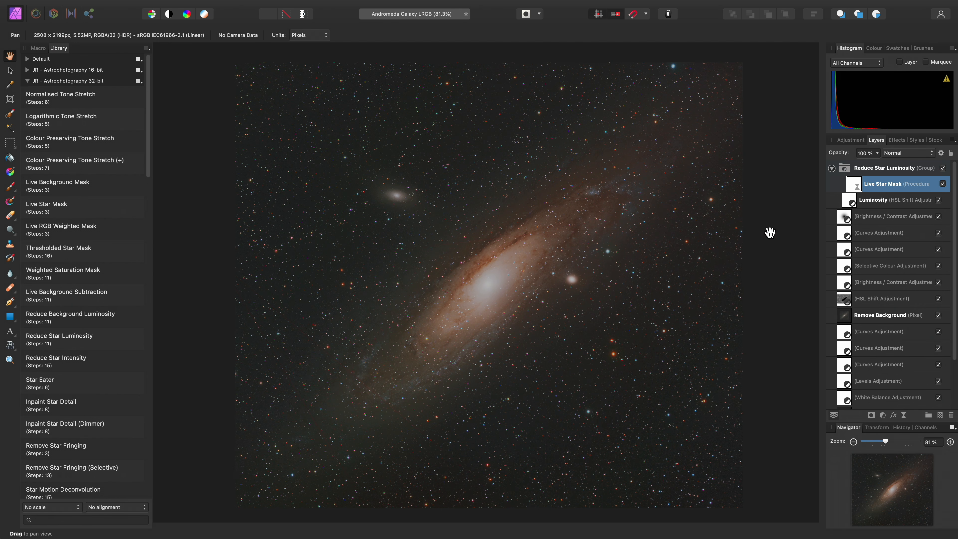
Step: Select the Luminosity HSL adjustment and set up the Paint Brush with 0% hardness and a width of about 689 px
left_click(848, 200)
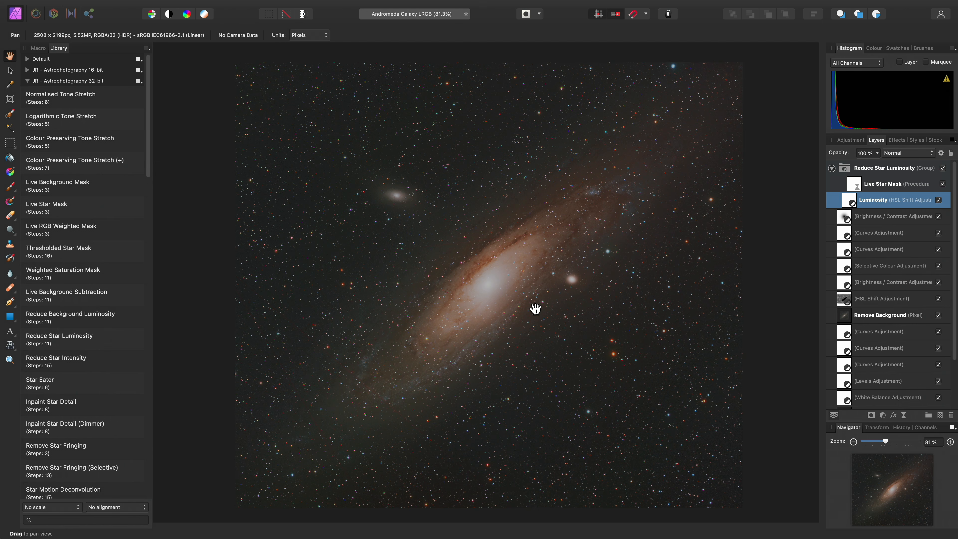
key("b")
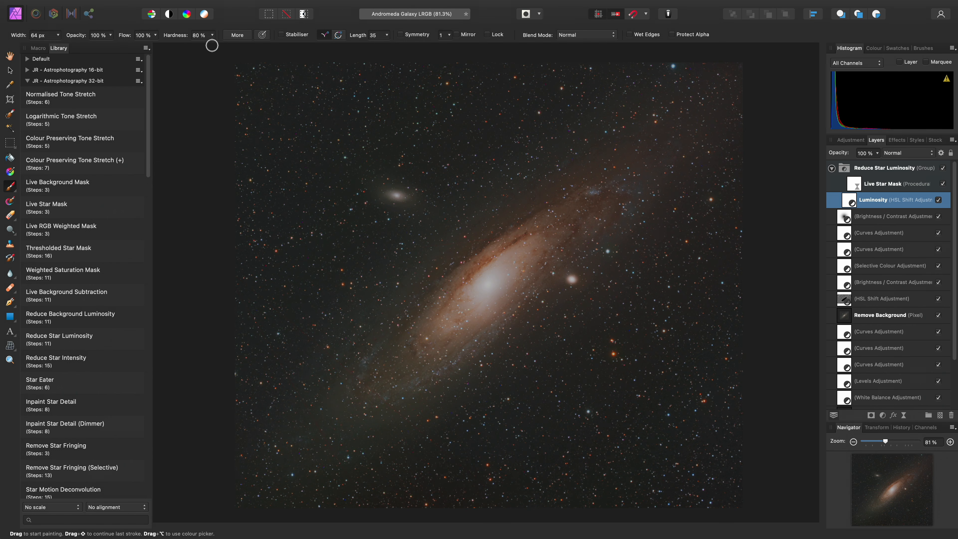
left_click(212, 36)
left_click_drag(212, 46, 140, 49)
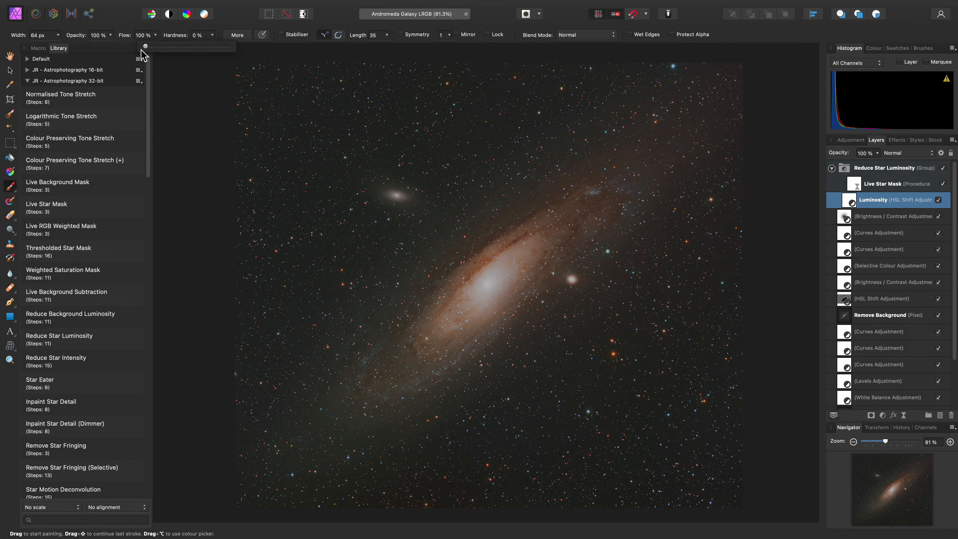
key("bracketright")
key("bracketright")
key("bracketright")
key("bracketright")
key("bracketright")
key("bracketright")
key("bracketright")
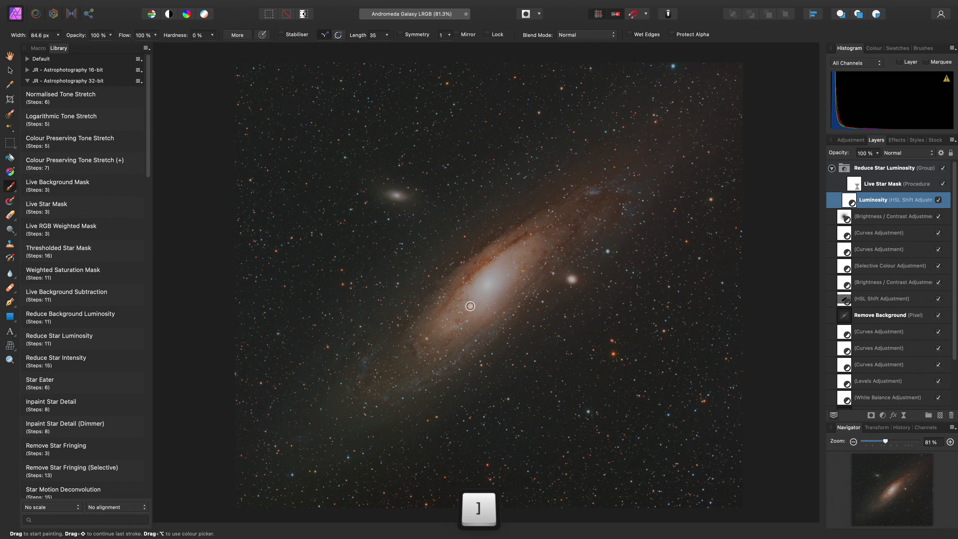
key("bracketright")
key("bracketright")
key("bracketright")
key("bracketright")
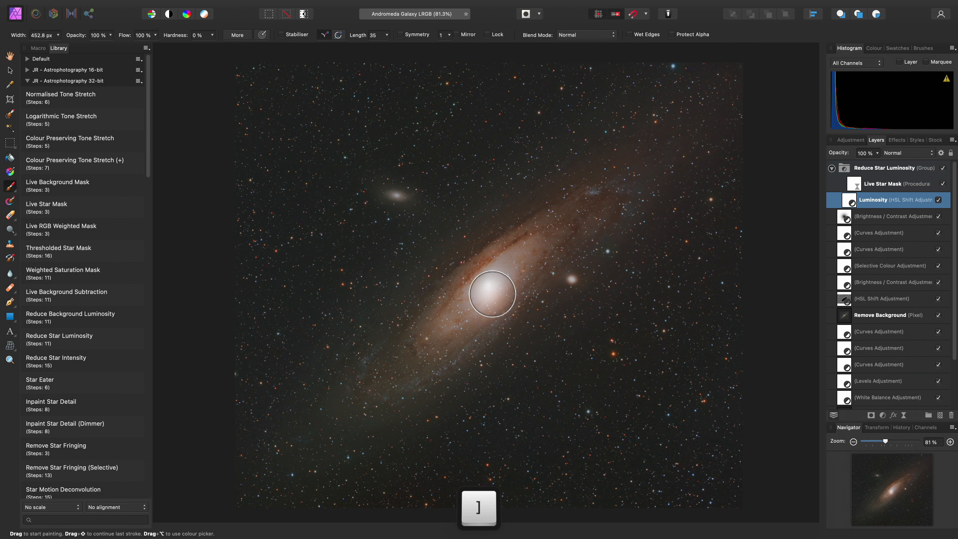
Step: Paint black along the Andromeda Galaxy's disc on the Luminosity adjustment to mask the star reduction out of the galaxy
left_click(874, 50)
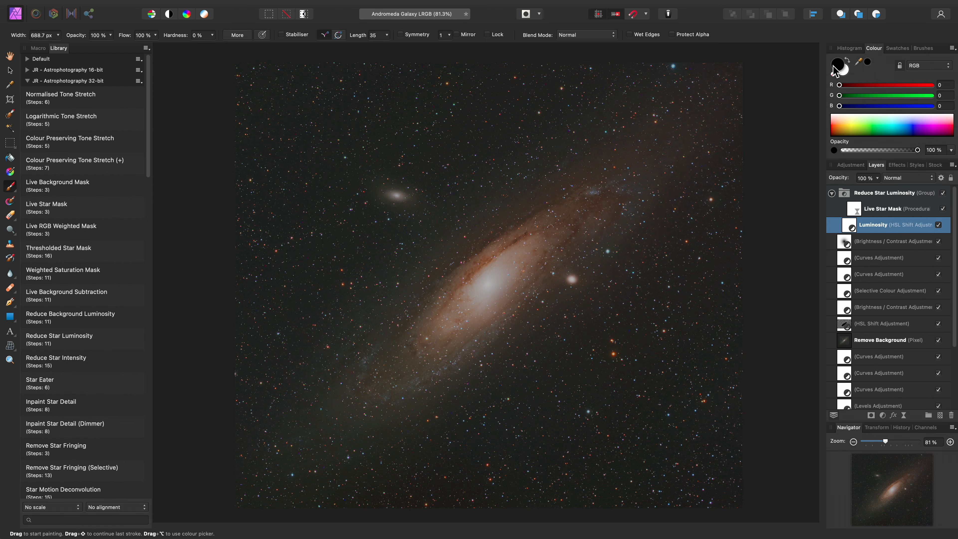
mouse_move(569, 225)
left_mouse_down()
mouse_move(400, 369)
mouse_move(581, 237)
mouse_move(574, 215)
mouse_move(489, 249)
mouse_move(384, 359)
mouse_move(368, 397)
mouse_move(436, 382)
mouse_move(537, 309)
mouse_move(600, 238)
mouse_move(629, 182)
mouse_move(482, 269)
mouse_move(410, 327)
mouse_move(347, 402)
mouse_move(358, 409)
mouse_move(496, 331)
mouse_move(670, 143)
mouse_move(477, 294)
mouse_move(326, 438)
mouse_move(471, 360)
left_mouse_up()
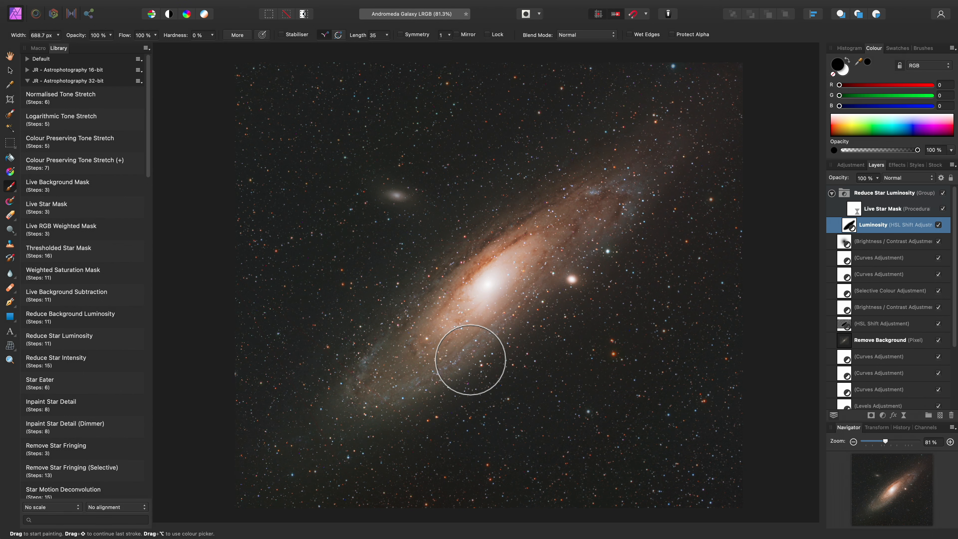
key("h")
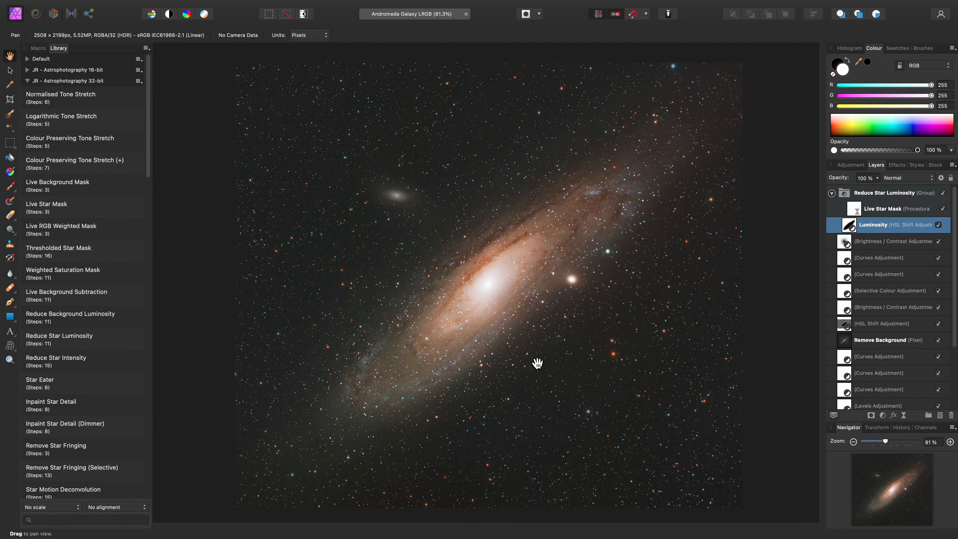
Step: Compare the Andromeda image with the Reduce Star Luminosity group hidden and shown
left_click(913, 193)
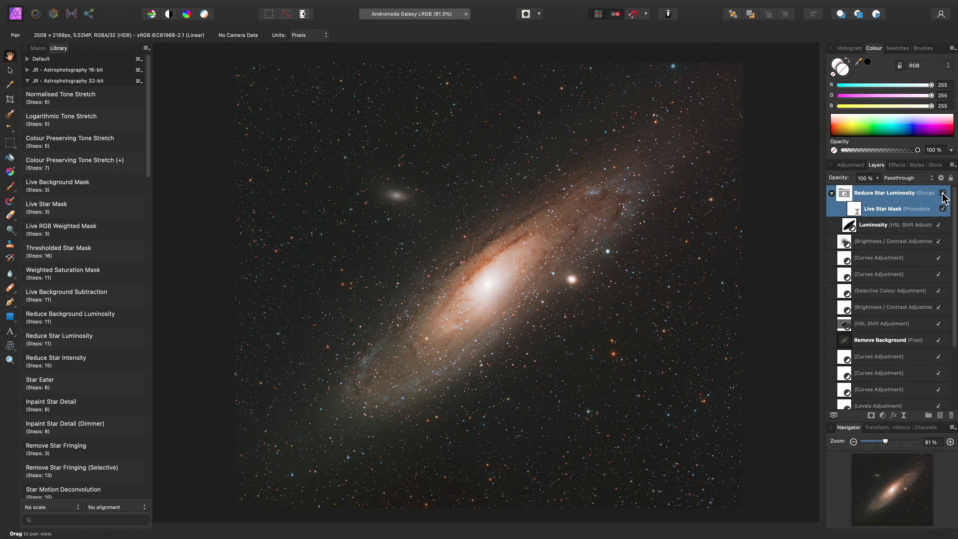
left_click(943, 194)
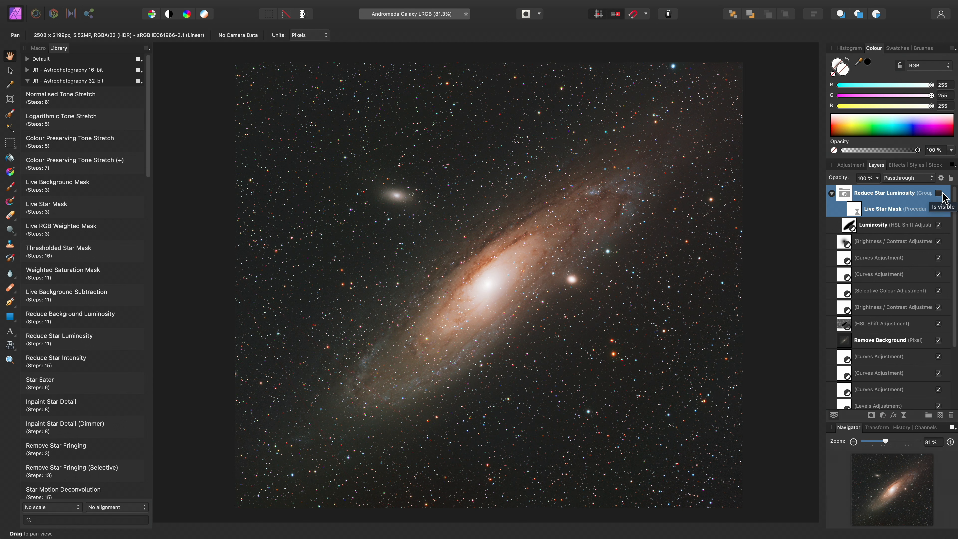
left_click(939, 194)
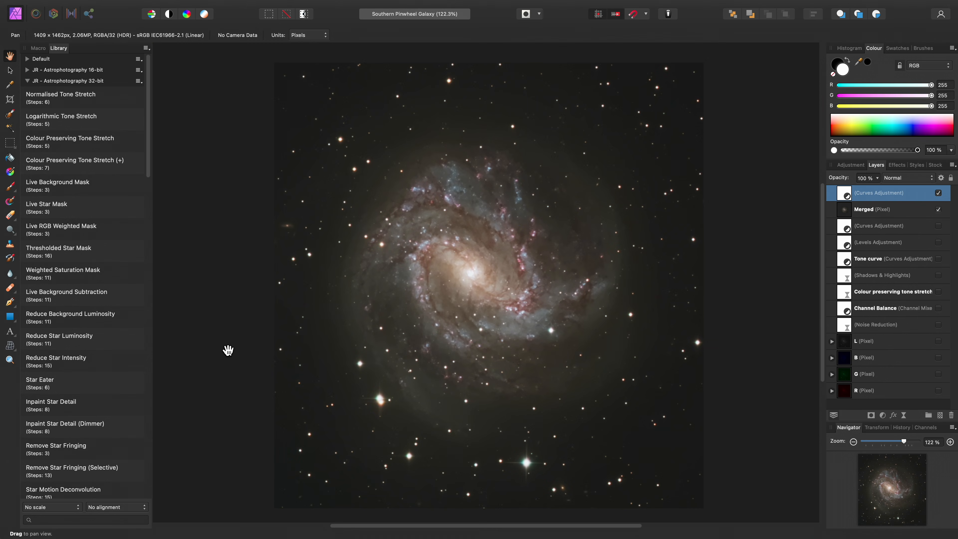
Step: Run the Reduce Star Intensity macro on the Southern Pinwheel Galaxy document and set its Live Minimum radius to 4 px
left_click(88, 368)
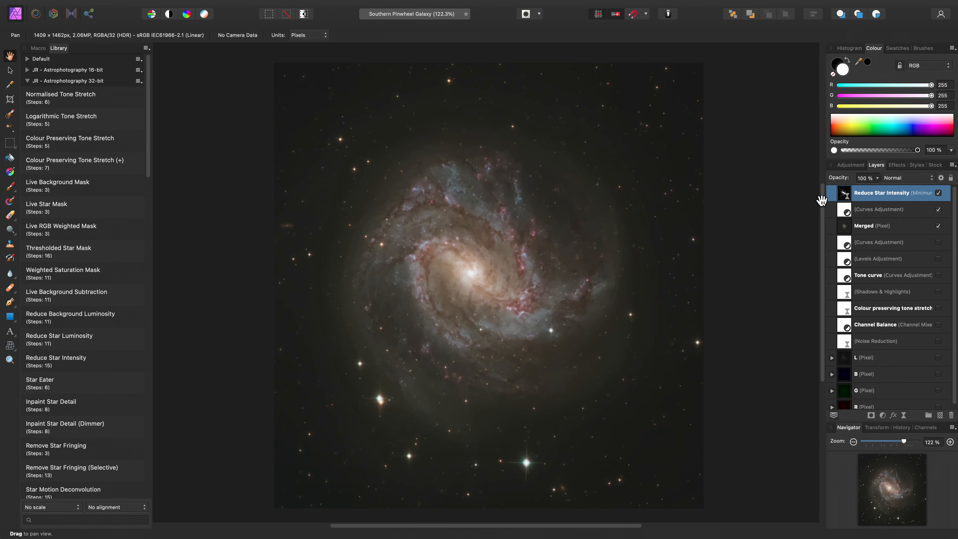
double_click(844, 195)
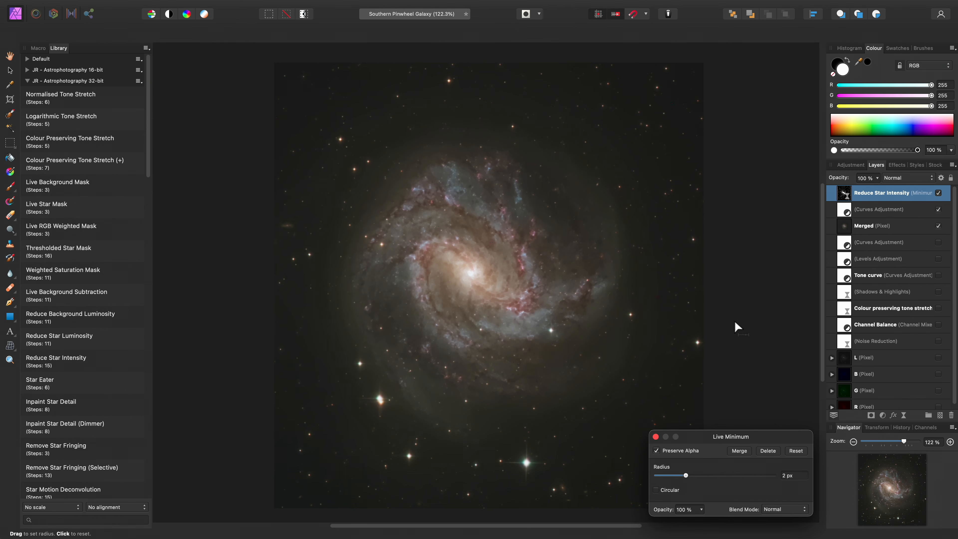
left_click(798, 476)
type("4")
key("Return")
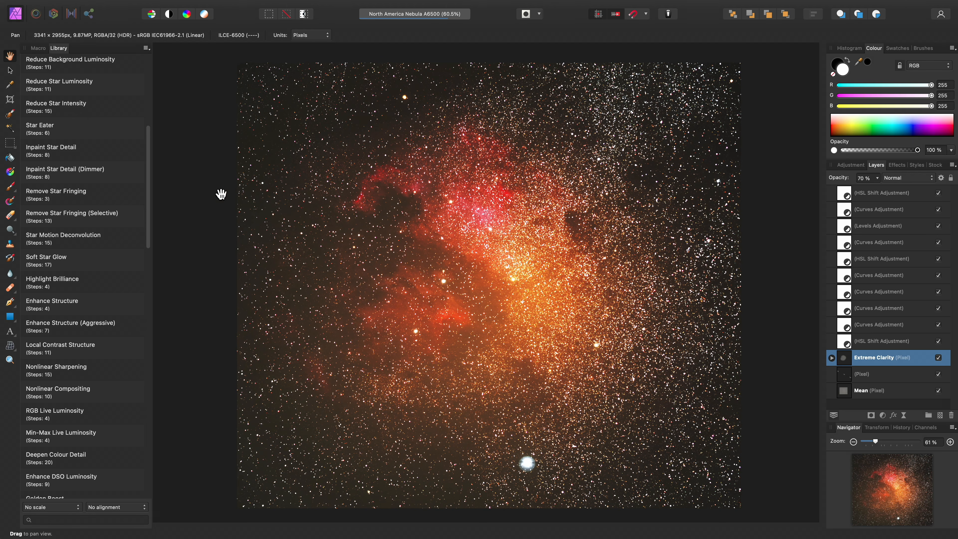
Step: Run the Star Eater macro on the North America Nebula A6500 document, directly above the Extreme Clarity layer
left_click(105, 136)
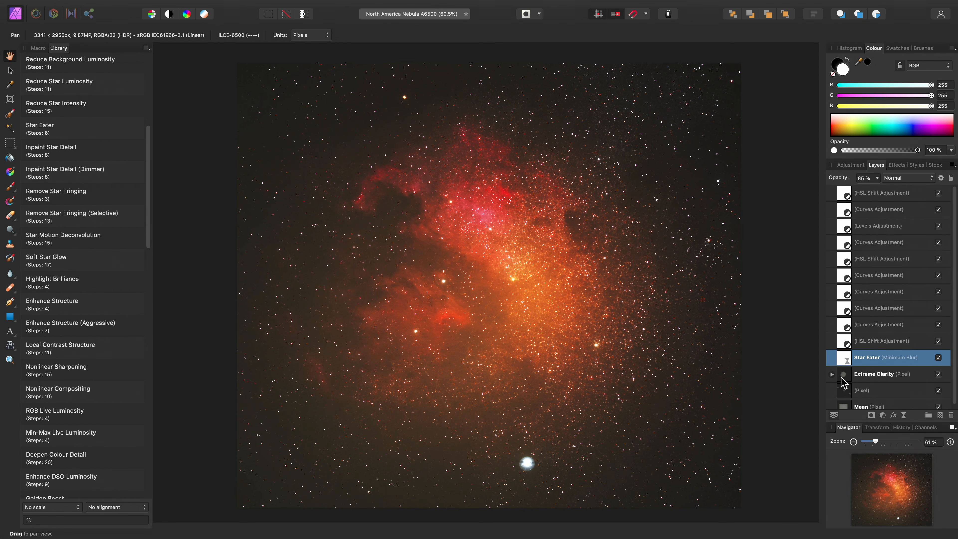
Step: Try the Star Eater layer at the top of the layer stack, inspect the stars closely and move it back down to Extreme Clarity
scroll(845, 365, "down", 1)
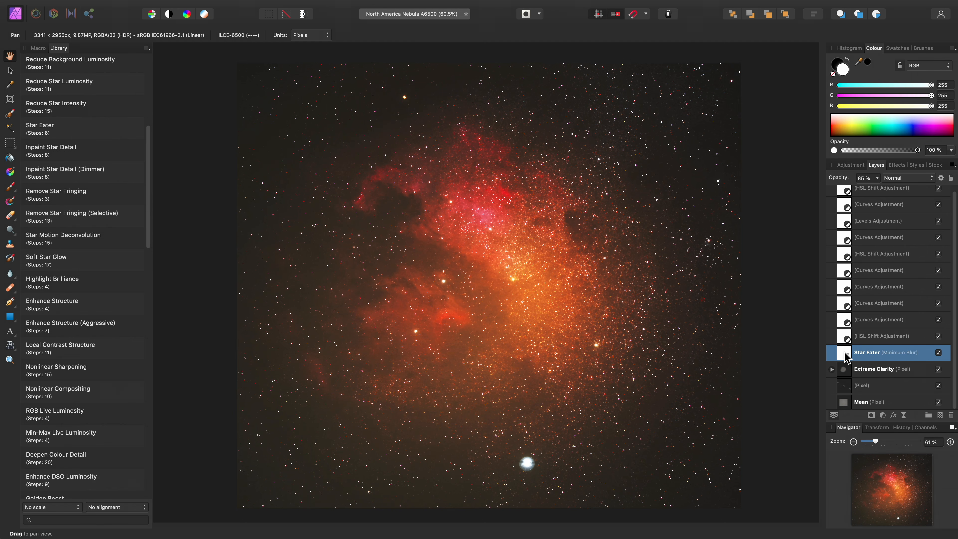
left_click_drag(843, 353, 834, 195)
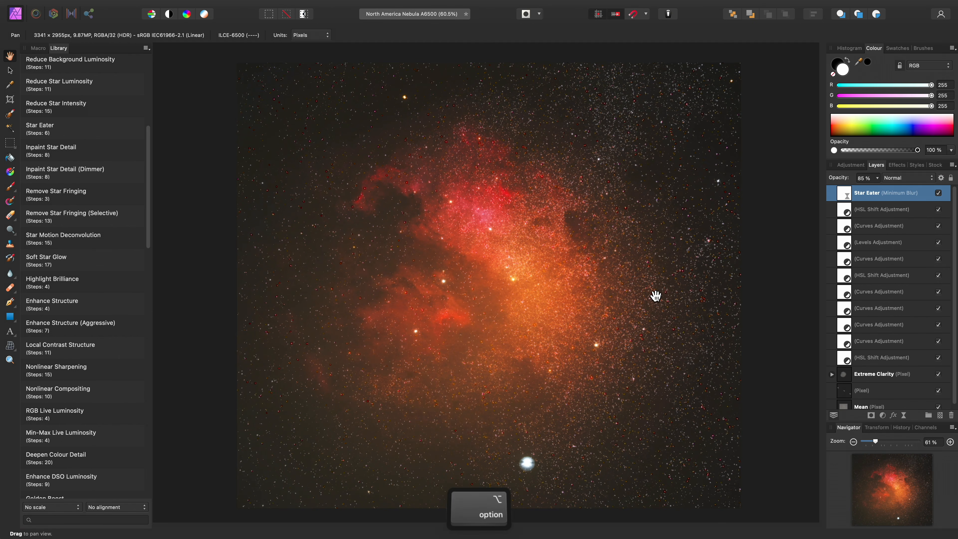
scroll(656, 299, "up", 2)
scroll(655, 299, "up", 4)
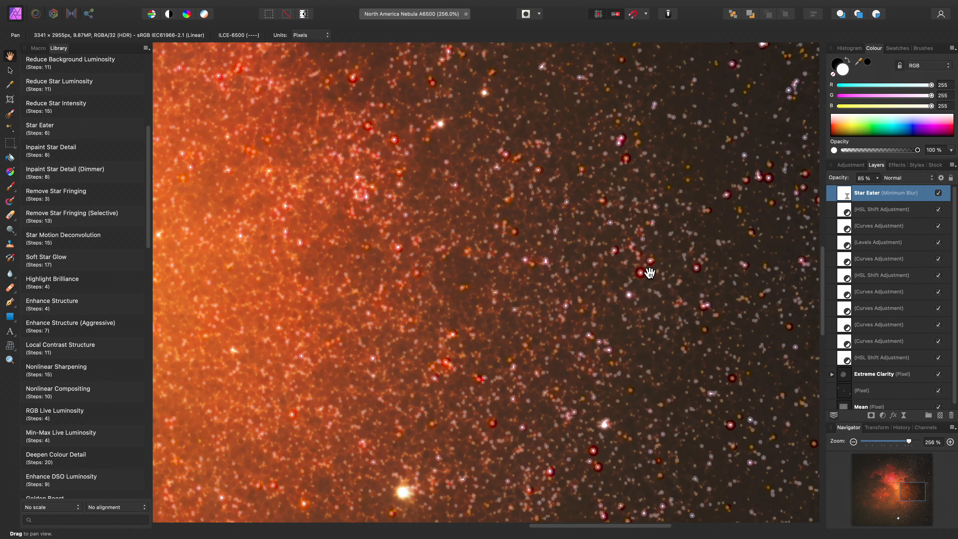
left_click_drag(844, 193, 838, 380)
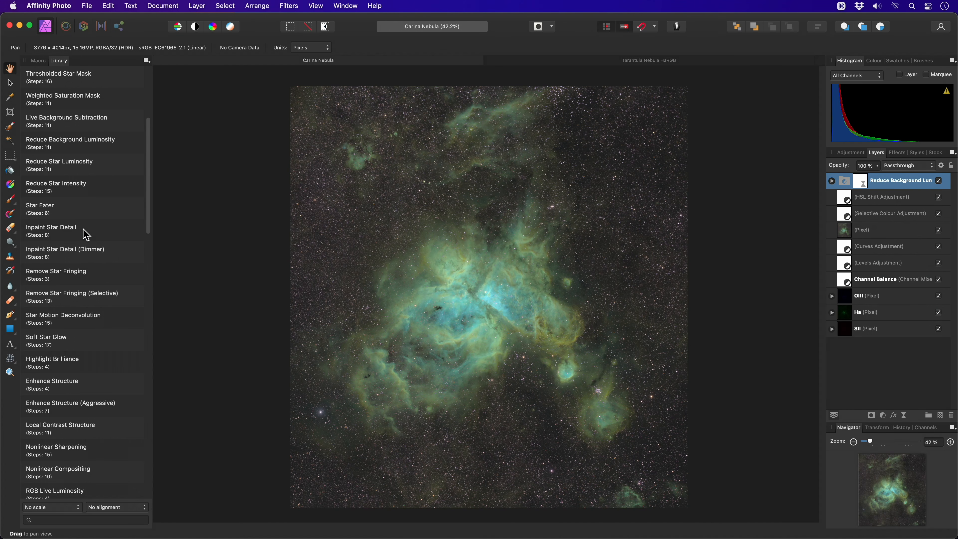
Step: Run the Inpaint Star Detail macro on the Carina Nebula document
left_click(86, 234)
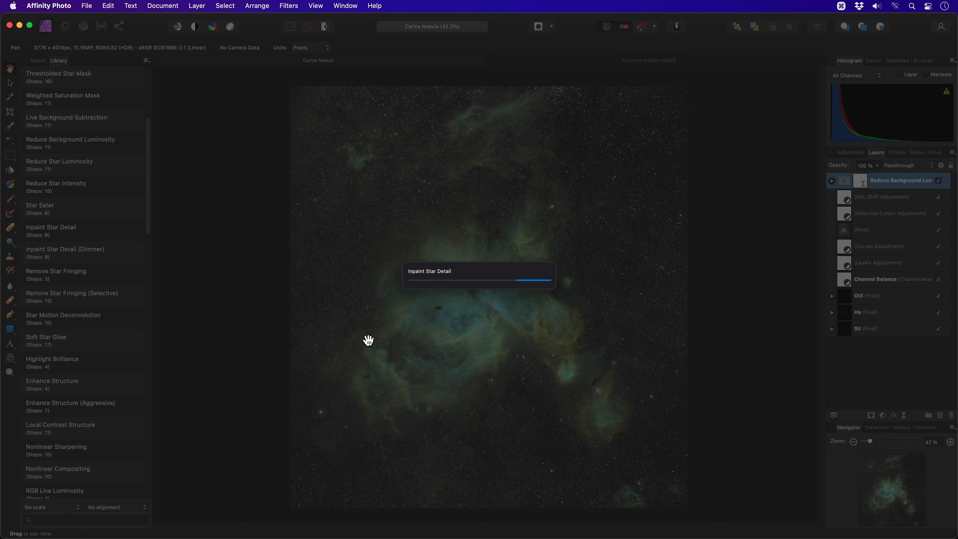
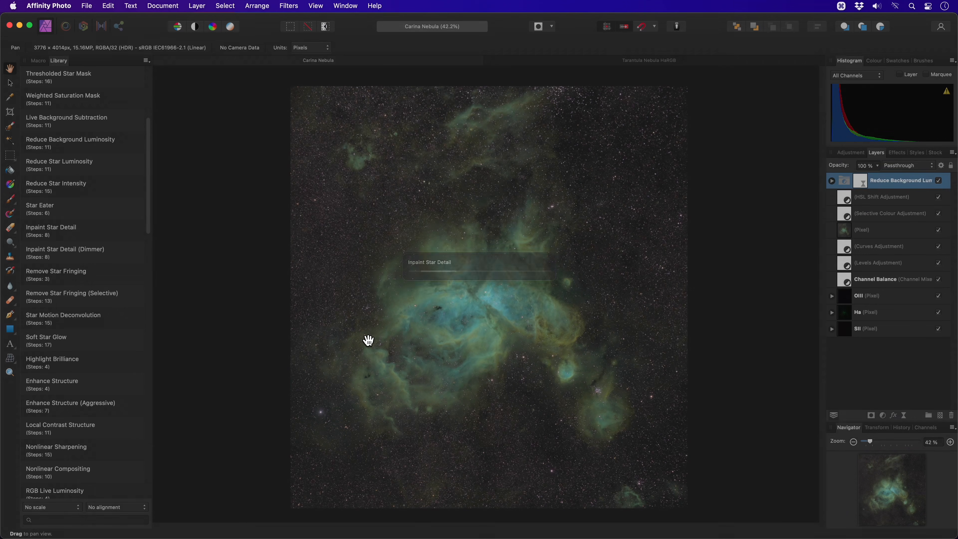
Step: Inspect the Carina Nebula's stars up close and compare the image with the Inpainted Star Detail layer hidden and shown
key("alt")
scroll(462, 276, "up", 5)
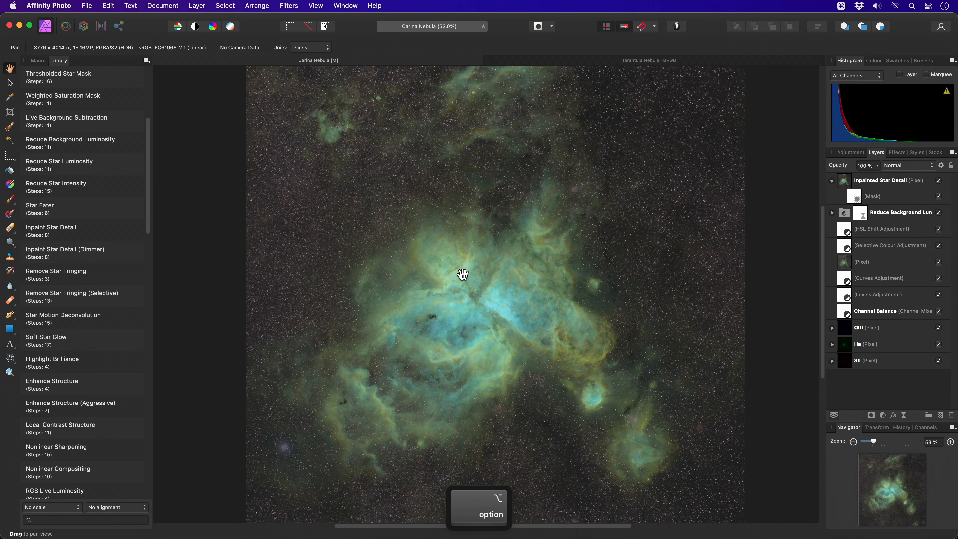
scroll(476, 292, "up", 6)
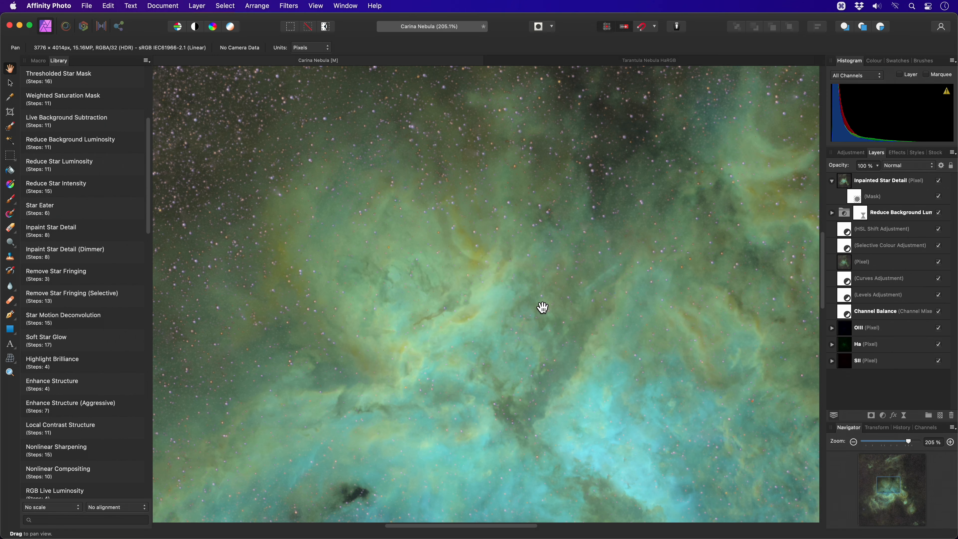
left_click(939, 181)
scroll(545, 248, "down", 4)
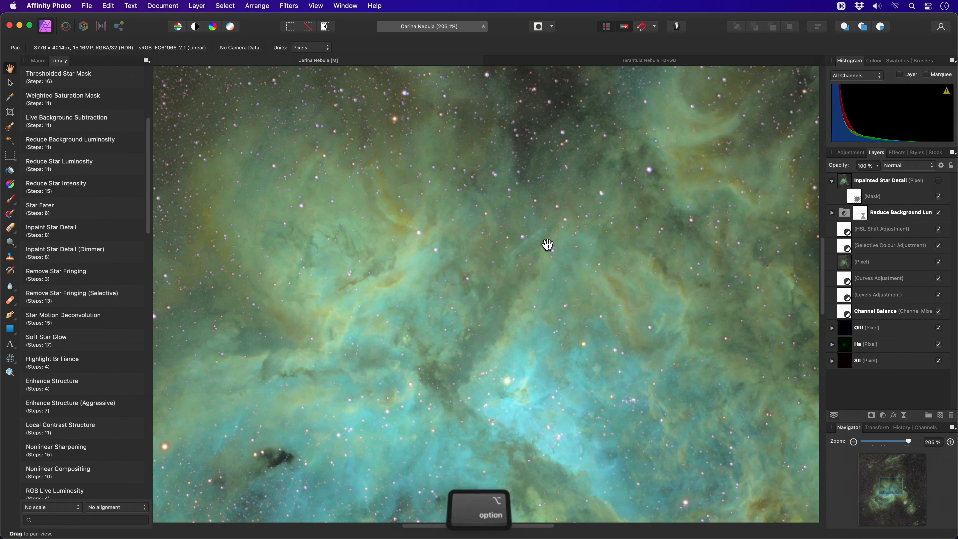
left_click_drag(544, 248, 562, 300)
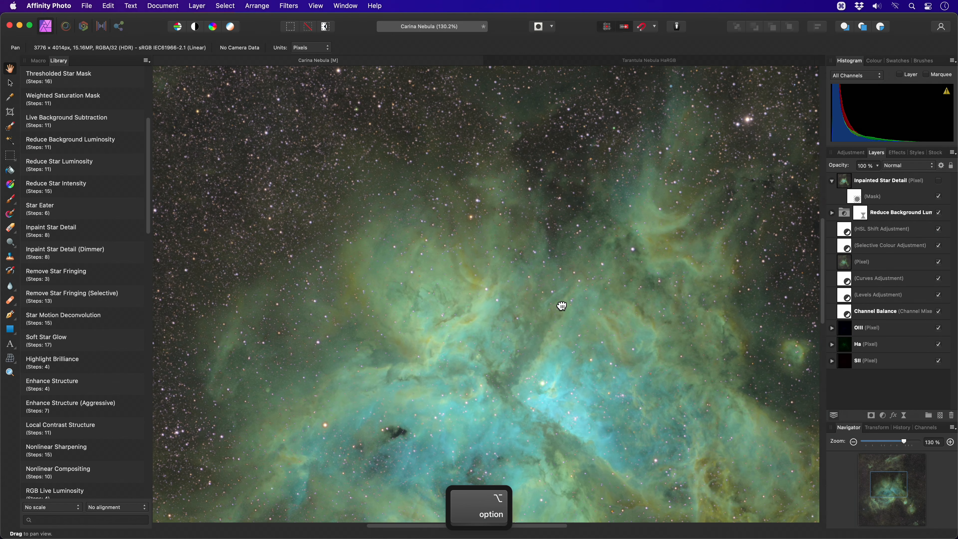
left_click(939, 181)
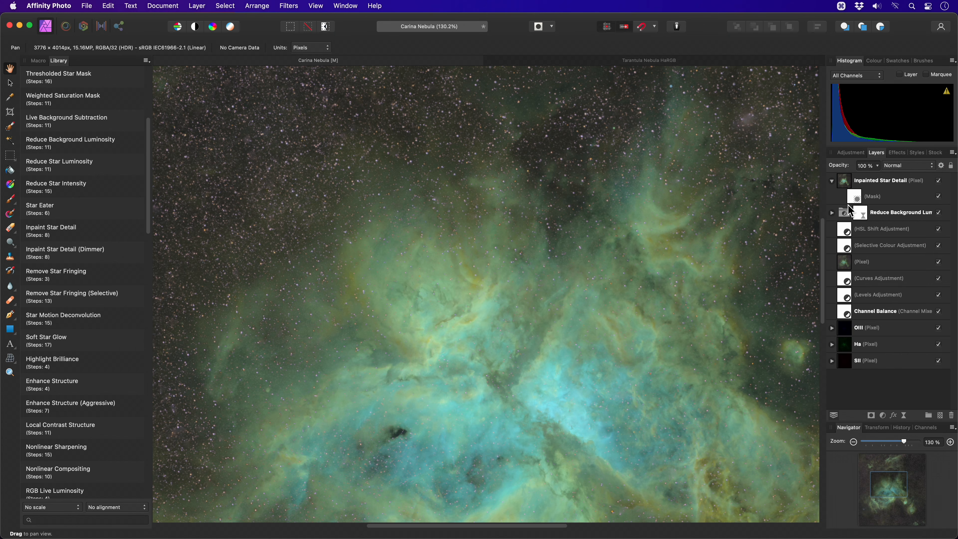
Step: Select the Inpainted Star Detail layer's mask and set up a Paint Brush 444.5 px wide with 0% hardness
left_click(856, 200)
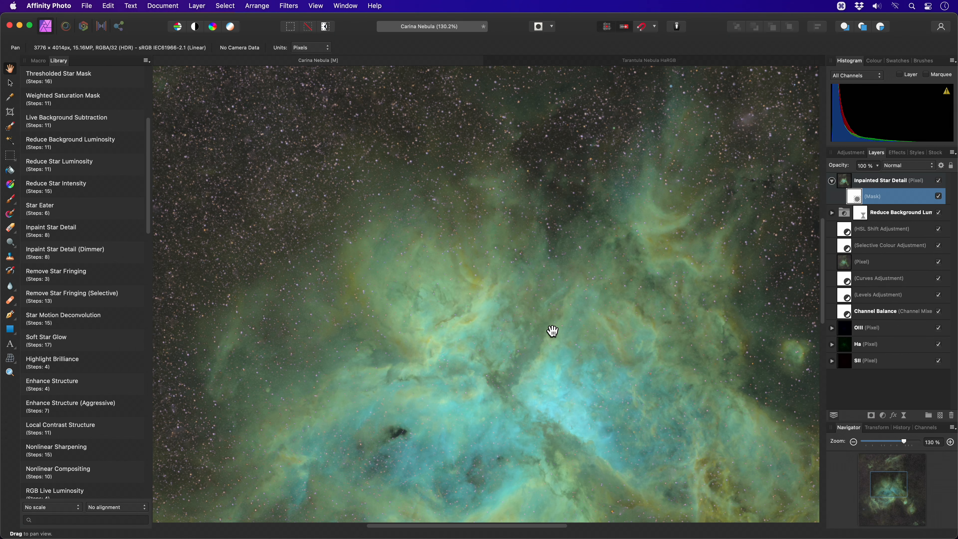
key("b")
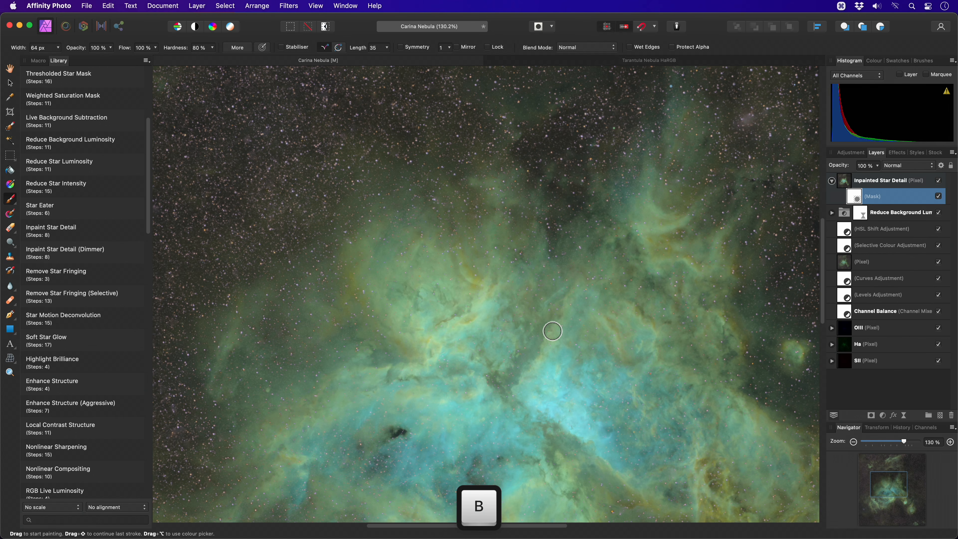
key("ctrl")
left_click_drag(532, 332, 618, 332)
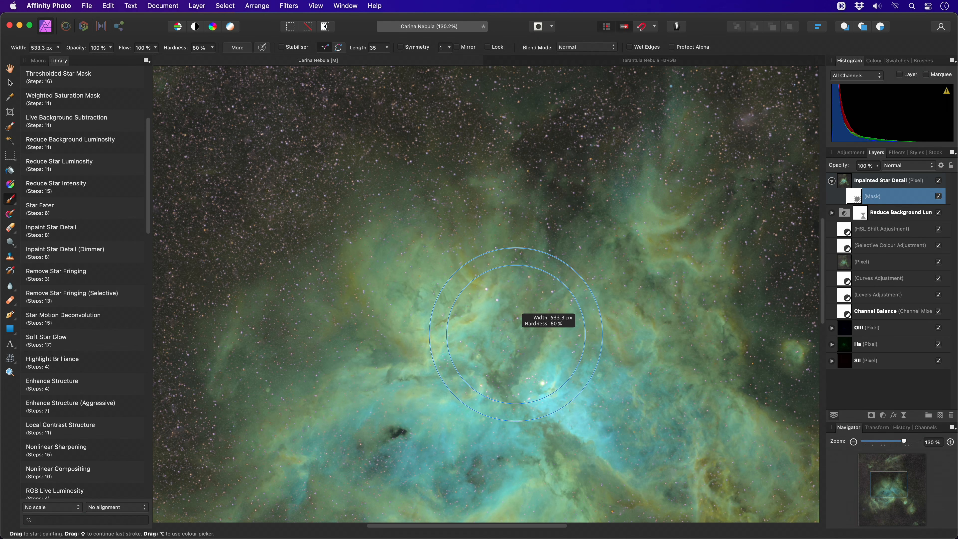
left_click_drag(516, 335, 516, 282)
left_click_drag(515, 334, 520, 334)
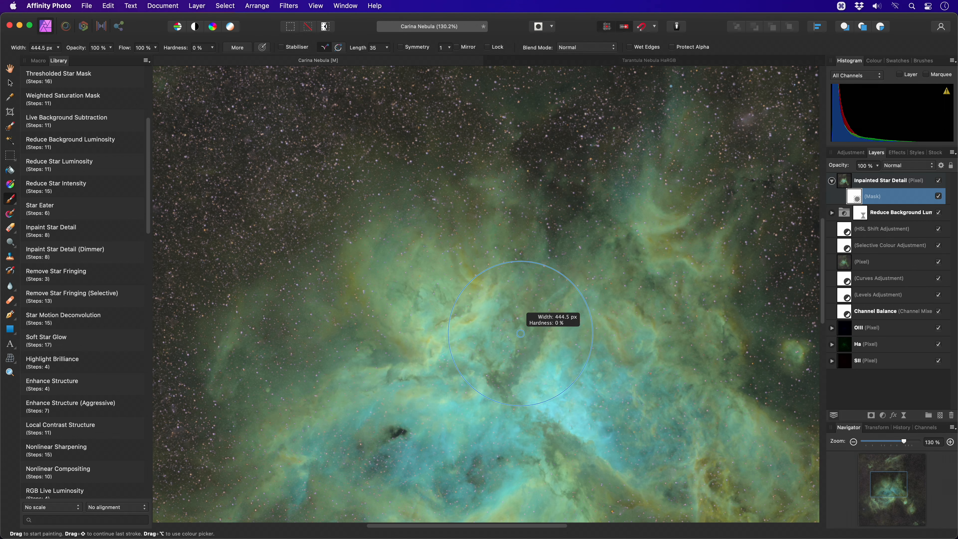
Step: Paint black on the mask across the Carina Nebula's bright areas to restore their stars, and swap the paint colour to white
left_click(876, 61)
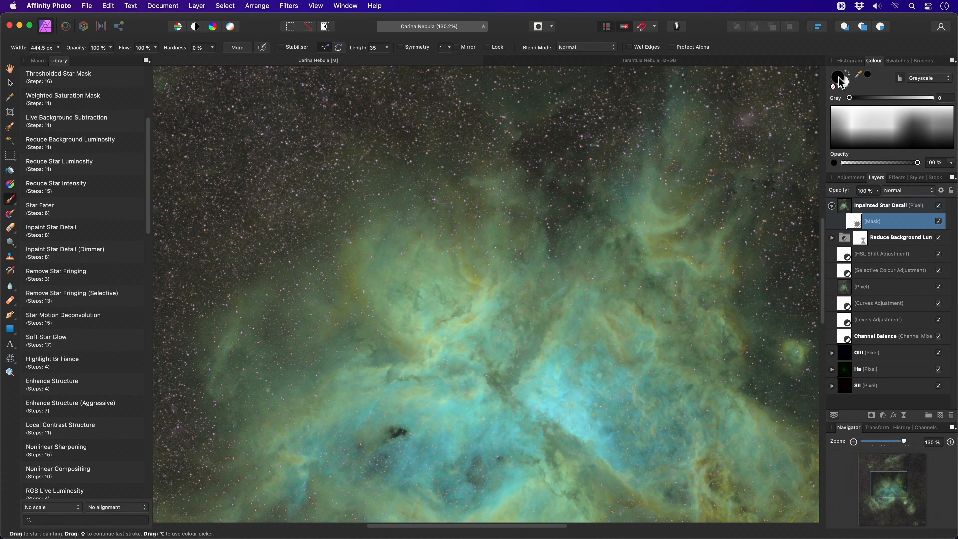
mouse_move(497, 385)
left_mouse_down()
mouse_move(632, 309)
mouse_move(475, 352)
mouse_move(456, 249)
mouse_move(614, 355)
mouse_move(525, 423)
mouse_move(417, 466)
mouse_move(444, 464)
mouse_move(499, 390)
mouse_move(492, 300)
left_mouse_up()
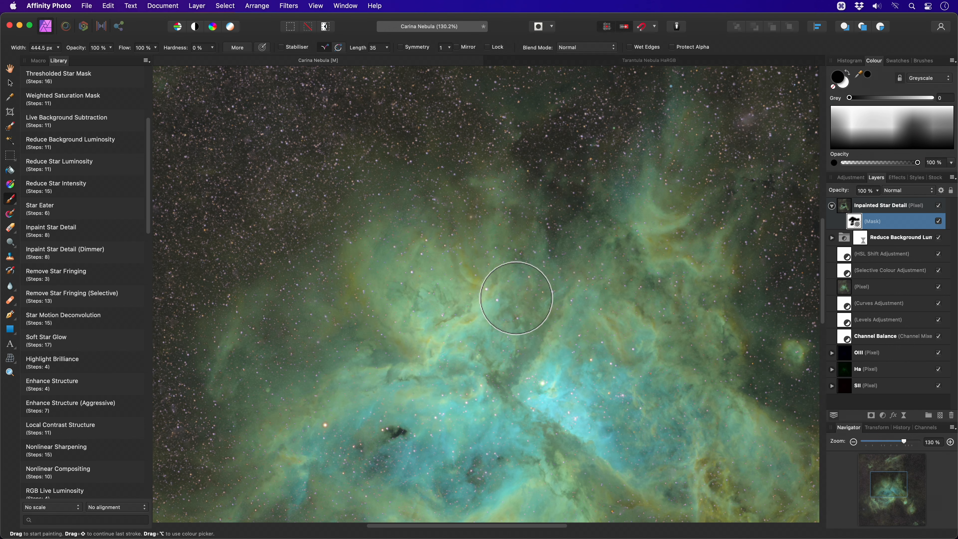
scroll(488, 252, "down", 5)
mouse_move(507, 401)
left_mouse_down()
mouse_move(752, 358)
mouse_move(425, 235)
mouse_move(421, 368)
mouse_move(590, 423)
left_mouse_up()
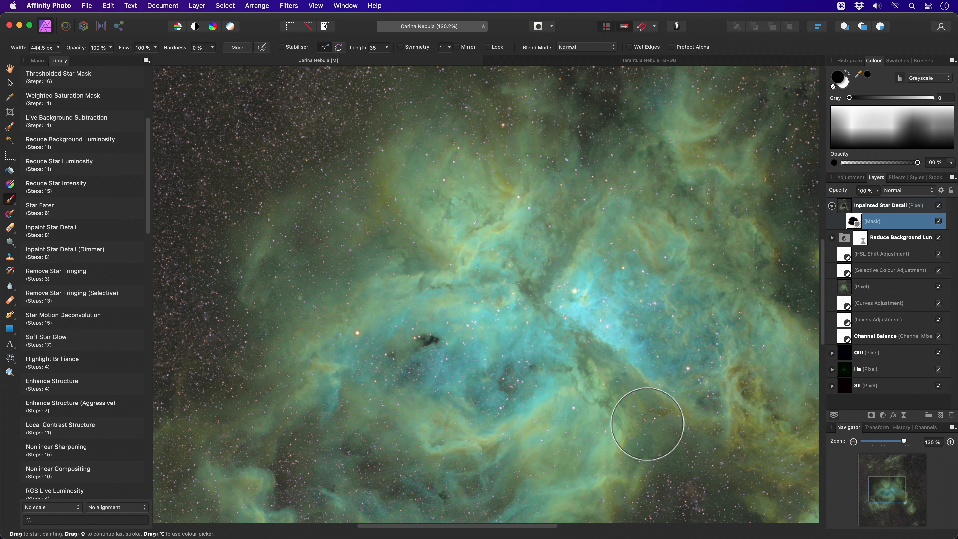
key("x")
key("h")
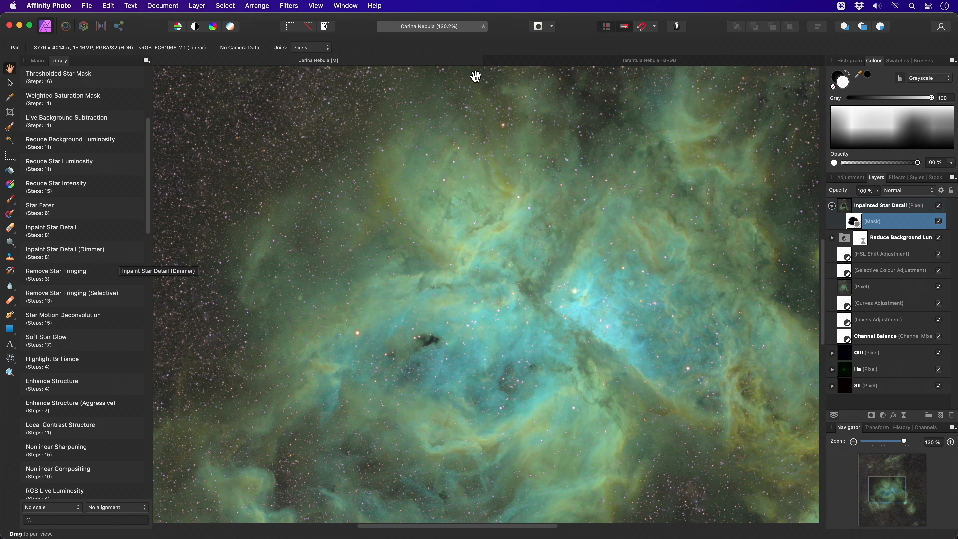
Step: Apply the Inpaint Star Detail (Dimmer) macro to the Tarantula Nebula HaRGB document and select the new layer's mask
left_click(522, 63)
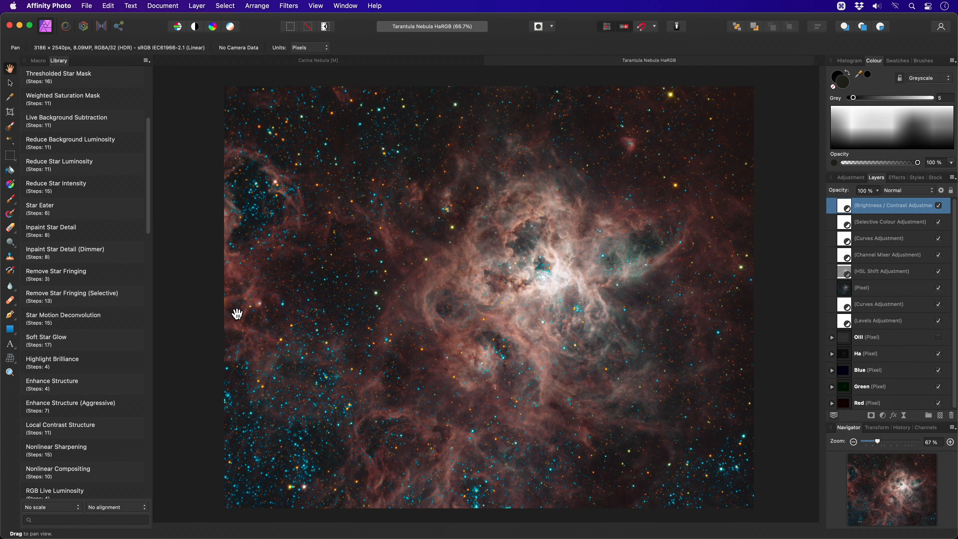
left_click(117, 254)
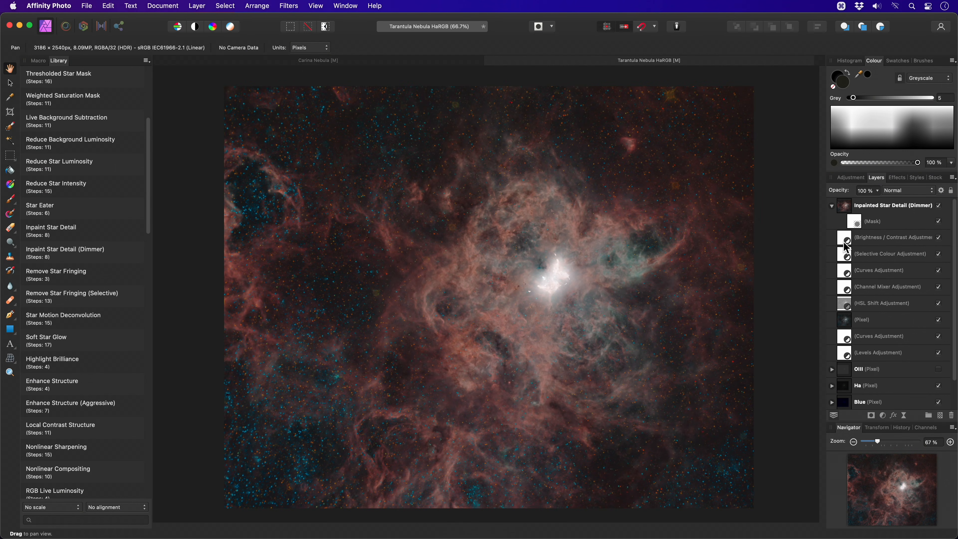
left_click(855, 225)
Step: Paint black on the mask with a 737 px soft brush over the Tarantula Nebula's core and surrounding bright structures
scroll(604, 313, "up", 2)
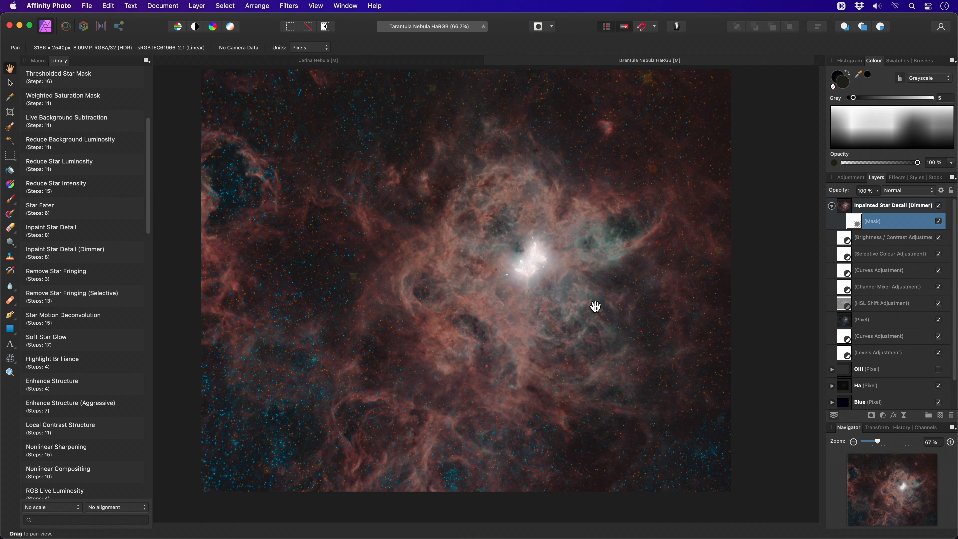
scroll(559, 239, "up", 3)
scroll(561, 239, "up", 4)
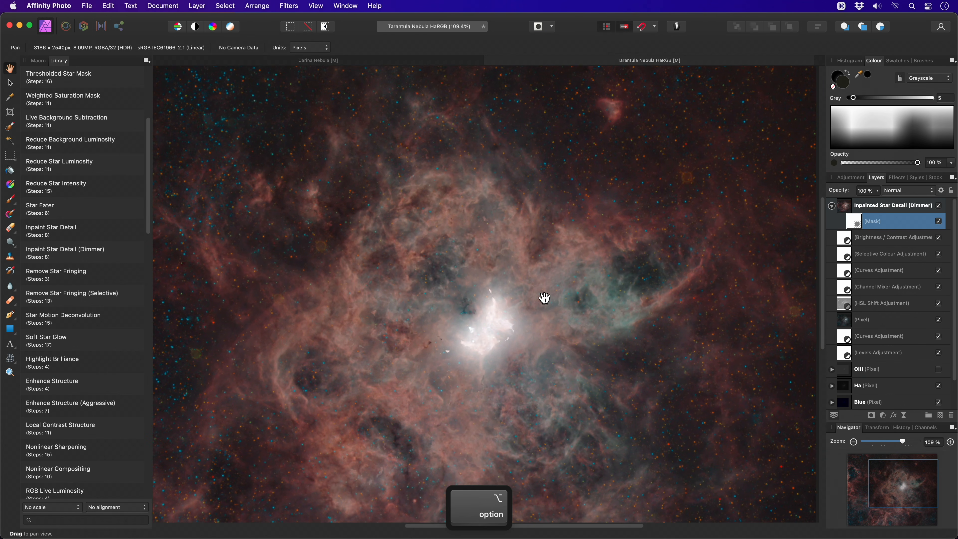
key("b")
left_click_drag(555, 286, 596, 286)
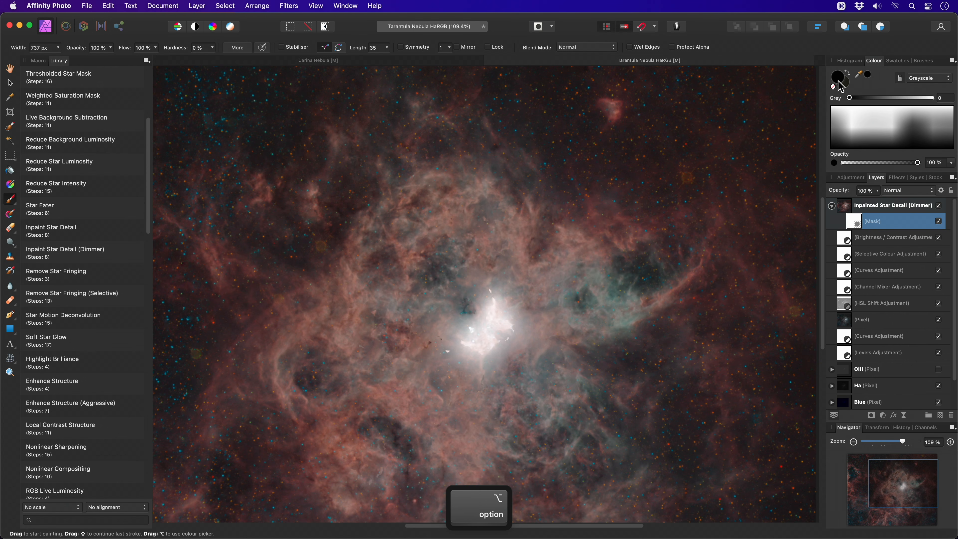
mouse_move(491, 298)
left_mouse_down()
mouse_move(484, 311)
mouse_move(466, 250)
mouse_move(464, 274)
mouse_move(514, 364)
mouse_move(353, 385)
mouse_move(363, 375)
mouse_move(483, 382)
mouse_move(406, 327)
mouse_move(386, 389)
mouse_move(517, 363)
mouse_move(573, 293)
left_mouse_up()
scroll(479, 343, "down", 2)
mouse_move(452, 301)
left_mouse_down()
mouse_move(389, 304)
mouse_move(511, 359)
mouse_move(655, 325)
mouse_move(646, 261)
mouse_move(543, 358)
left_mouse_up()
mouse_move(629, 185)
left_mouse_down()
mouse_move(684, 113)
mouse_move(664, 113)
mouse_move(675, 236)
left_mouse_up()
scroll(623, 270, "down", 5)
scroll(622, 270, "left", 4)
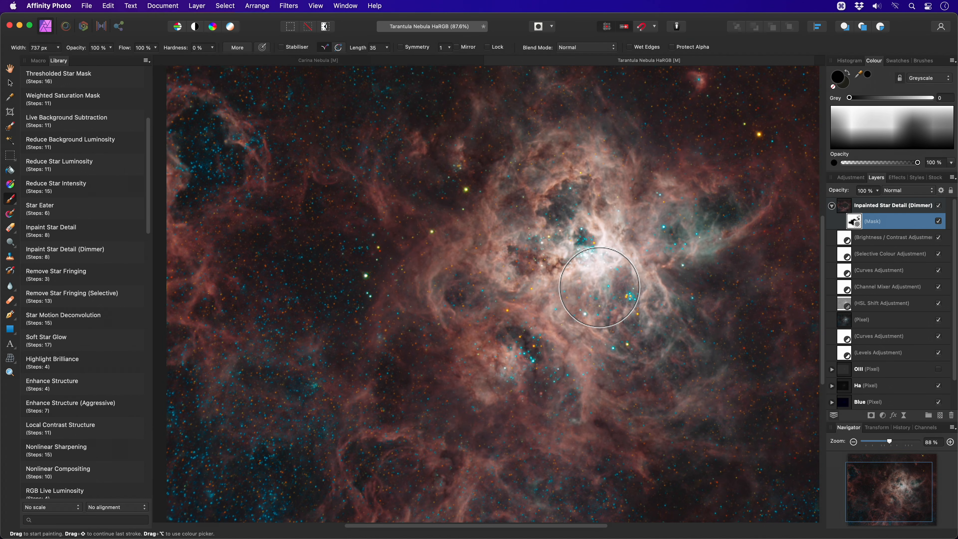
Step: Toggle the Inpainted Star Detail (Dimmer) layer's visibility off and on to compare the image with and without it
key("h")
left_click_drag(670, 319, 634, 338)
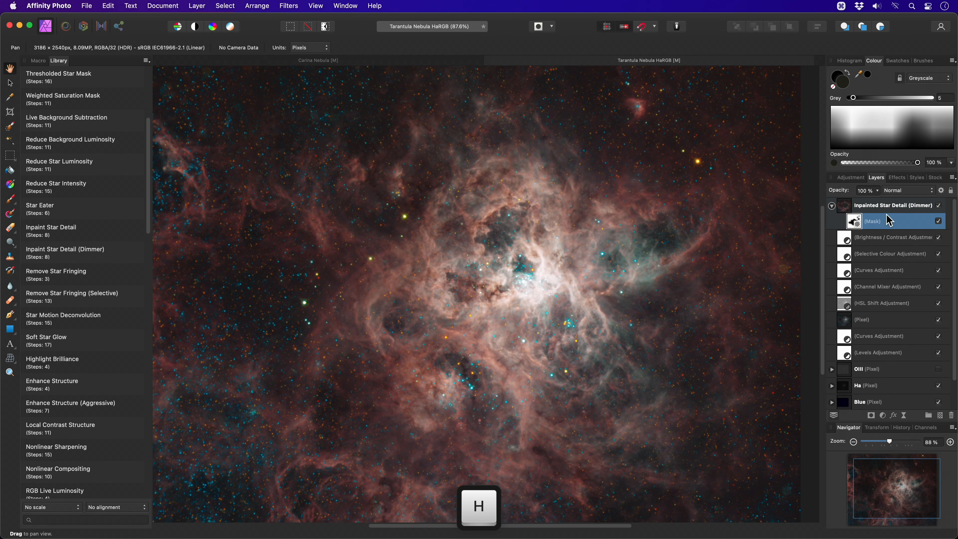
left_click(935, 210)
left_click(939, 206)
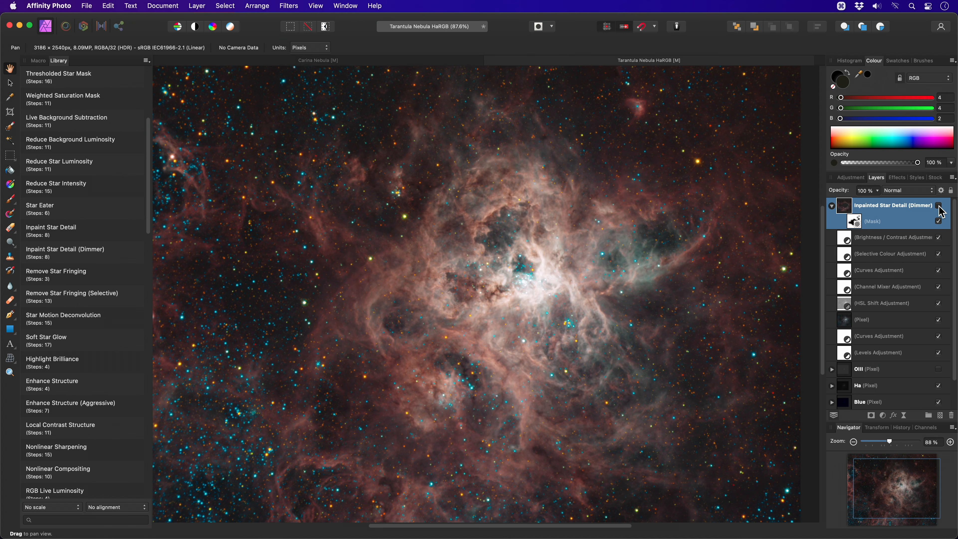
left_click(939, 206)
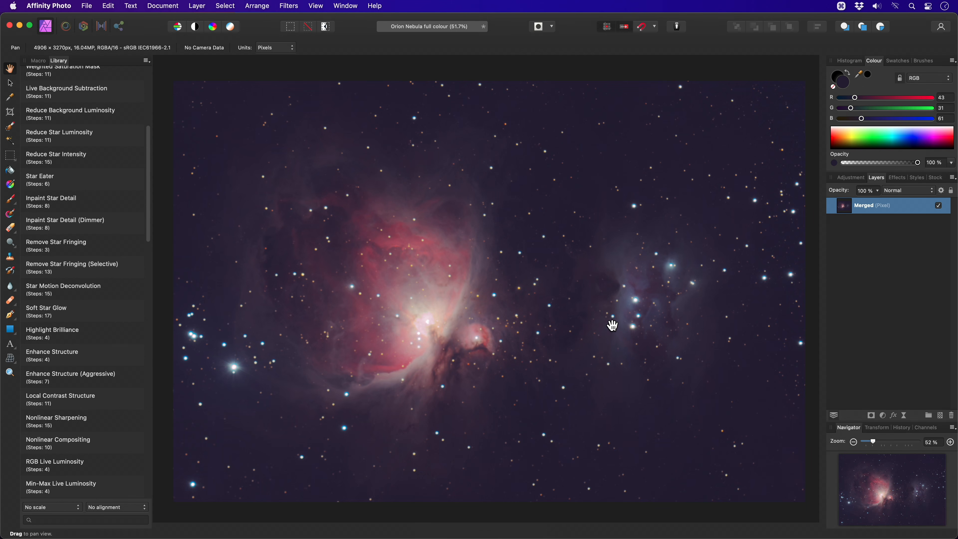
Step: Apply the Remove Star Fringing macro to the Orion Nebula full colour image, viewing the fringed stars up close
scroll(612, 326, "up", 15, "alt")
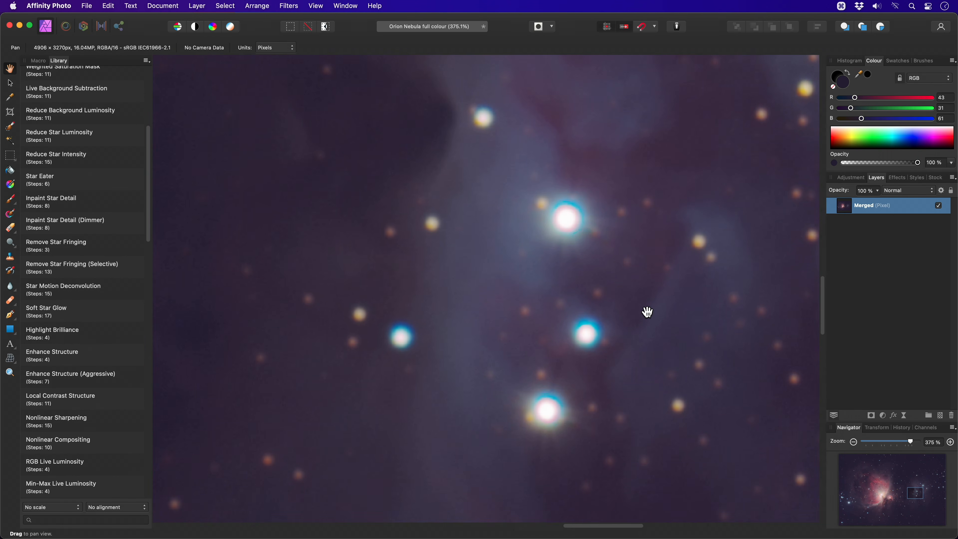
left_click_drag(647, 312, 588, 311)
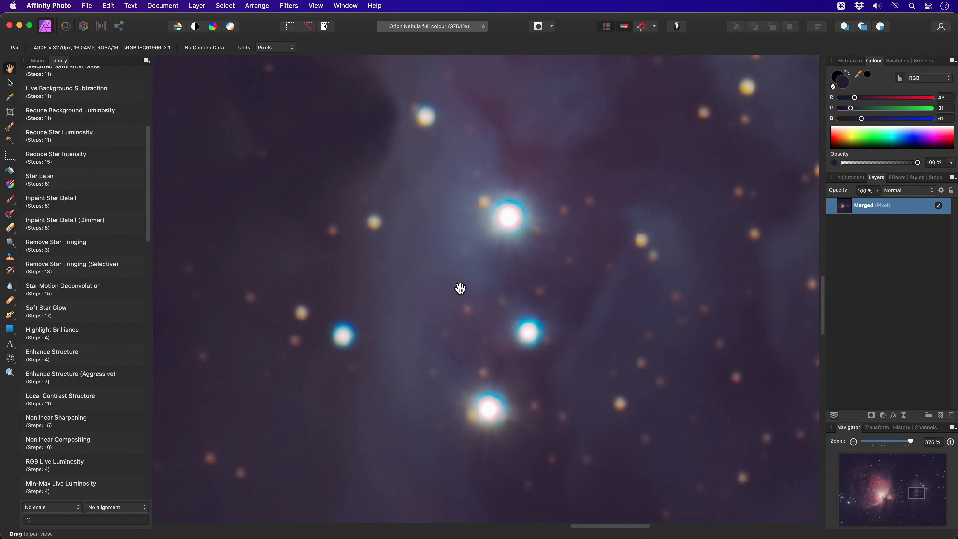
left_click(111, 249)
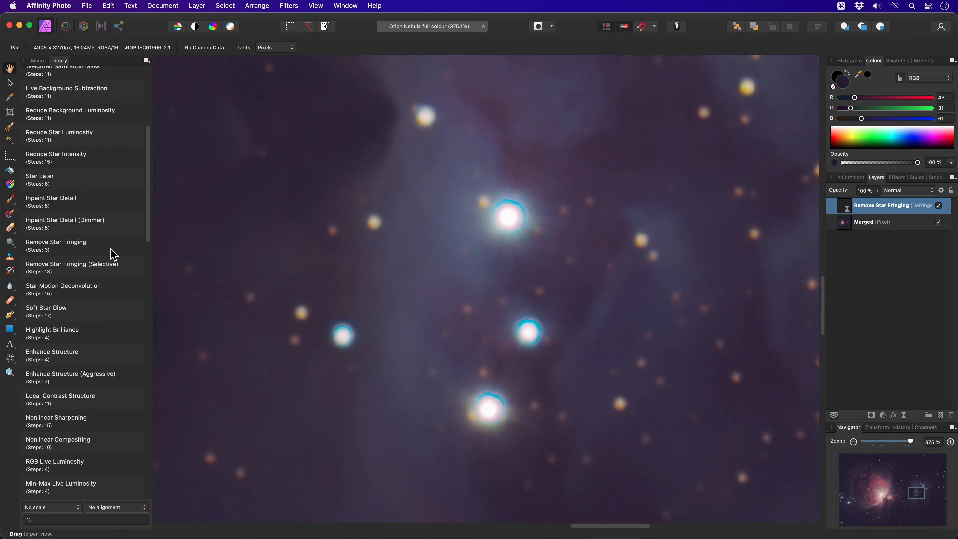
Step: Shift the Remove Star Fringing filter's Fringe Colour to blue to target the stars' halos
left_click(844, 206)
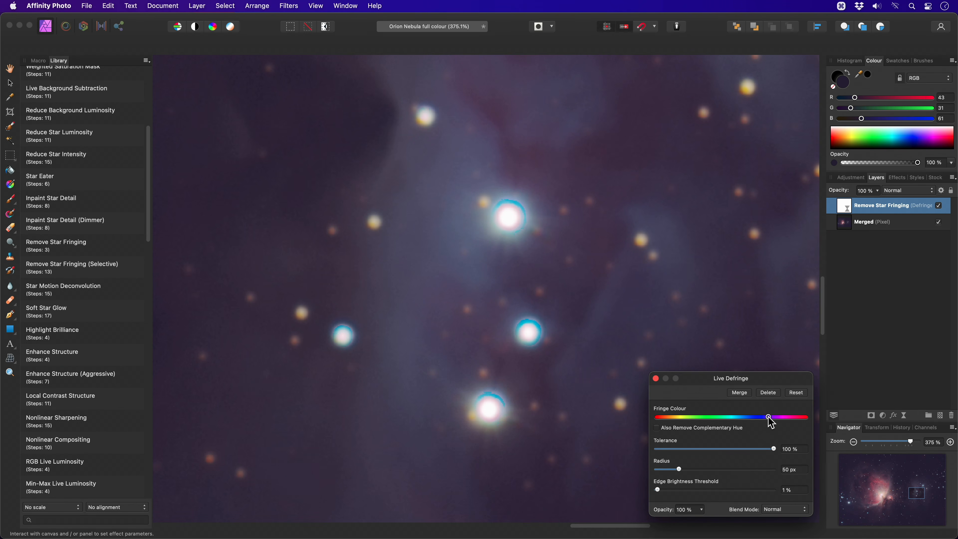
left_click_drag(768, 421, 763, 418)
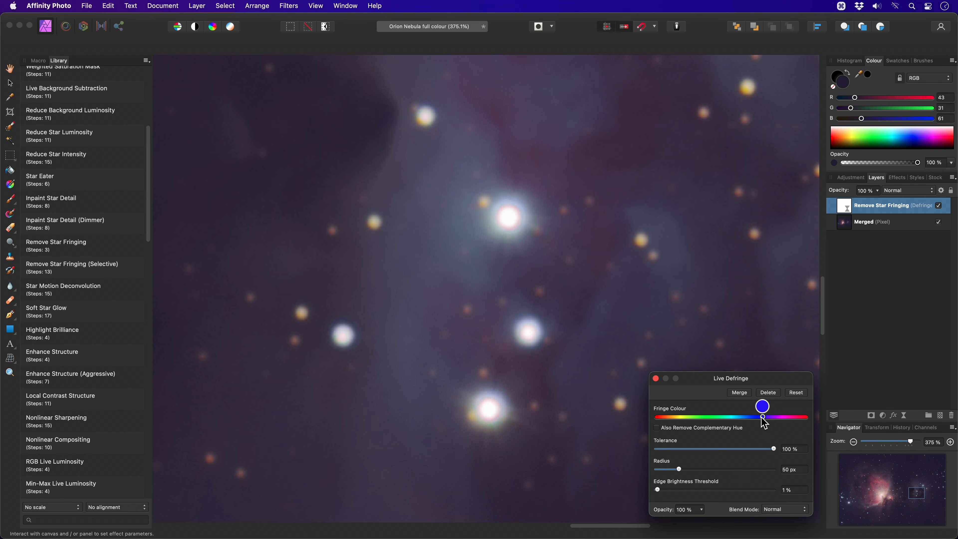
scroll(520, 263, "up", 5)
mouse_move(761, 420)
left_mouse_down()
mouse_move(699, 420)
mouse_move(773, 426)
mouse_move(761, 424)
left_mouse_up()
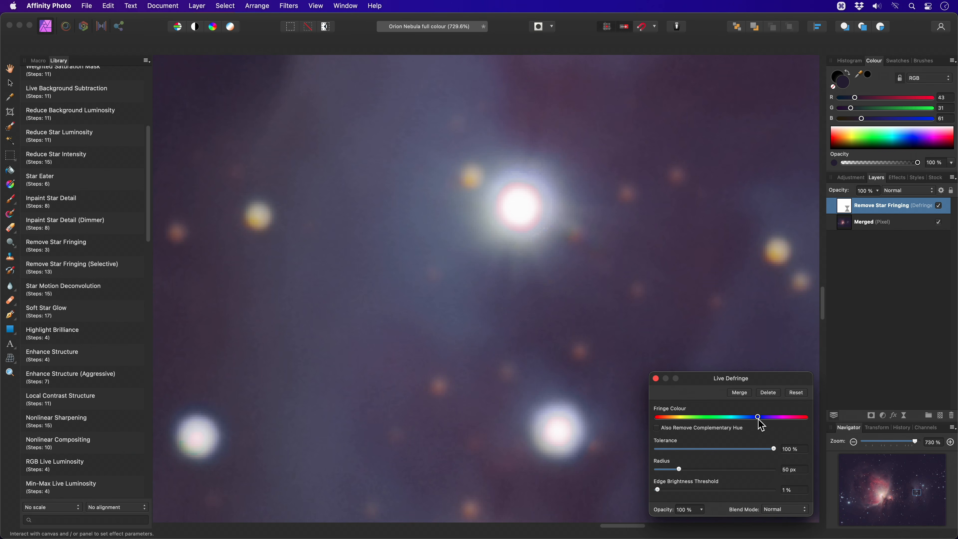
left_click(656, 379)
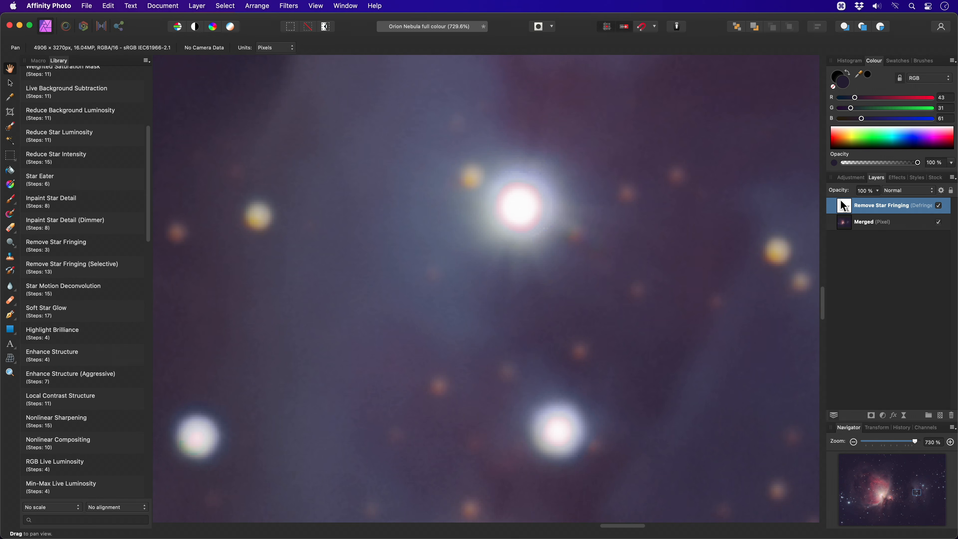
Step: Replace the Remove Star Fringing filter by applying the Remove Star Fringing (Selective) macro, and view the new filter's mask
key("super+0")
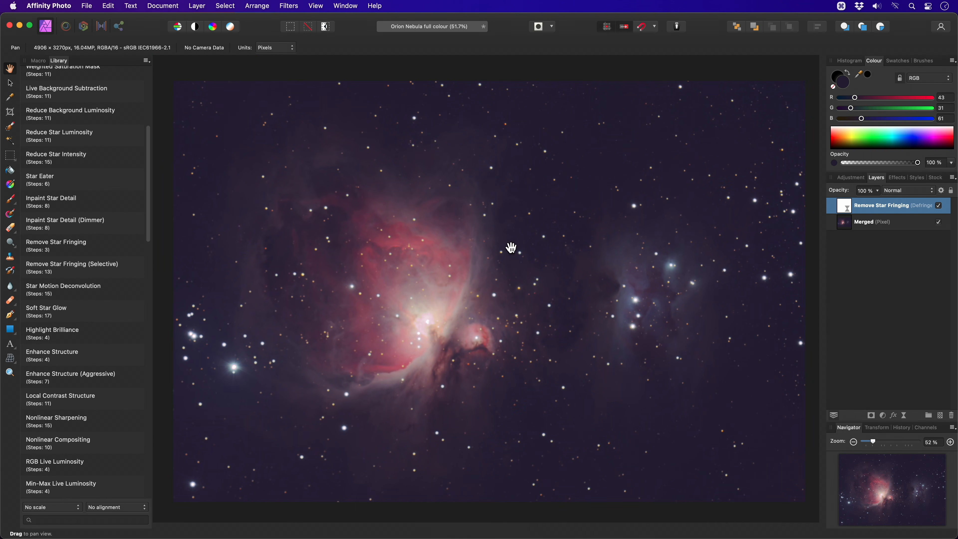
key("BackSpace")
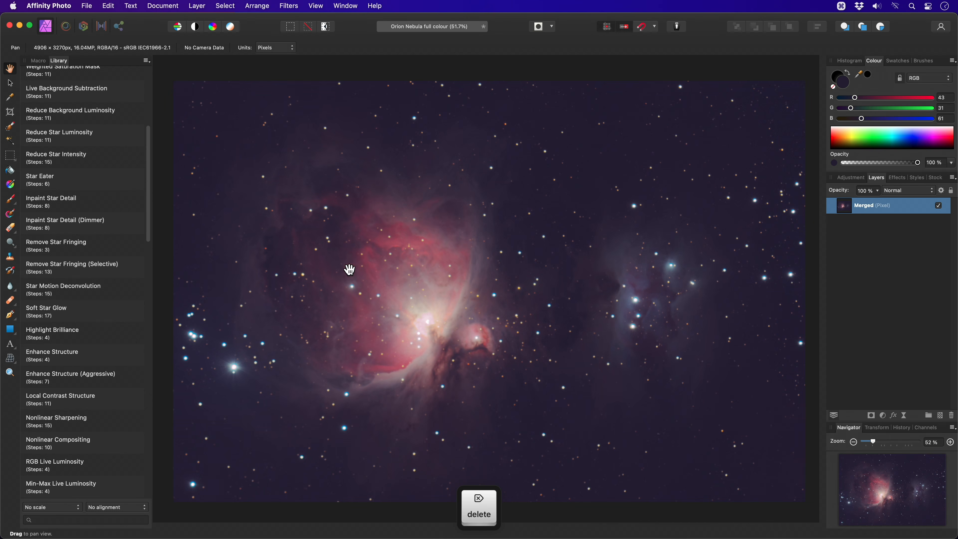
left_click(140, 272)
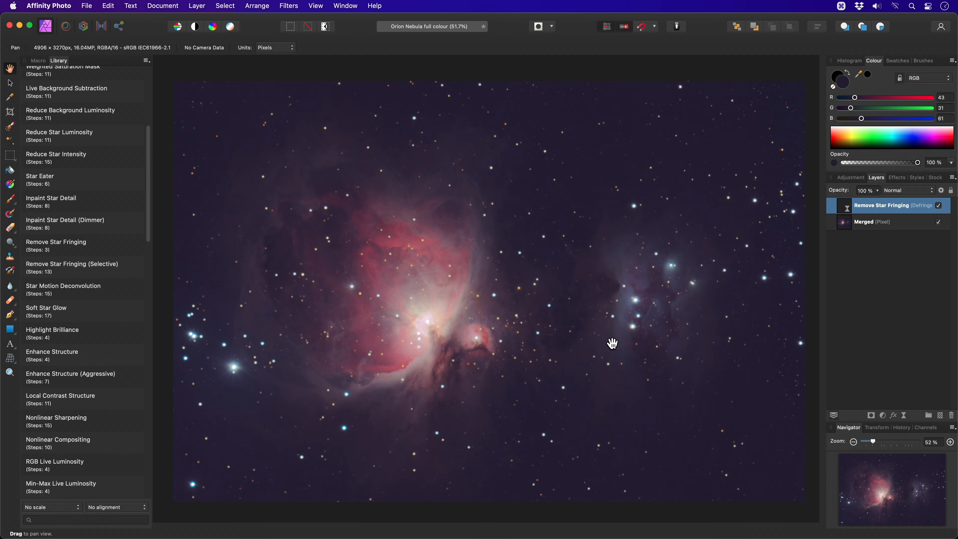
left_click(848, 210, "alt")
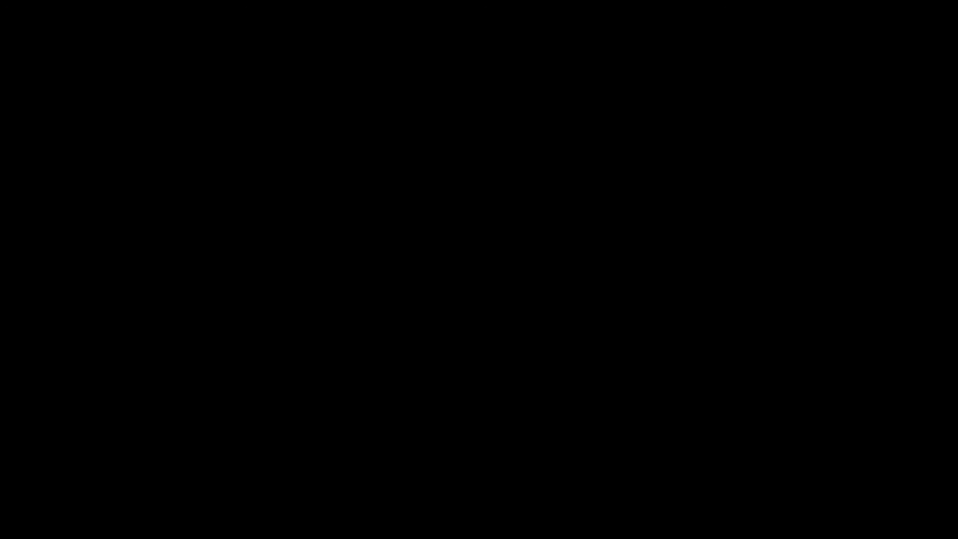
Step: Examine the shape of the stars up close in several areas of the Andromeda Galaxy image
key("alt")
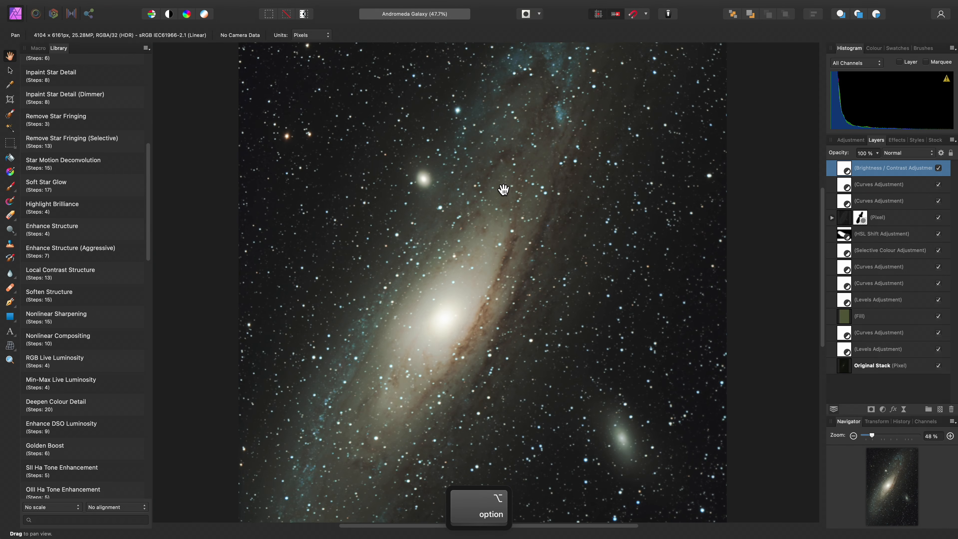
scroll(503, 189, "up", 10)
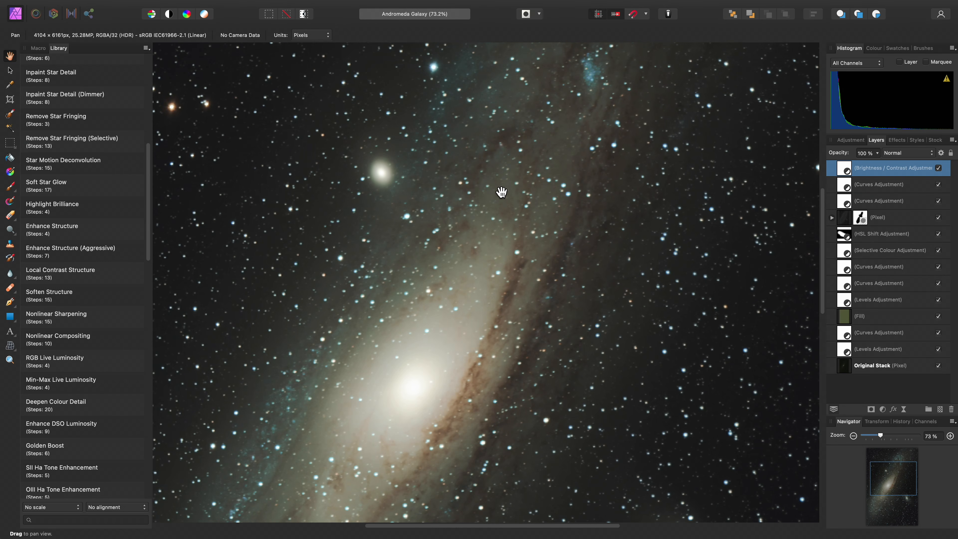
scroll(508, 218, "up", 10)
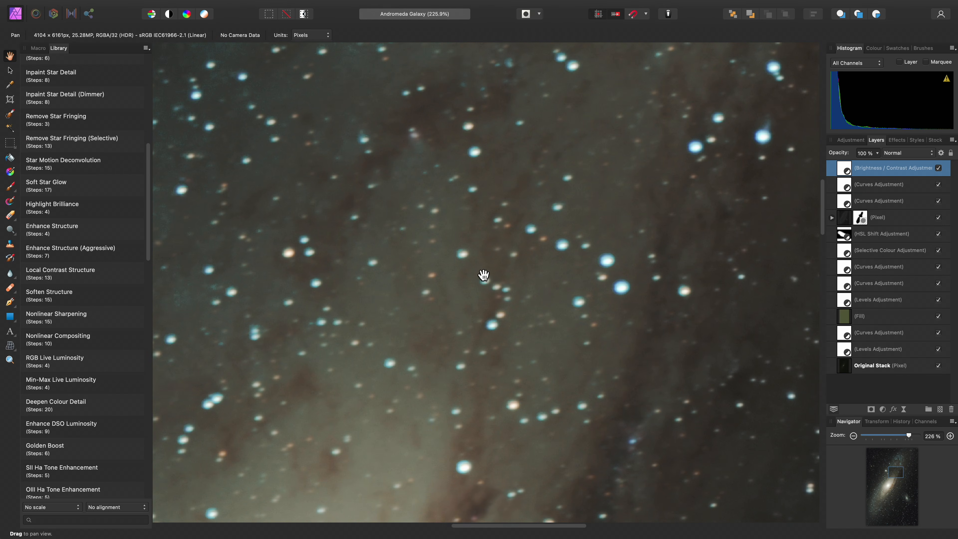
scroll(538, 226, "down", 6)
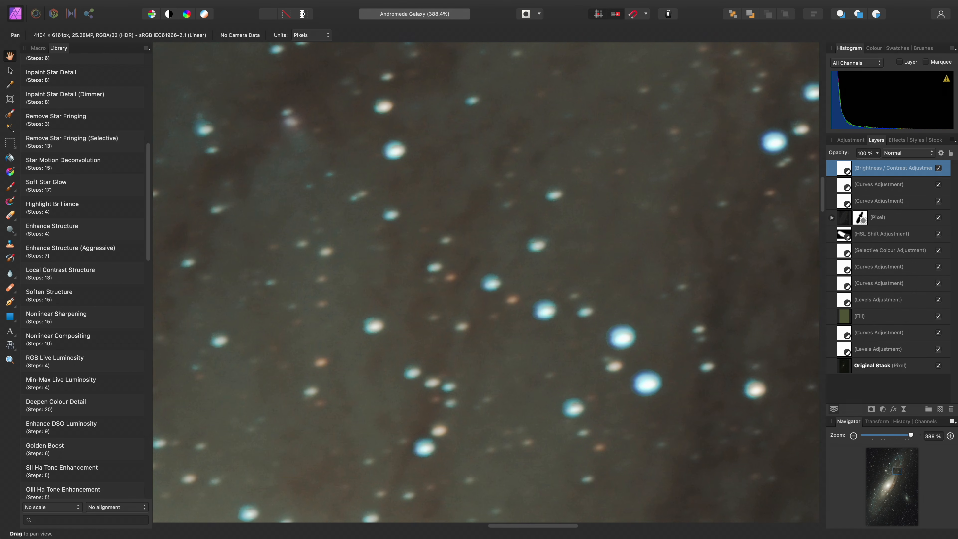
scroll(508, 291, "down", 2)
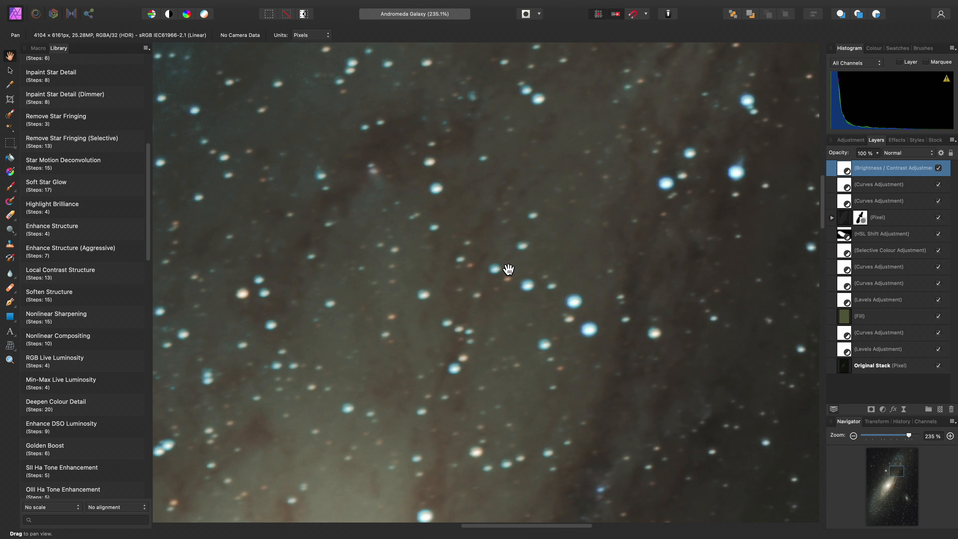
left_click_drag(508, 317, 409, 348)
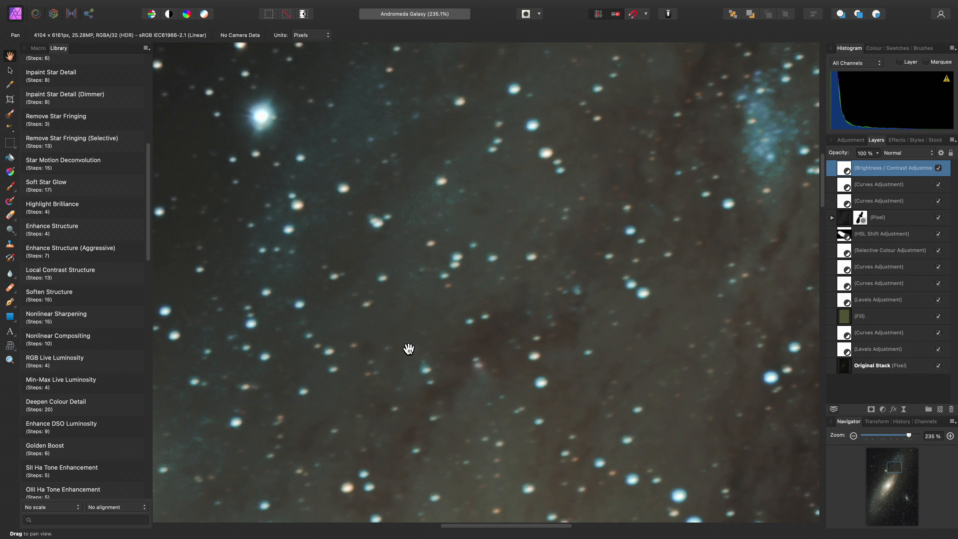
scroll(564, 304, "up", 5)
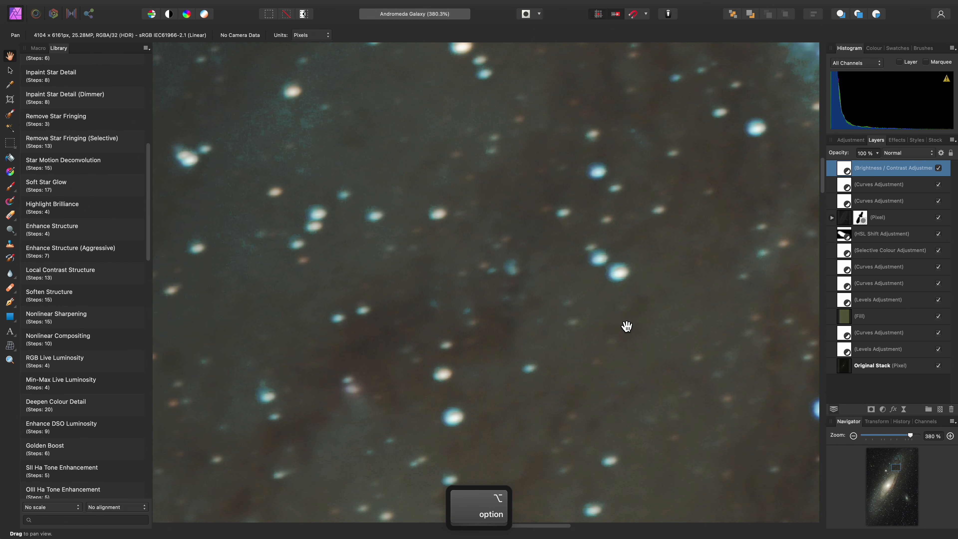
Step: Run the Star Motion Deconvolution macro above the lowest Curves adjustment of the Andromeda Galaxy image and set the star direction to 203°
left_click(883, 366)
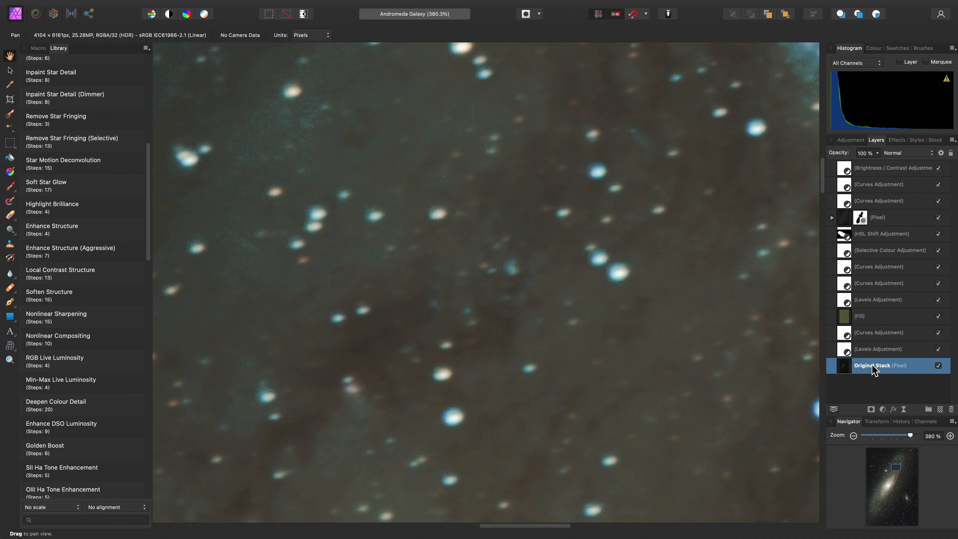
left_click(873, 335)
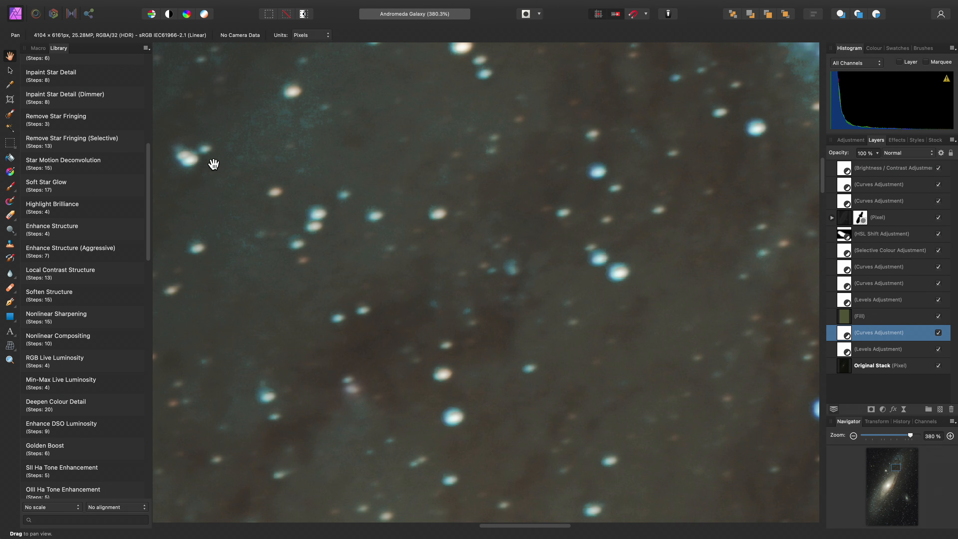
left_click(125, 171)
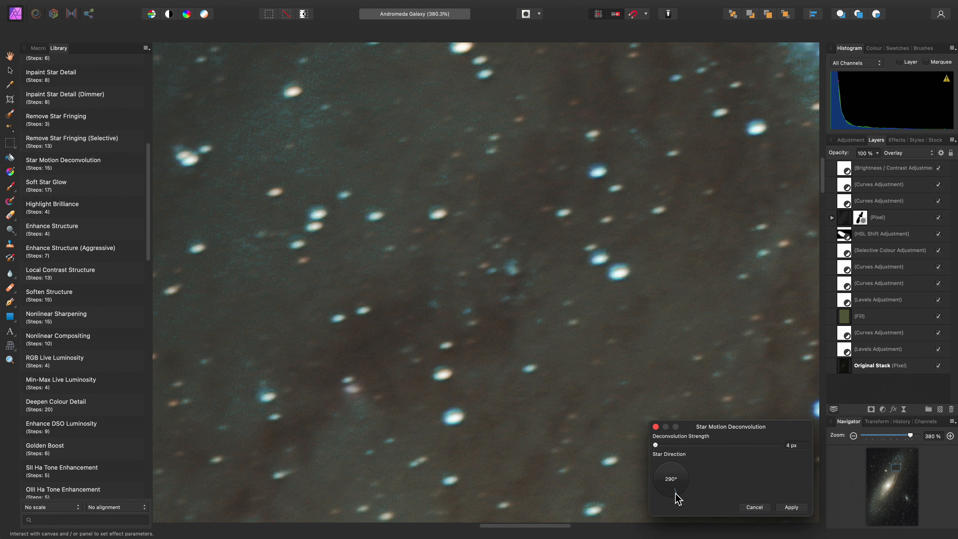
left_click_drag(678, 498, 656, 482)
key("alt")
key("alt")
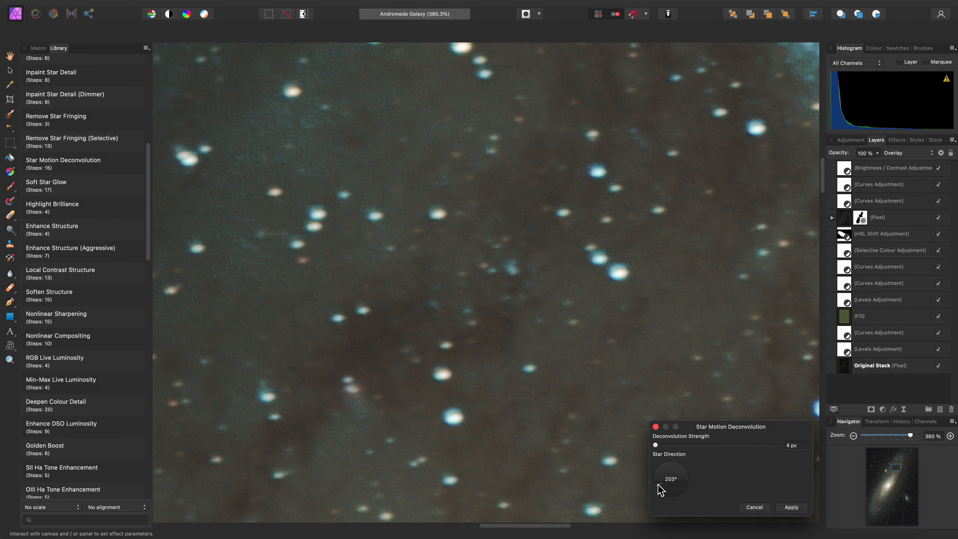
key("alt")
left_click_drag(661, 491, 660, 489)
Step: Try a deconvolution strength of 8 px for the star motion deconvolution
left_click(805, 446)
type("8")
key("Tab")
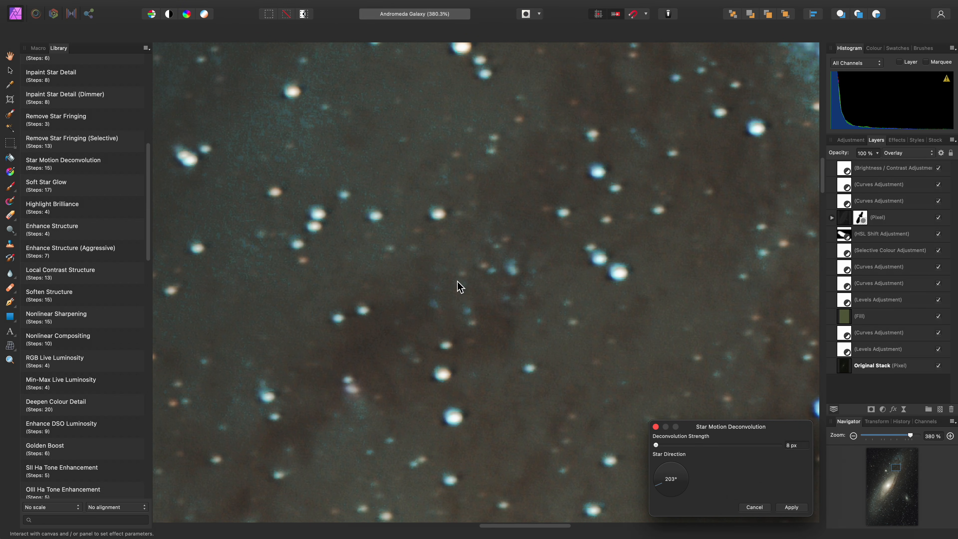
Step: Set the deconvolution strength to 4 px and apply the Star Motion Deconvolution macro
left_click(802, 447)
type("4")
key("Tab")
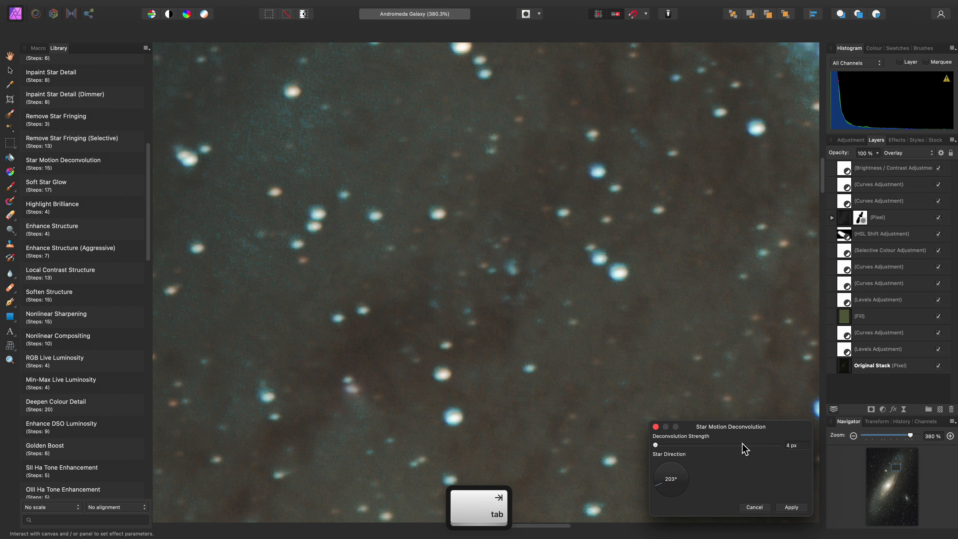
left_click(792, 508)
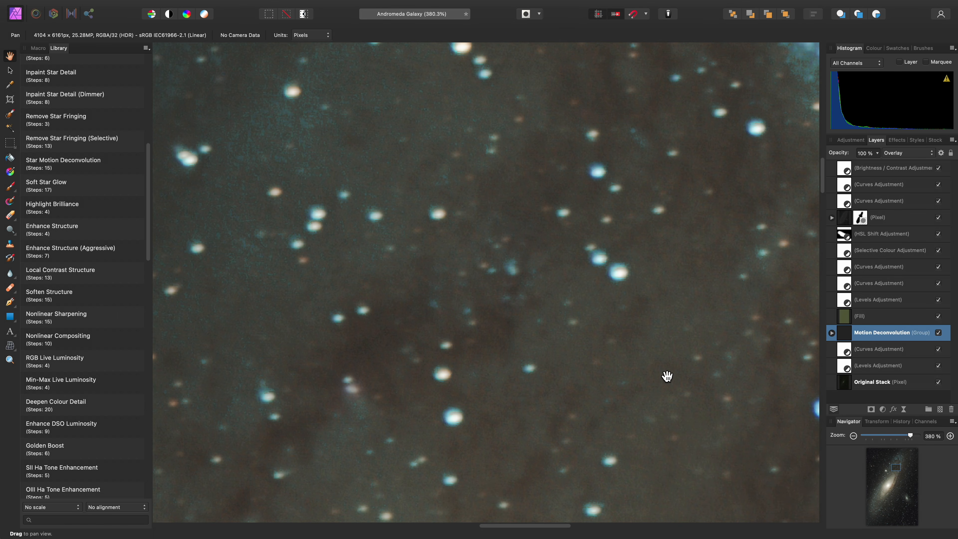
Step: Hide and show the Motion Deconvolution group to compare the star shapes up close
left_click(939, 333)
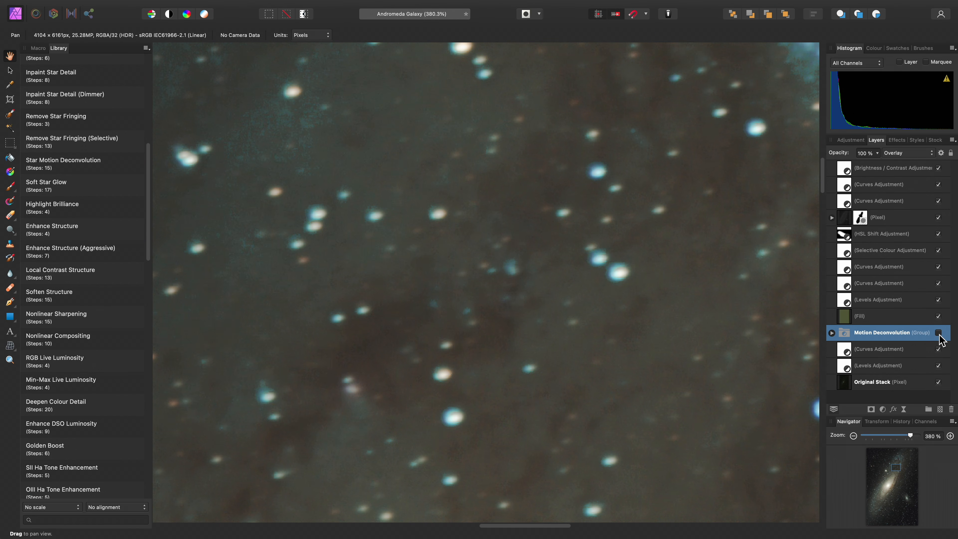
scroll(600, 278, "up", 5)
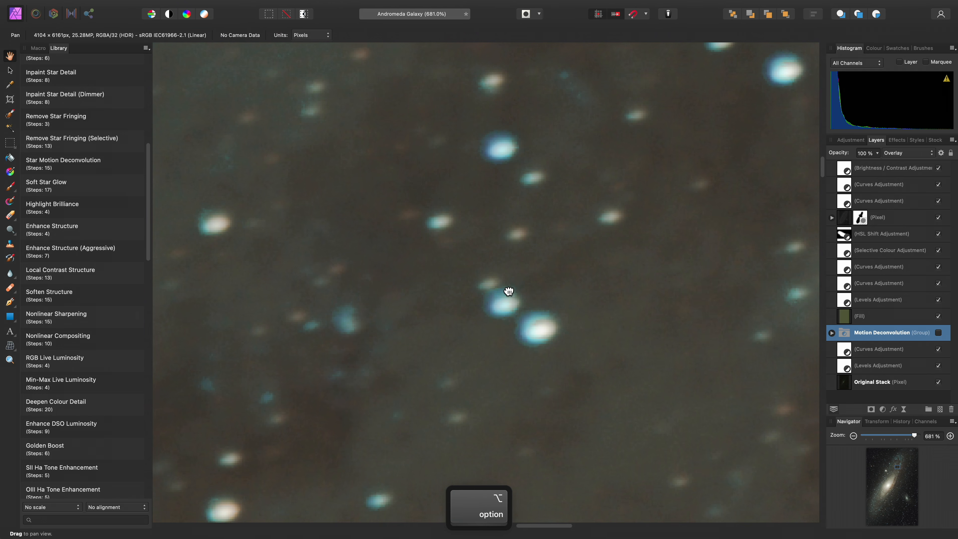
left_click_drag(514, 289, 487, 316)
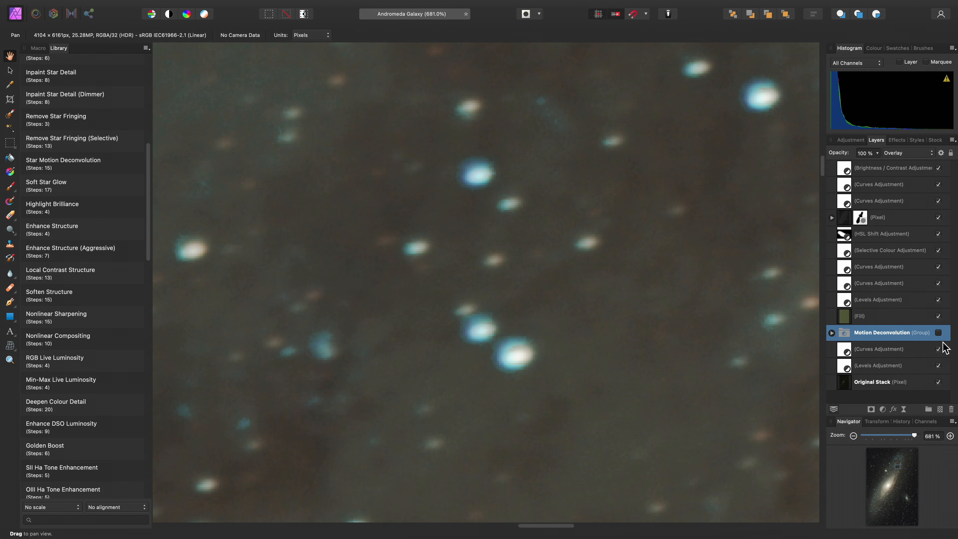
left_click(939, 333)
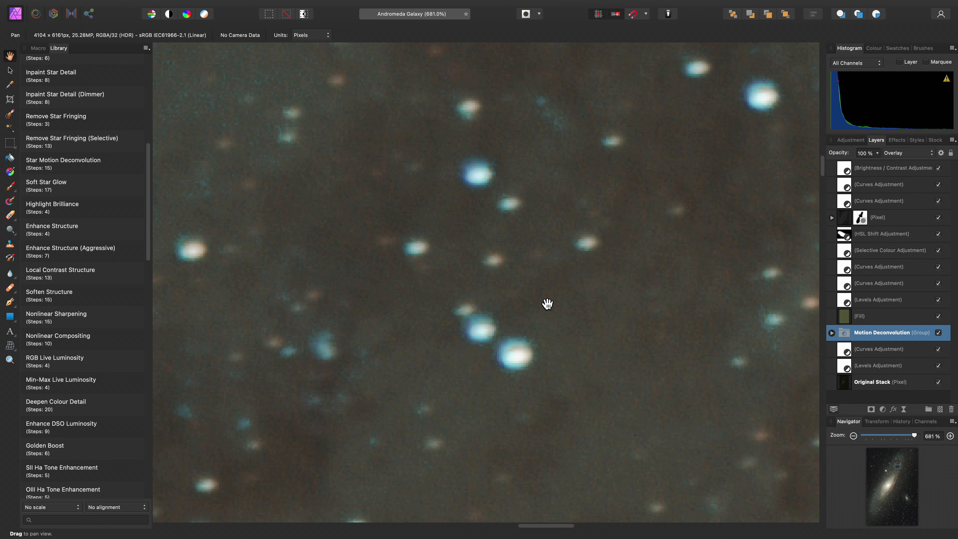
Step: Fine-tune the rotation of the Deconvolution motion blur filter inside the Motion Deconvolution group's Vivid Light Blend group
left_click(833, 333)
left_click(837, 349)
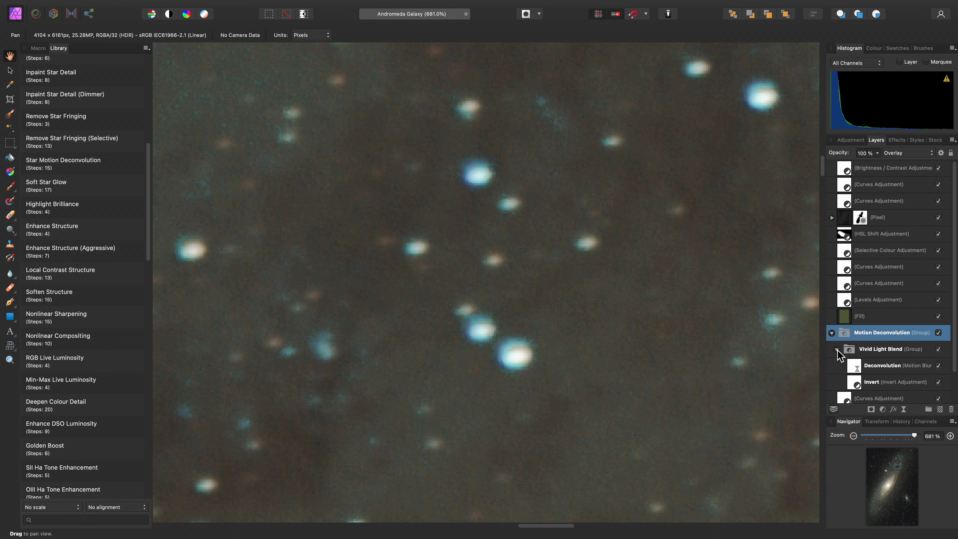
double_click(853, 366)
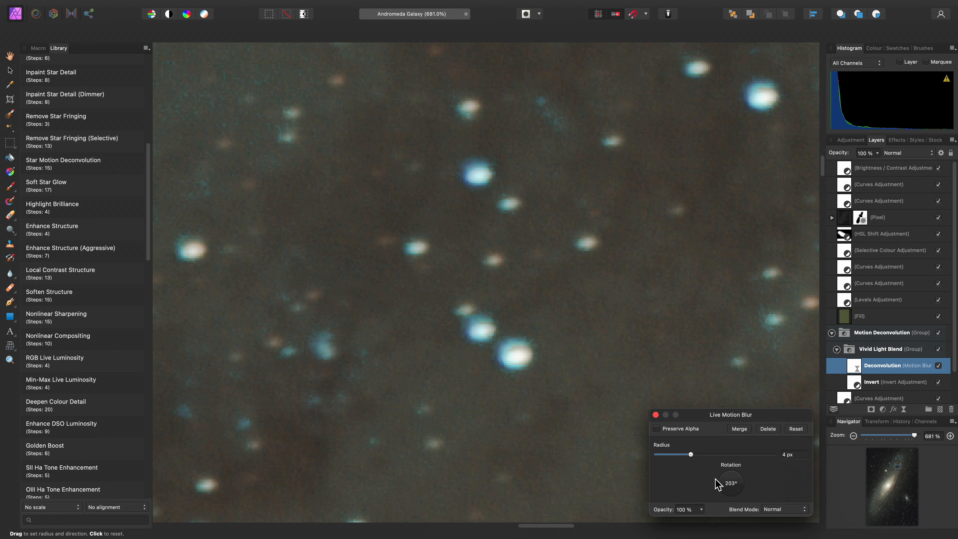
mouse_move(728, 491)
left_mouse_down()
mouse_move(741, 496)
mouse_move(720, 484)
left_mouse_up()
left_click(656, 415)
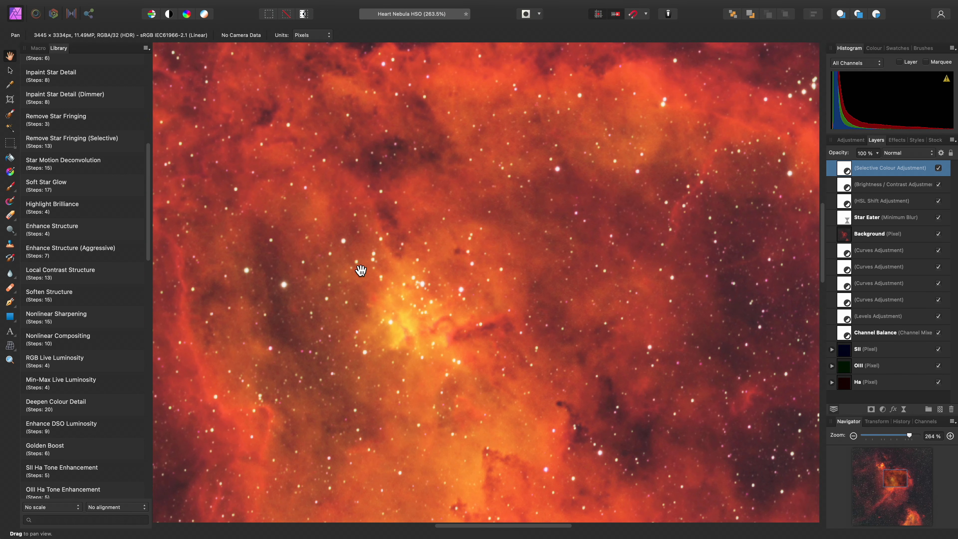
Step: Apply the Soft Star Glow macro to the Heart Nebula HSO image and adjust the glow layer's opacity
left_click(104, 194)
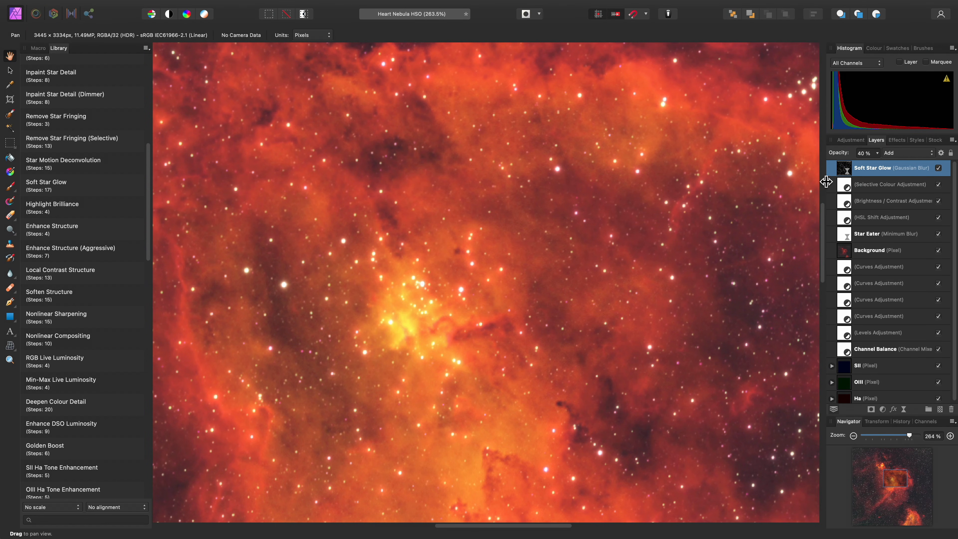
left_click_drag(878, 153, 893, 175)
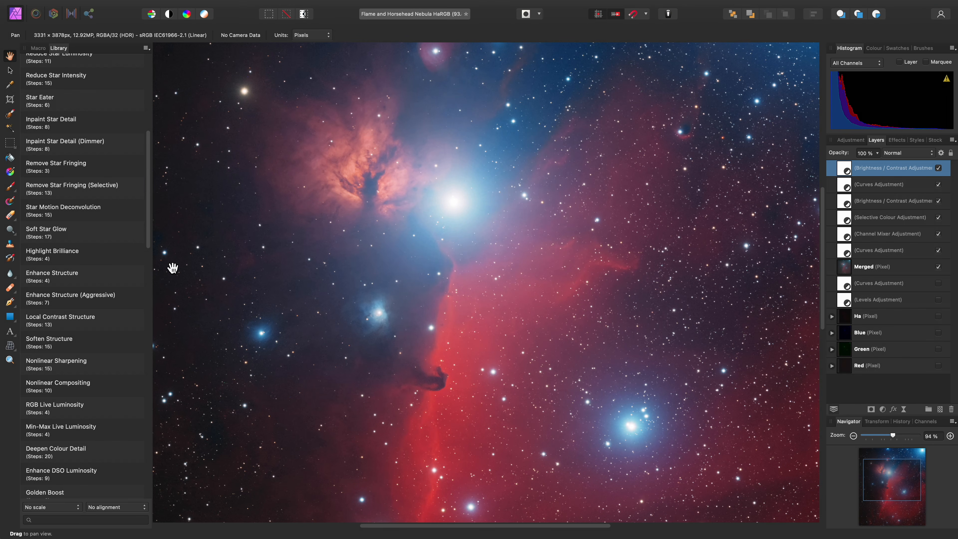
Step: Apply the Highlight Brilliance macro to the Flame and Horsehead Nebula image and adjust the new filter's opacity
left_click(105, 259)
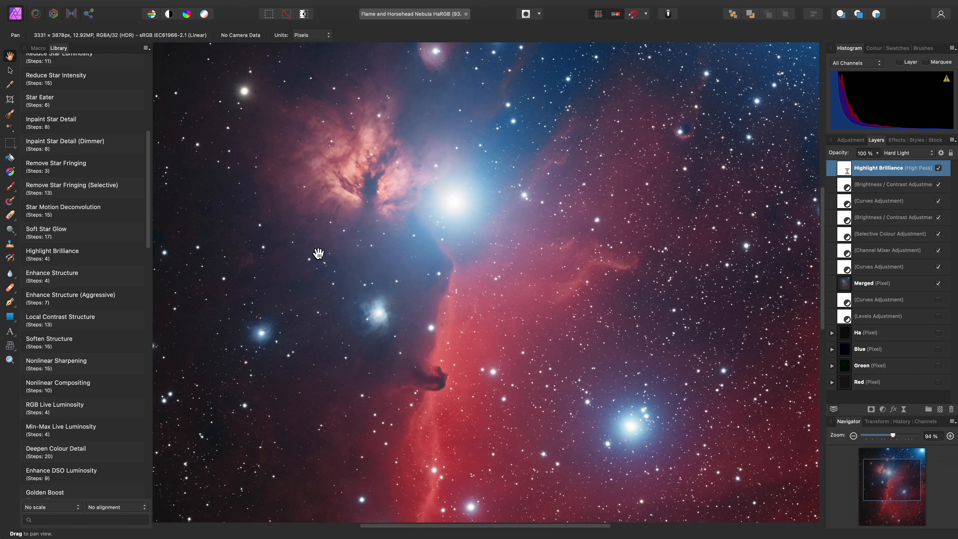
left_click(878, 153)
left_click_drag(876, 163, 842, 183)
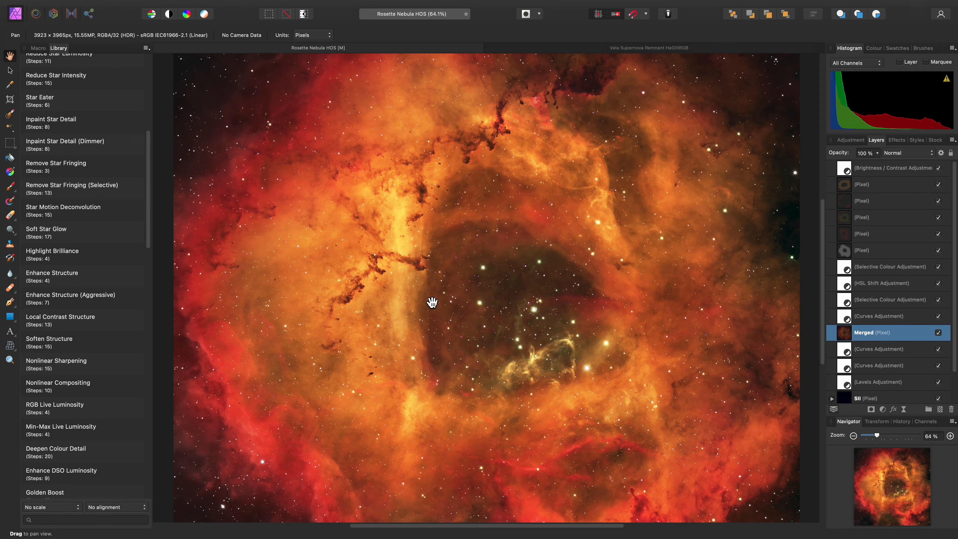
Step: Apply the Enhance Structure macro above the Rosette Nebula's Merged layer, trying the filter at the top of the stack and at different opacities
left_click(119, 280)
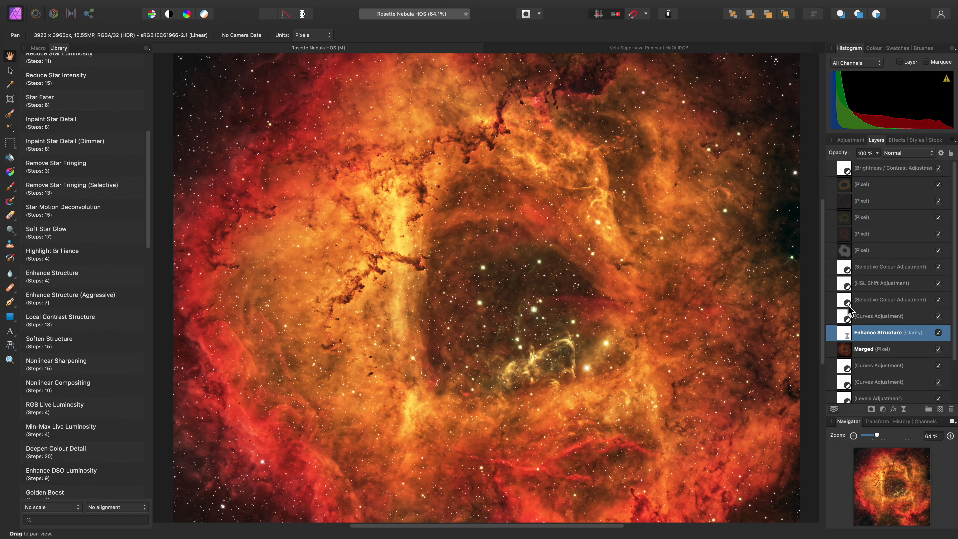
left_click_drag(845, 334, 838, 170)
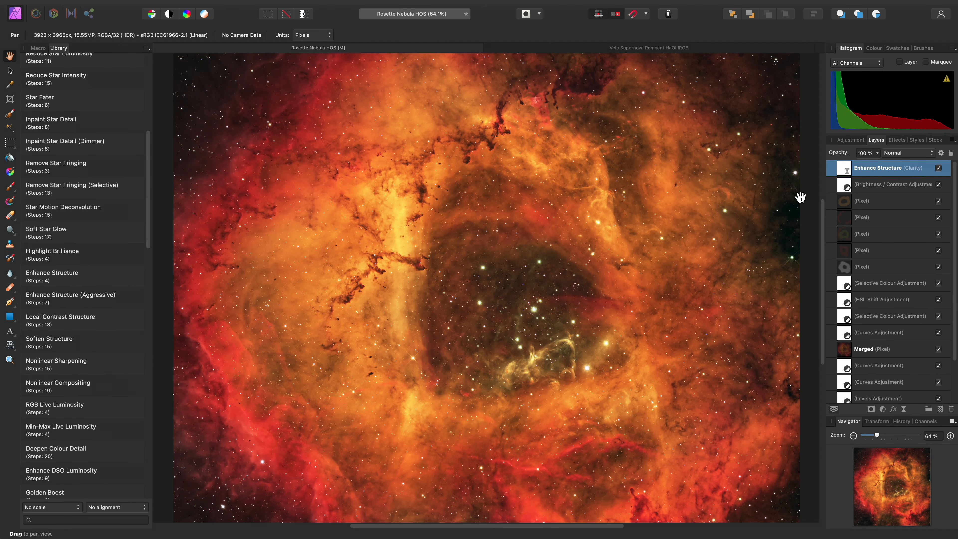
left_click_drag(845, 171, 836, 345)
left_click_drag(877, 153, 891, 175)
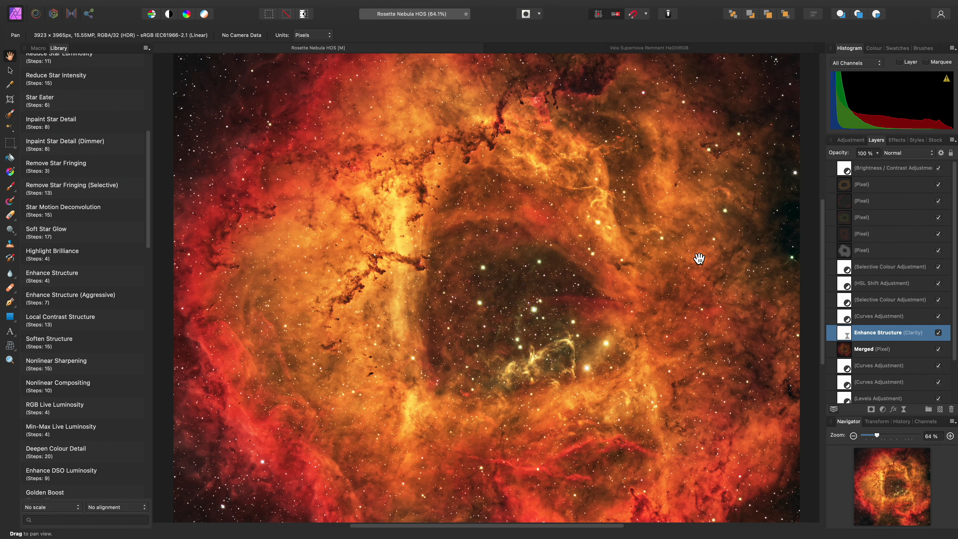
Step: Invert the Enhance Structure filter's mask to hide its effect across the Rosette Nebula
scroll(600, 283, "down", 5, "alt")
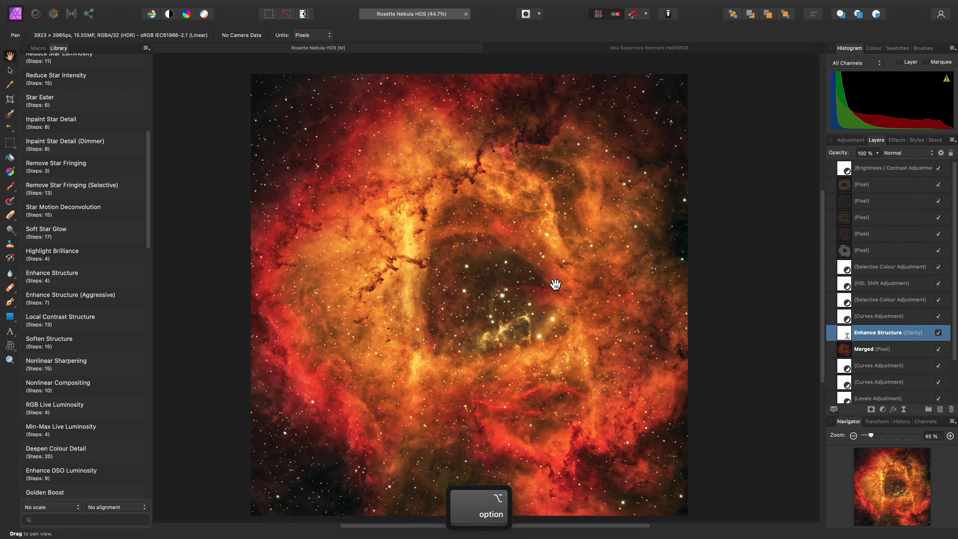
left_click(197, 6)
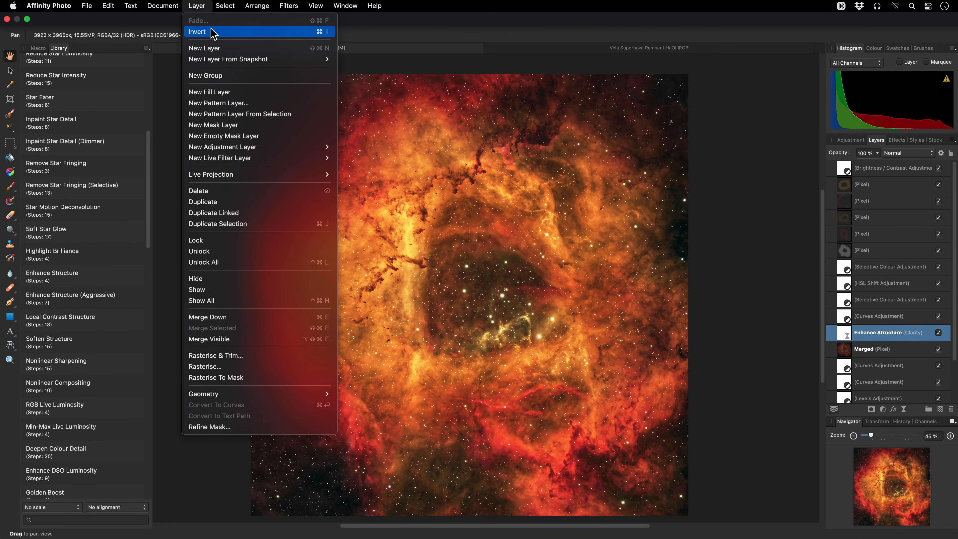
left_click(490, 220)
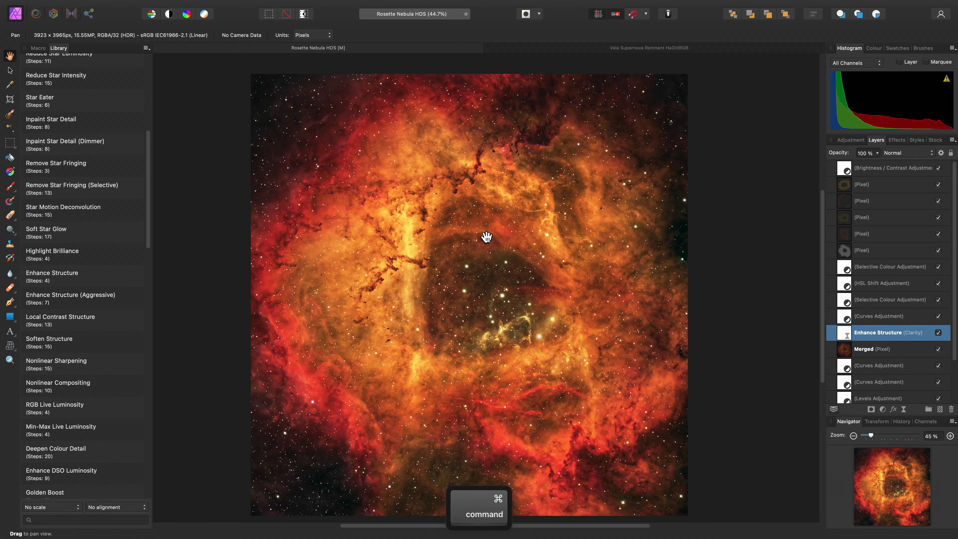
key("super+i")
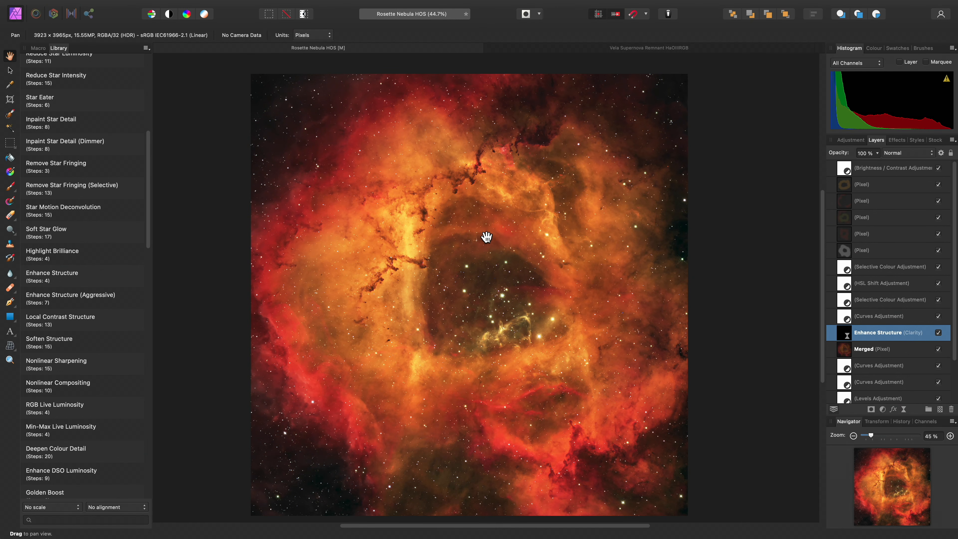
Step: Paint white over the nebula's ring on the Enhance Structure mask with a 1169 px brush at 0% hardness
key("b")
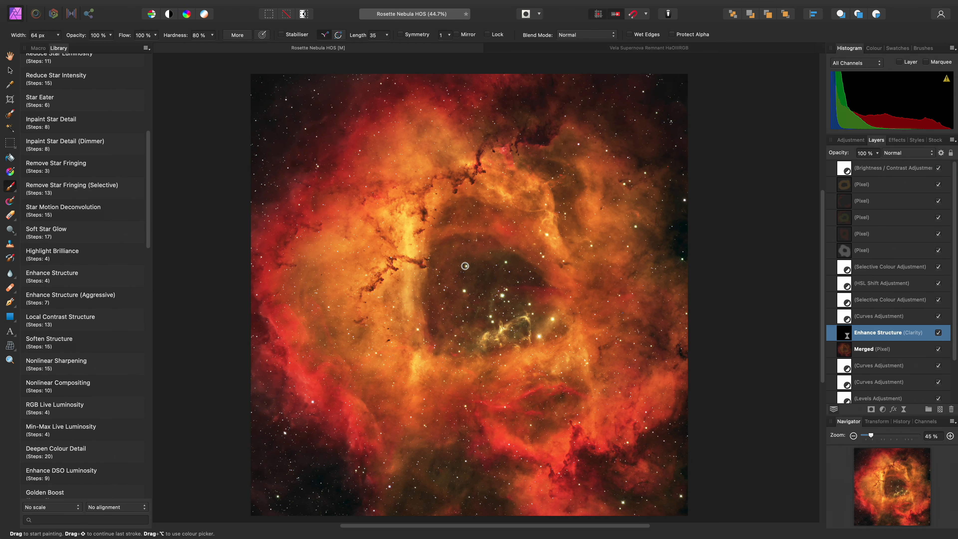
mouse_move(453, 296)
left_mouse_down()
mouse_move(516, 302)
mouse_move(516, 271)
left_mouse_up()
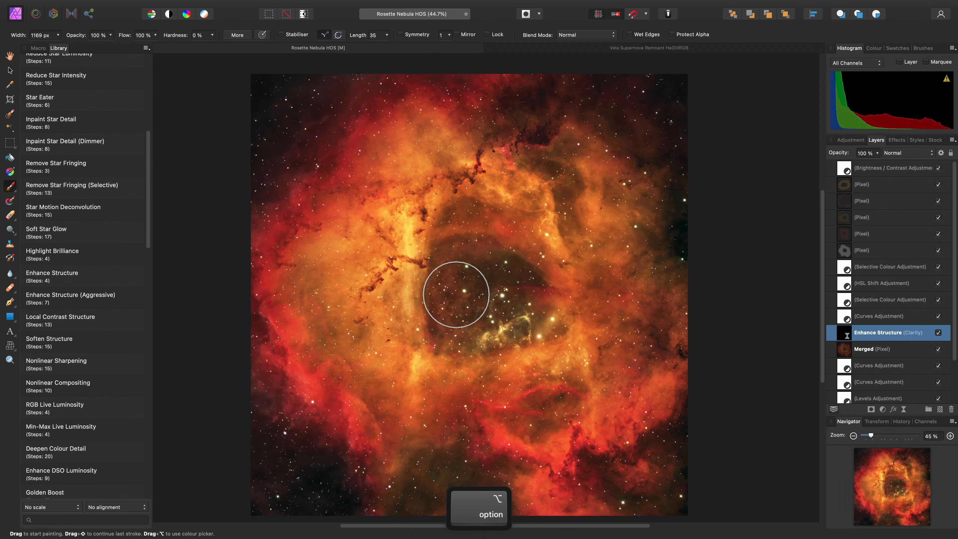
left_click(874, 48)
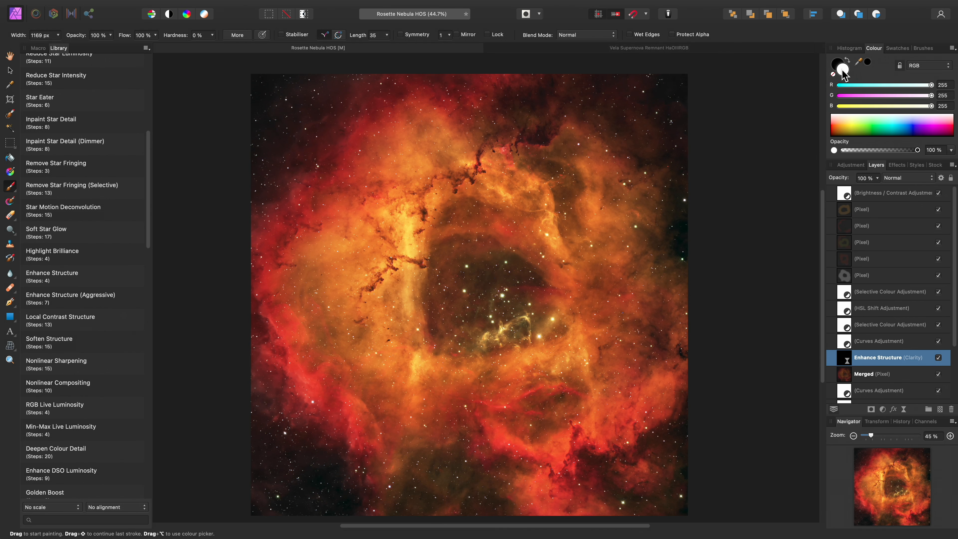
mouse_move(364, 257)
left_mouse_down()
mouse_move(368, 316)
mouse_move(418, 214)
mouse_move(517, 202)
mouse_move(603, 310)
mouse_move(550, 400)
mouse_move(438, 392)
mouse_move(392, 321)
mouse_move(425, 291)
mouse_move(453, 214)
mouse_move(349, 215)
mouse_move(427, 388)
mouse_move(594, 320)
mouse_move(531, 202)
mouse_move(368, 349)
mouse_move(580, 355)
mouse_move(529, 357)
mouse_move(392, 305)
mouse_move(486, 223)
mouse_move(449, 357)
left_mouse_up()
scroll(449, 357, "up", 3)
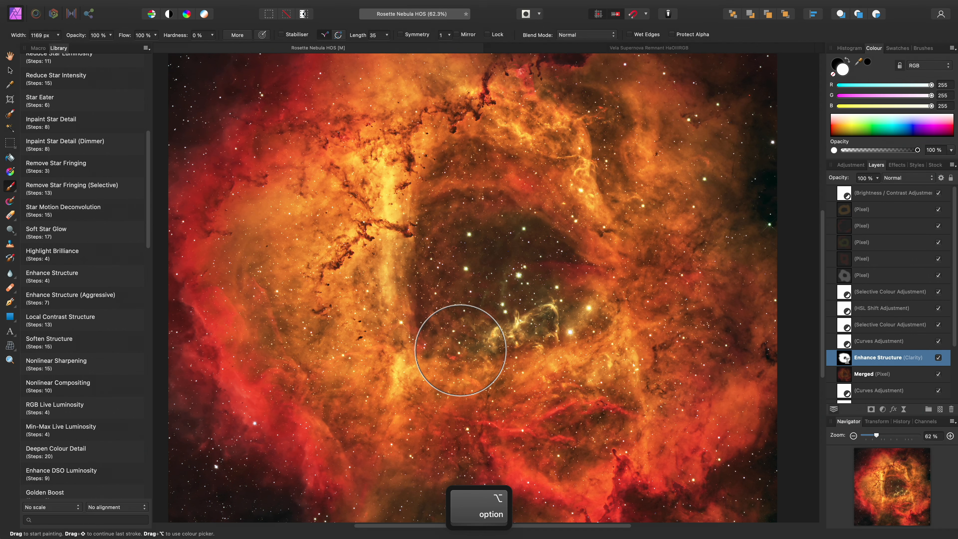
key("h")
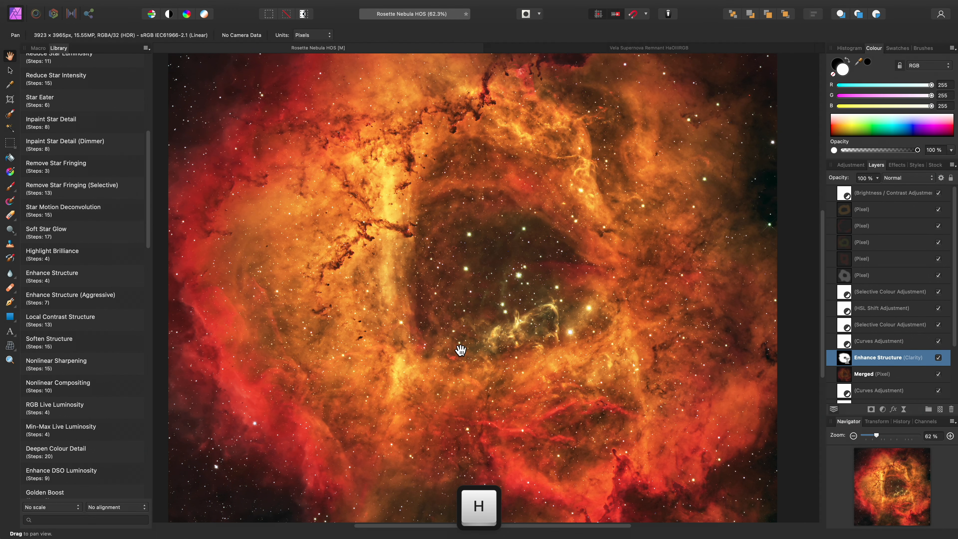
Step: Apply the Enhance Structure (Aggressive) macro to the Vela Supernova Remnant image and view the nebula's filaments up close
left_click(595, 51)
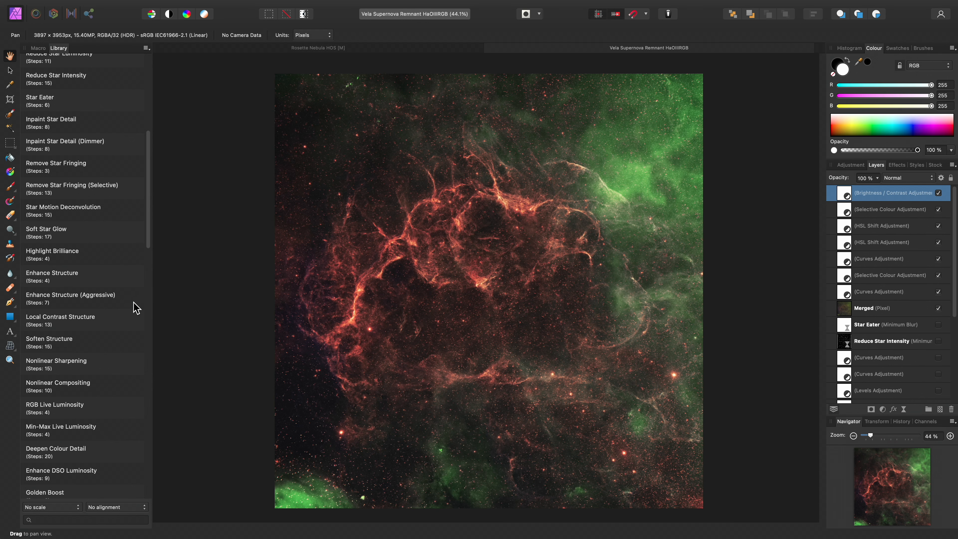
left_click(120, 302)
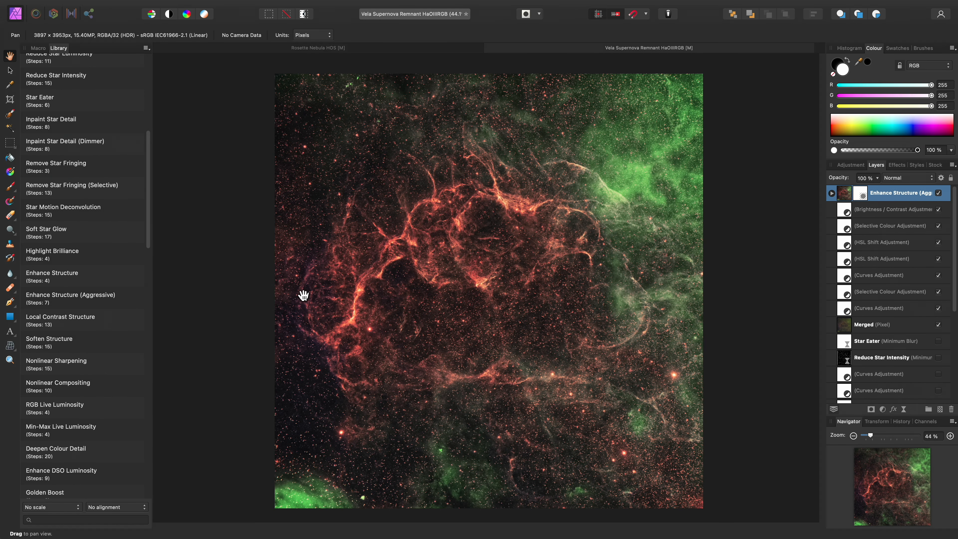
scroll(455, 281, "up", 5)
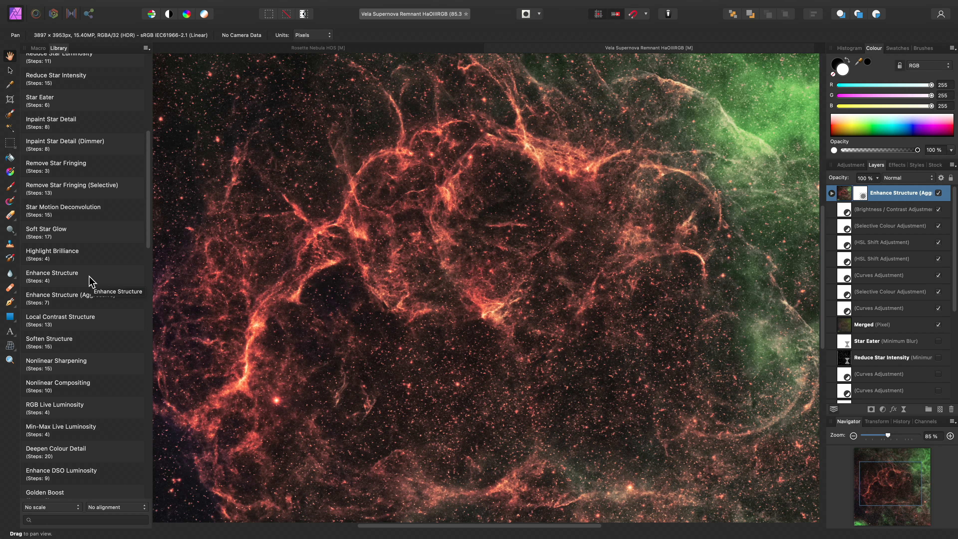
Step: Invert the Enhance Structure (Aggressive) layer's mask to hide its effect across the Vela Supernova Remnant
left_click(832, 194)
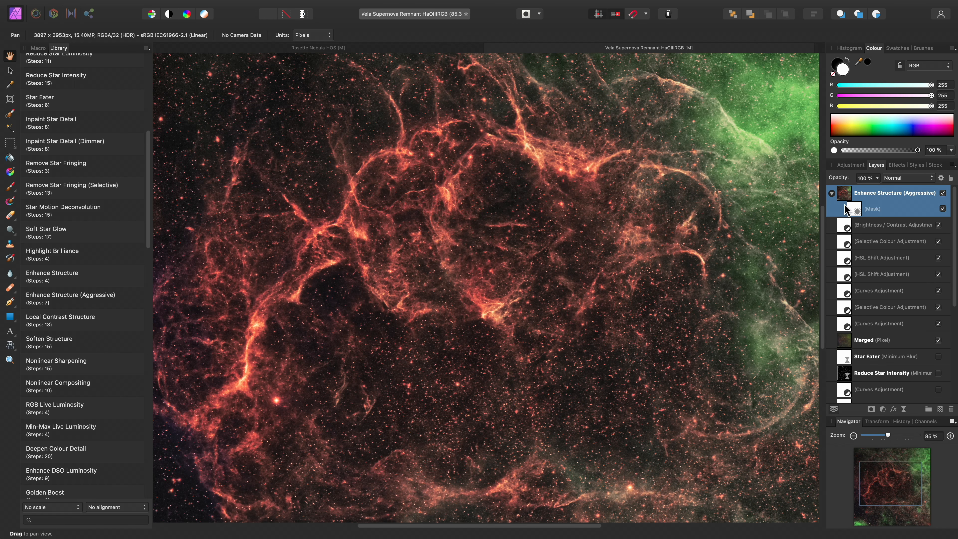
left_click(857, 213)
scroll(519, 274, "down", 3)
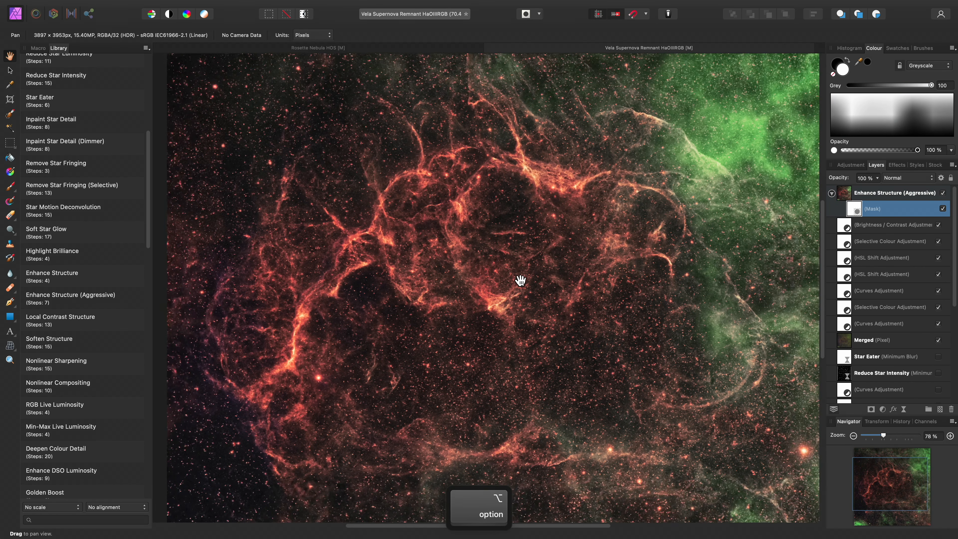
key("super+i")
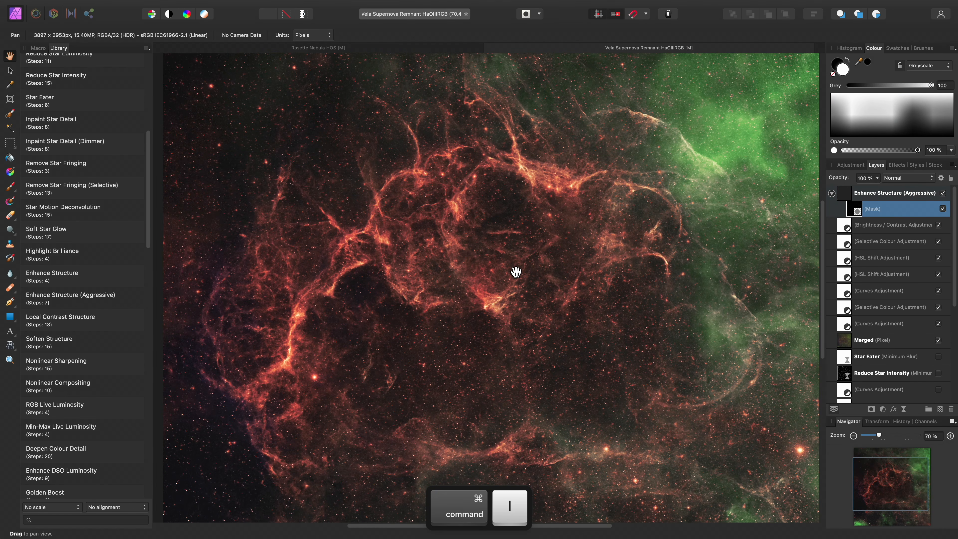
Step: Paint white over the remnant's red filaments on the Enhance Structure (Aggressive) mask with a 1169 px brush at 0% hardness
key("b")
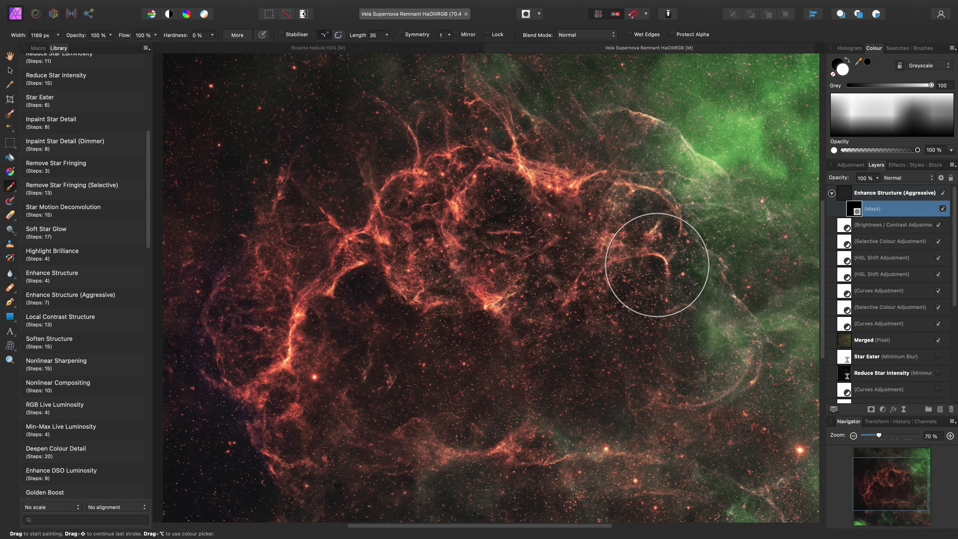
scroll(601, 279, "down", 1)
left_click_drag(596, 266, 390, 308)
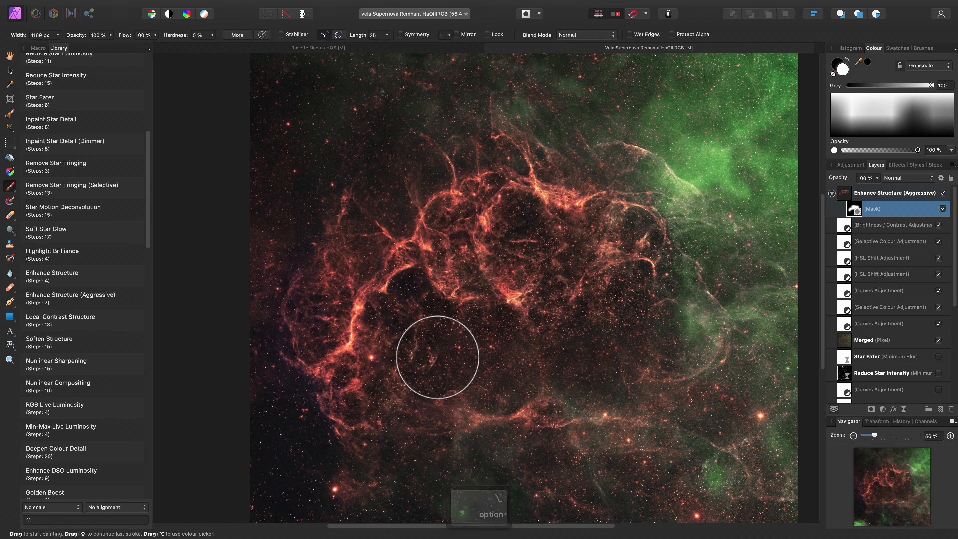
mouse_move(617, 211)
left_mouse_down()
mouse_move(692, 194)
mouse_move(600, 170)
mouse_move(601, 151)
mouse_move(316, 294)
left_mouse_up()
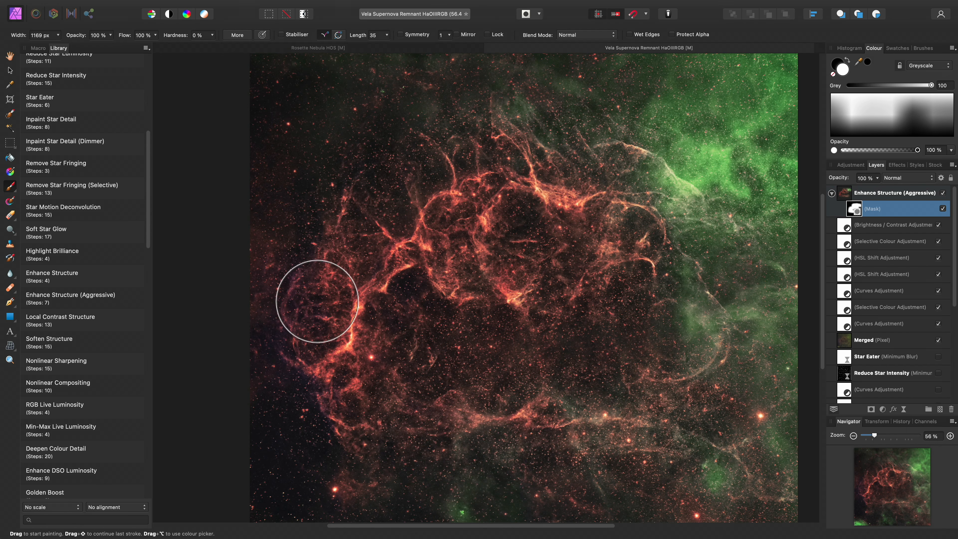
key("h")
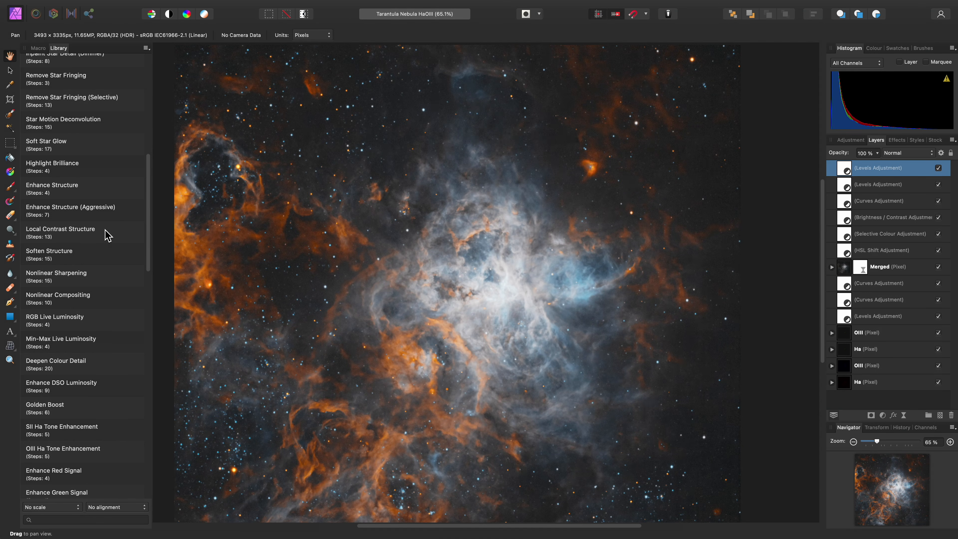
Step: Apply the Local Contrast Structure macro to the Tarantula Nebula image and invert the mask of its group
left_click(106, 231)
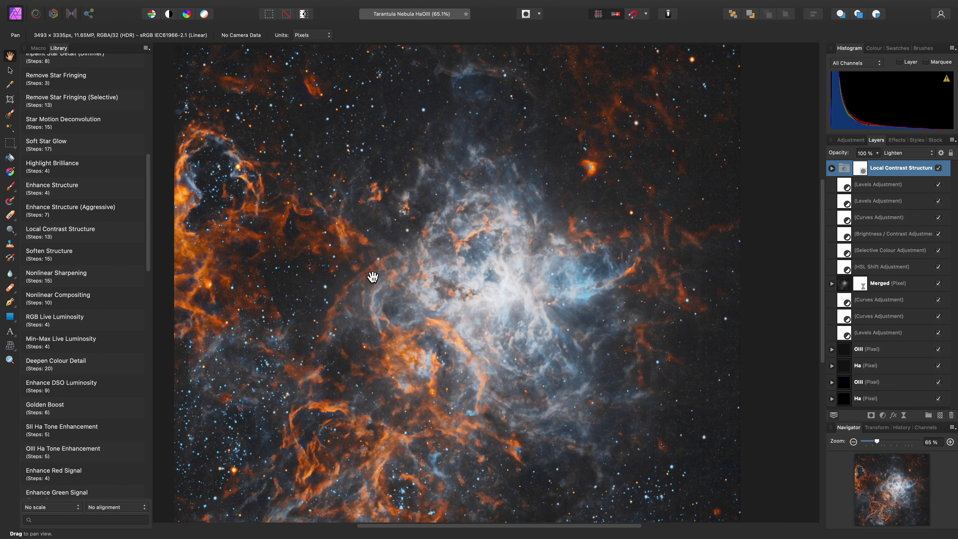
left_click(832, 168)
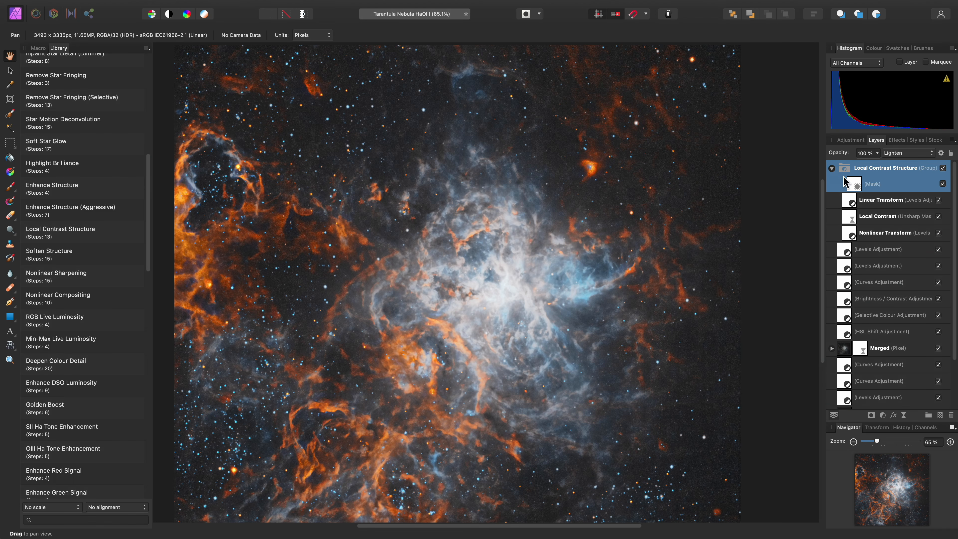
left_click(855, 185)
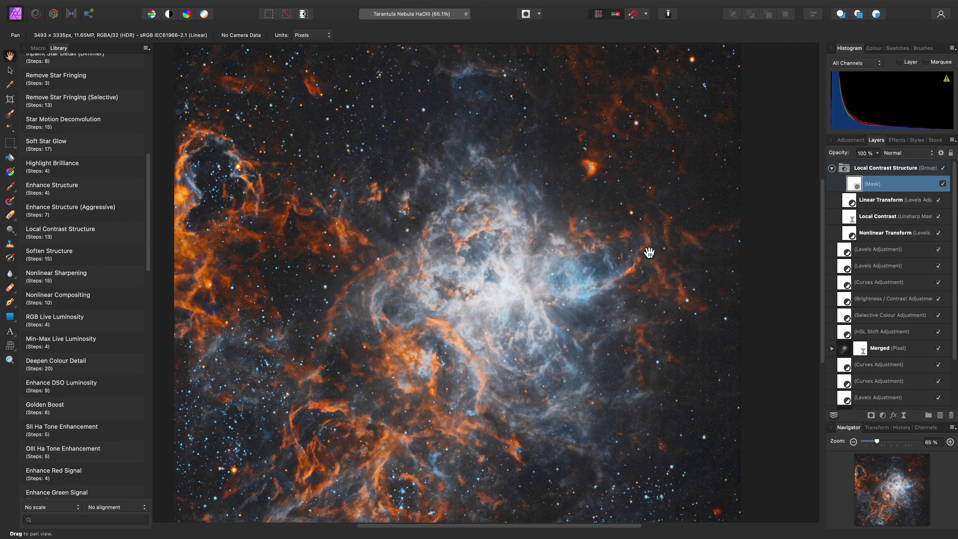
key("super+i")
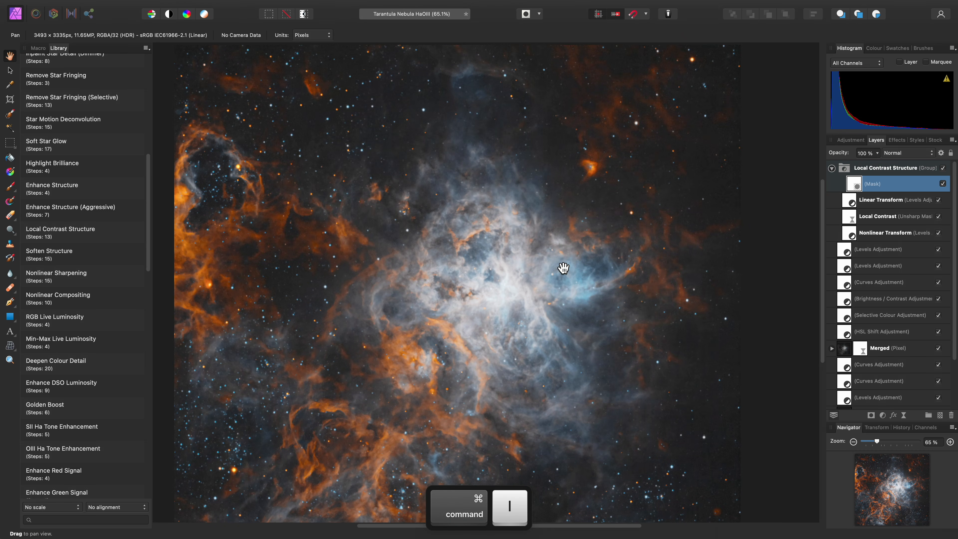
Step: Paint white over the Tarantula Nebula's bright core on the Local Contrast Structure mask with a large brush at 0% hardness
key("b")
left_click_drag(488, 295, 570, 294)
left_click(874, 47)
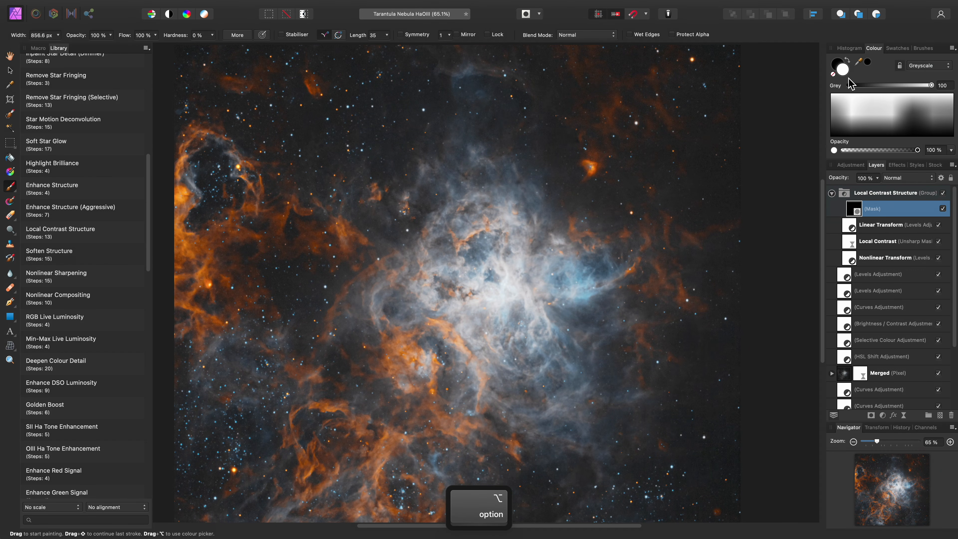
left_click_drag(578, 256, 564, 236)
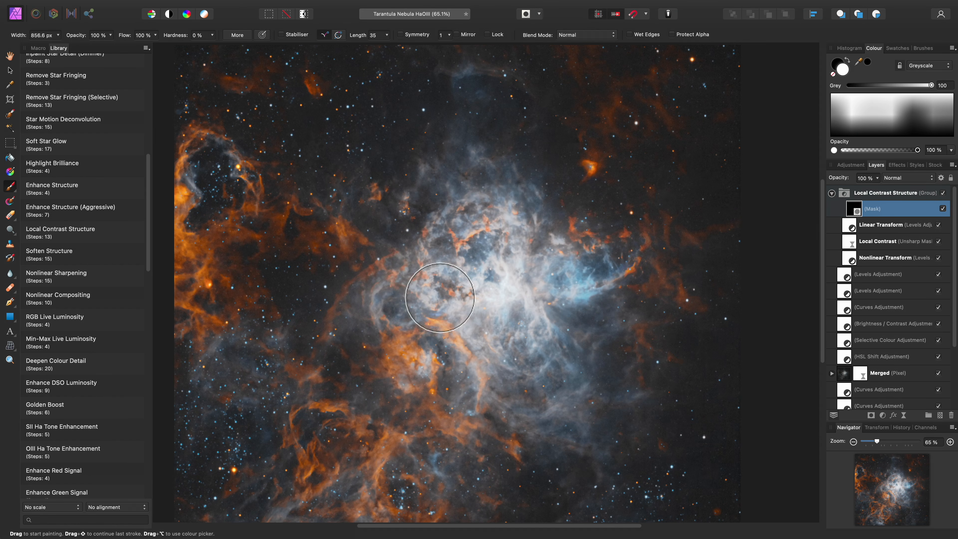
mouse_move(346, 260)
left_mouse_down()
mouse_move(430, 392)
mouse_move(503, 430)
mouse_move(499, 406)
mouse_move(552, 305)
mouse_move(489, 339)
mouse_move(628, 307)
mouse_move(587, 243)
mouse_move(549, 217)
mouse_move(465, 223)
mouse_move(440, 276)
mouse_move(637, 317)
left_mouse_up()
key("h")
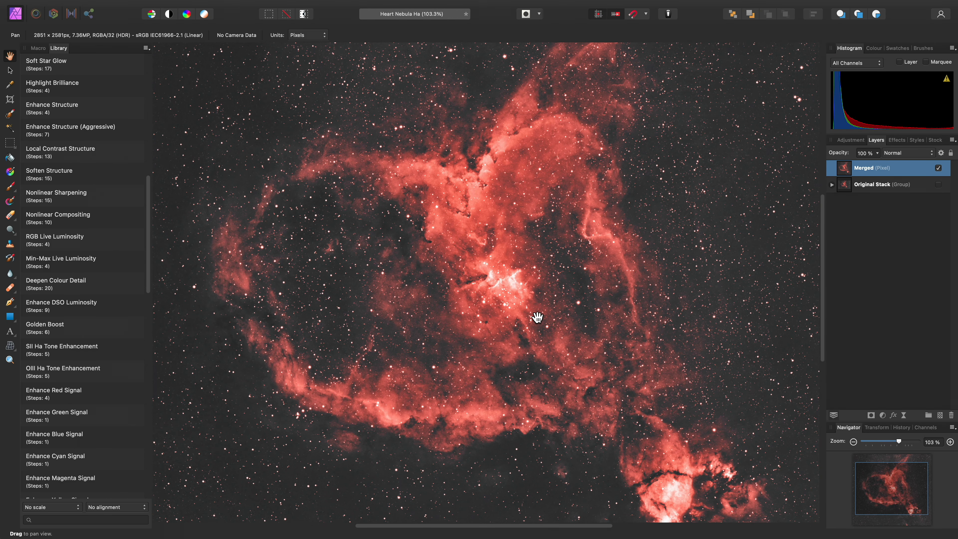
Step: Apply the Soften Structure macro to the Heart Nebula image and select the mask of its group
left_click(109, 183)
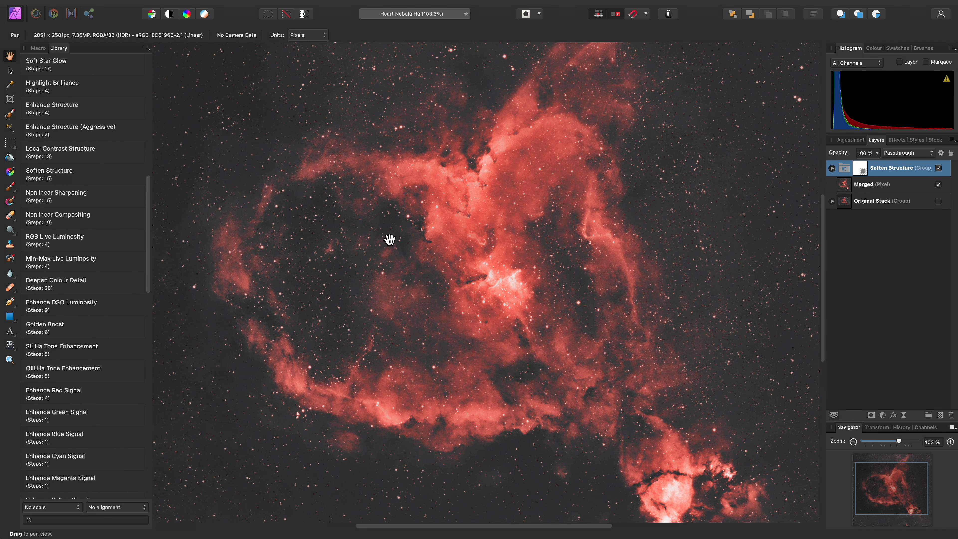
left_click(832, 168)
left_click(854, 185)
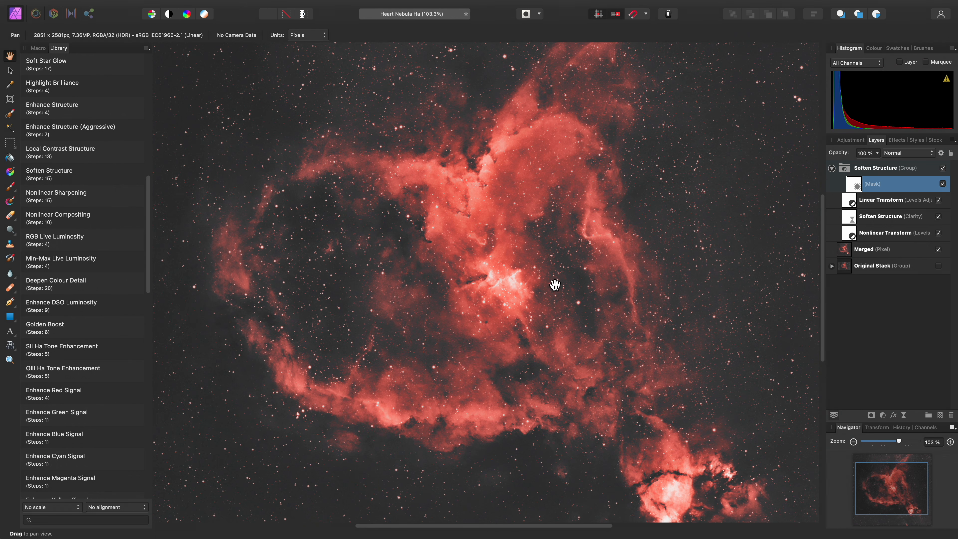
Step: Paint black over the Heart Nebula's bright structures on the Soften Structure mask with a 615.7 px brush at 0% hardness, and compare the group on and off
key("b")
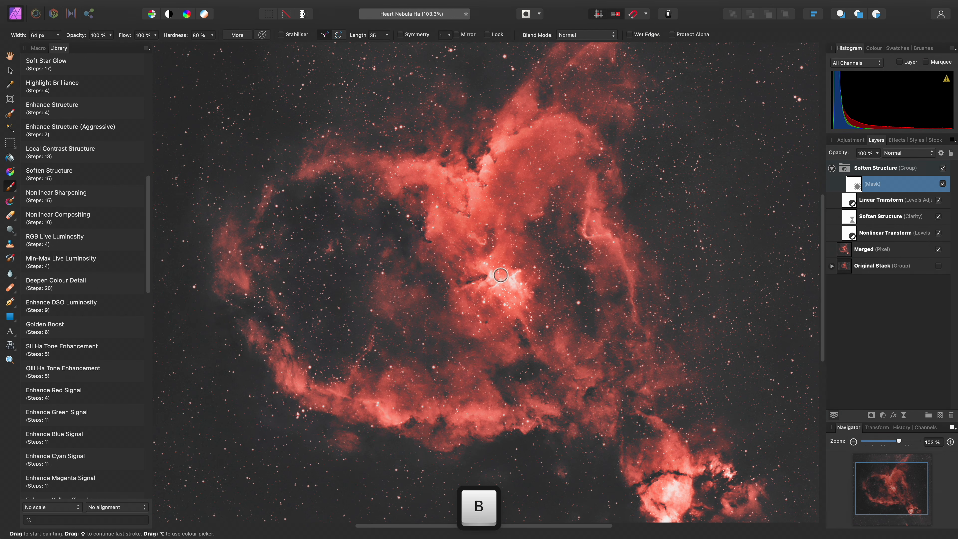
key("ctrl+alt")
mouse_move(484, 279)
left_mouse_down()
mouse_move(476, 278)
mouse_move(502, 278)
left_mouse_up()
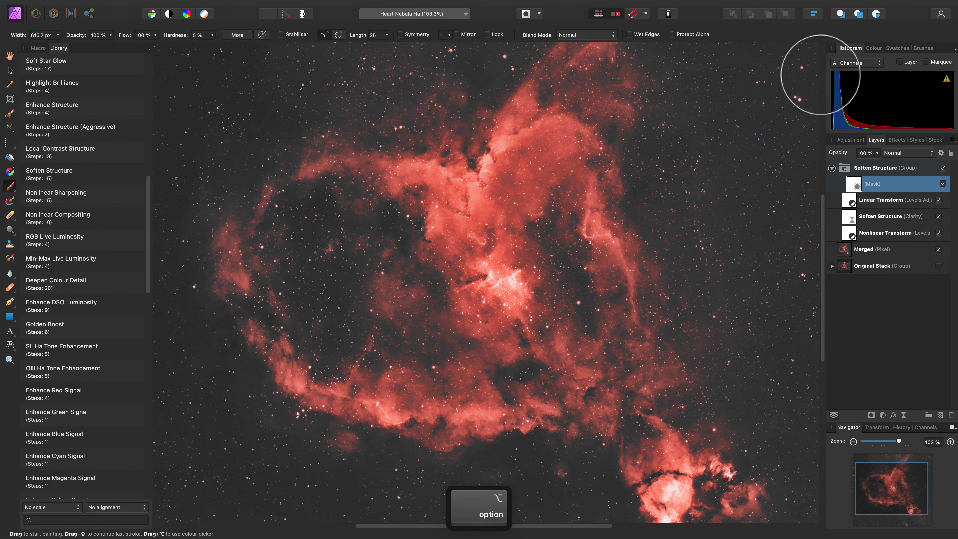
left_click(874, 48)
left_click(837, 64)
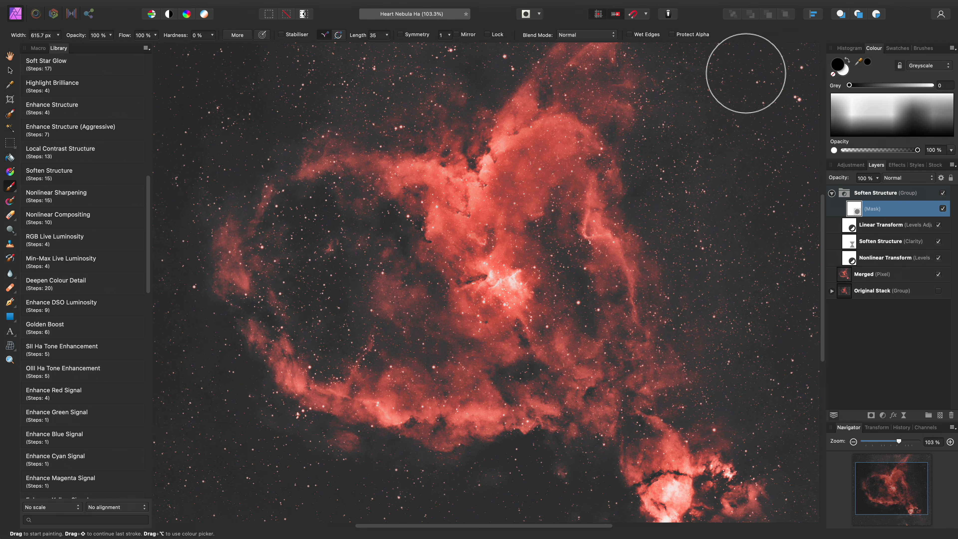
mouse_move(476, 281)
left_mouse_down()
mouse_move(540, 314)
mouse_move(590, 376)
mouse_move(510, 381)
mouse_move(468, 400)
mouse_move(392, 389)
left_mouse_up()
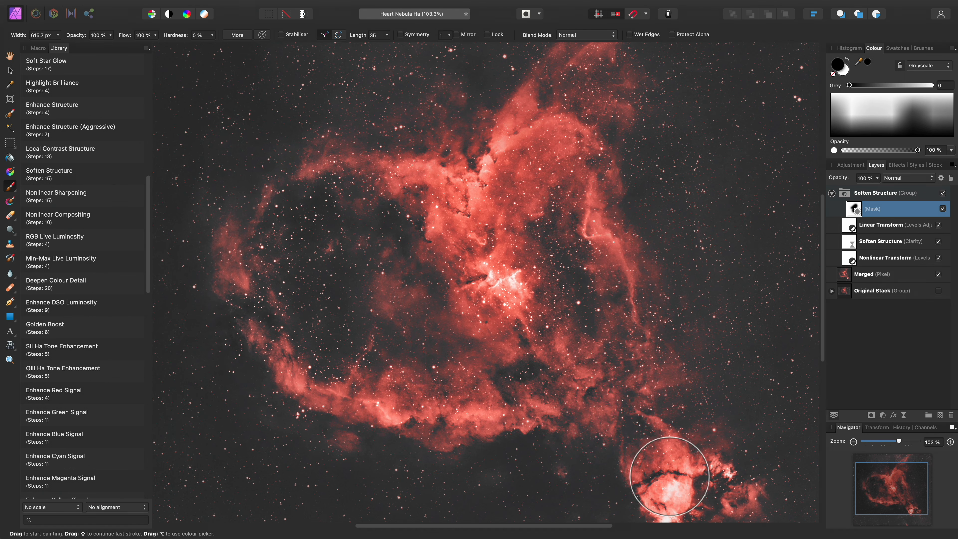
key("h")
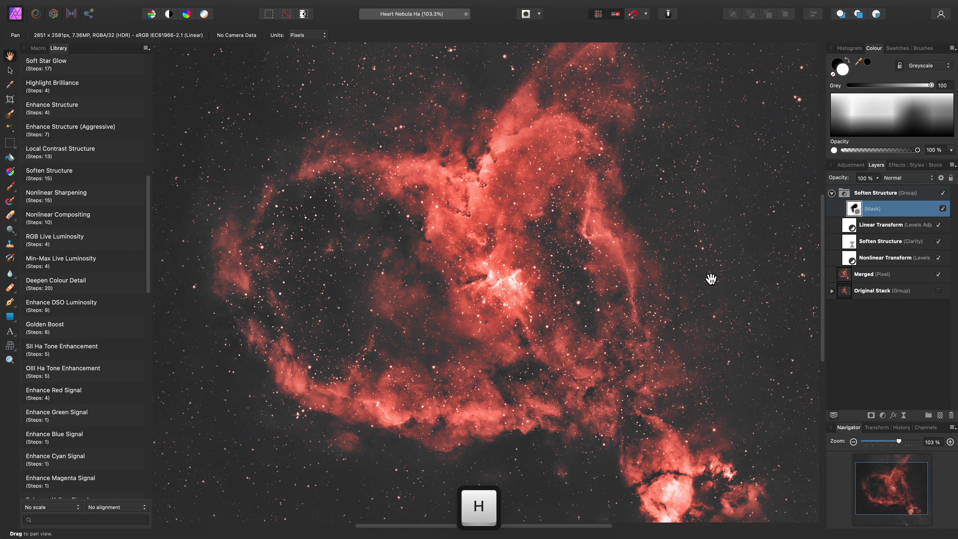
left_click(942, 193)
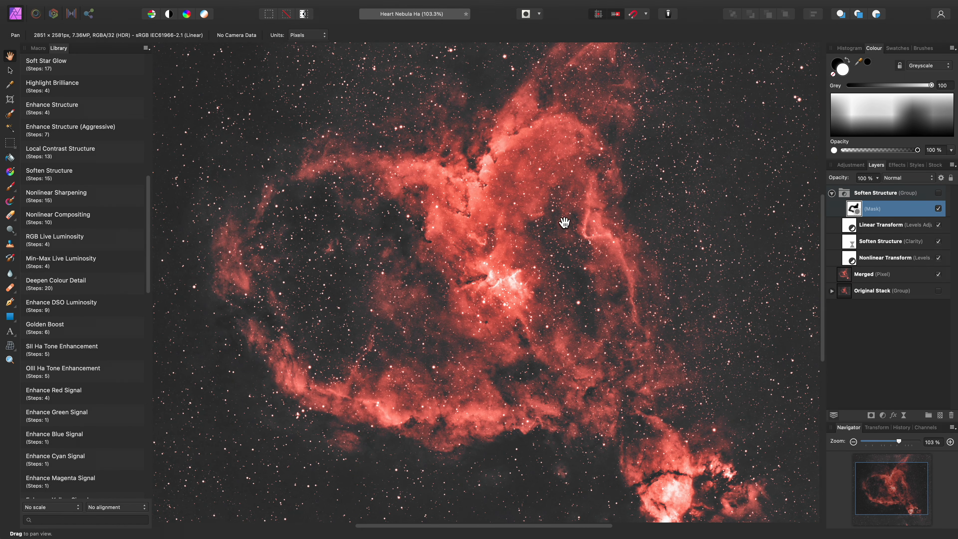
left_click(939, 193)
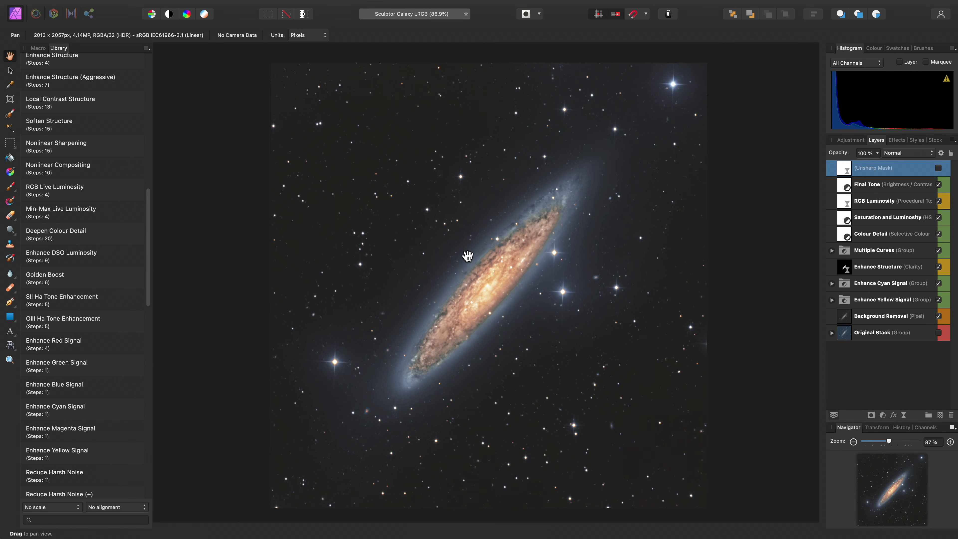
Step: Examine the Sculptor Galaxy image's stars at 400% zoom with the Unsharp Mask layer switched on and off
left_click_drag(466, 259, 478, 318)
key("super+2")
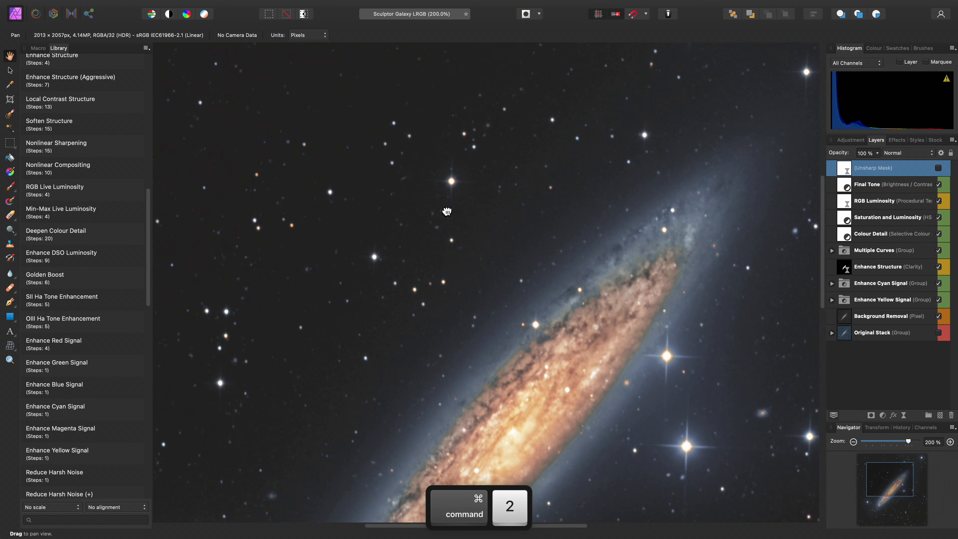
left_click_drag(445, 209, 471, 235)
key("super+3")
left_click_drag(342, 218, 543, 305)
left_click(938, 168)
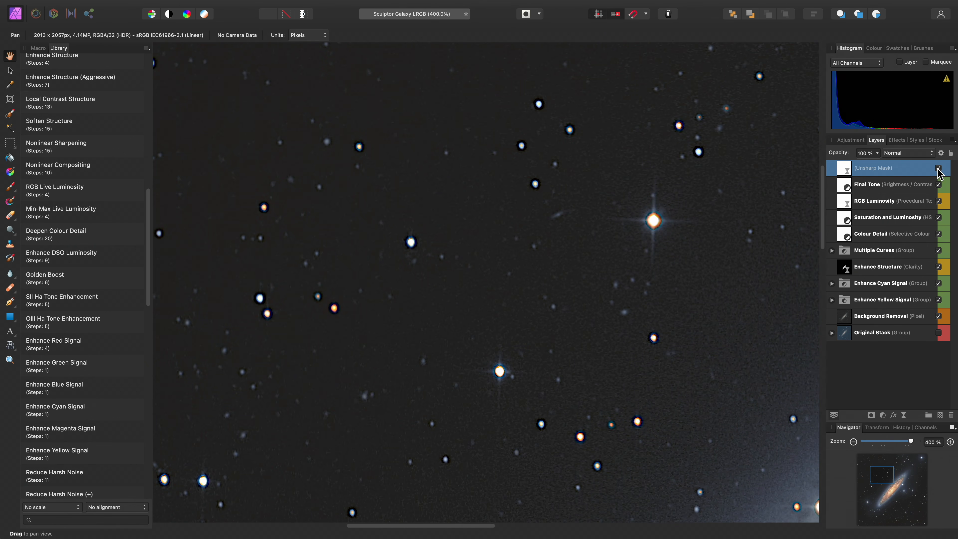
left_click_drag(452, 294, 626, 353)
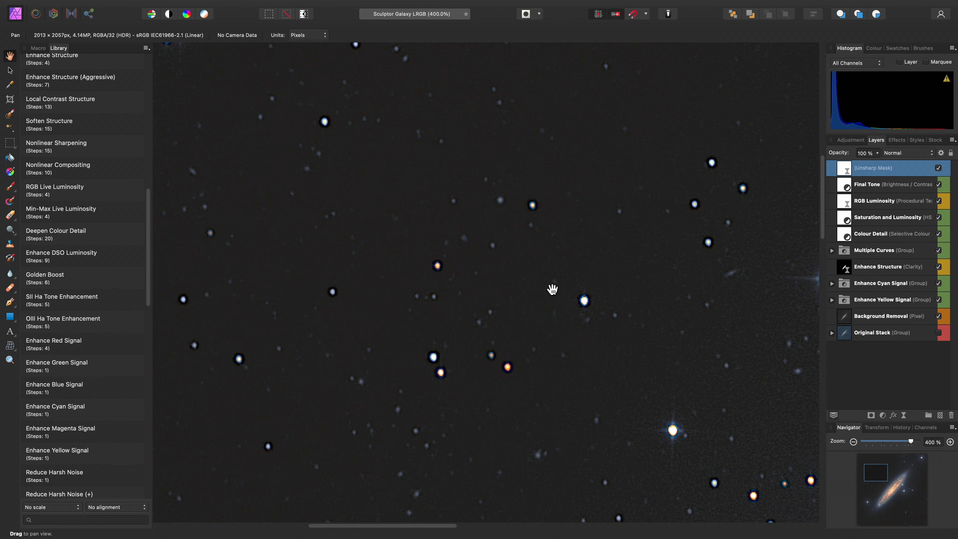
left_click(938, 169)
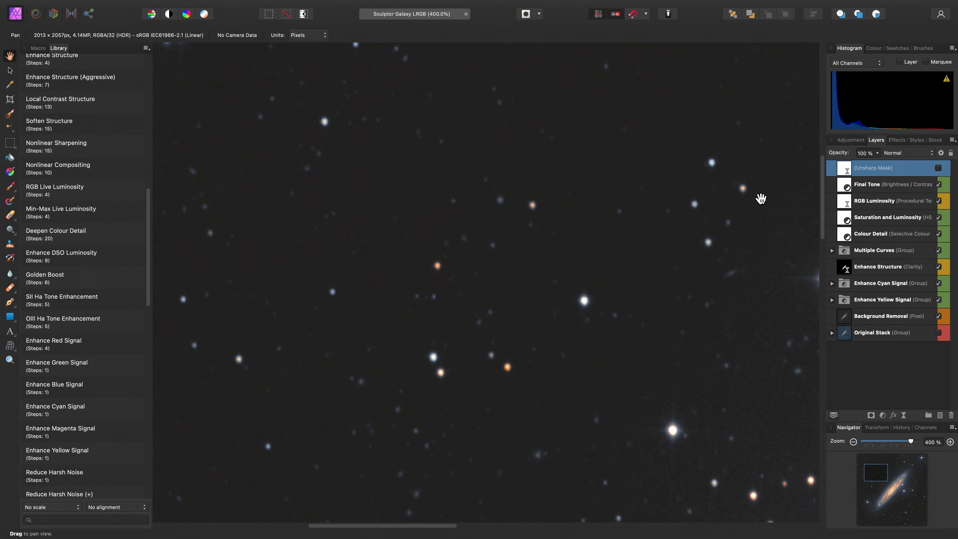
Step: Apply the Nonlinear Sharpening macro to the Sculptor Galaxy image and inspect the star edges across the background
left_click(101, 152)
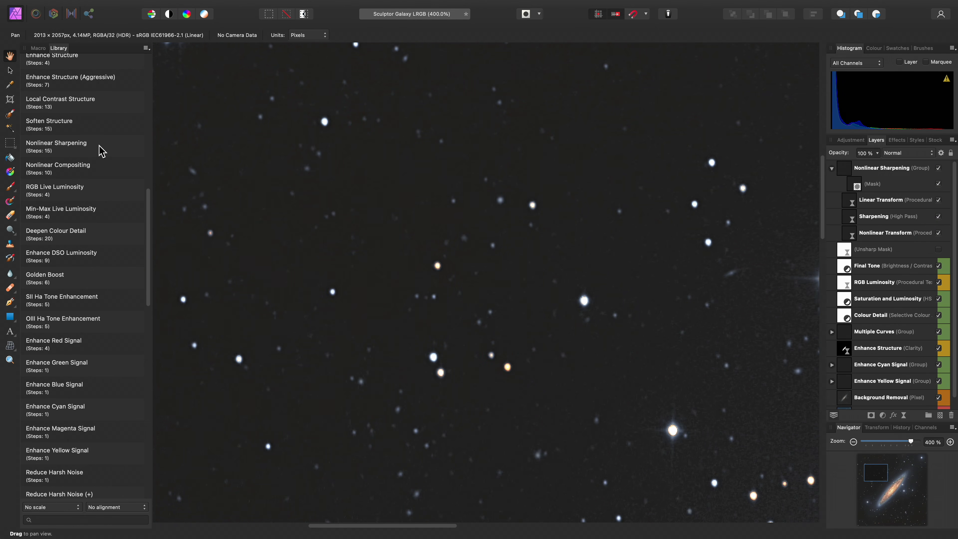
left_click_drag(404, 292, 536, 245)
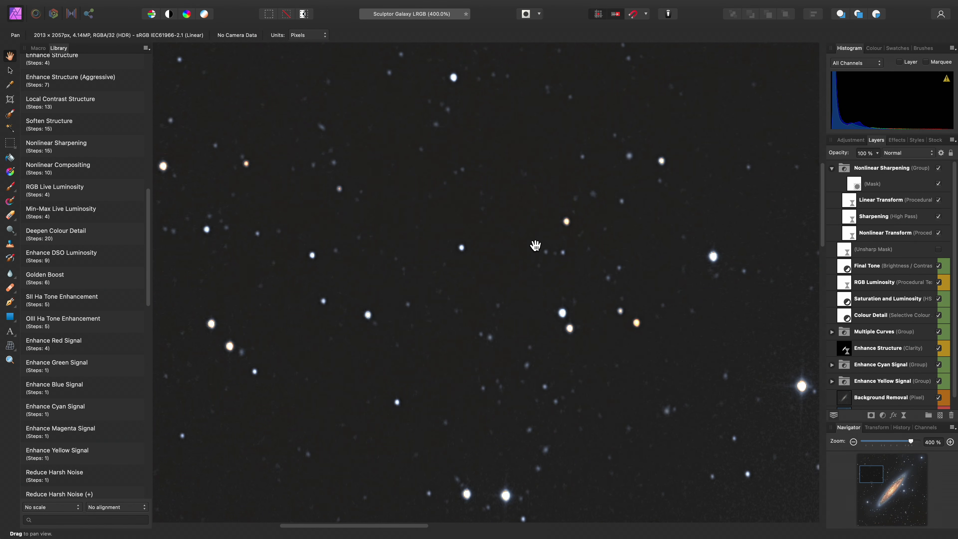
left_click_drag(651, 284, 486, 298)
left_click_drag(603, 274, 467, 317)
left_click_drag(651, 251, 608, 290)
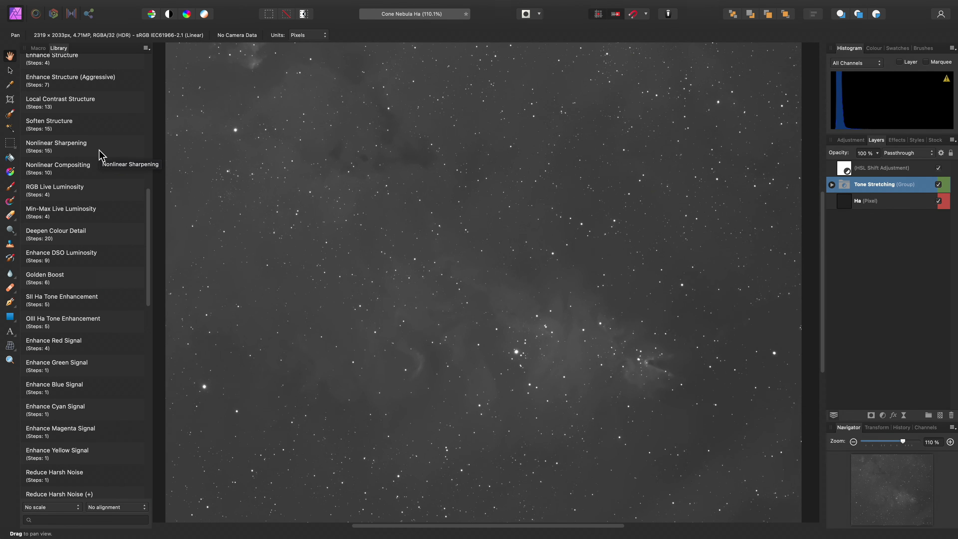
Step: Apply the Nonlinear Compositing macro above the Cone Nebula's Tone Stretching group and add a Gradient Map adjustment between its two transforms
left_click(103, 176)
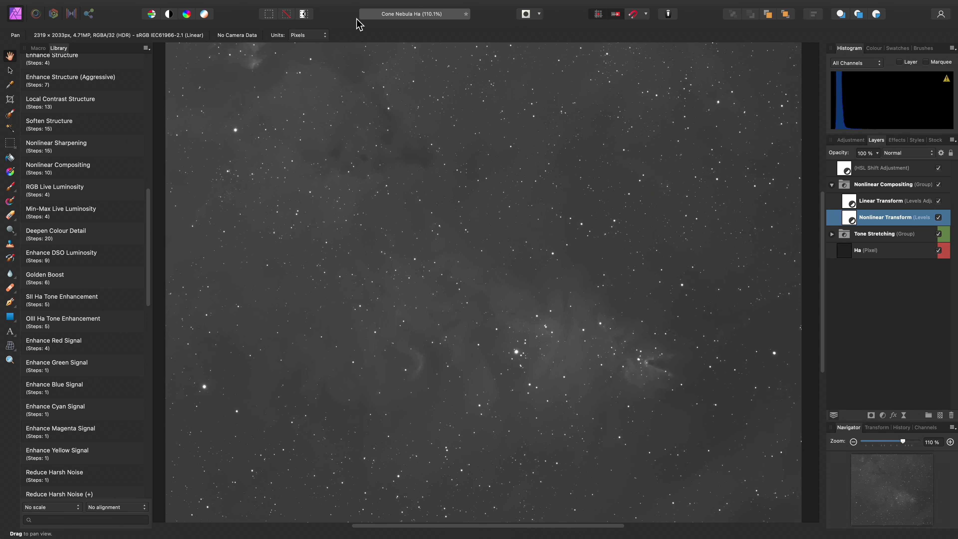
mouse_move(346, 4)
left_click(203, 7)
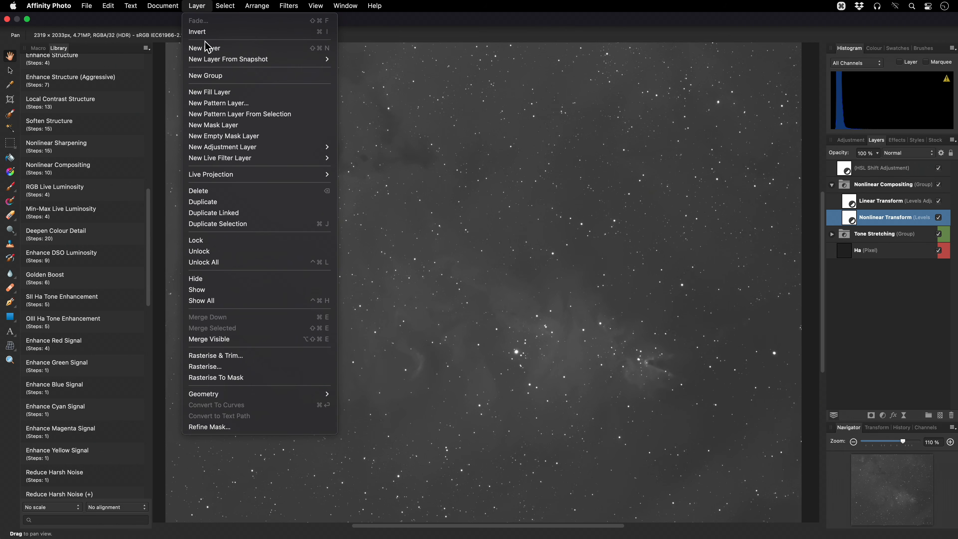
mouse_move(270, 149)
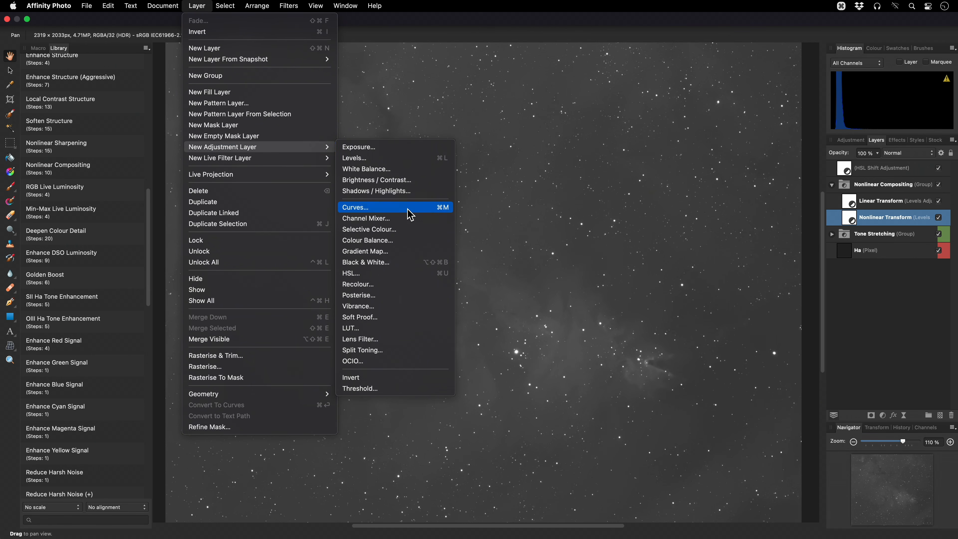
left_click(416, 255)
Step: Recolour the Gradient Map with a black start stop, a red middle stop and a white end stop
left_click(634, 446)
left_click(668, 489)
left_click(677, 351)
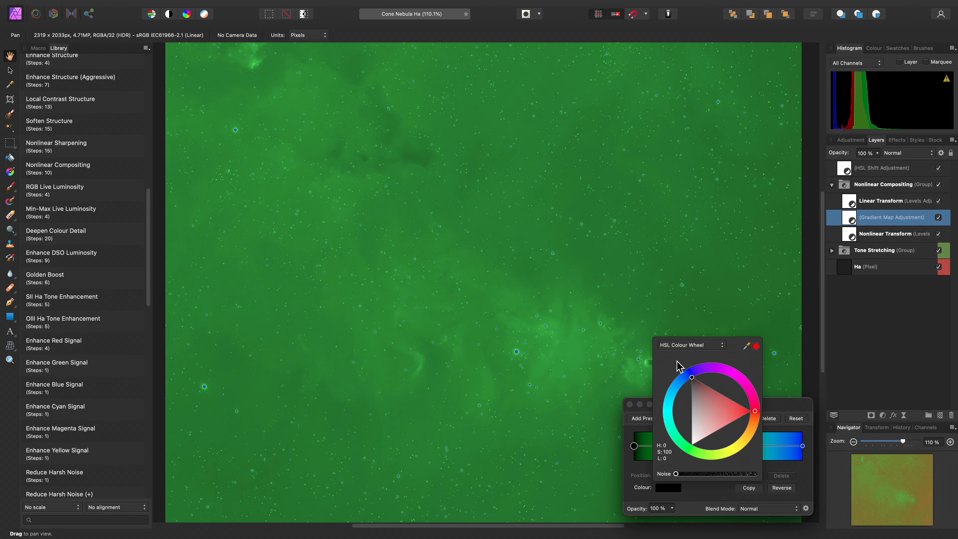
left_click(801, 446)
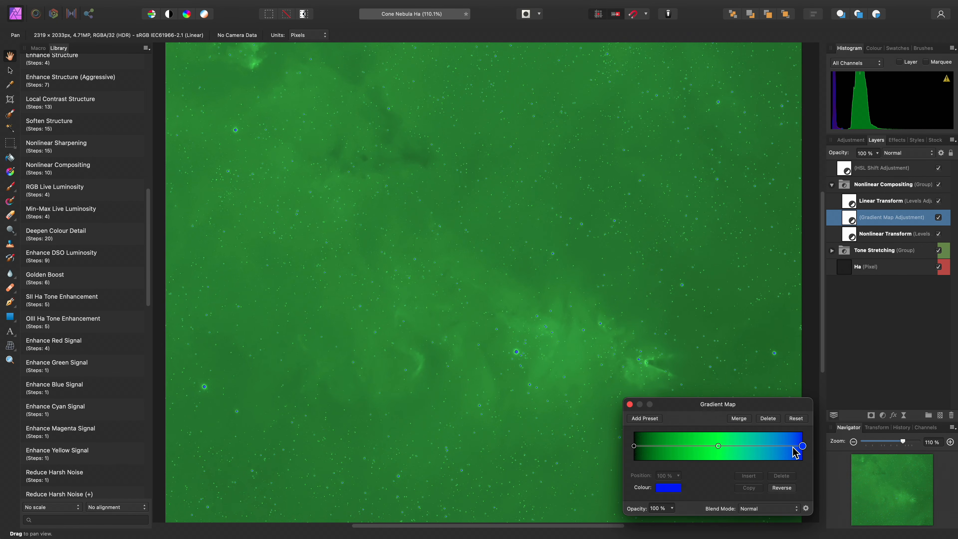
left_click(668, 488)
left_click(719, 407)
left_click_drag(739, 409, 772, 414)
left_click(777, 406)
left_click(719, 446)
left_click(671, 489)
left_click(758, 413)
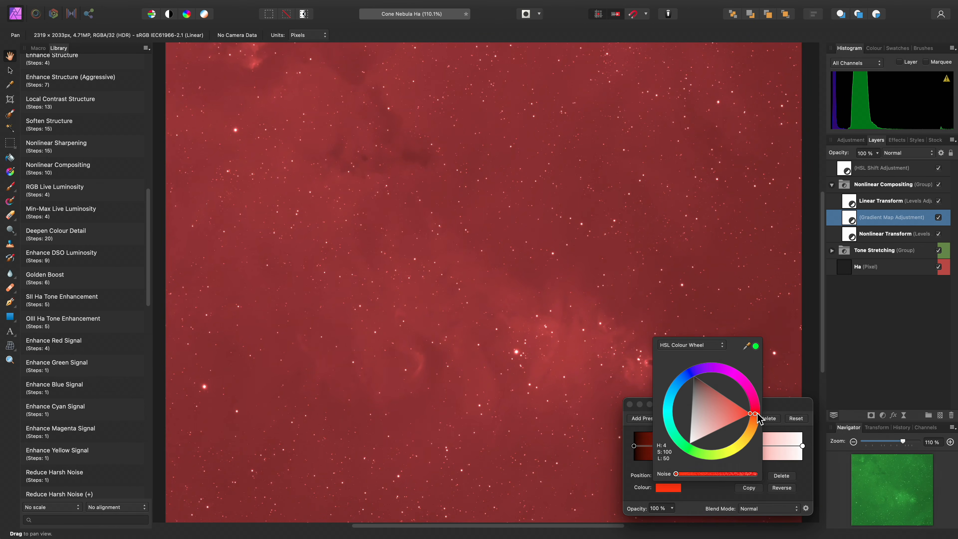
Step: Add a dark red stop between the Gradient Map's black and red stops, and move the red stop to 40%
left_click(665, 446)
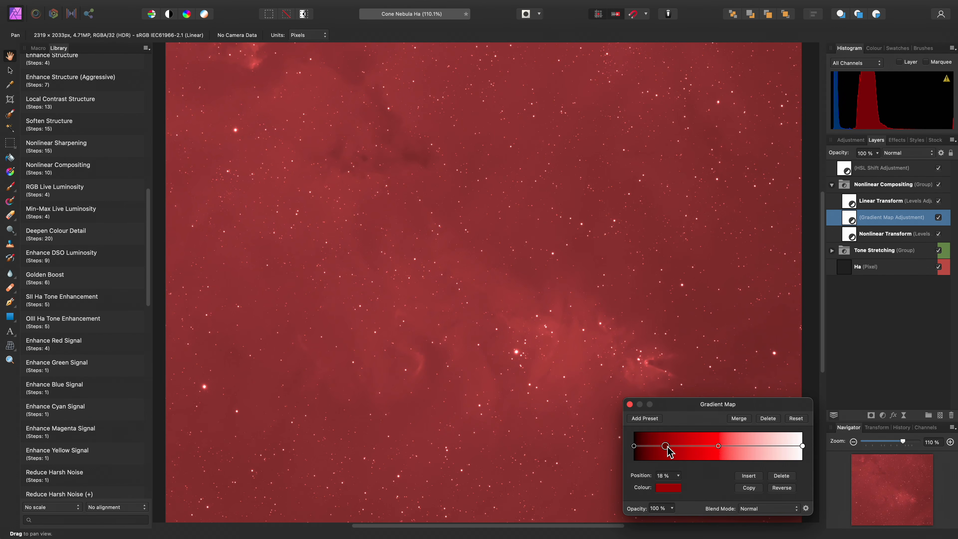
left_click(670, 488)
left_click(714, 394)
left_click(783, 409)
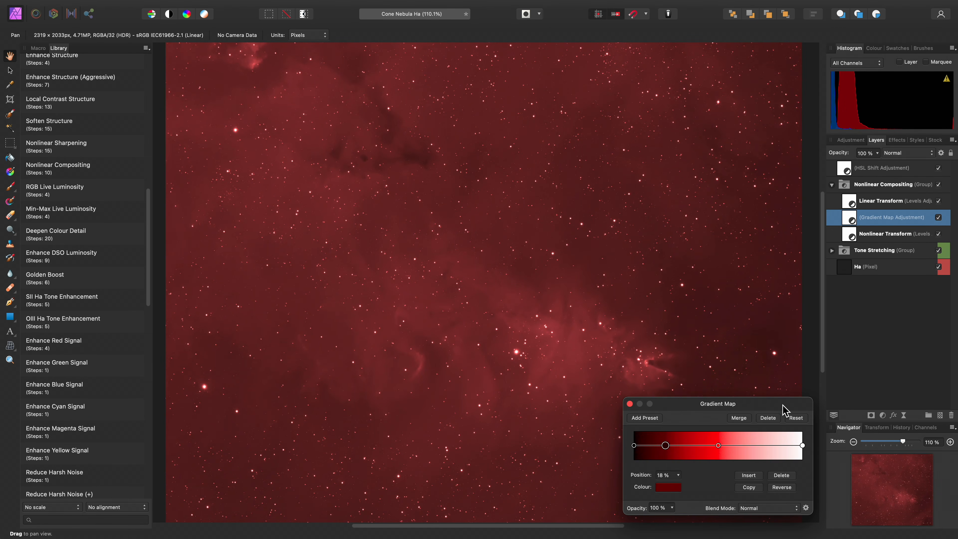
left_click_drag(666, 446, 702, 446)
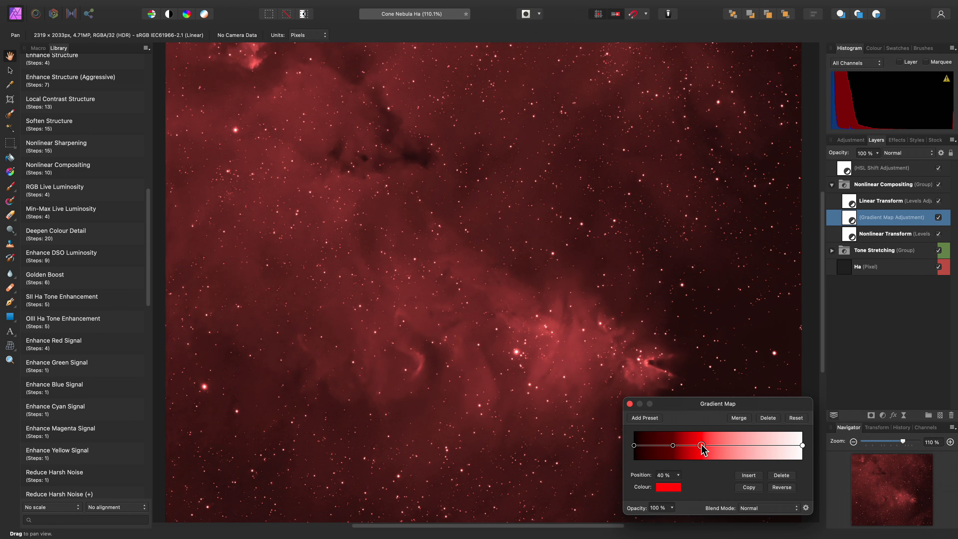
left_click(629, 404)
Step: Switch off the Linear and Nonlinear Transform layers, try shifting the Gradient Map's stops without them, and switch both layers back on
left_click(883, 235, "ctrl")
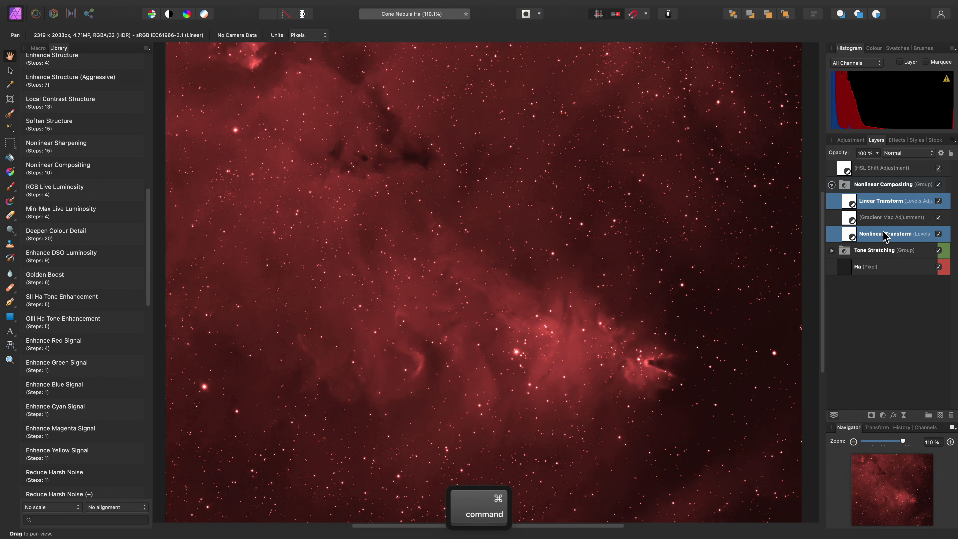
left_click(939, 201)
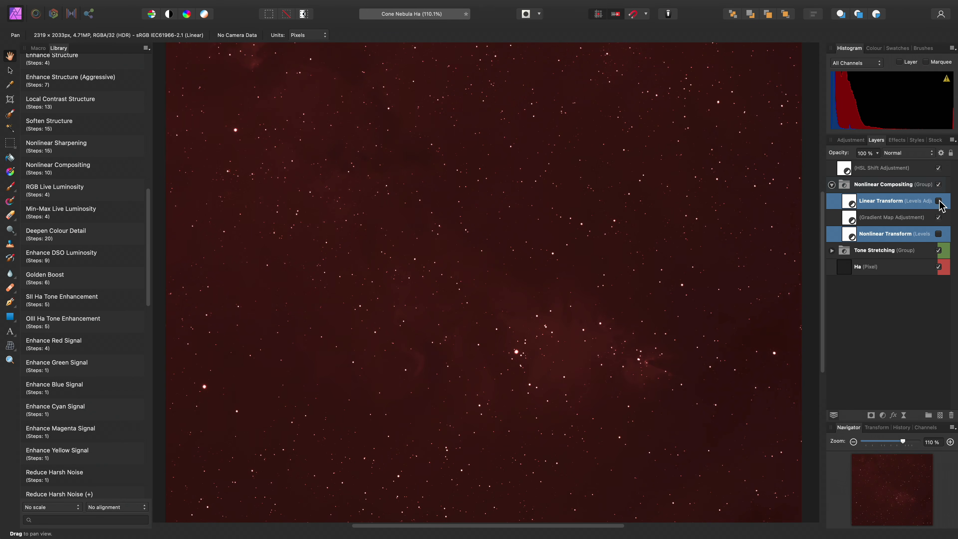
double_click(851, 219)
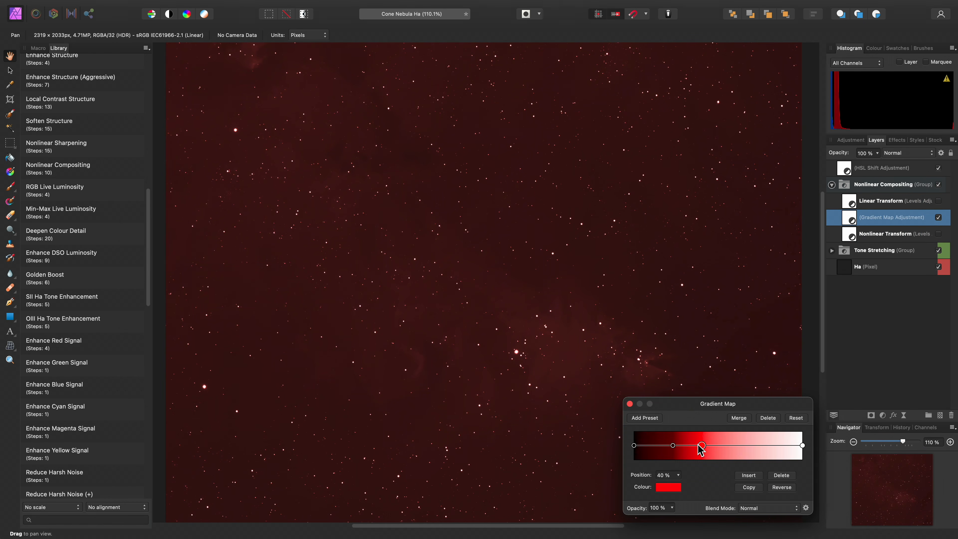
mouse_move(702, 447)
left_mouse_down()
mouse_move(712, 447)
mouse_move(652, 449)
mouse_move(702, 449)
left_mouse_up()
left_click(630, 403)
left_click(918, 203)
left_click(919, 235, "super")
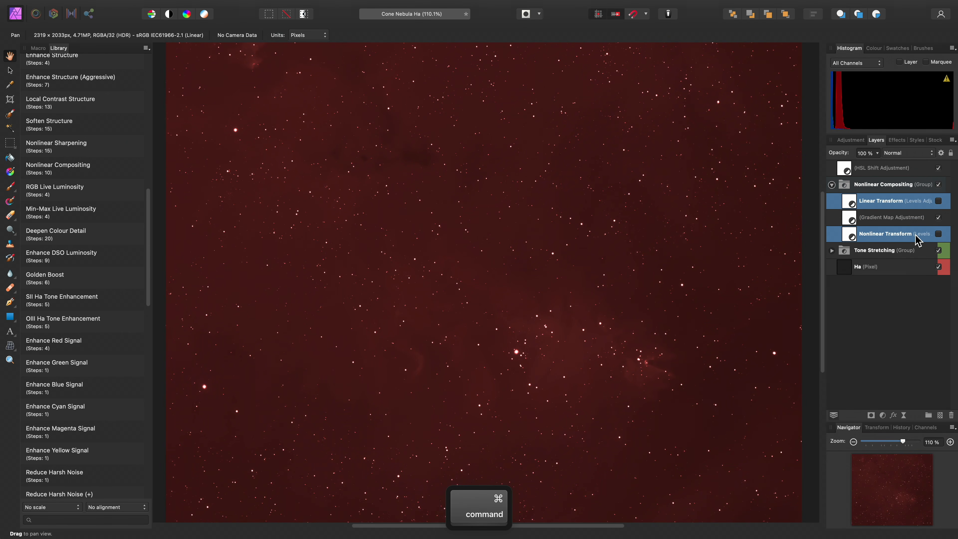
left_click(939, 202)
Step: Move the Gradient Map's dark red stop to 23% with both transform layers active
double_click(851, 221)
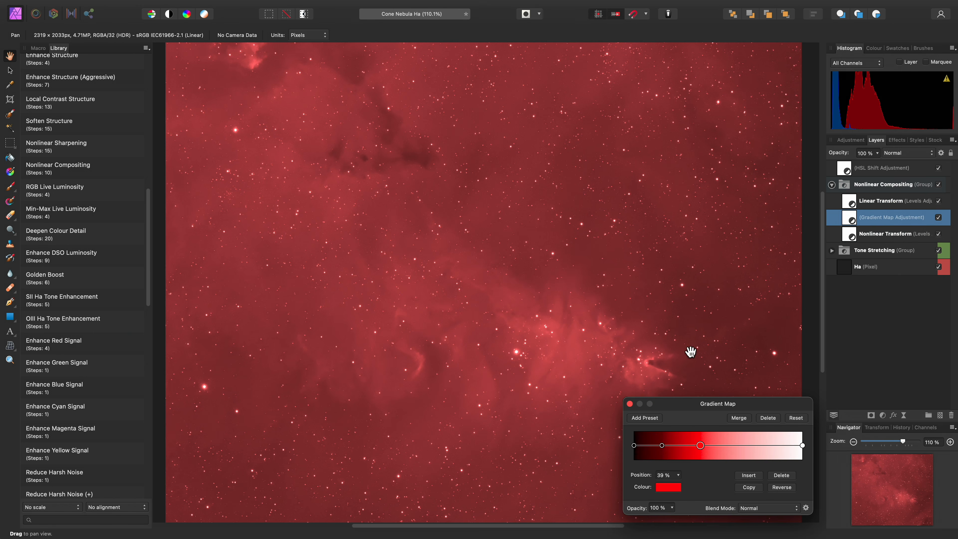
mouse_move(667, 446)
left_mouse_down()
mouse_move(708, 446)
mouse_move(673, 445)
left_mouse_up()
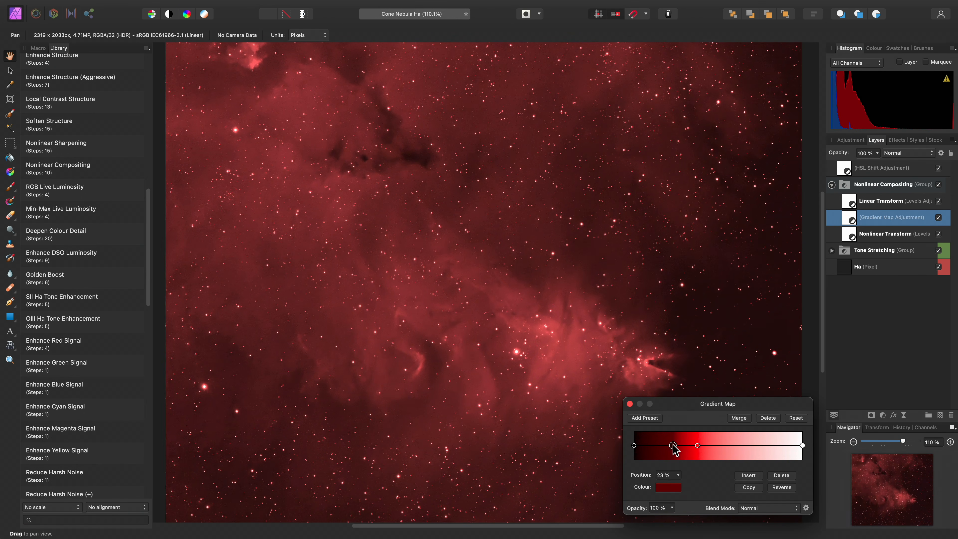
left_click(630, 404)
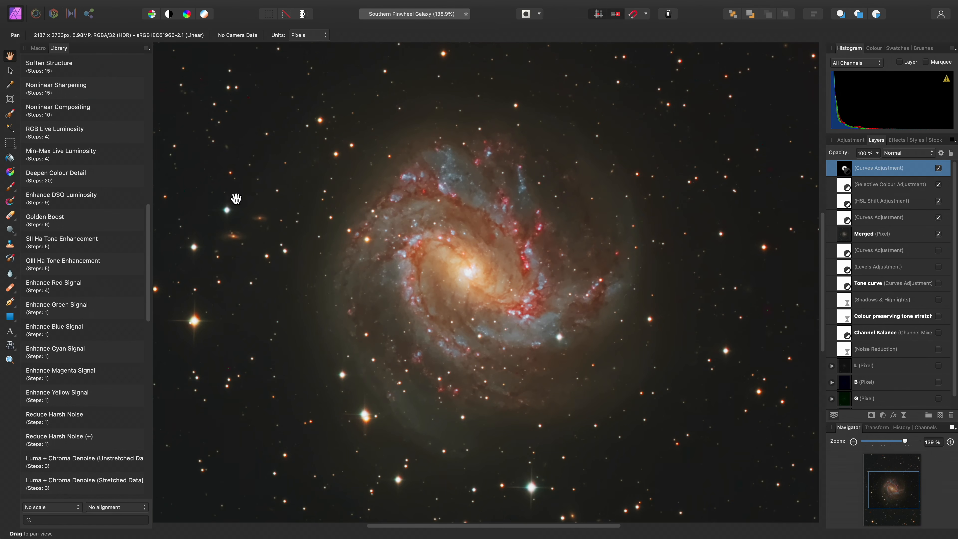
Step: Apply the RGB Live Luminosity macro to the Southern Pinwheel Galaxy, lowering Red Contribution and raising Green Contribution slightly and Blue Contribution strongly
left_click(105, 142)
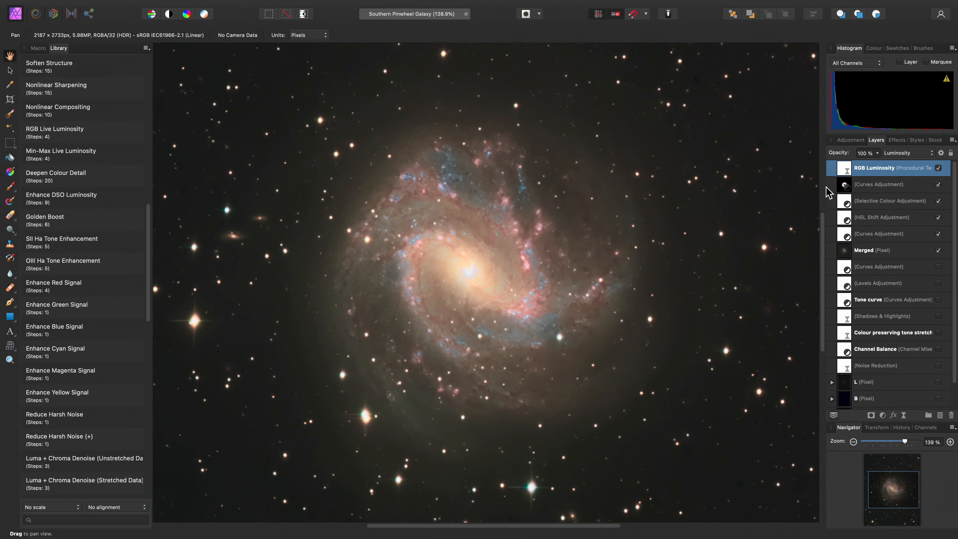
double_click(845, 173)
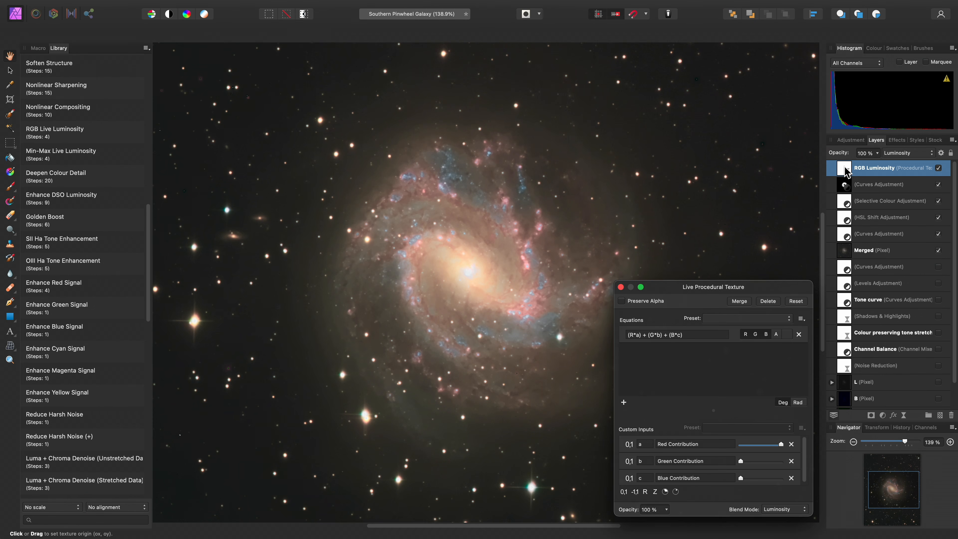
left_click(761, 445)
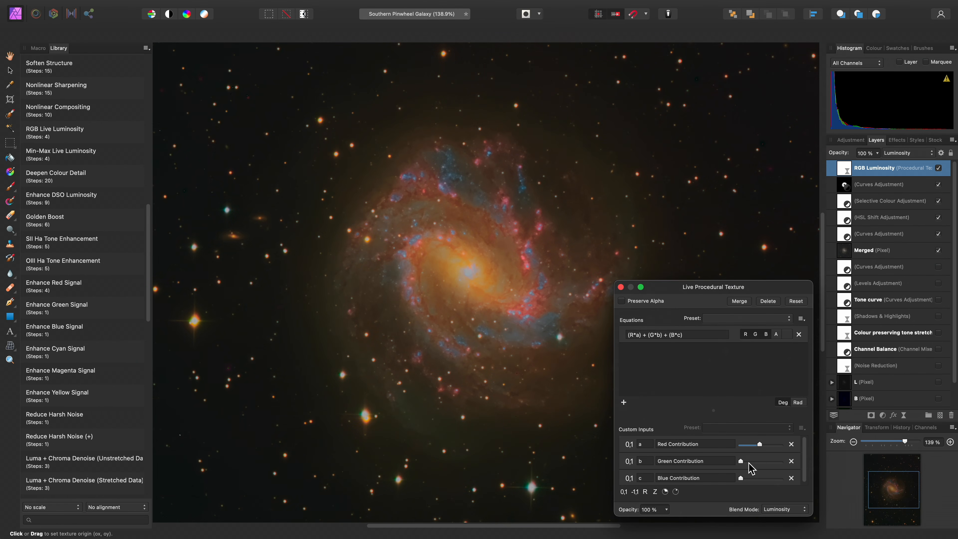
left_click(753, 461)
left_click_drag(742, 478, 746, 445)
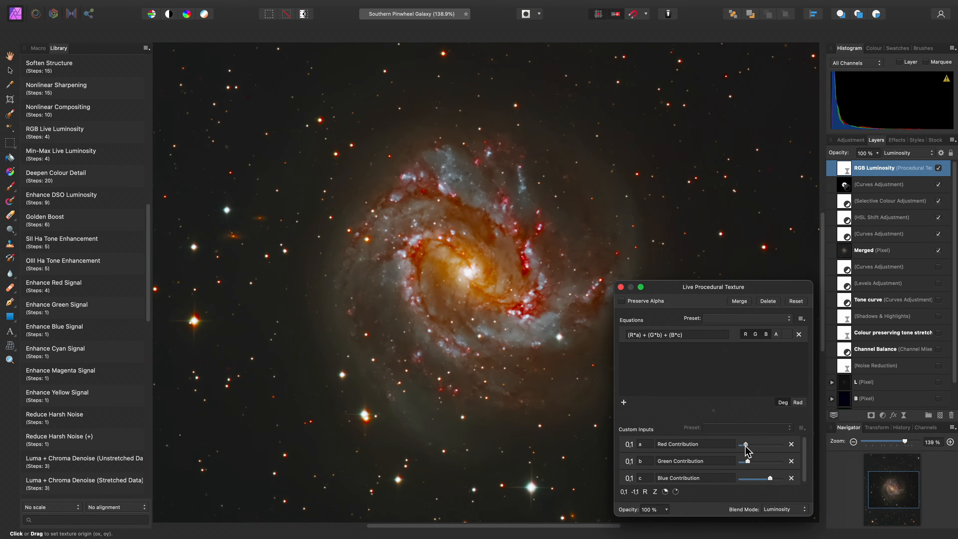
mouse_move(771, 479)
left_mouse_down()
mouse_move(786, 489)
mouse_move(771, 489)
left_mouse_up()
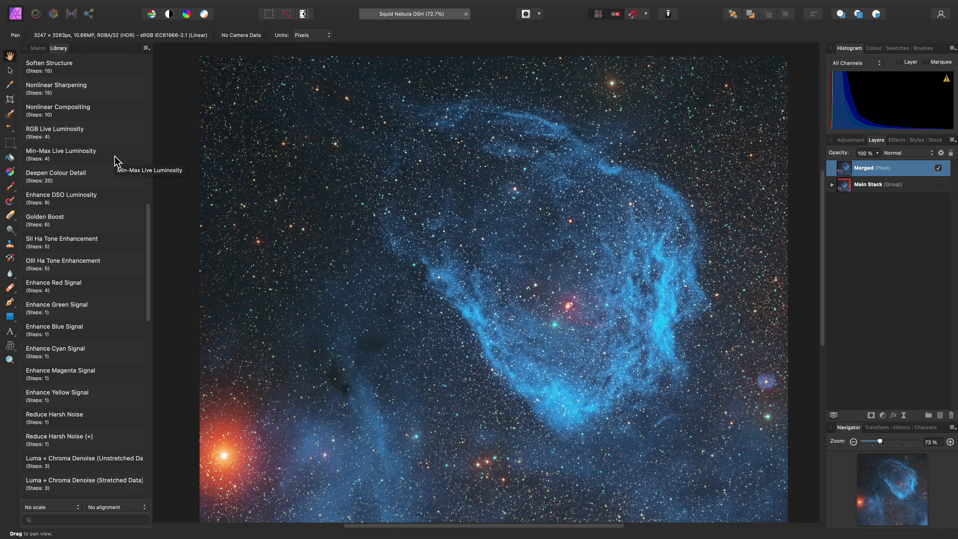
Step: Apply the Min-Max Live Luminosity macro to the Squid Nebula and open its settings with all four custom inputs in view
left_click(117, 160)
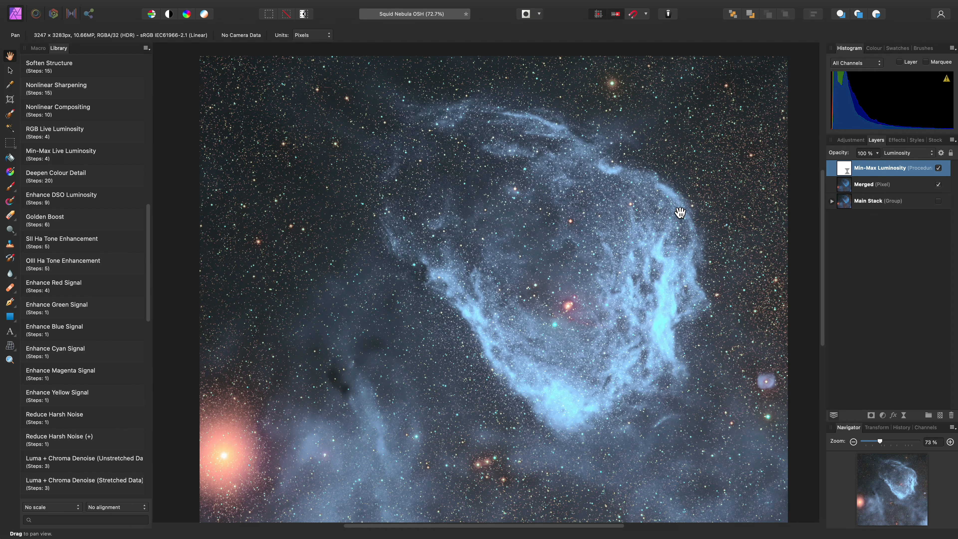
left_click(846, 171)
left_click_drag(785, 289, 339, 57)
left_click_drag(362, 279, 359, 315)
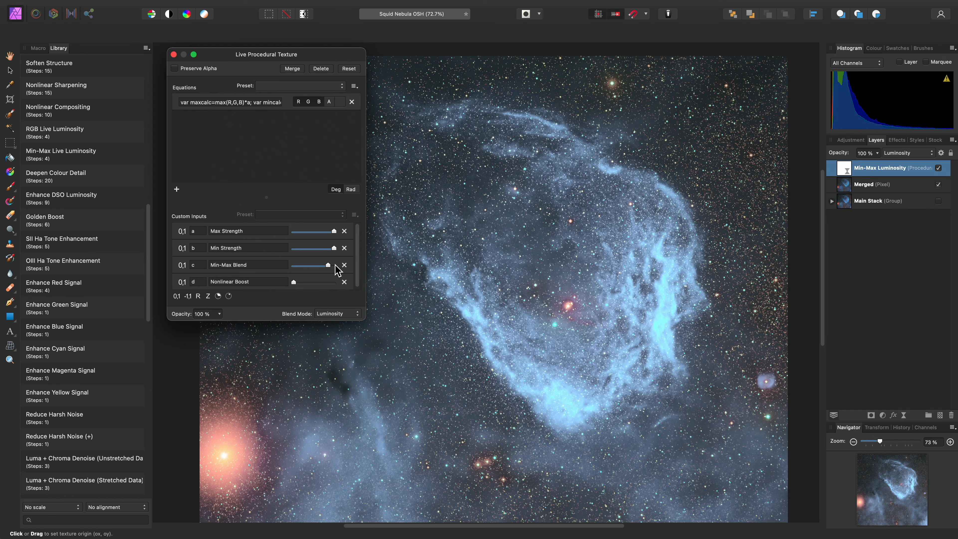
Step: Lower Min-Max Blend and Min Strength, raise Nonlinear Boost slightly, and compare the Min-Max Luminosity layer on and off
left_click_drag(329, 266, 302, 269)
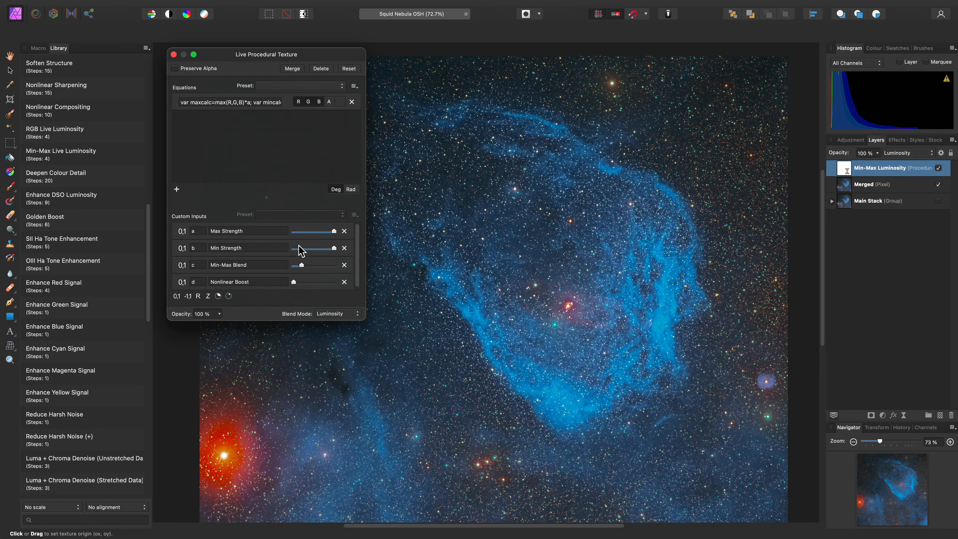
left_click_drag(334, 248, 310, 254)
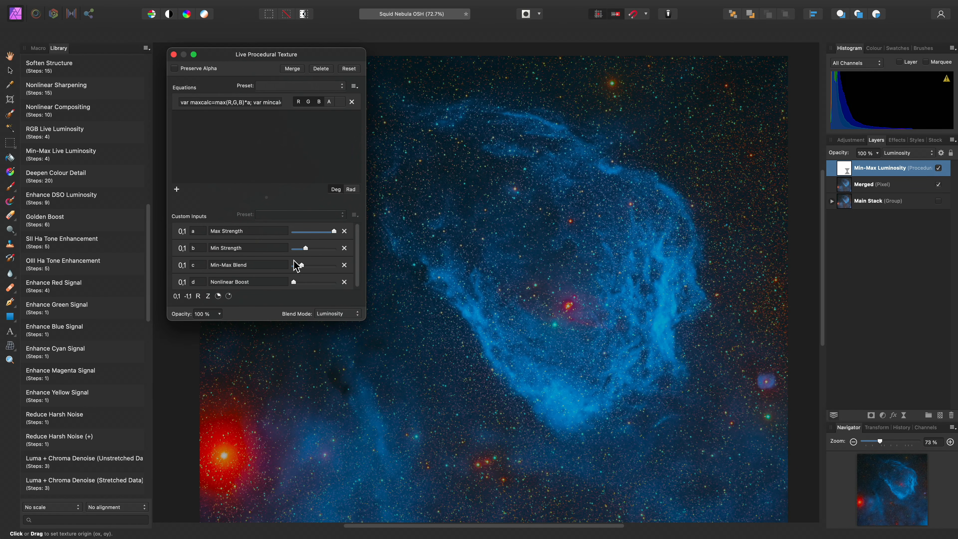
mouse_move(295, 282)
left_mouse_down()
mouse_move(318, 288)
mouse_move(293, 288)
mouse_move(302, 289)
left_mouse_up()
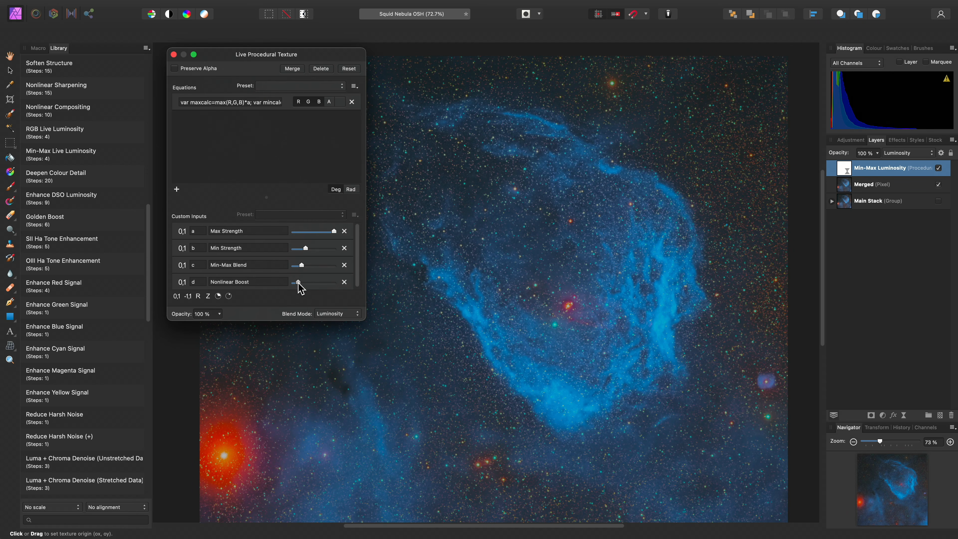
left_click(173, 54)
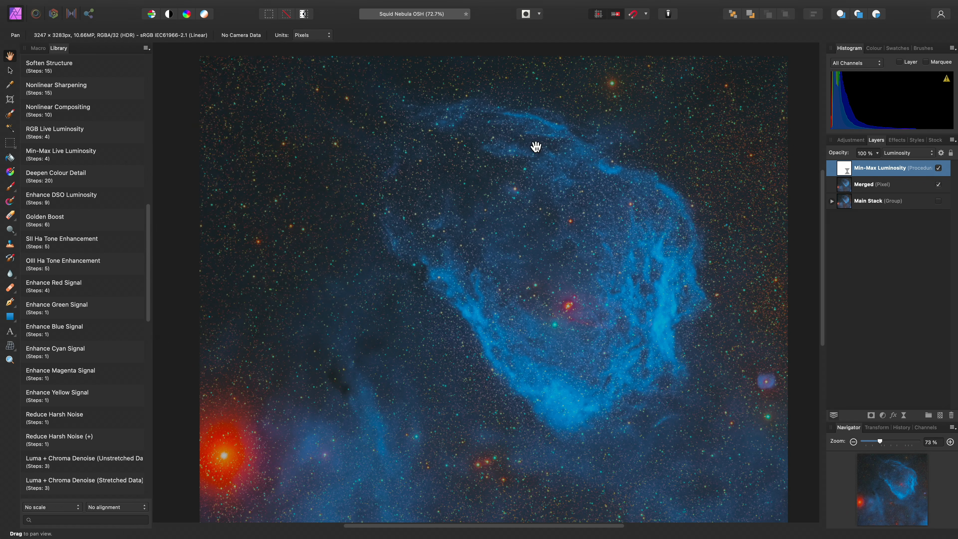
left_click(938, 168)
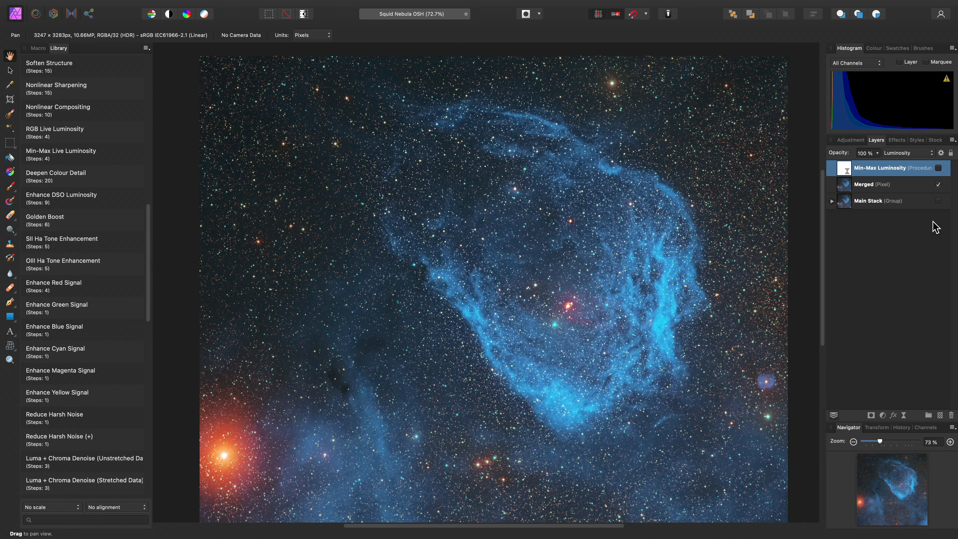
left_click(939, 168)
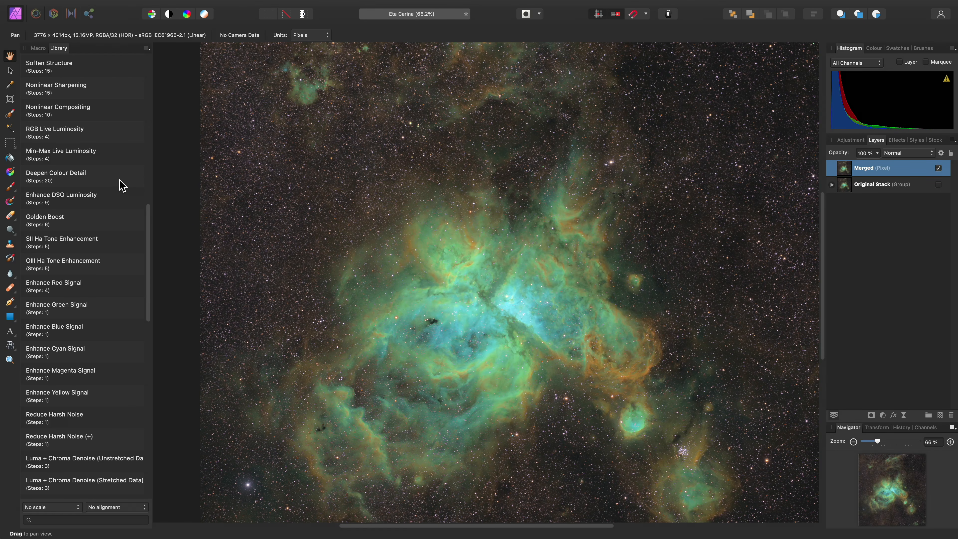
Step: Apply the Deepen Colour Detail macro to Eta Carina and try different opacities on its Colour Structure group and the whole group
left_click(120, 185)
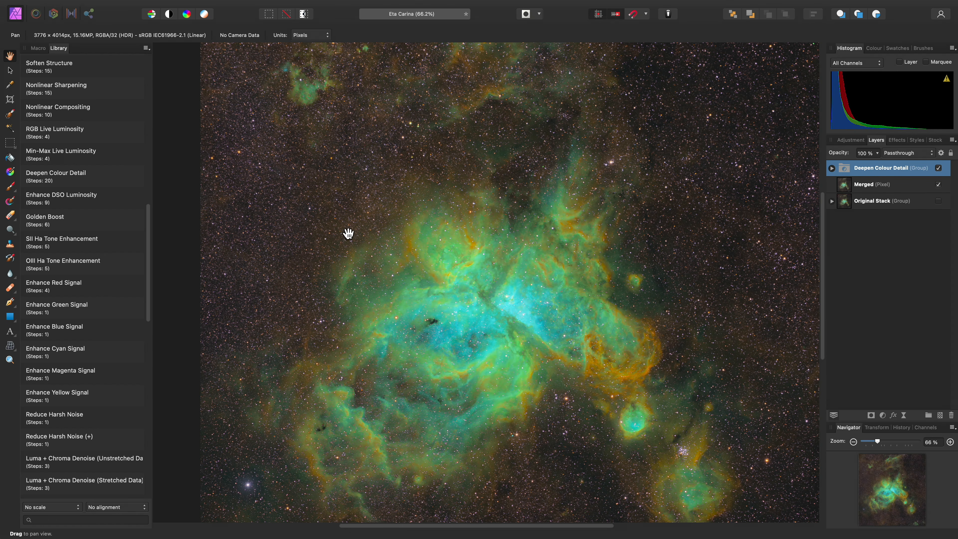
left_click(833, 169)
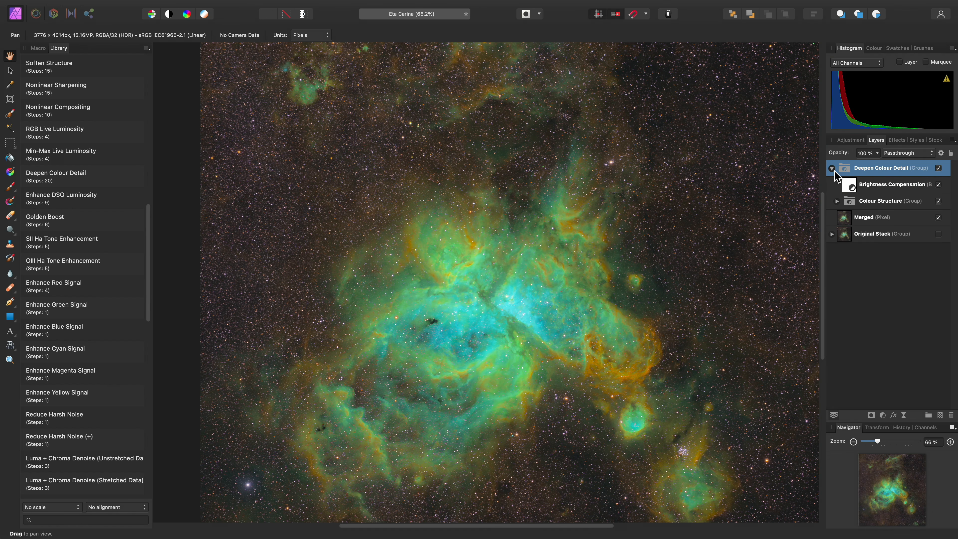
left_click(861, 206)
left_click(878, 154)
mouse_move(876, 165)
left_mouse_down()
mouse_move(908, 168)
mouse_move(857, 166)
mouse_move(874, 165)
left_mouse_up()
left_click(887, 169)
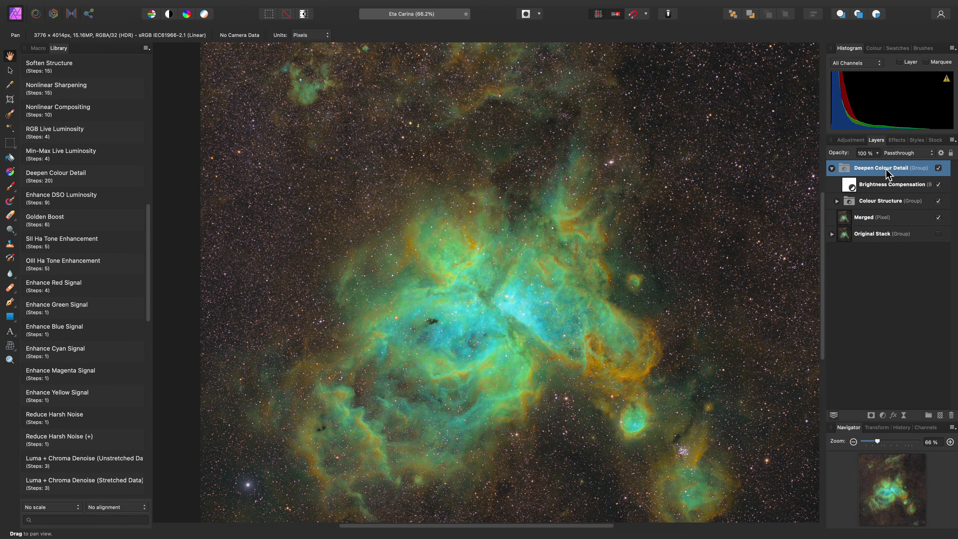
left_click(877, 153)
left_click_drag(877, 164, 850, 216)
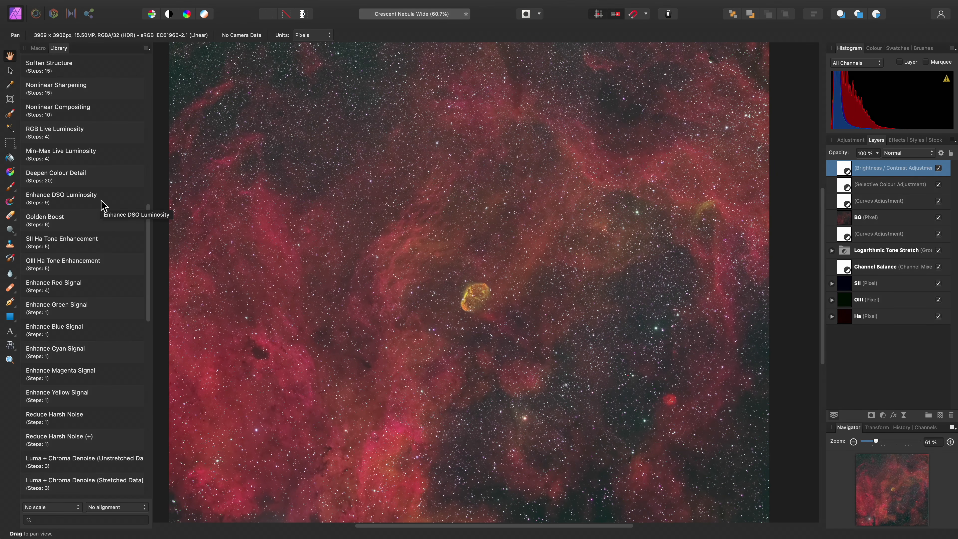
Step: Apply the Enhance DSO Luminosity macro to the Crescent Nebula Wide image and inspect the nebulosity at 128% zoom
left_click(102, 206)
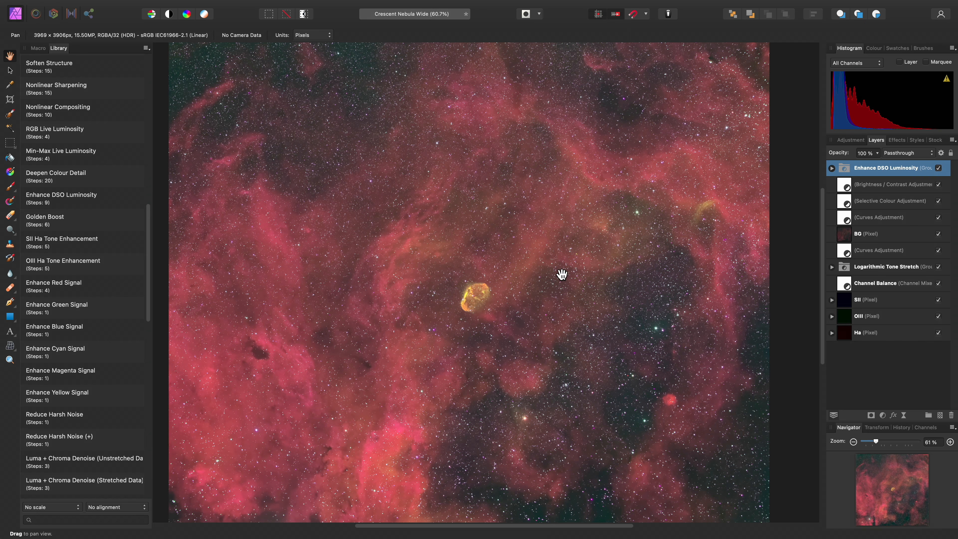
key("alt")
scroll(619, 223, "up", 5)
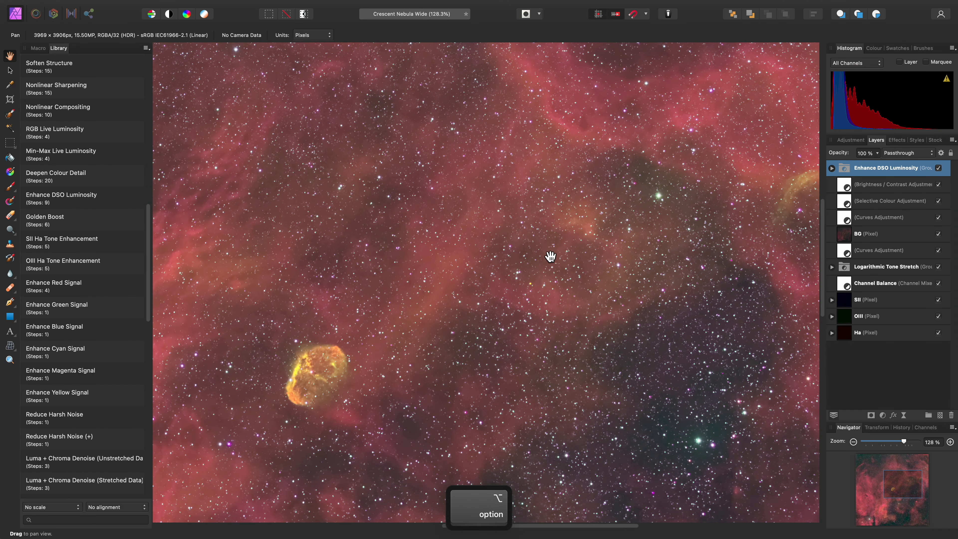
left_click_drag(487, 188, 557, 266)
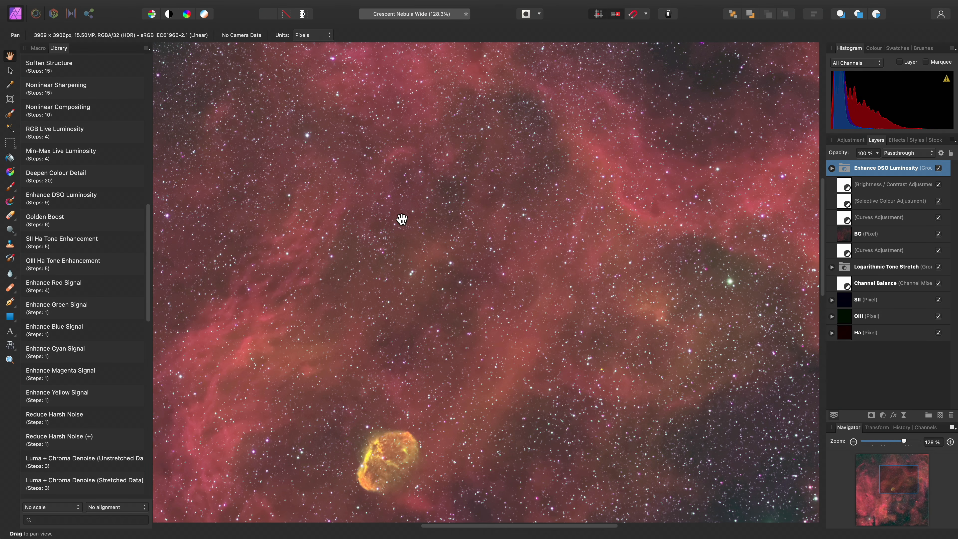
left_click_drag(402, 218, 556, 313)
left_click_drag(470, 257, 590, 336)
mouse_move(582, 274)
left_mouse_down()
mouse_move(597, 281)
mouse_move(631, 265)
left_mouse_up()
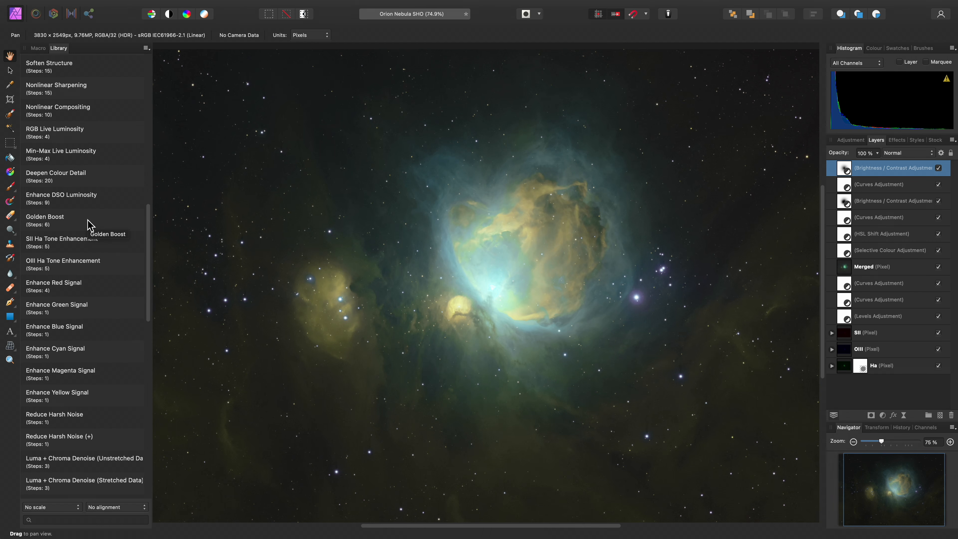
Step: Apply the Golden Boost macro to the Orion Nebula SHO image
left_click(88, 225)
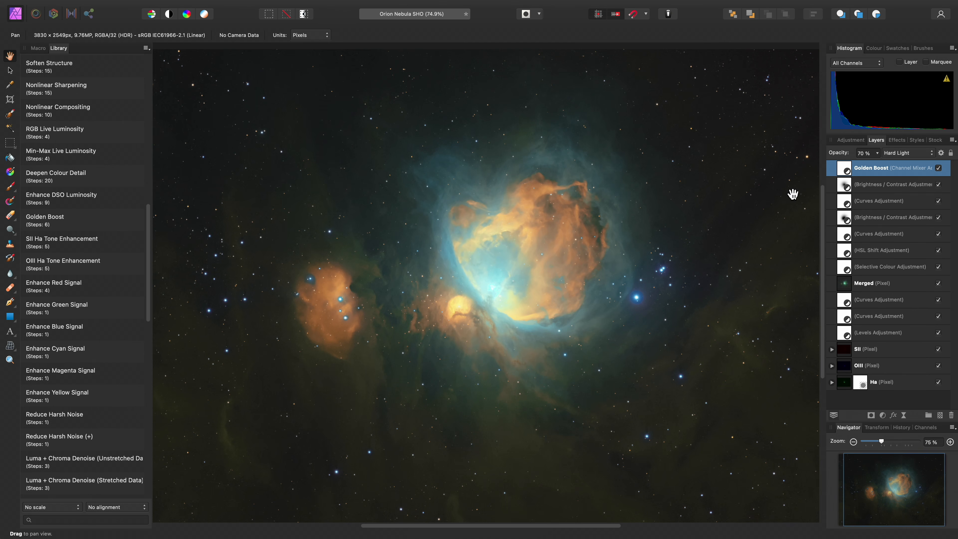
Step: Adjust the opacity of the Golden Boost layer on the Orion Nebula SHO image
left_click_drag(878, 153, 940, 176)
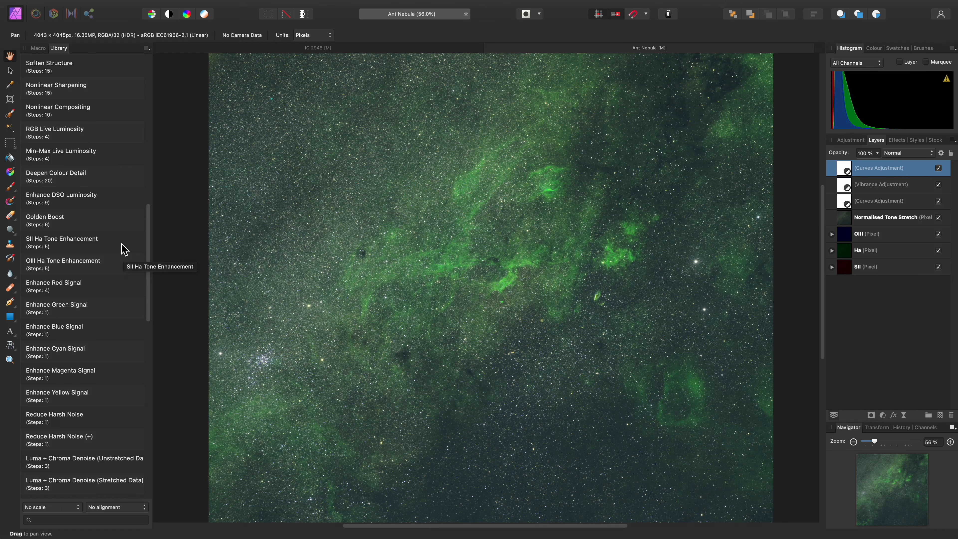
Step: Apply the SII Ha Tone Enhancement macro to Ant Nebula and OIII Ha Tone Enhancement to IC 2948, inspecting the latter's nebulosity close up
left_click(125, 250)
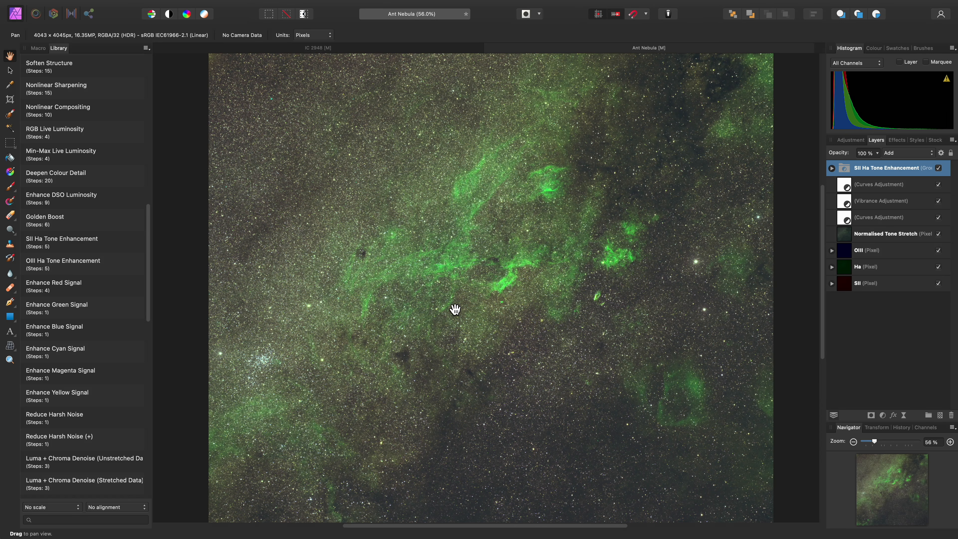
left_click(385, 49)
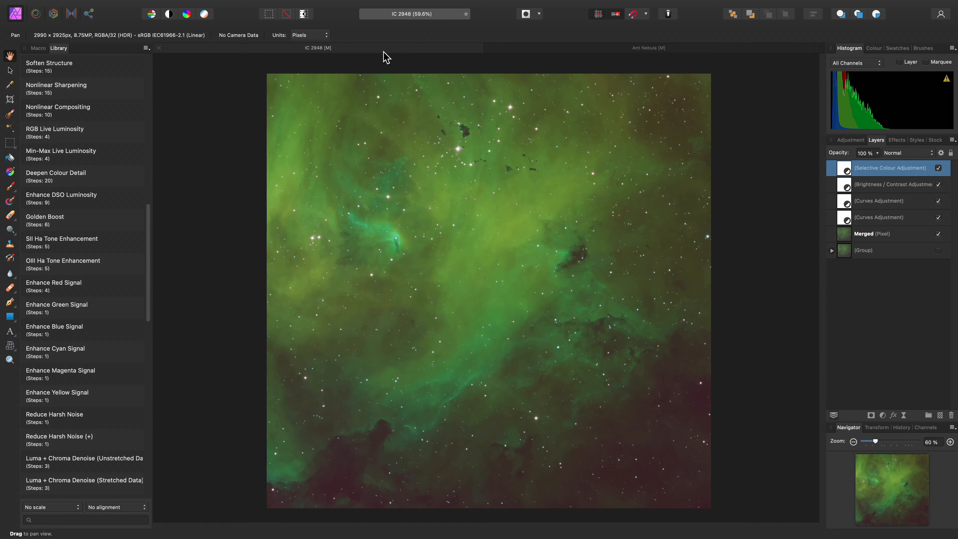
left_click(109, 271)
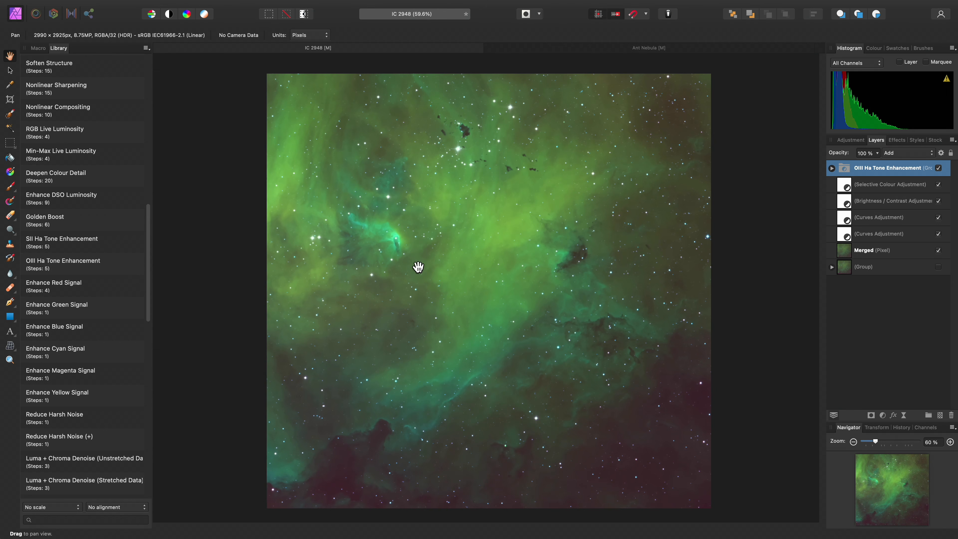
scroll(441, 247, "up", 5)
scroll(440, 258, "up", 5)
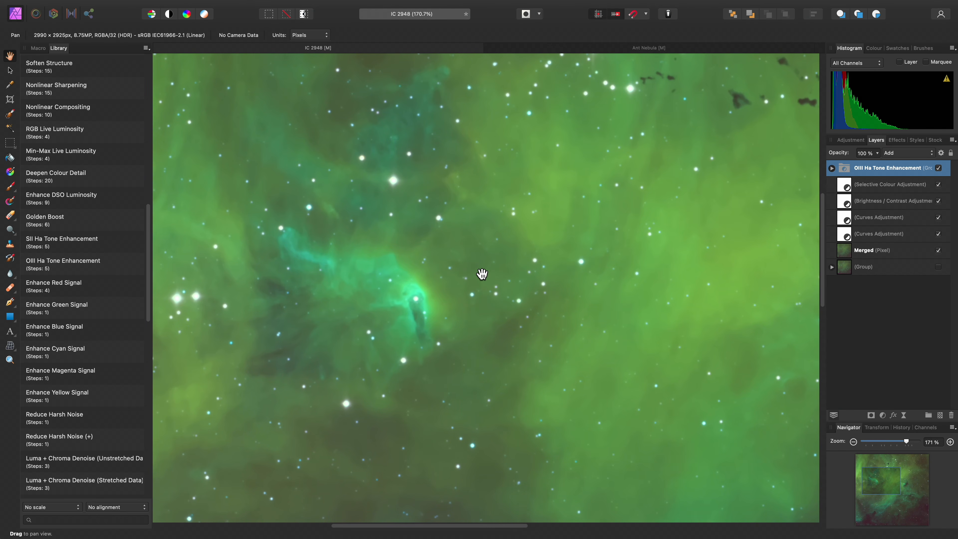
left_click_drag(631, 338, 236, 159)
left_click_drag(535, 337, 738, 133)
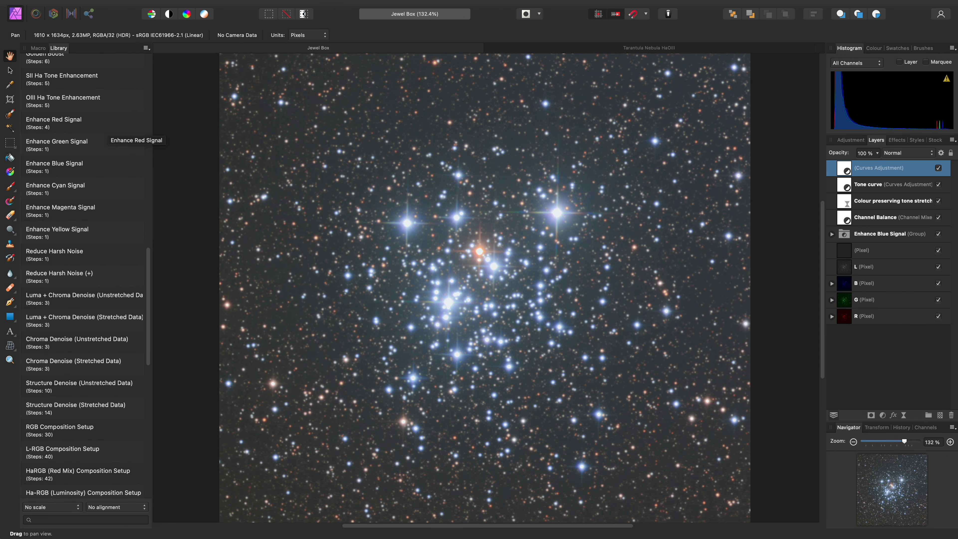
Step: Apply the Enhance Blue Signal macro to the Jewel Box image
left_click(109, 169)
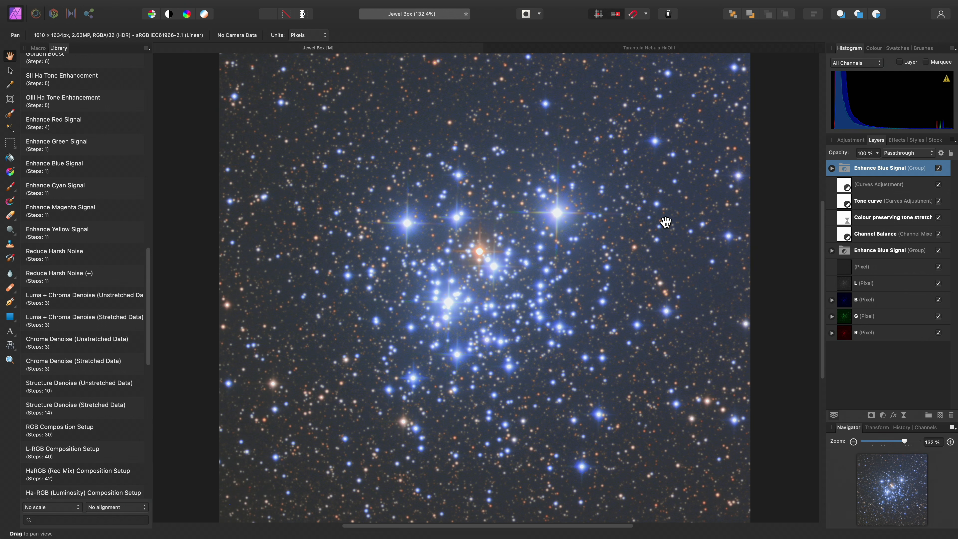
Step: Apply the Enhance Red, Blue, Cyan and Yellow Signal macros in turn to the Tarantula Nebula HaOIII image
left_click(683, 48)
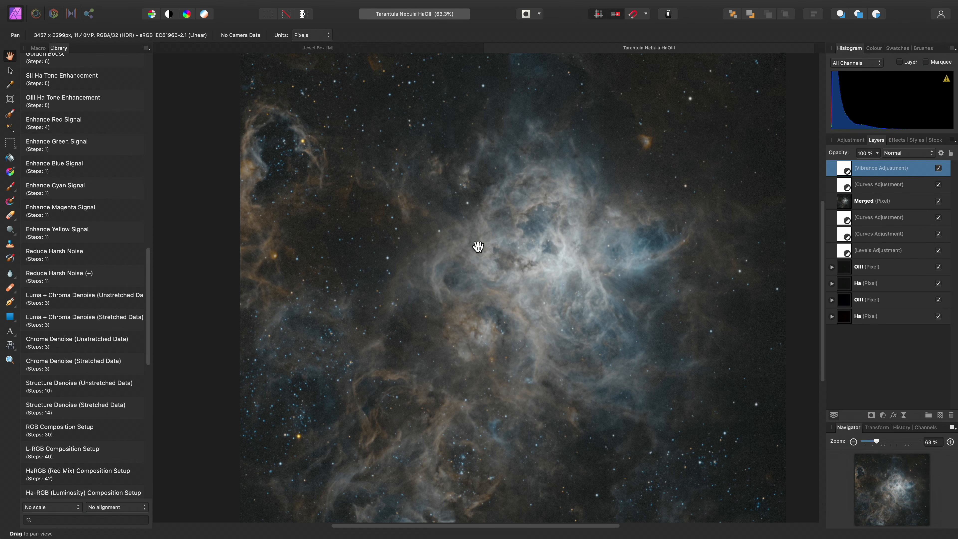
left_click(120, 127)
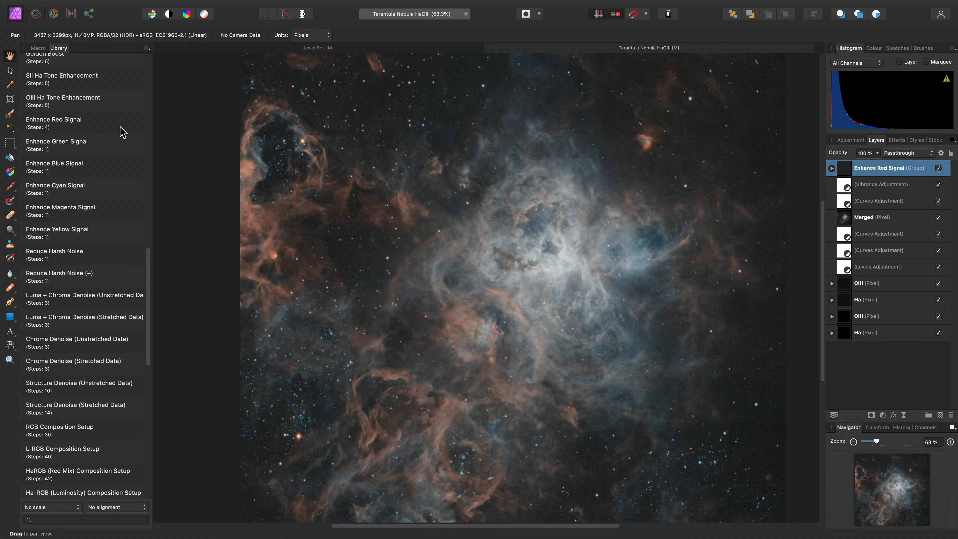
left_click(120, 183)
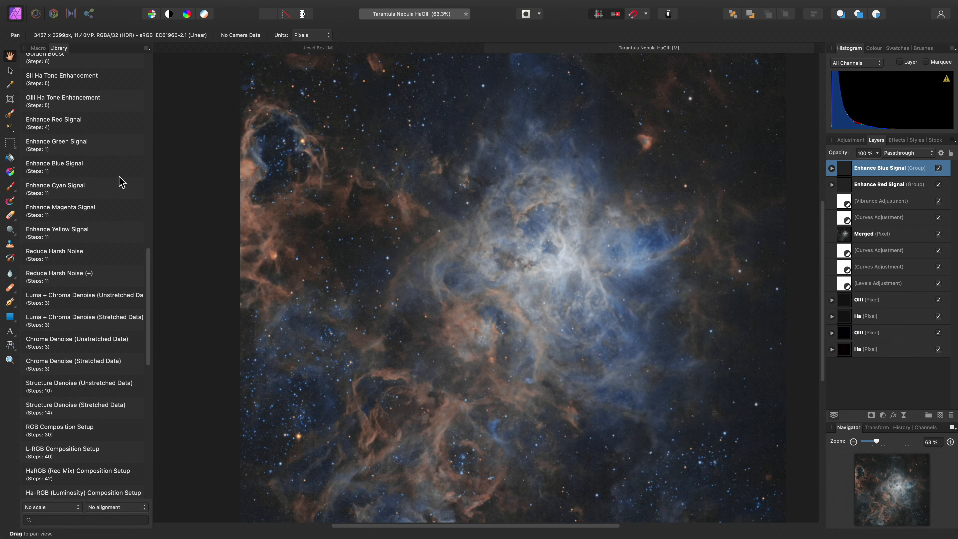
left_click(99, 195)
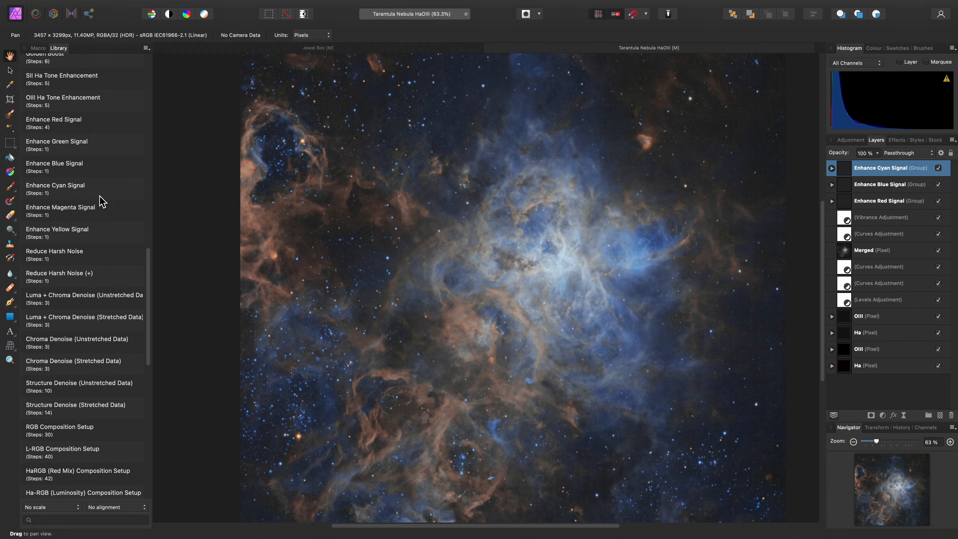
left_click(106, 230)
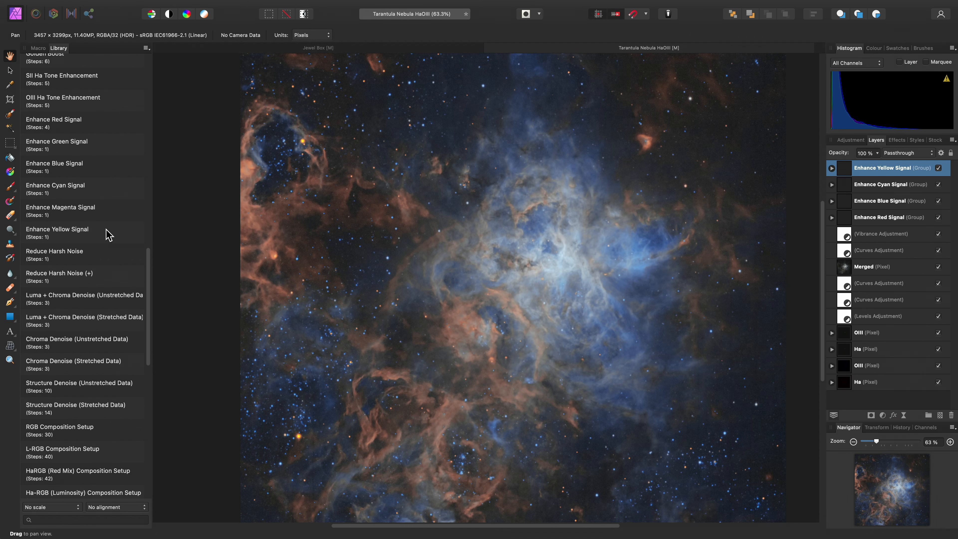
Step: Apply the Enhance Red Signal macro a second time and set the new group's opacity to 19%
left_click(95, 132)
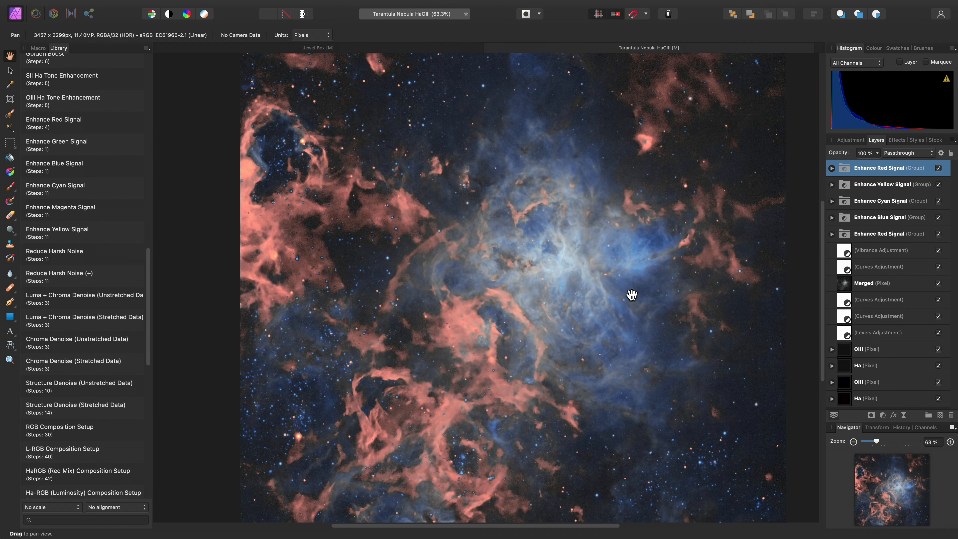
left_click(877, 154)
left_click_drag(878, 165, 812, 163)
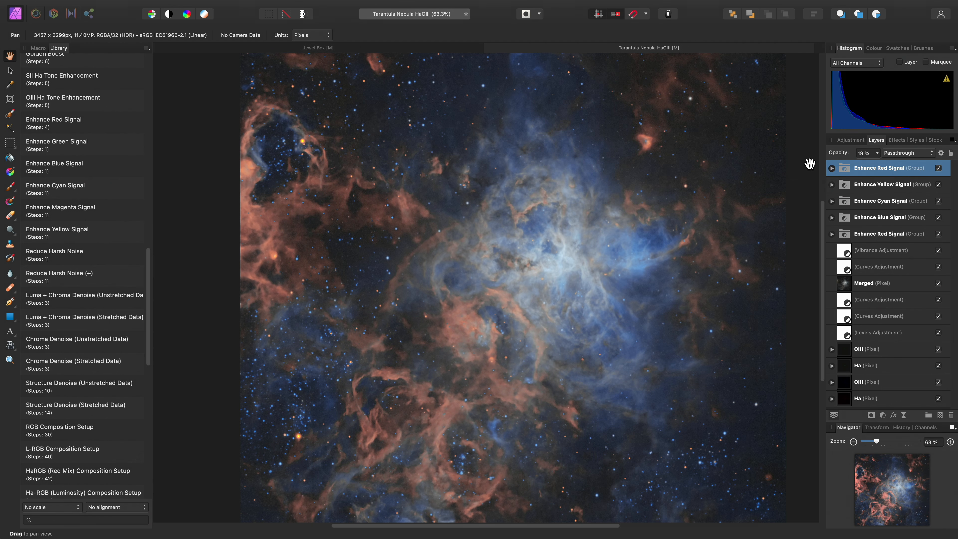
Step: Lower the Enhance Cyan Signal group's opacity and open the opacity control for the Enhance Blue Signal group
left_click(891, 207)
left_click(878, 153)
left_click_drag(875, 163, 832, 169)
left_click(880, 218)
left_click(873, 155)
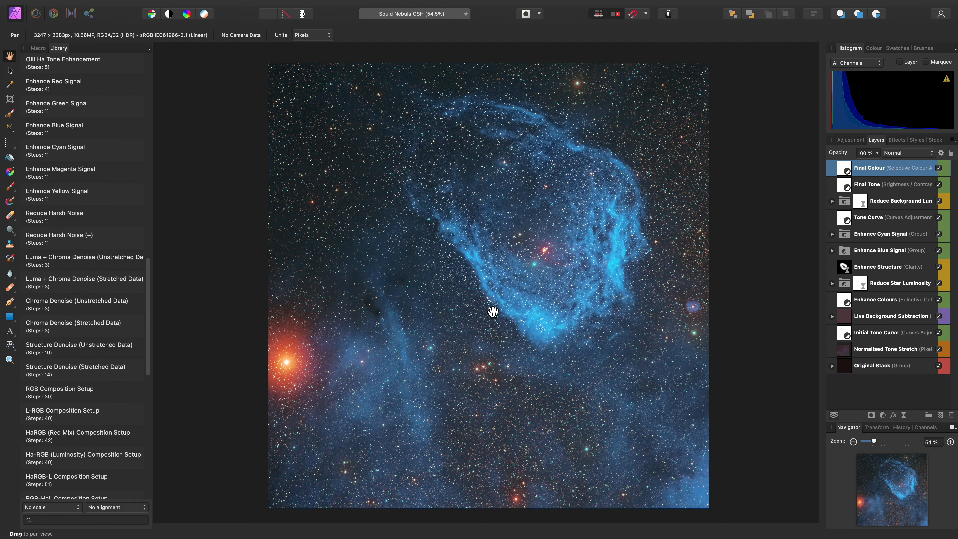
Step: Try the Reduce Harsh Noise macro on the Squid Nebula OSH image, inspect the star field at pixel level and undo the macro
scroll(477, 306, "up", 5)
scroll(524, 348, "up", 8)
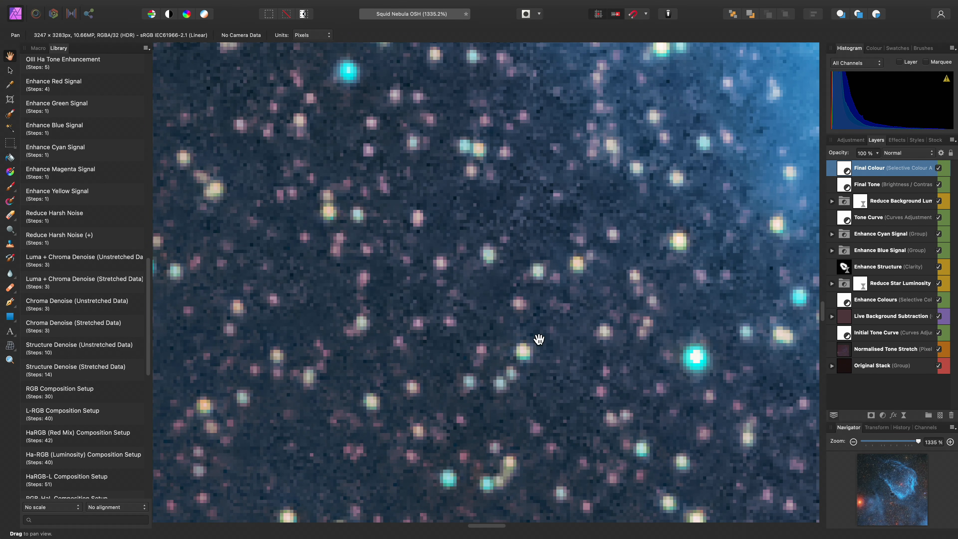
left_click_drag(359, 202, 464, 302)
left_click_drag(466, 223, 515, 373)
left_click_drag(465, 274, 535, 396)
left_click_drag(449, 251, 503, 356)
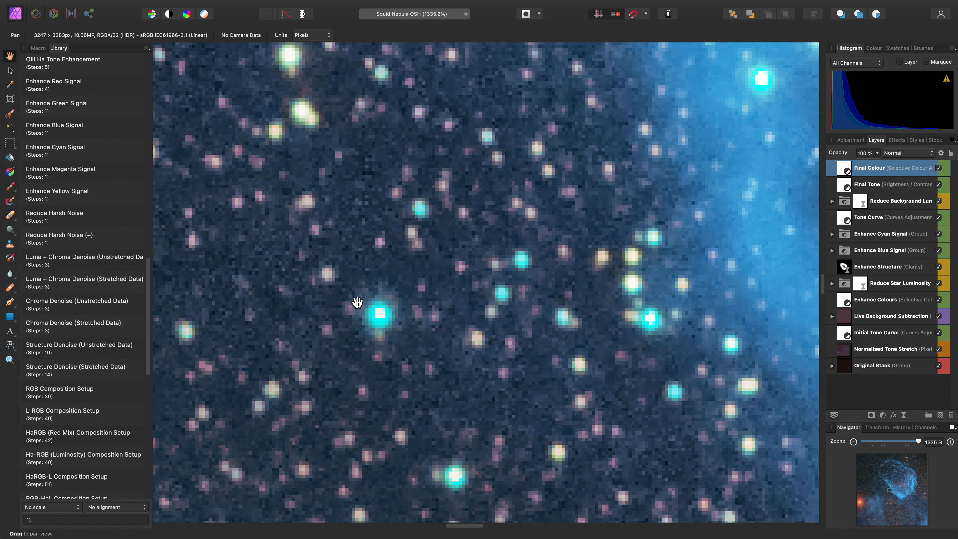
left_click(110, 223)
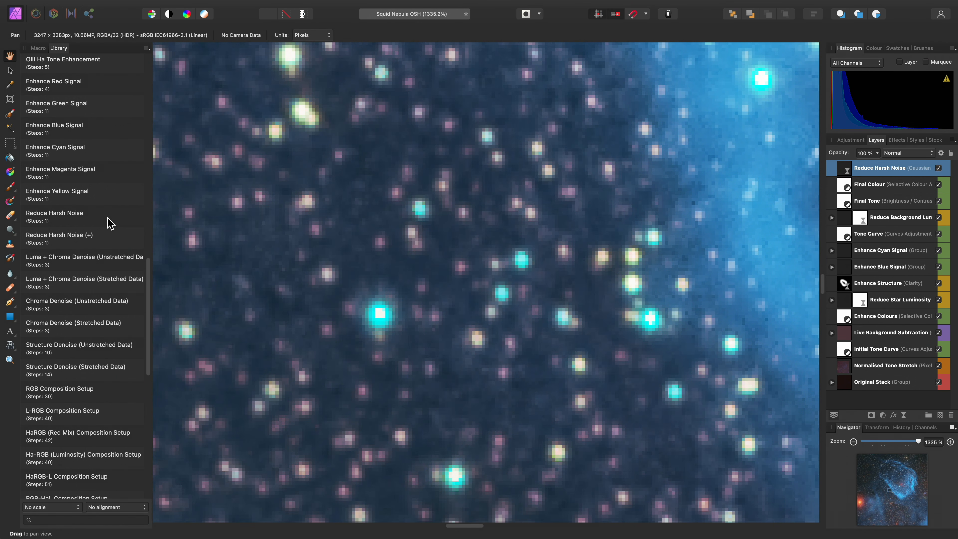
left_click_drag(323, 372, 590, 293)
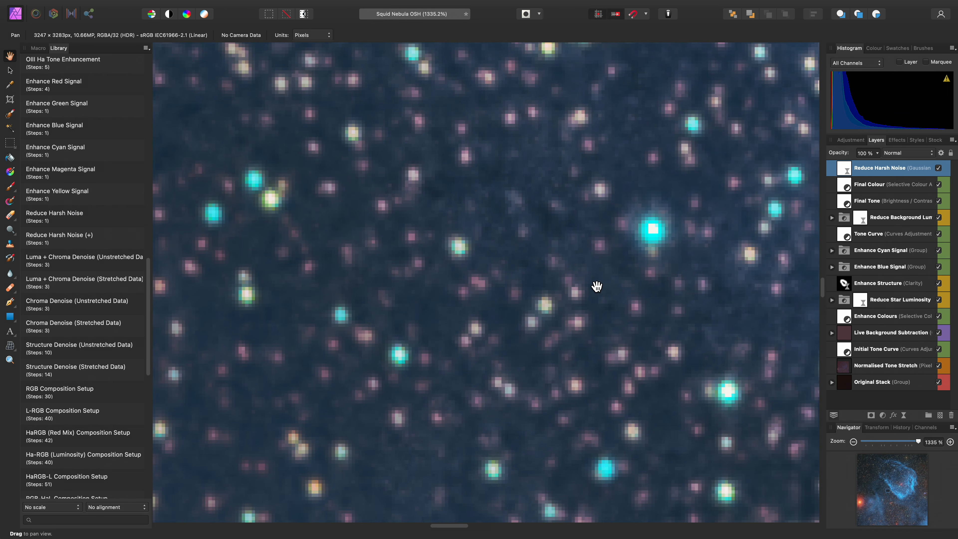
scroll(509, 312, "down", 3)
key("super+z")
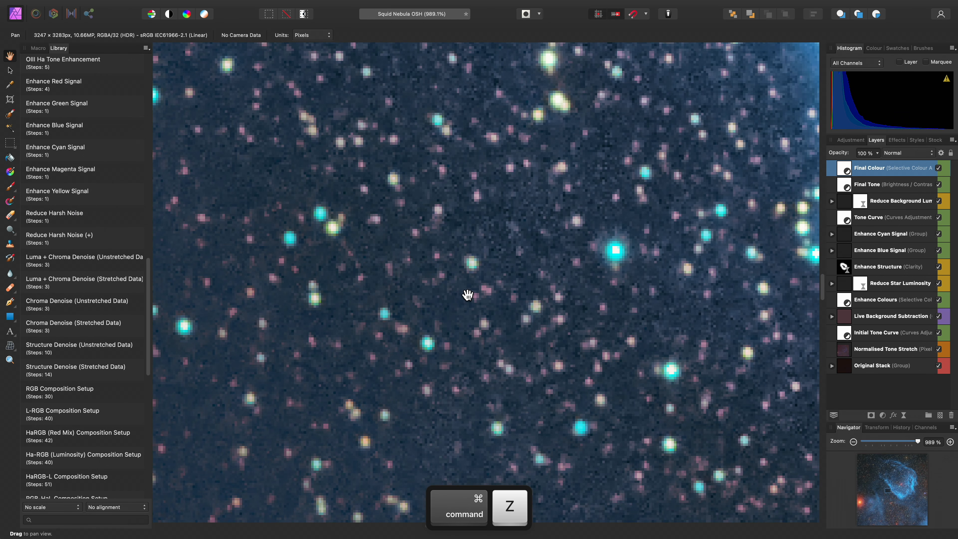
Step: Apply the Reduce Harsh Noise (+) macro to the Squid Nebula OSH image and inspect the nebula at several magnifications
left_click(113, 244)
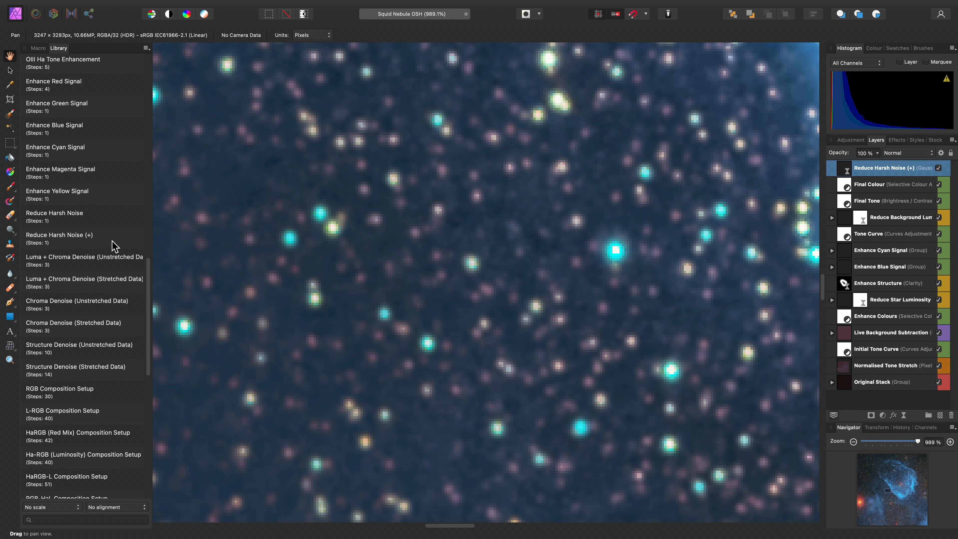
scroll(573, 363, "down", 1)
scroll(573, 363, "down", 5)
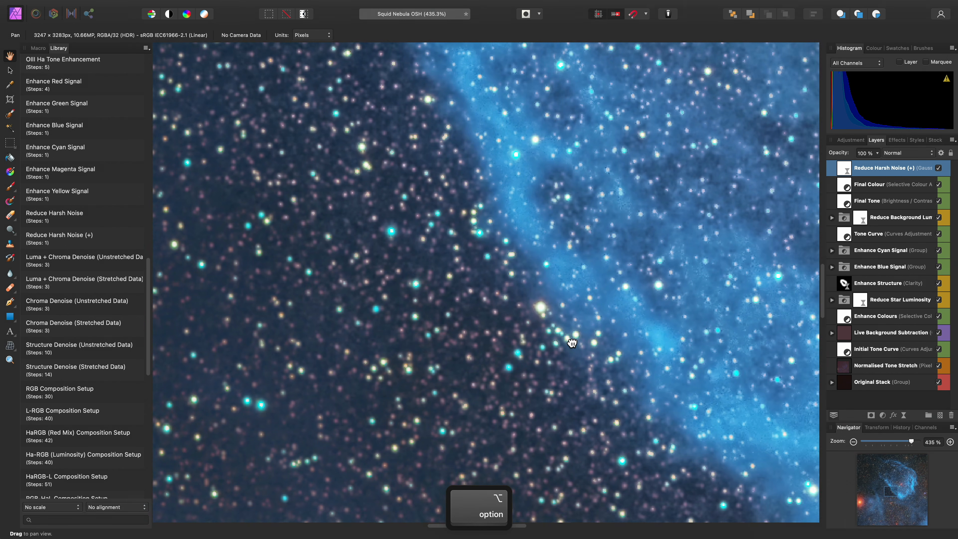
left_click_drag(572, 343, 482, 302)
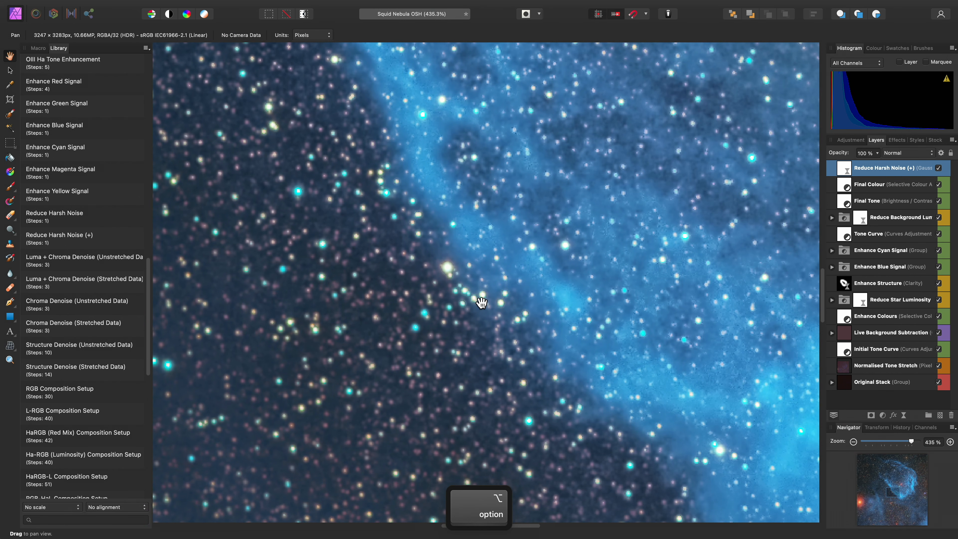
scroll(586, 338, "down", 2)
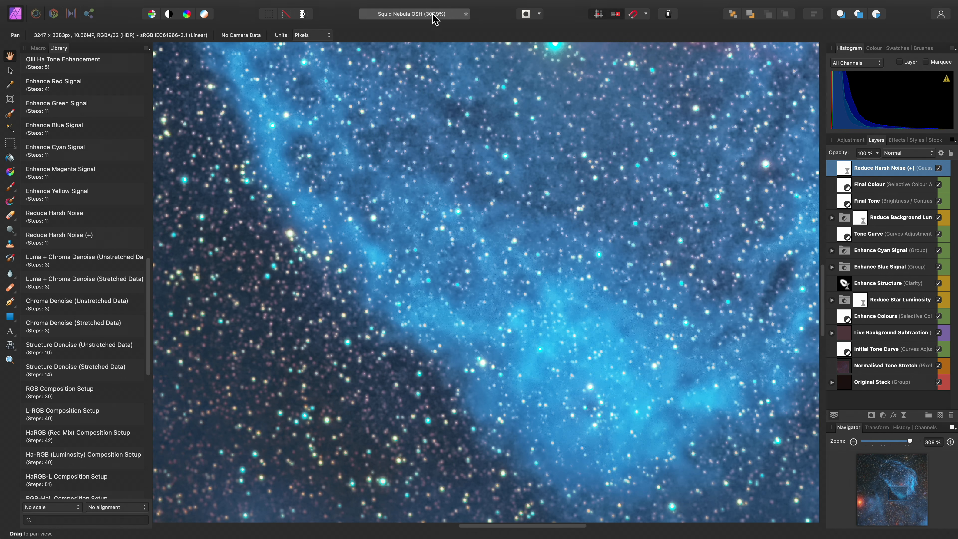
left_click_drag(504, 277, 524, 264)
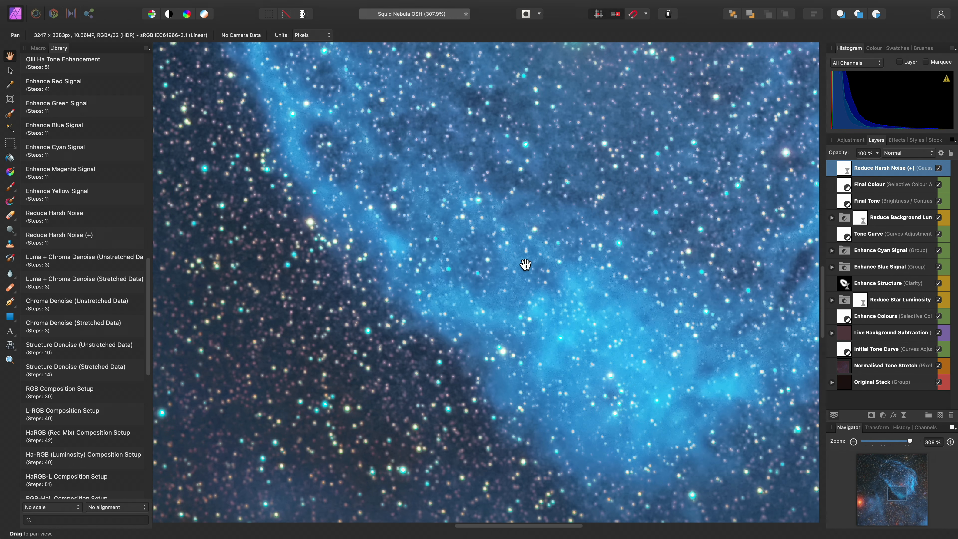
key("super+1")
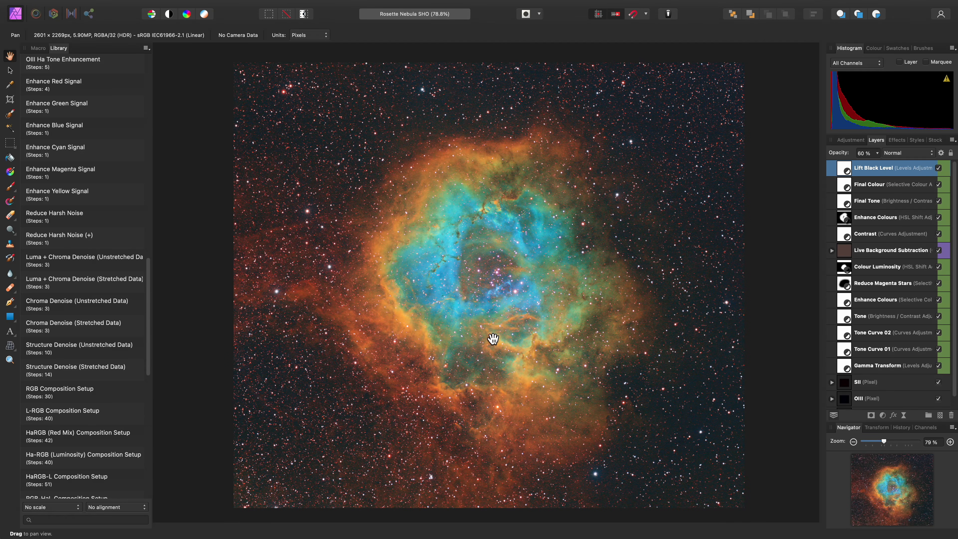
Step: Try Luma + Chroma Denoise (Unstretched Data) above the SII pixel layer of Rosette Nebula SHO, examining the noise close up, and undo it
scroll(567, 383, "up", 10)
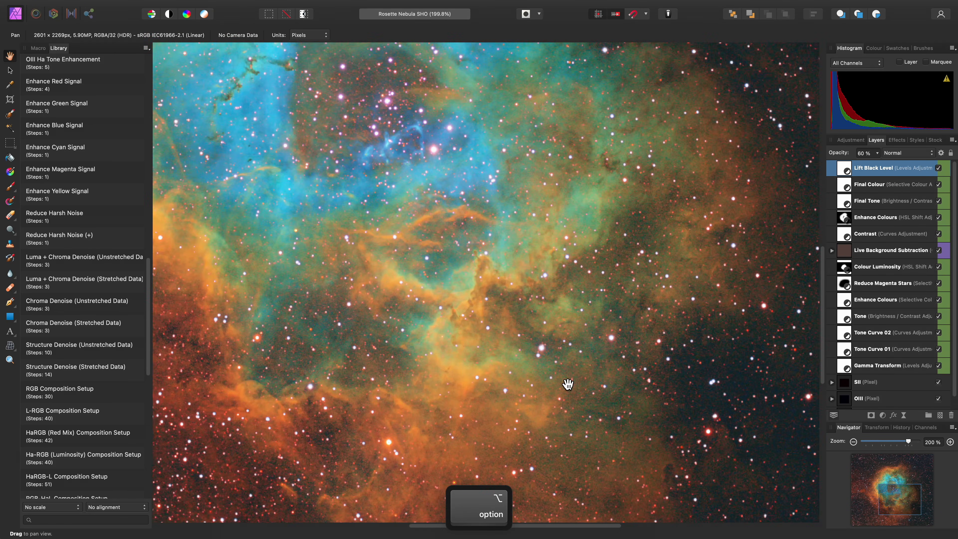
scroll(568, 384, "up", 8)
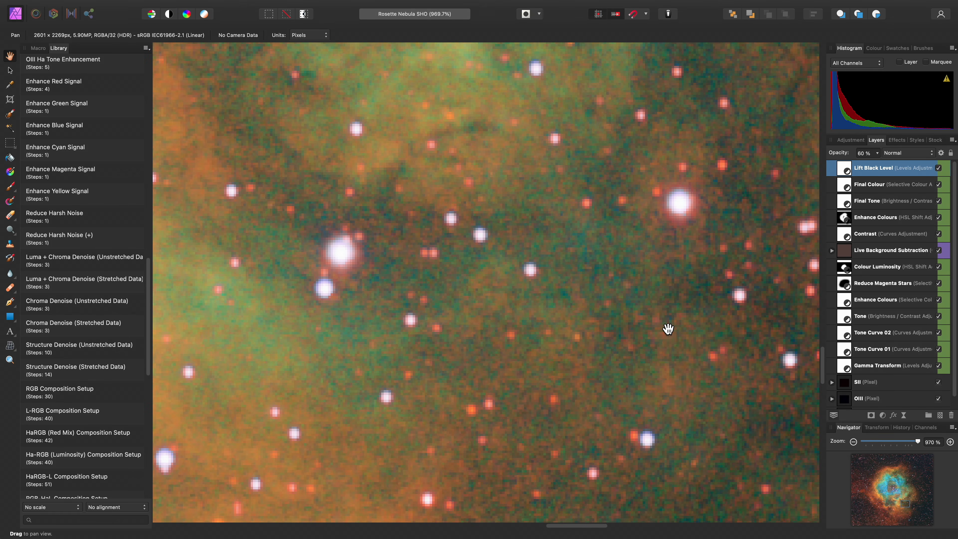
left_click_drag(618, 301, 554, 385)
left_click_drag(552, 282, 530, 390)
left_click_drag(556, 299, 530, 364)
left_click_drag(533, 308, 505, 380)
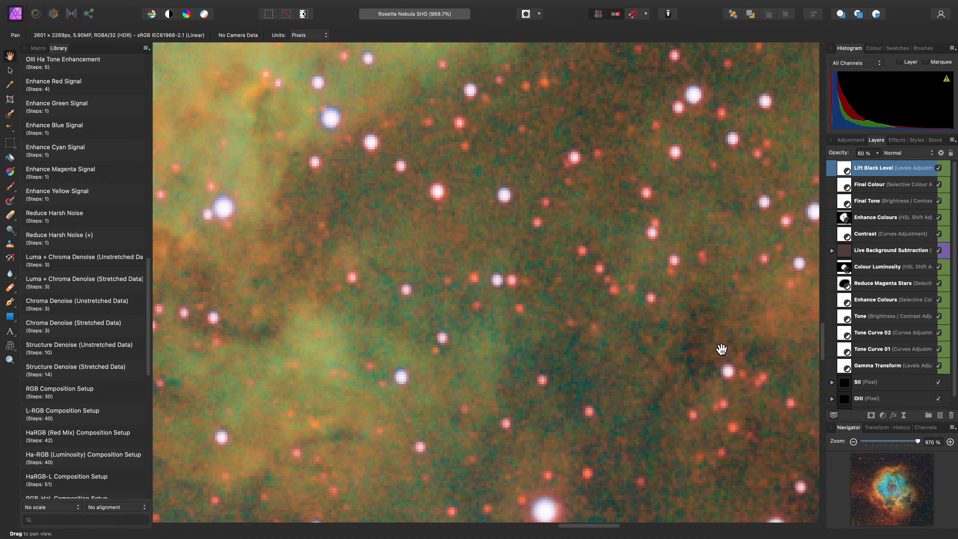
left_click(892, 381)
scroll(887, 379, "down", 1)
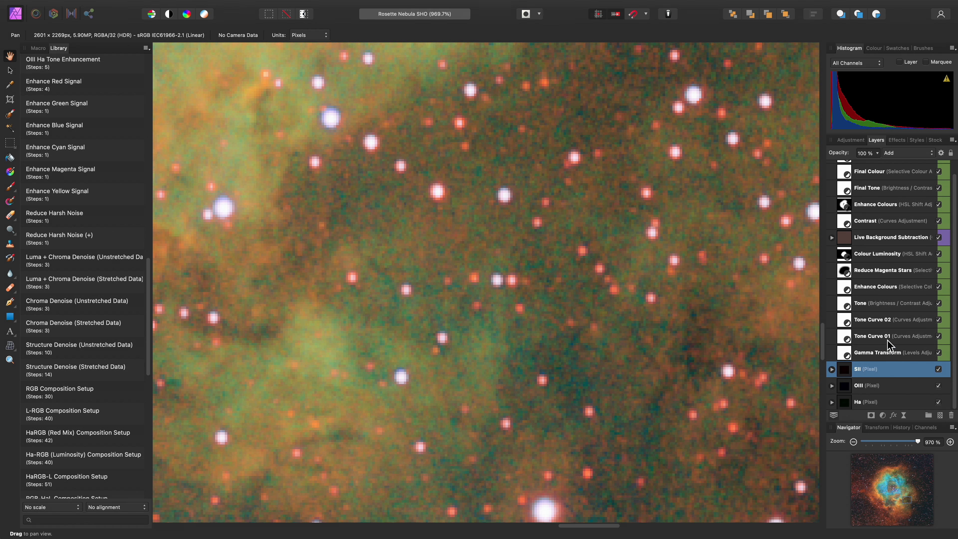
left_click(110, 264)
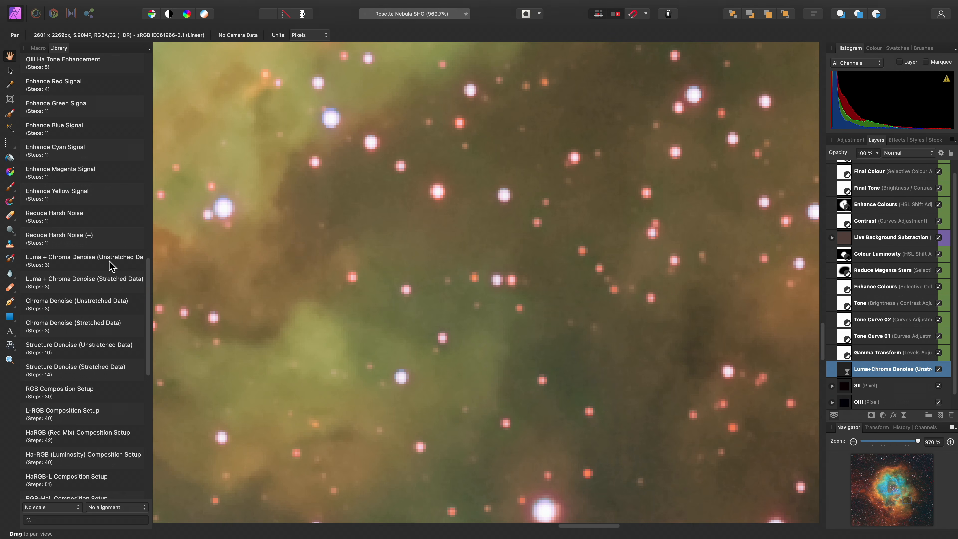
key("super+z")
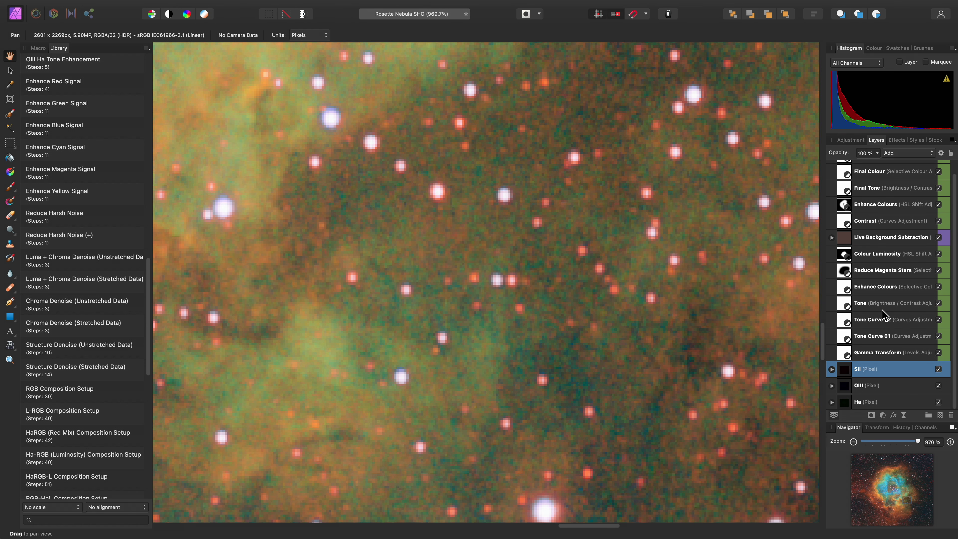
Step: Try Luma + Chroma Denoise (Stretched Data) above the Tone adjustment layer and undo it
left_click(876, 303)
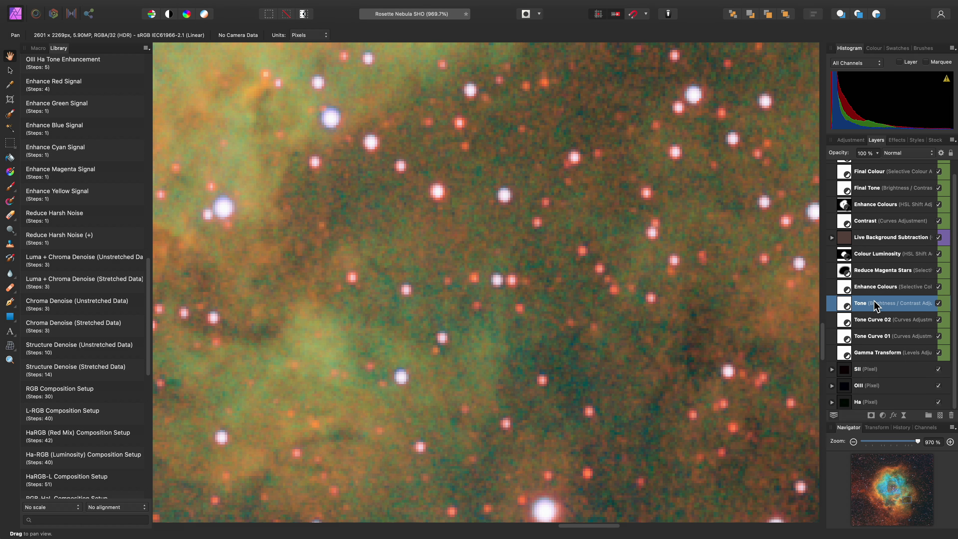
left_click(118, 290)
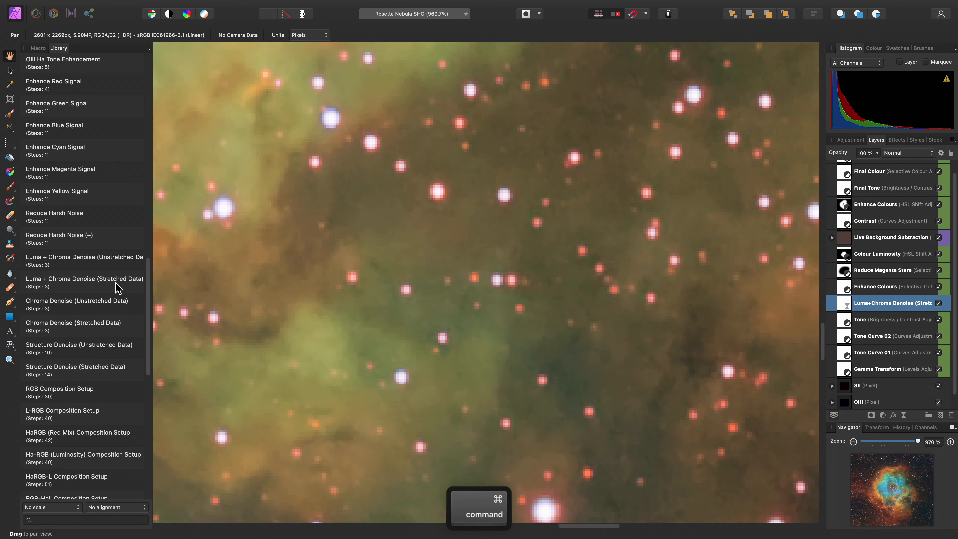
key("super+z")
Step: Try Chroma Denoise (Unstretched Data) above the SII pixel layer of Rosette Nebula SHO and undo it
left_click(883, 370)
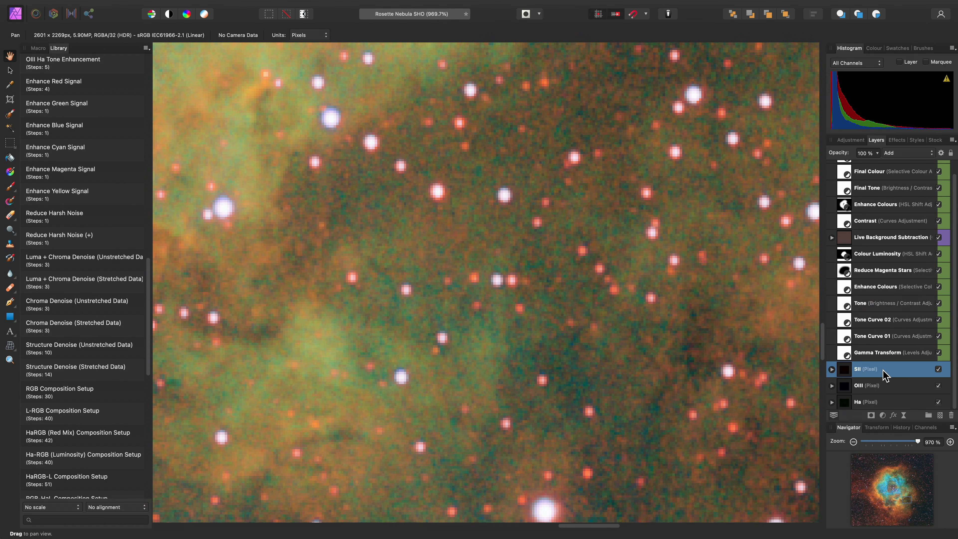
left_click(121, 312)
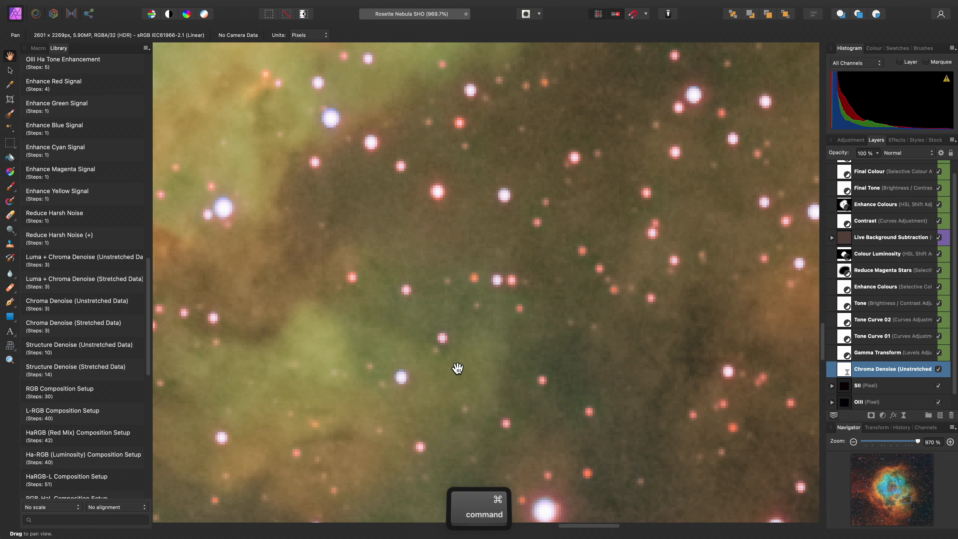
key("super+z")
Step: Try Structure Denoise (Unstretched Data) above the SII layer, examine the nebula at lower magnification and undo the macro
left_click(119, 355)
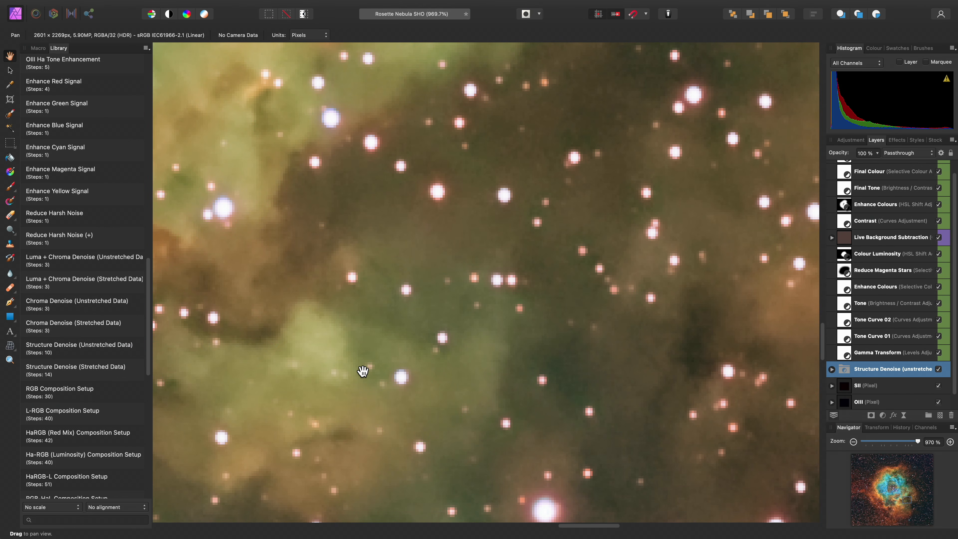
scroll(362, 371, "down", 5)
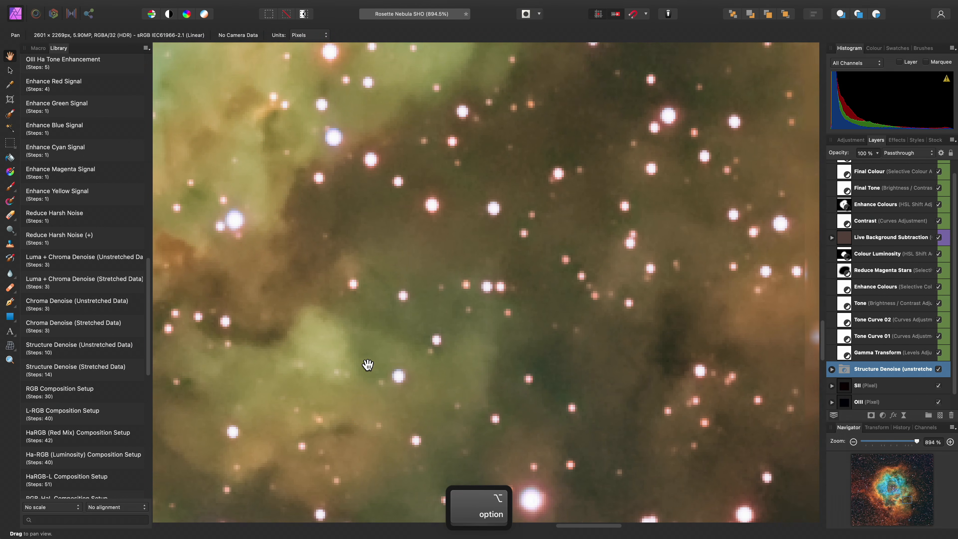
scroll(479, 356, "down", 5)
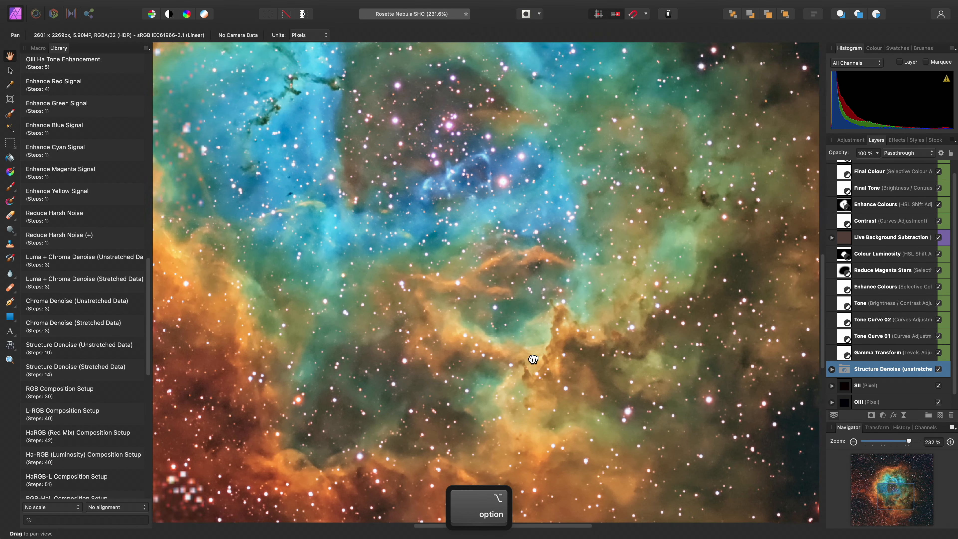
left_click_drag(534, 359, 539, 301)
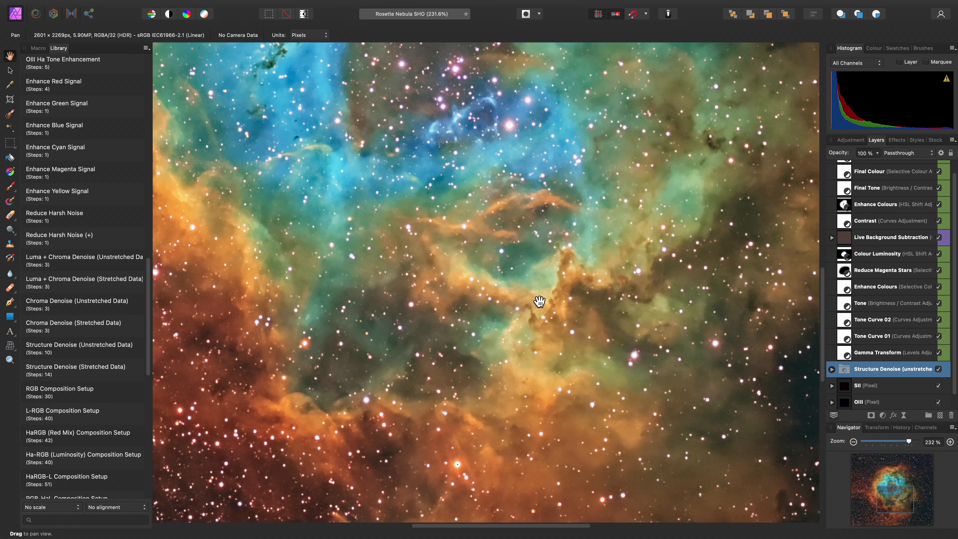
key("super+z")
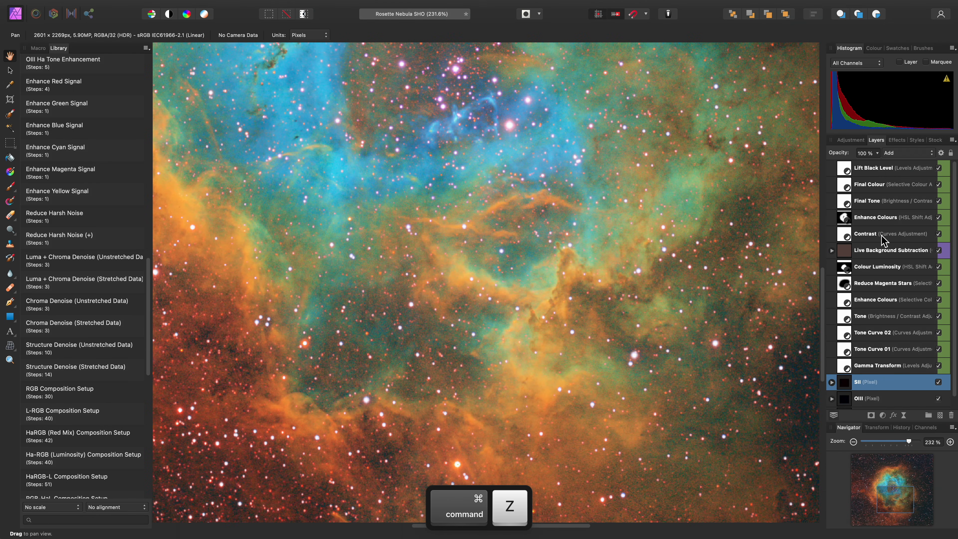
Step: Apply Structure Denoise (Stretched Data) above the Lift Black Level layer, expand its group and inspect the nebula detail close up
left_click(887, 173)
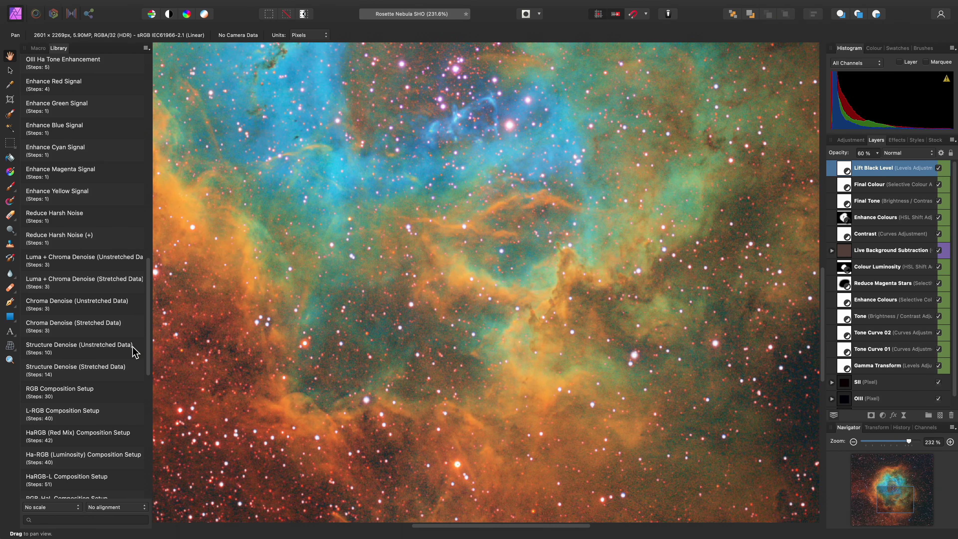
left_click(121, 372)
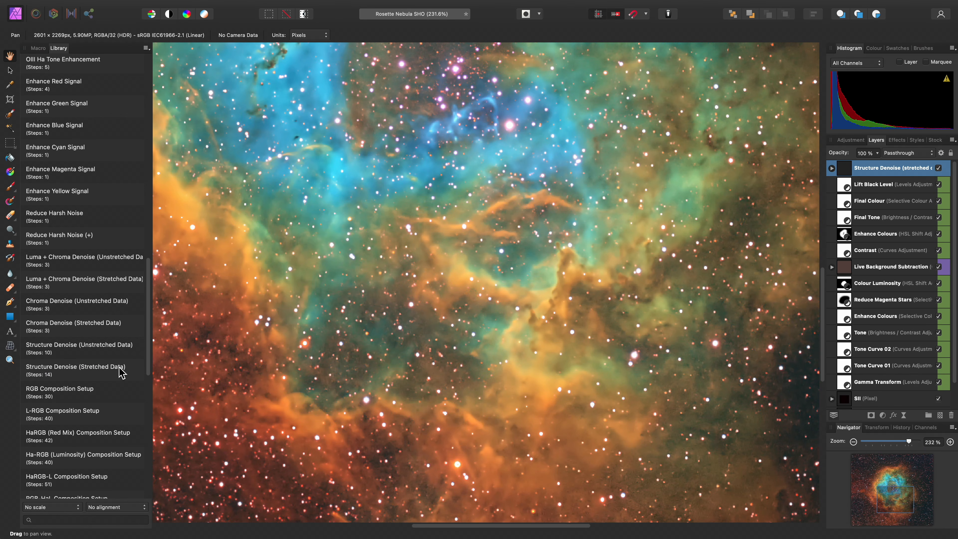
left_click(832, 168)
scroll(566, 278, "up", 10)
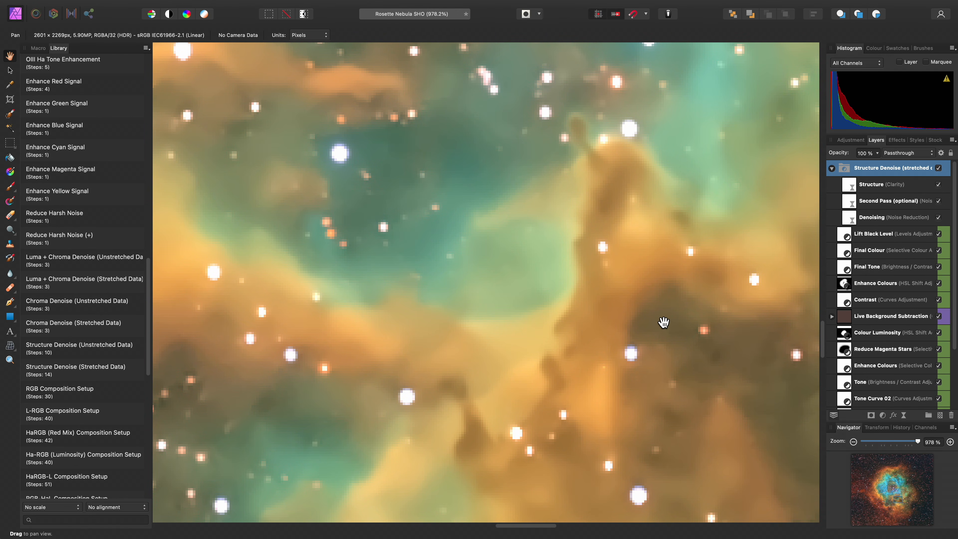
key("super+0")
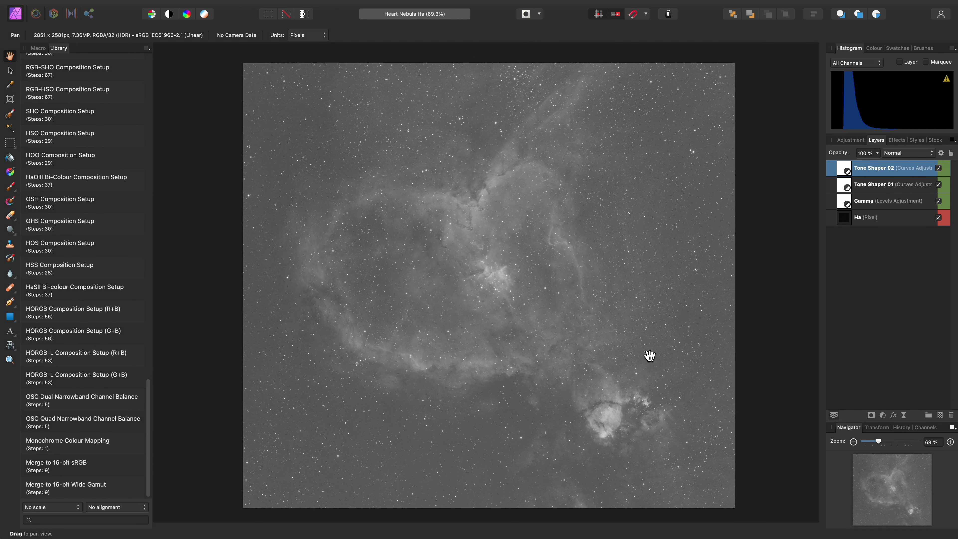
Step: Apply the Monochrome Colour Mapping macro above the Tone Shaper 02 layer in the Heart Nebula Ha document
left_click(874, 222)
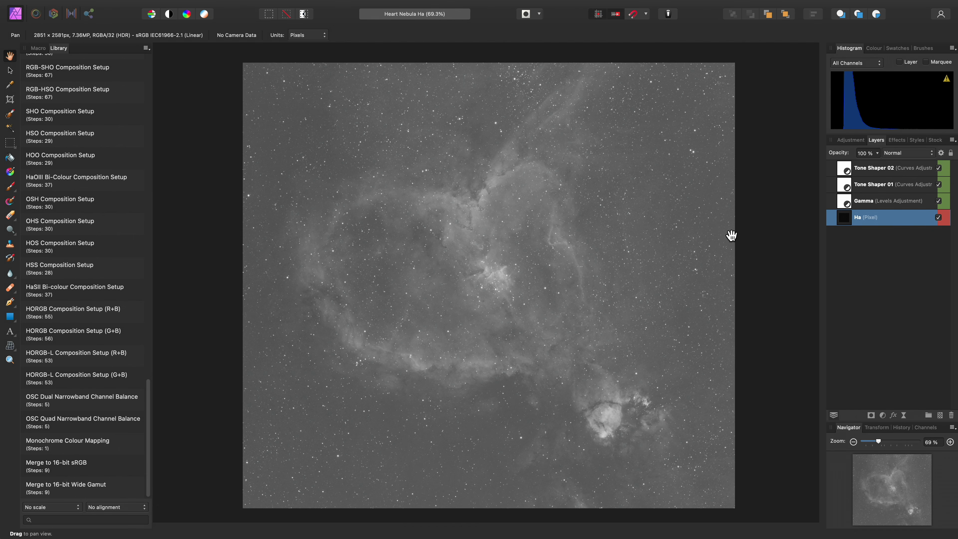
left_click(894, 171)
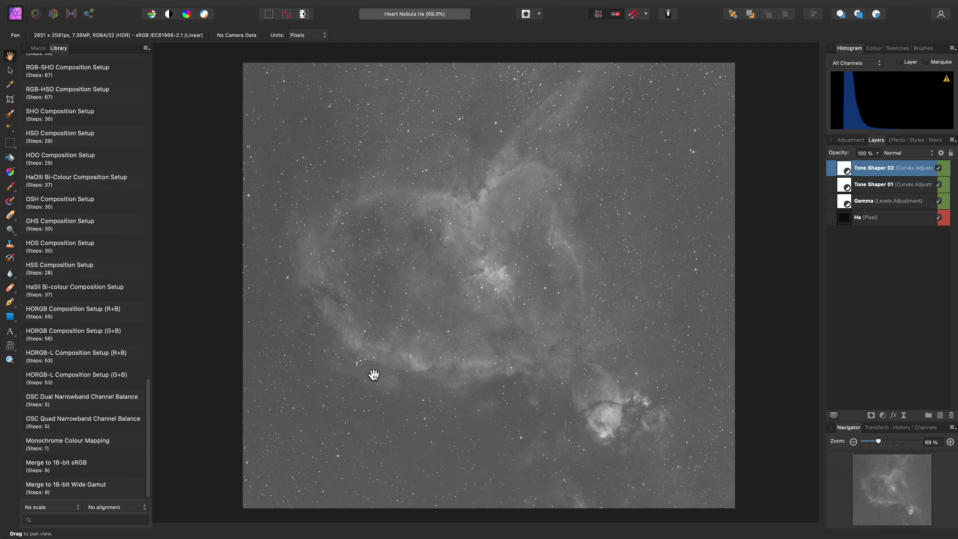
left_click(122, 448)
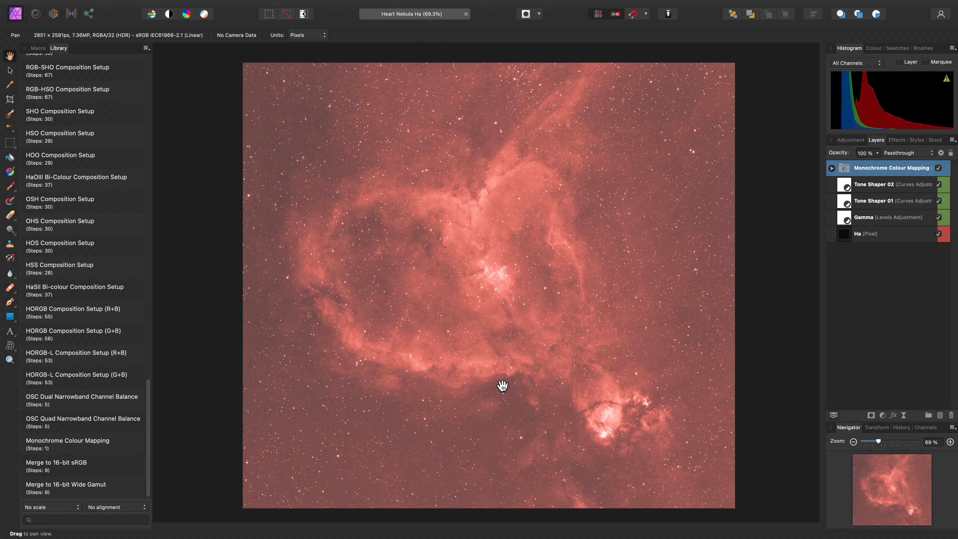
Step: In the Colour Mapping gradient map, shift the dark and red stops, with red at 40 %, and recolour the red stop orange (H 11, S 98, L 51)
left_click(832, 169)
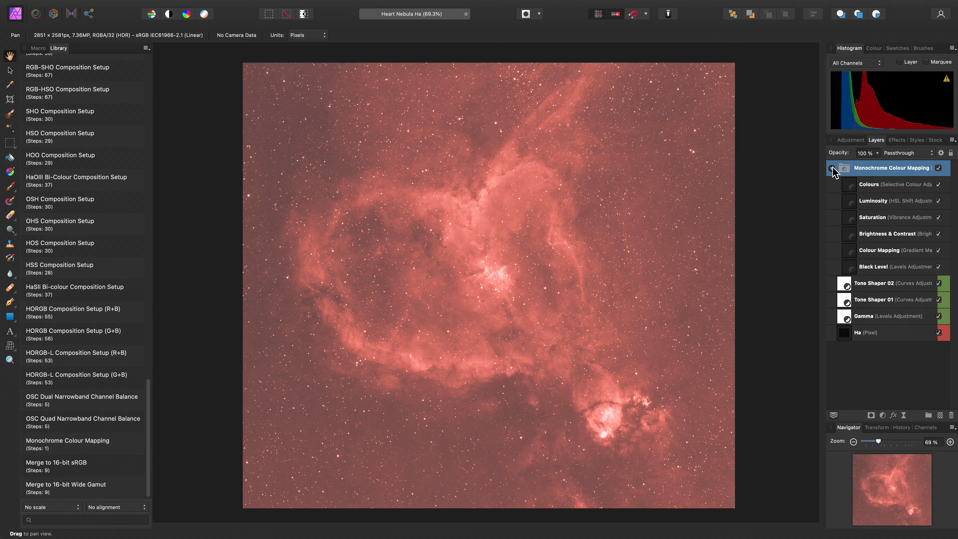
double_click(851, 256)
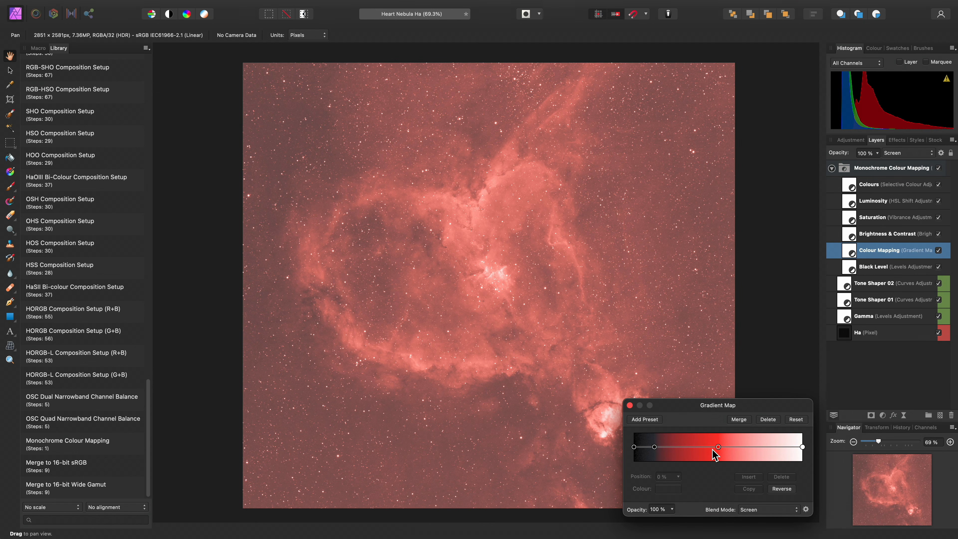
left_click_drag(654, 447, 702, 449)
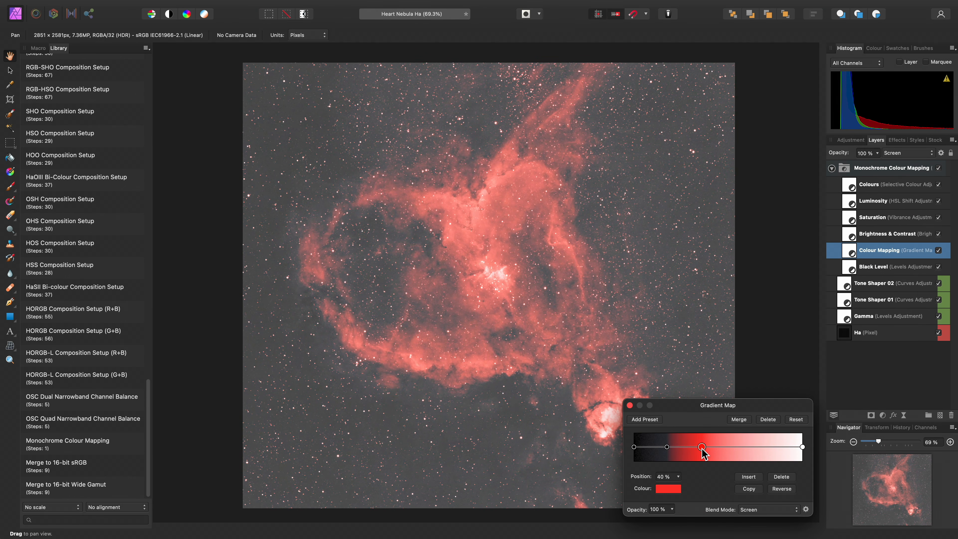
left_click(668, 489)
mouse_move(754, 413)
left_mouse_down()
mouse_move(753, 398)
mouse_move(749, 448)
mouse_move(763, 419)
left_mouse_up()
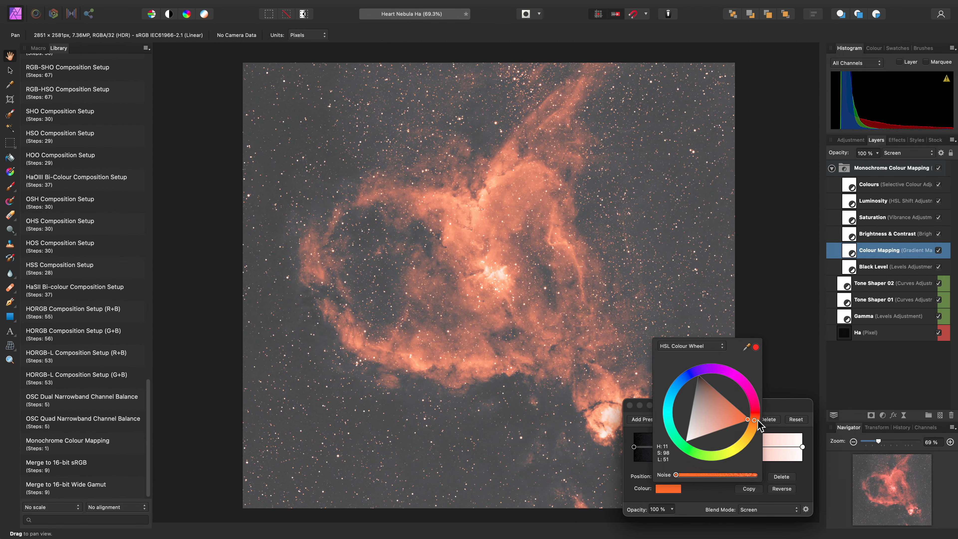
left_click(629, 405)
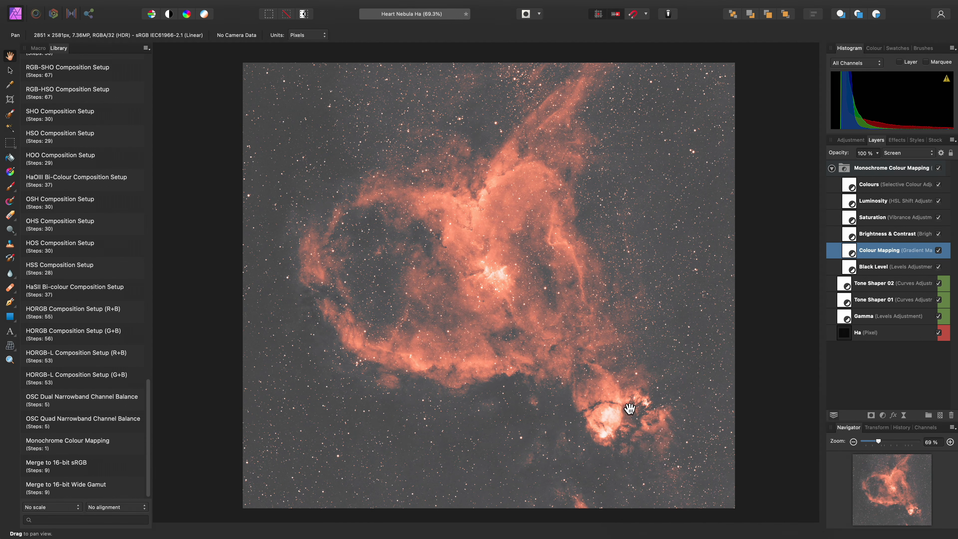
Step: Raise the contrast and slightly lower the brightness in the Monochrome Colour Mapping group's Brightness & Contrast adjustment
double_click(848, 237)
left_click_drag(752, 482, 791, 486)
left_click_drag(703, 459, 698, 459)
left_click(630, 420)
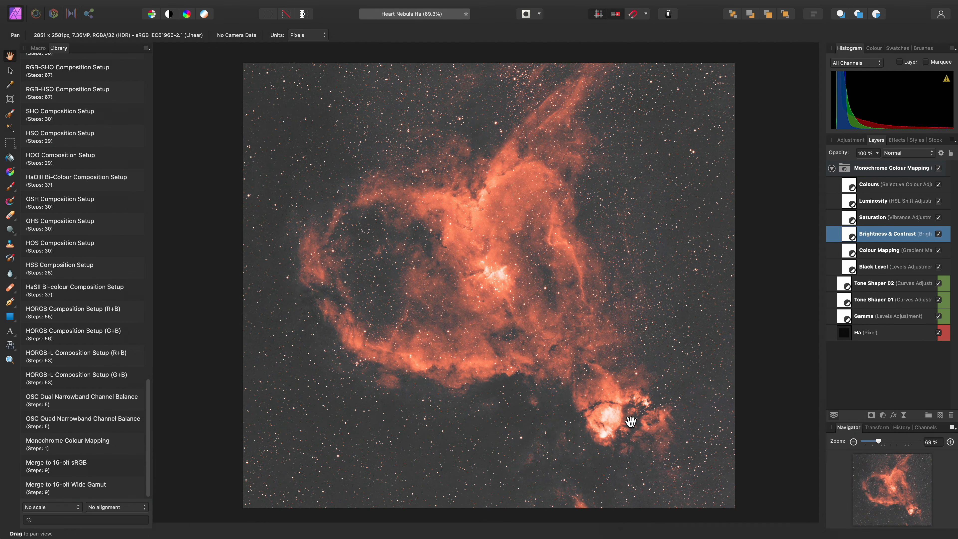
Step: Set the saturation of the Saturation vibrance adjustment to 17 %
double_click(864, 218)
left_click_drag(719, 495, 714, 495)
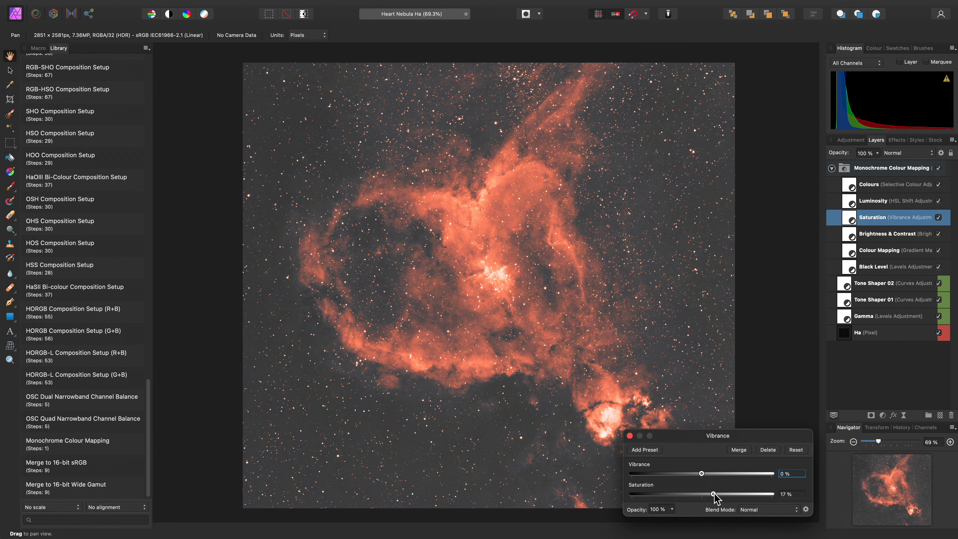
left_click(630, 436)
Step: Set the luminosity shift of the reds to 28 % in the Luminosity HSL adjustment
double_click(850, 204)
left_click(691, 424)
left_click_drag(708, 490, 723, 490)
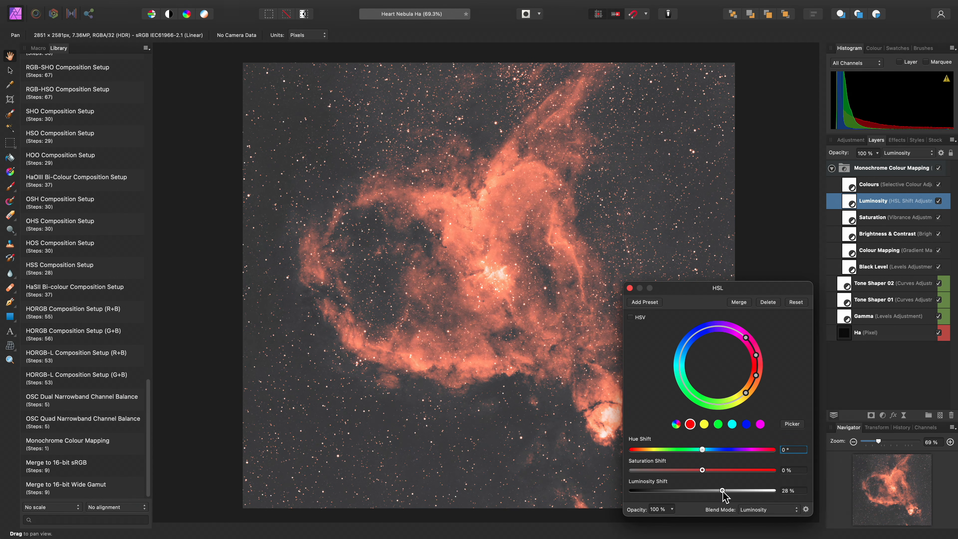
left_click(630, 288)
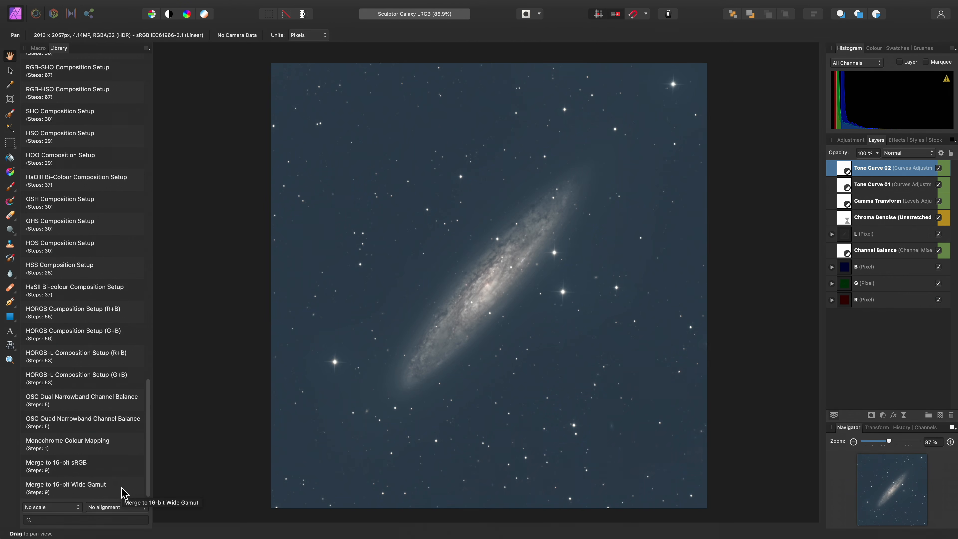
Step: Browse the JR - Astrophotography 16-bit macros, then run Merge to 16-bit sRGB on the Sculptor Galaxy LRGB document
left_click_drag(148, 482, 162, 137)
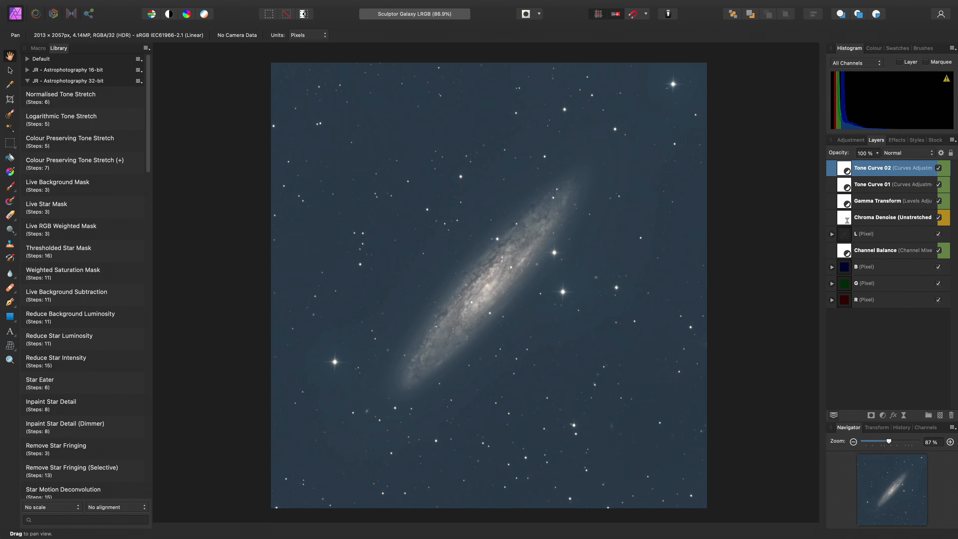
left_click(72, 69)
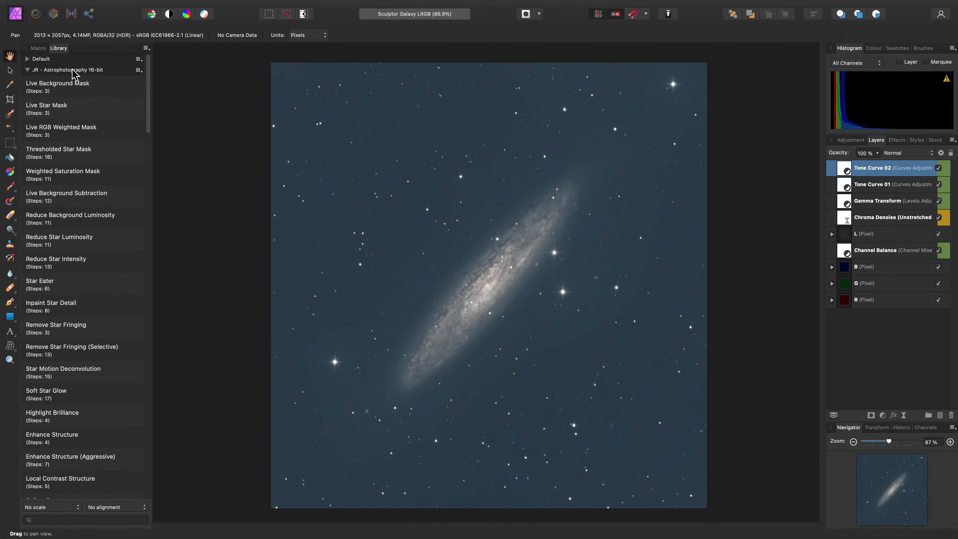
left_click_drag(147, 73, 153, 180)
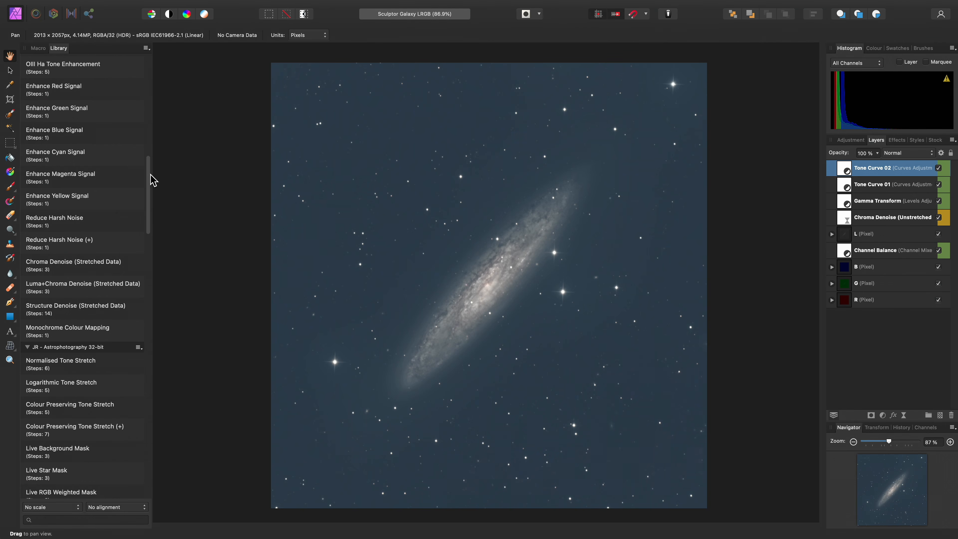
left_click_drag(150, 174, 149, 71)
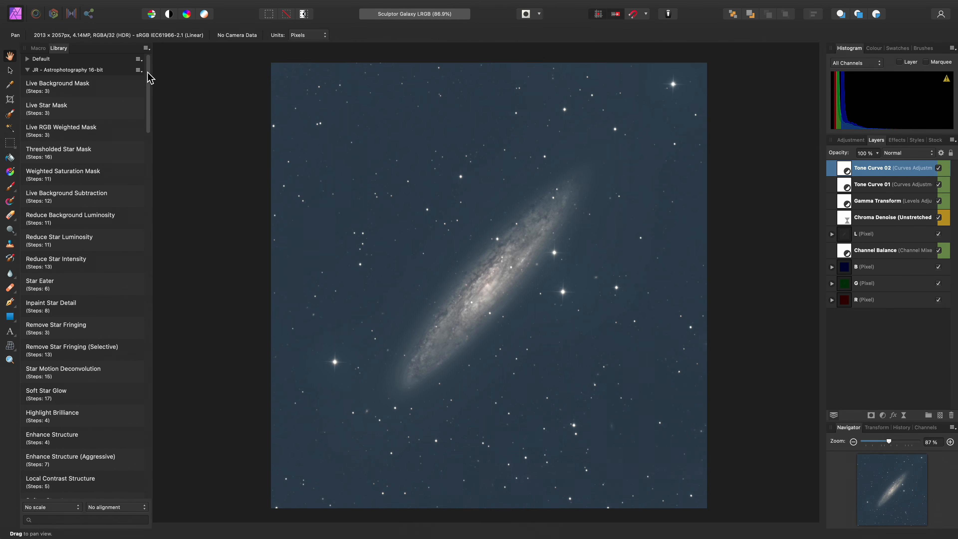
left_click(92, 71)
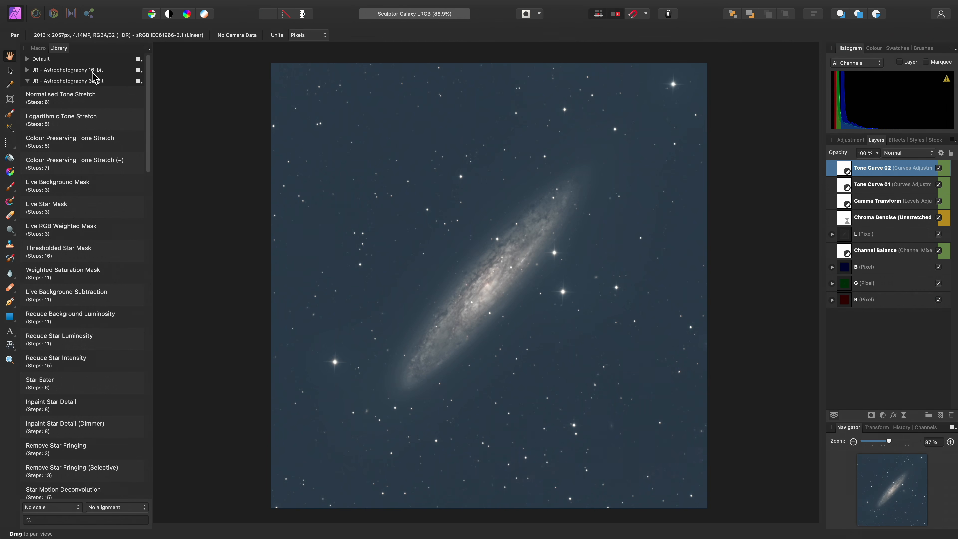
left_click_drag(148, 81, 148, 443)
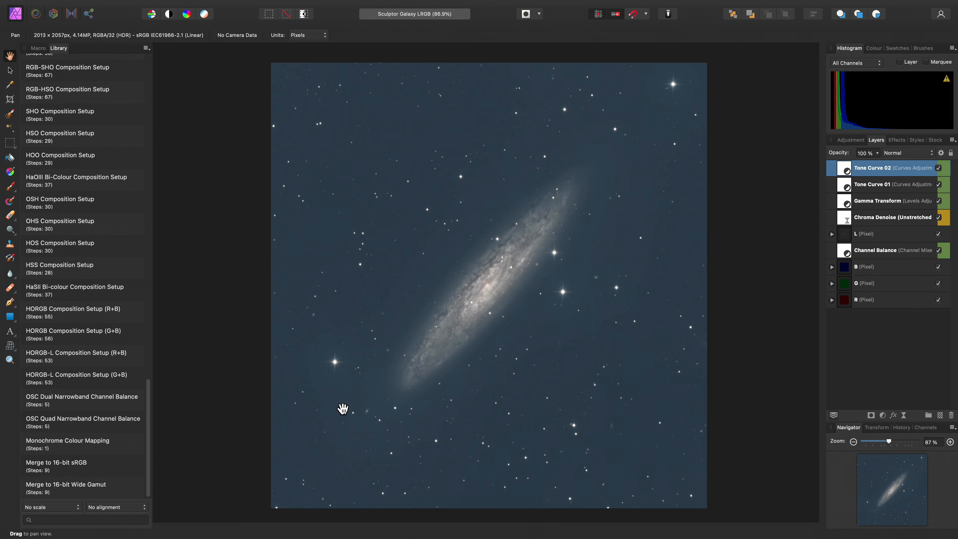
left_click(103, 473)
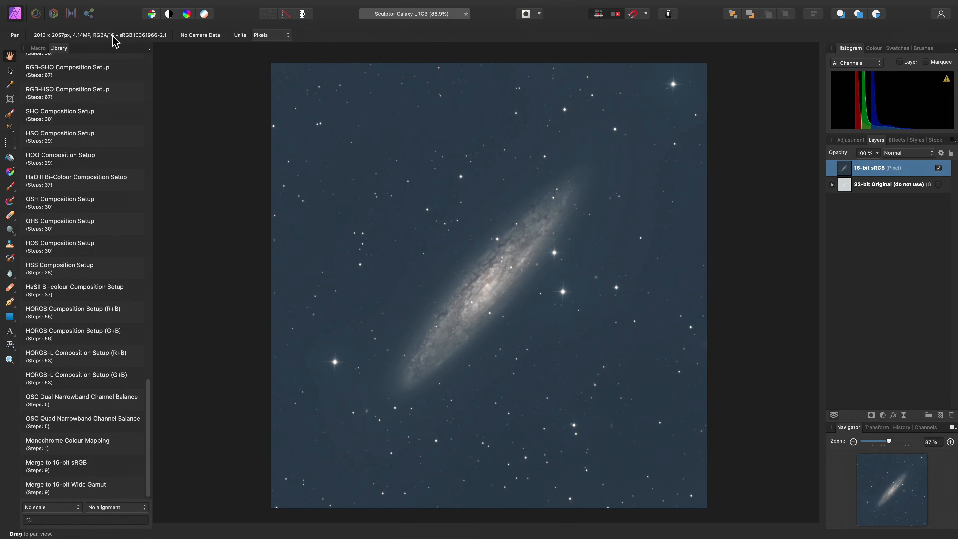
Step: Apply Live Background Subtraction to the 16-bit sRGB layer and set its Black Level Offset output black level to 11 %
scroll(150, 174, "up", 15)
scroll(150, 151, "up", 3)
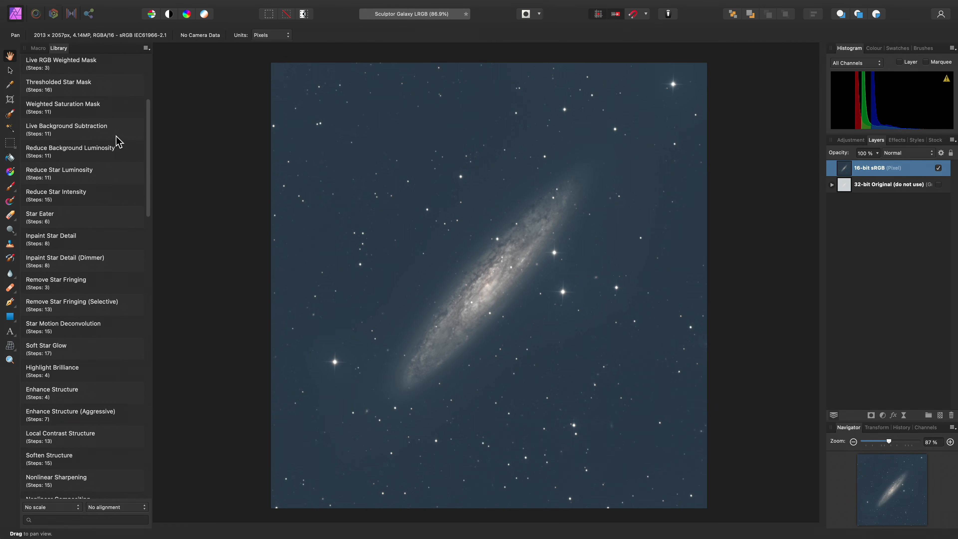
left_click(113, 131)
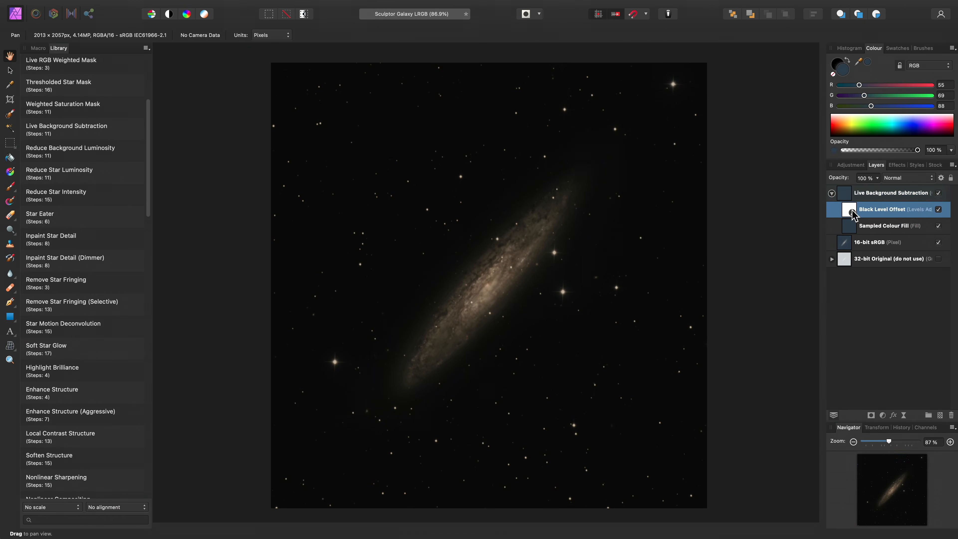
double_click(853, 212)
left_click_drag(632, 474, 654, 475)
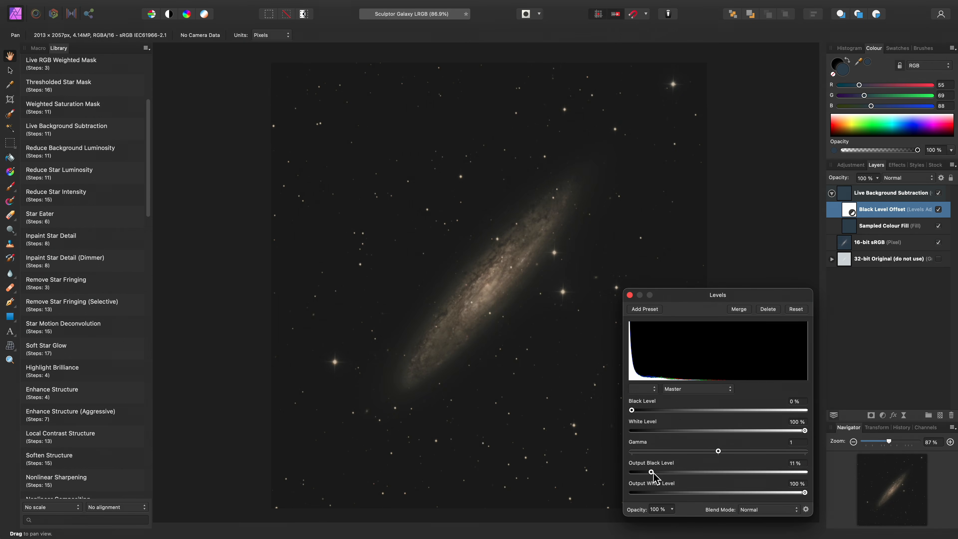
left_click(630, 295)
Step: Apply the Reduce Star Intensity macro above the Live Background Subtraction group of the Sculptor Galaxy image
left_click(871, 197)
scroll(453, 282, "up", 5)
left_click(113, 202)
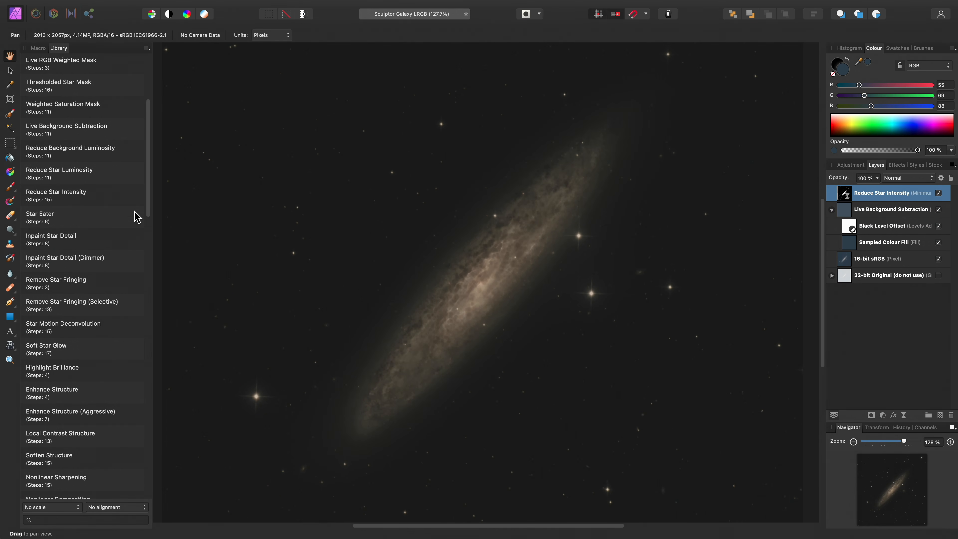
Step: Add a Curves adjustment above Reduce Star Intensity and raise the curve to brighten the galaxy
key("super+m")
left_click_drag(710, 391, 704, 369)
scroll(509, 357, "down", 5)
left_click(629, 266)
left_click(881, 210)
left_click(871, 192)
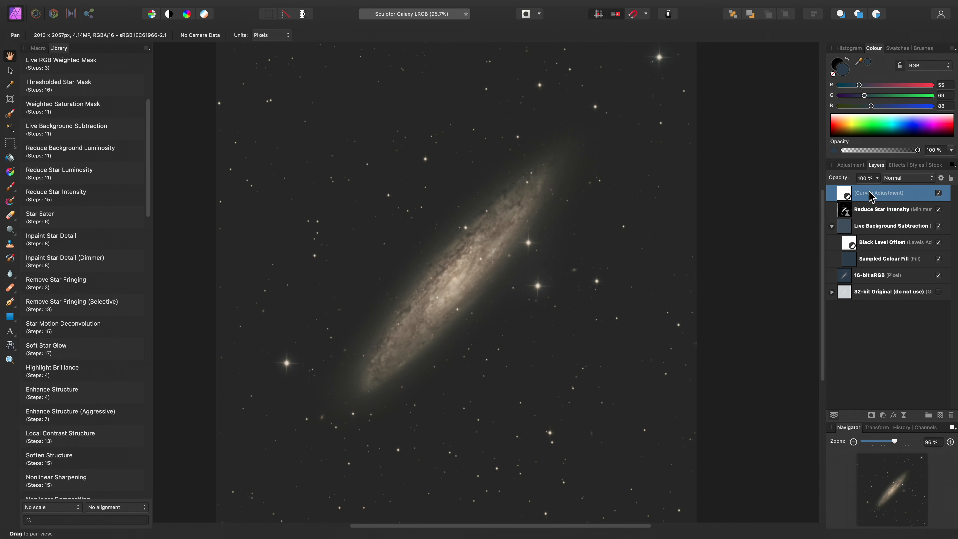
Step: Apply the Enhance Red Signal, Enhance Yellow Signal and Highlight Brilliance macros above the galaxy's Curves adjustment, reducing the yellow group's opacity
scroll(149, 182, "down", 10)
left_click(118, 238)
left_click(112, 350)
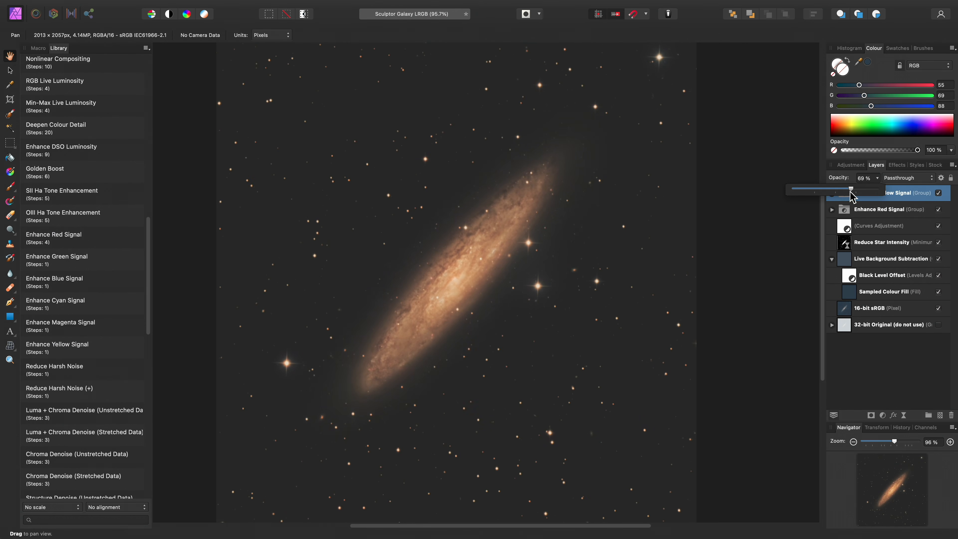
left_click_drag(150, 246, 157, 169)
left_click_drag(52, 208, 720, 273)
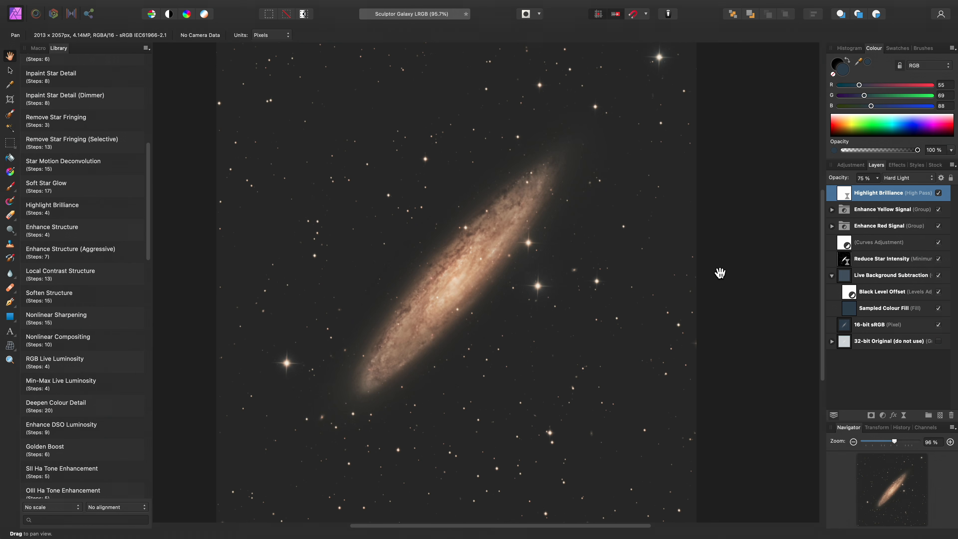
scroll(720, 273, "down", 2)
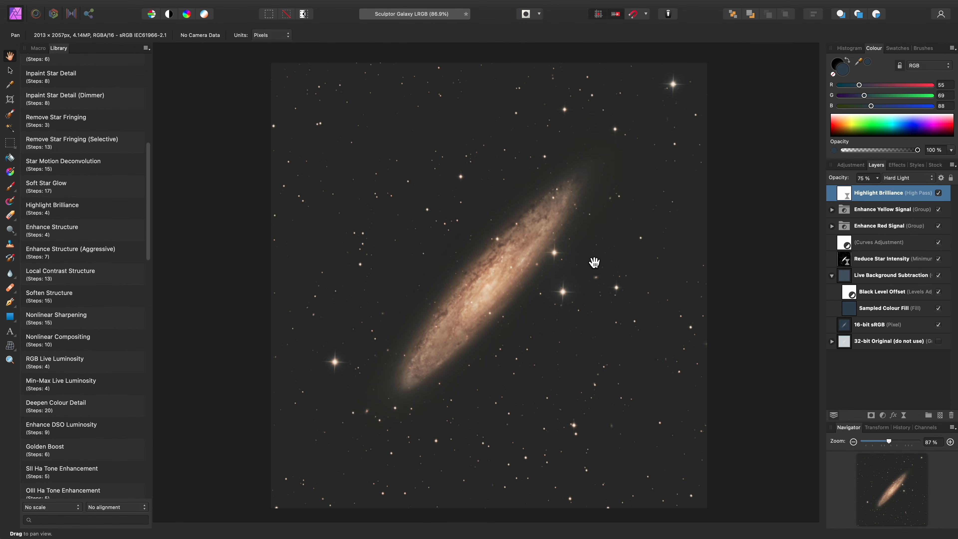
Step: Roll the Sculptor Galaxy document's history back to before Merge to 16-bit sRGB and run Merge to 16-bit Wide Gamut
left_click_drag(148, 244, 154, 486)
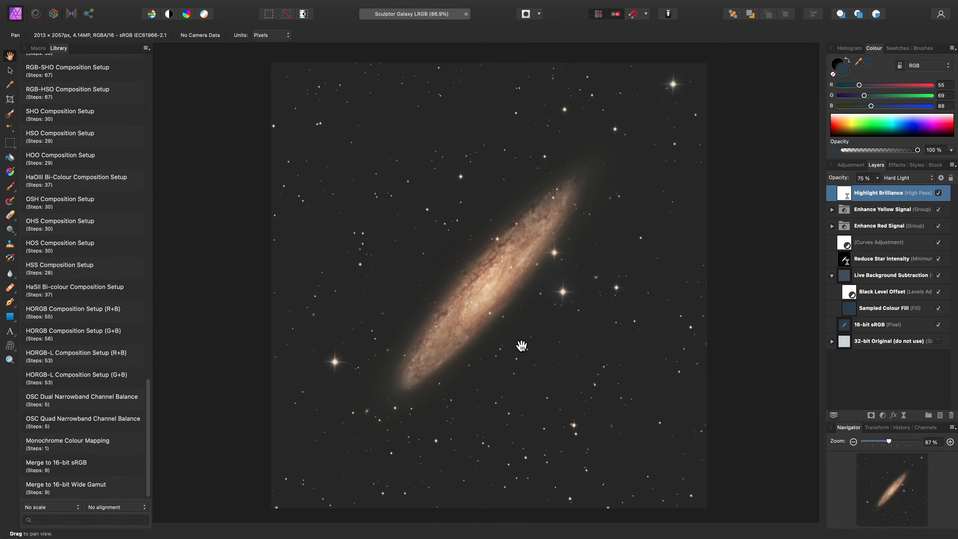
left_click(902, 428)
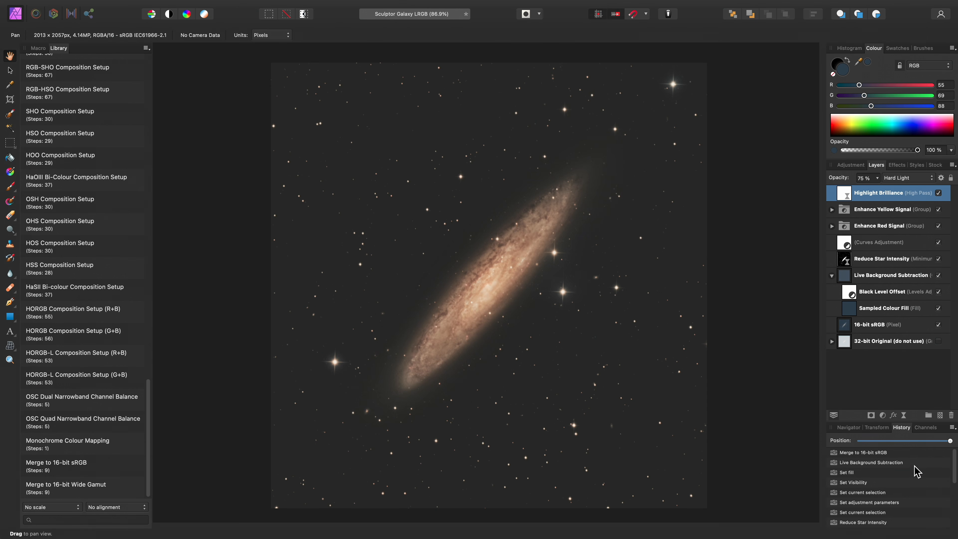
left_click(887, 453)
left_click_drag(861, 441, 858, 442)
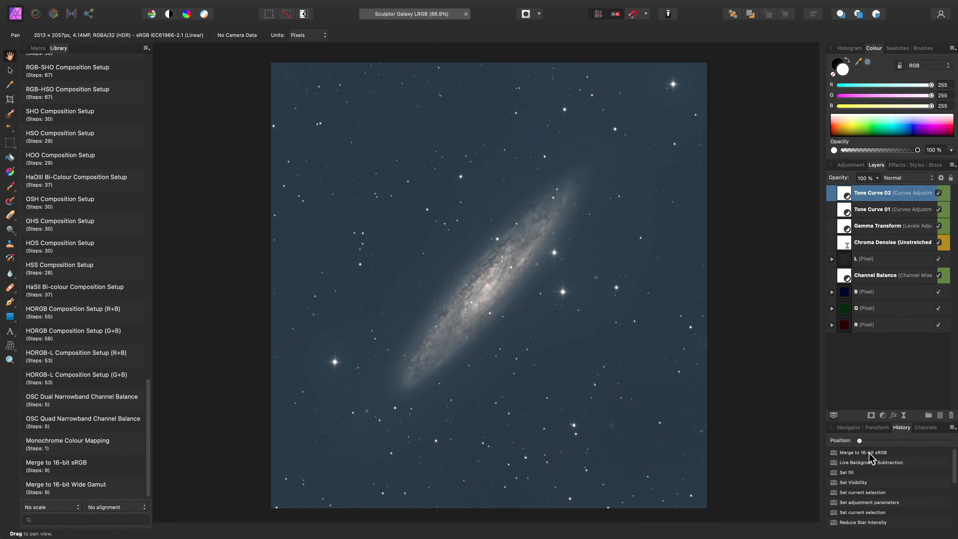
left_click(120, 496)
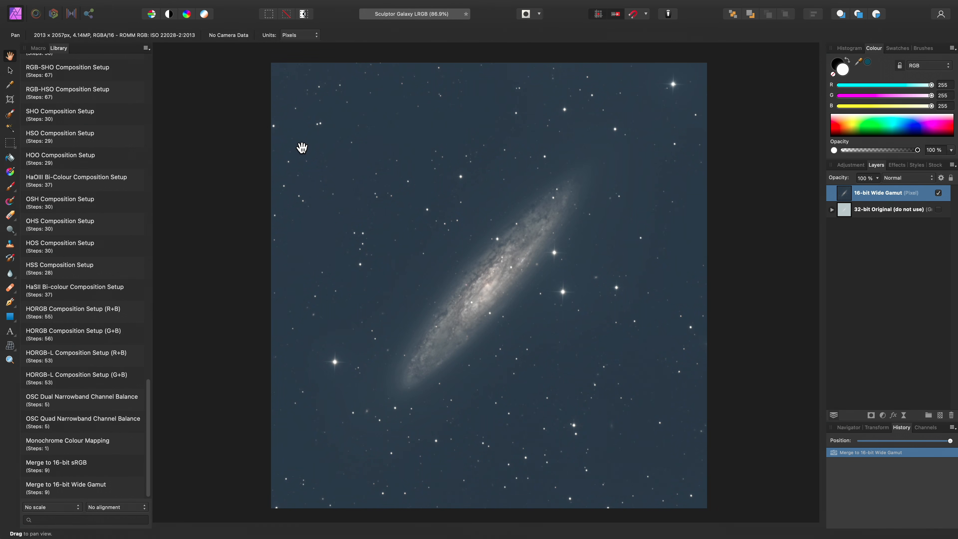
Step: Open the export settings for the wide gamut image, look at the TIFF option and choose JPEG (Best quality)
mouse_move(223, 2)
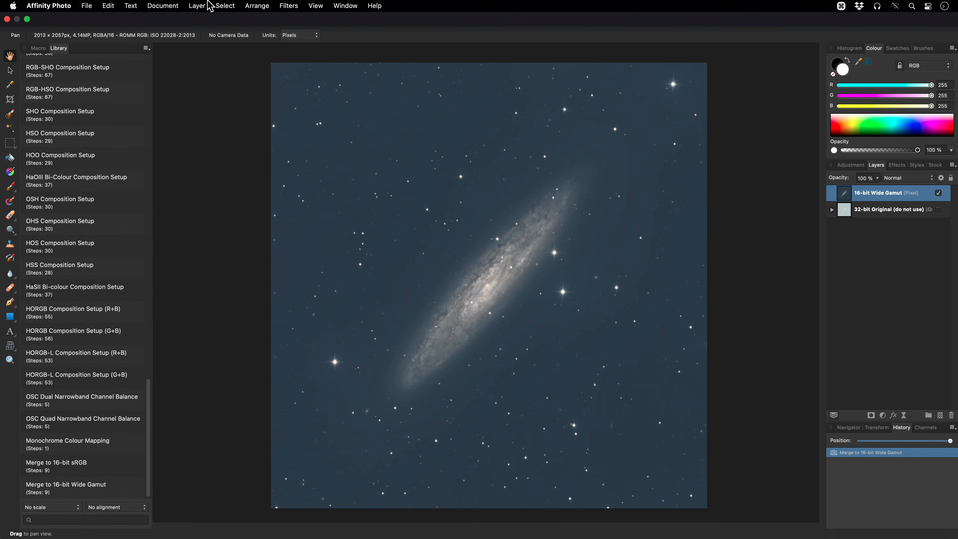
left_click(86, 5)
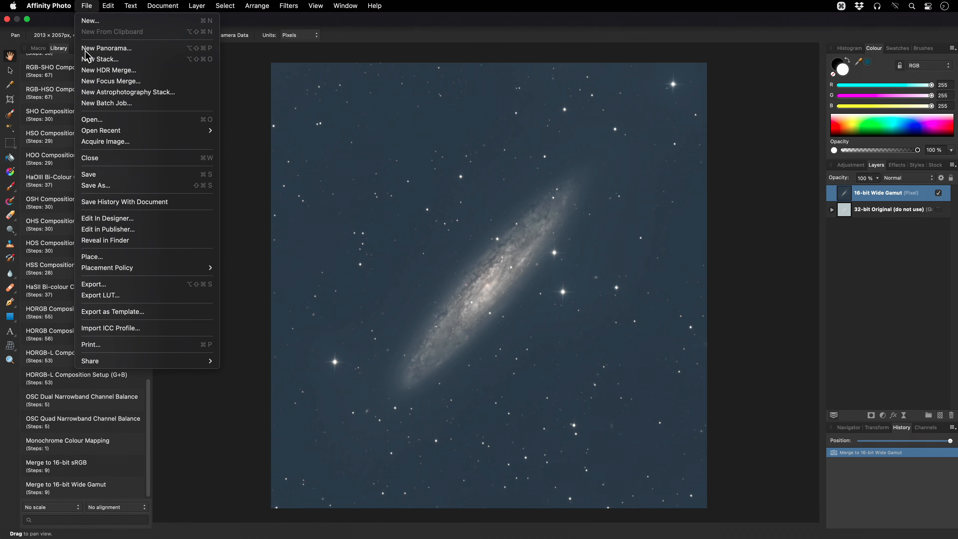
left_click(135, 287)
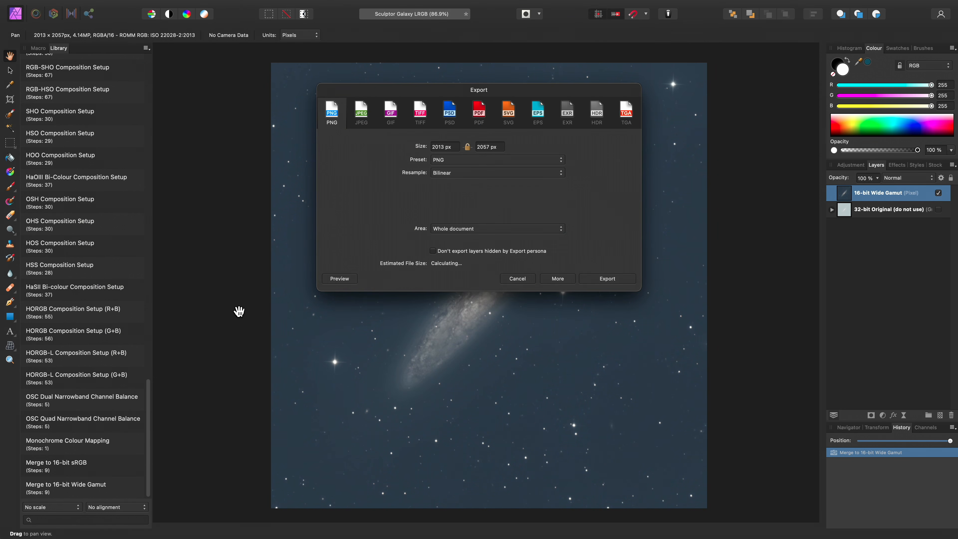
left_click(361, 116)
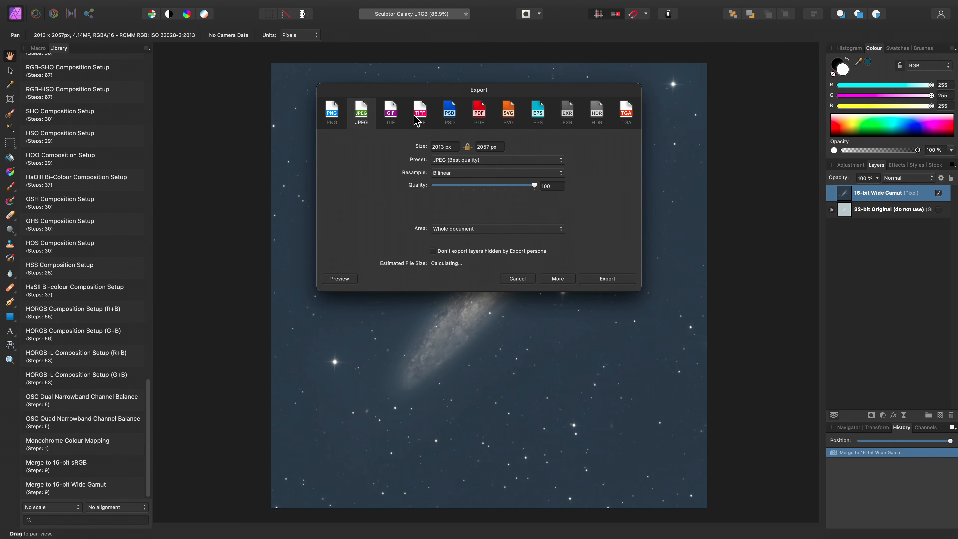
left_click(422, 118)
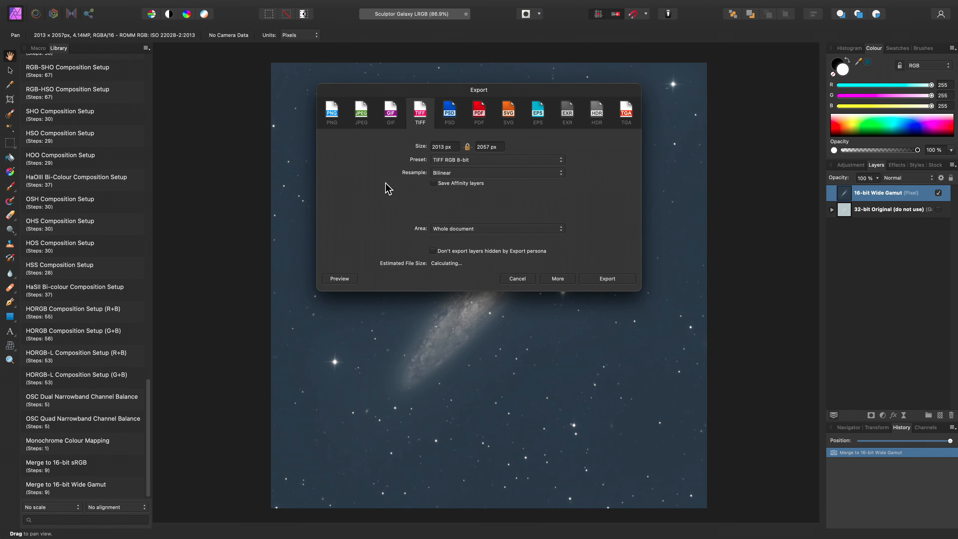
left_click(369, 123)
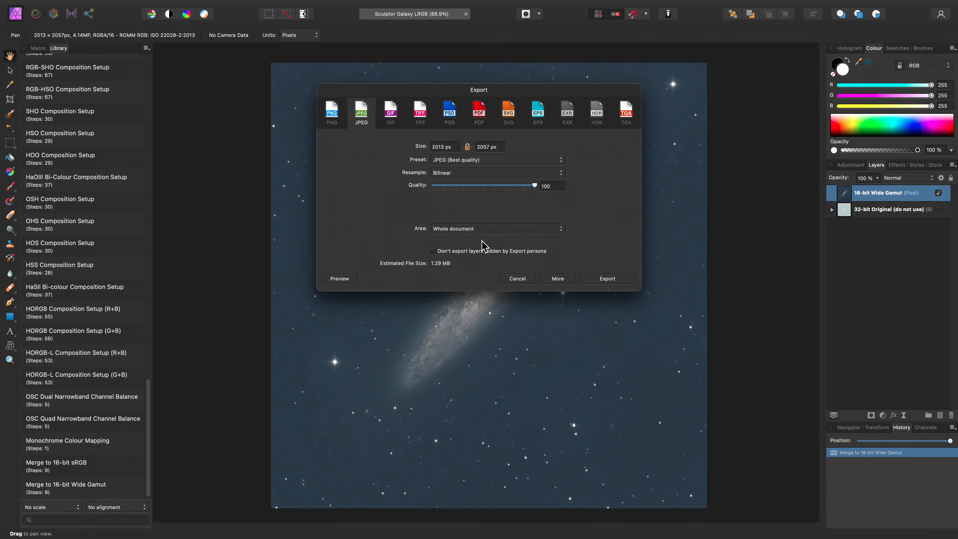
Step: Set the ICC profile of the JPEG export to sRGB IEC61966-2.1
left_click(570, 280)
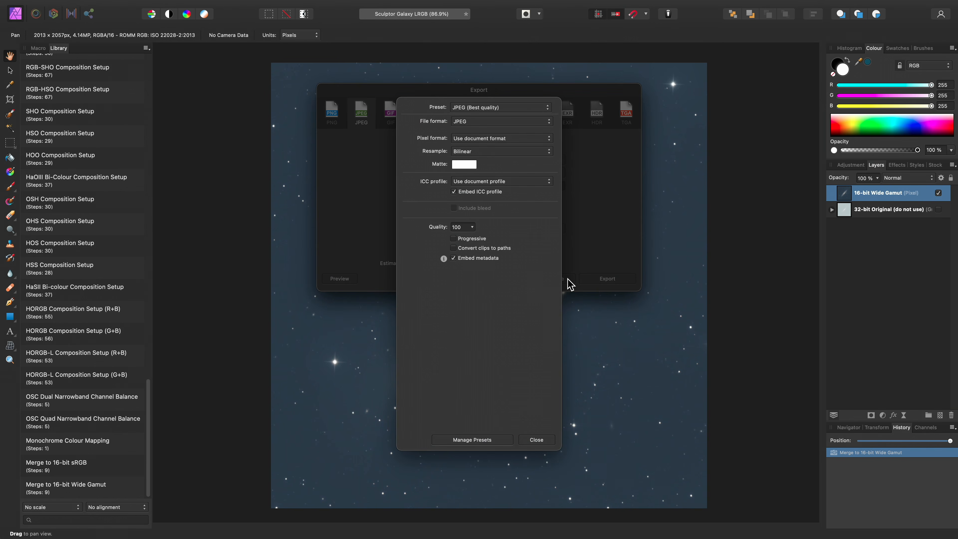
left_click(515, 182)
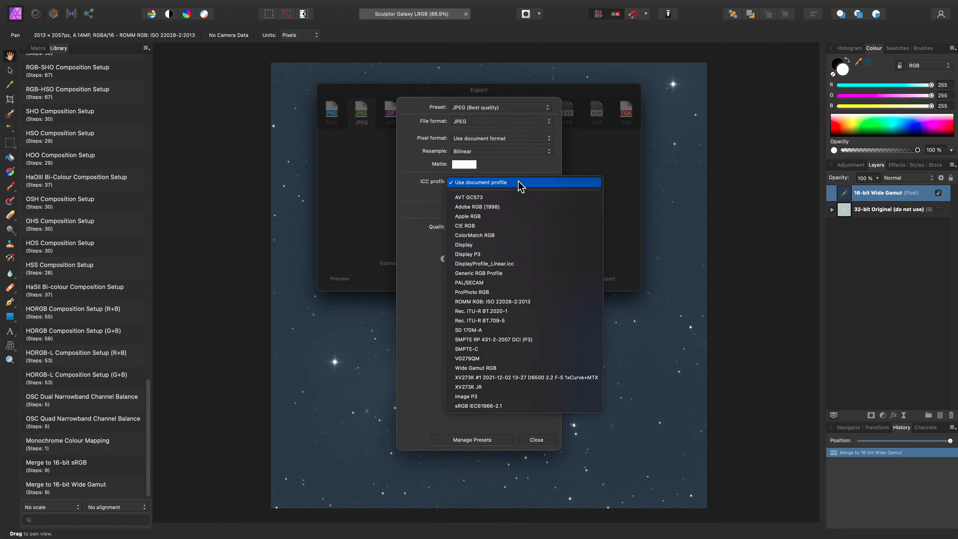
left_click(516, 406)
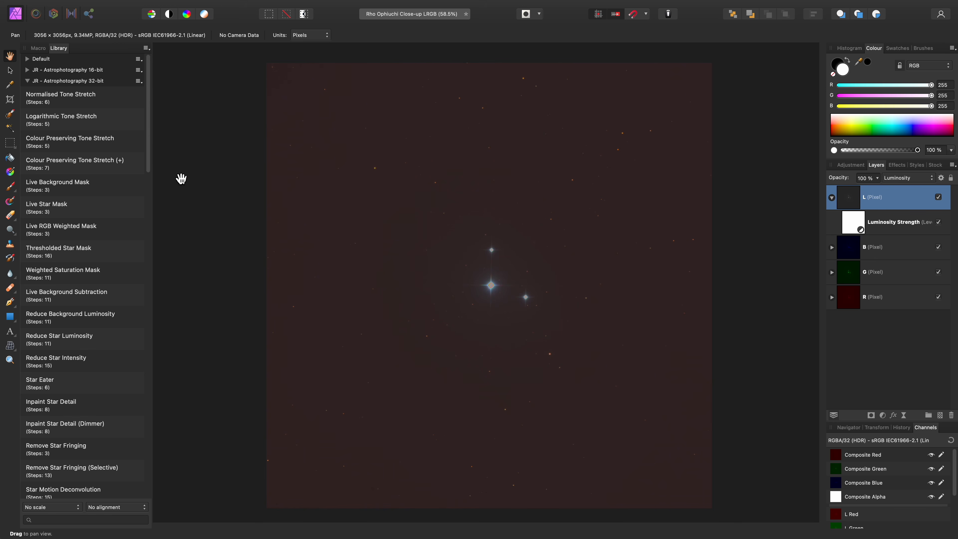
Step: Apply Colour Preserving Tone Stretch and Live Background Subtraction to the Rho Ophiuchi Close-up image, sampling its background colour and enabling the subtraction group
left_click(122, 142)
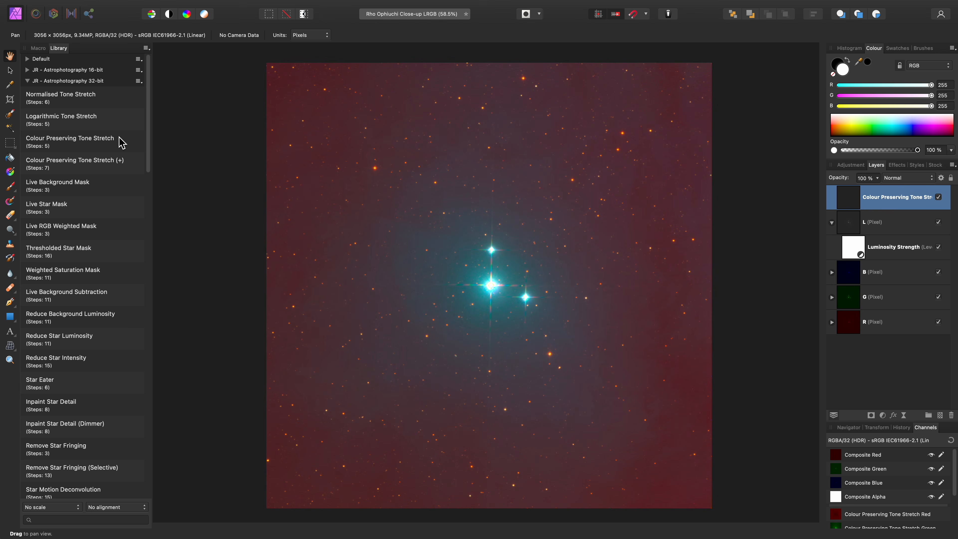
left_click(132, 293)
left_click_drag(858, 61, 668, 82)
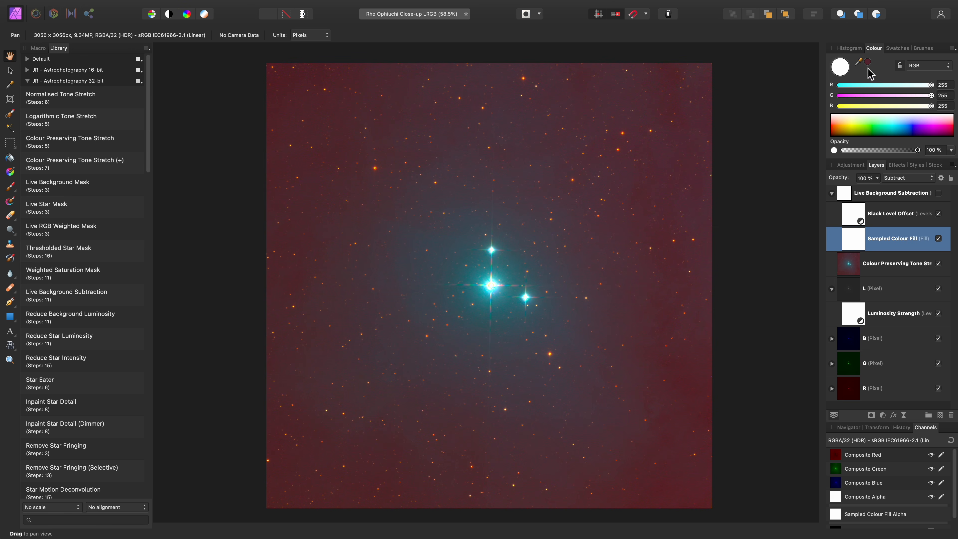
left_click(939, 193)
Step: Adjust the Black Level Offset levels within the Live Background Subtraction group of the Rho Ophiuchi image
left_click(852, 222)
double_click(851, 217)
left_click_drag(638, 472, 636, 472)
left_click(630, 295)
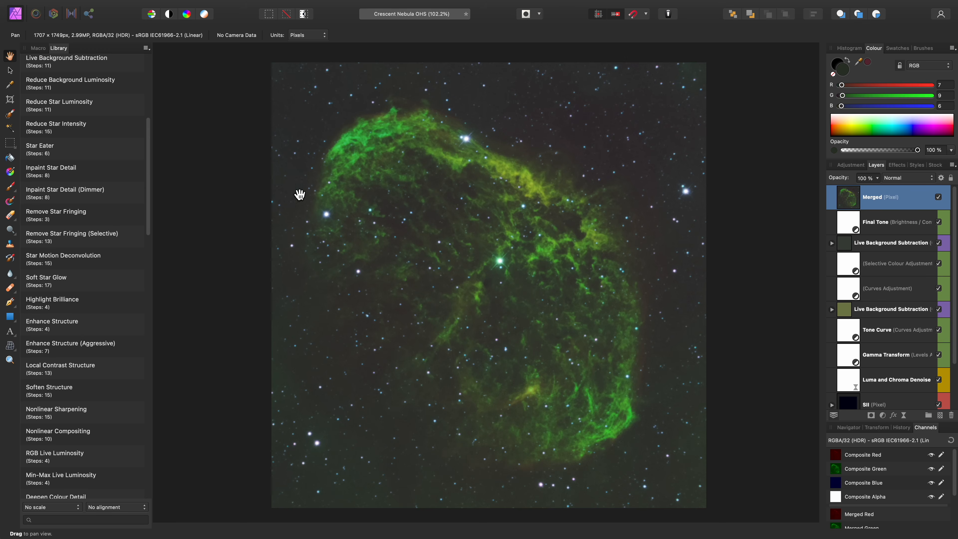
Step: Apply Reduce Background Luminosity and RGB Live Luminosity to the Crescent Nebula OHS image, adjusting the red, green and blue contributions
left_click(111, 85)
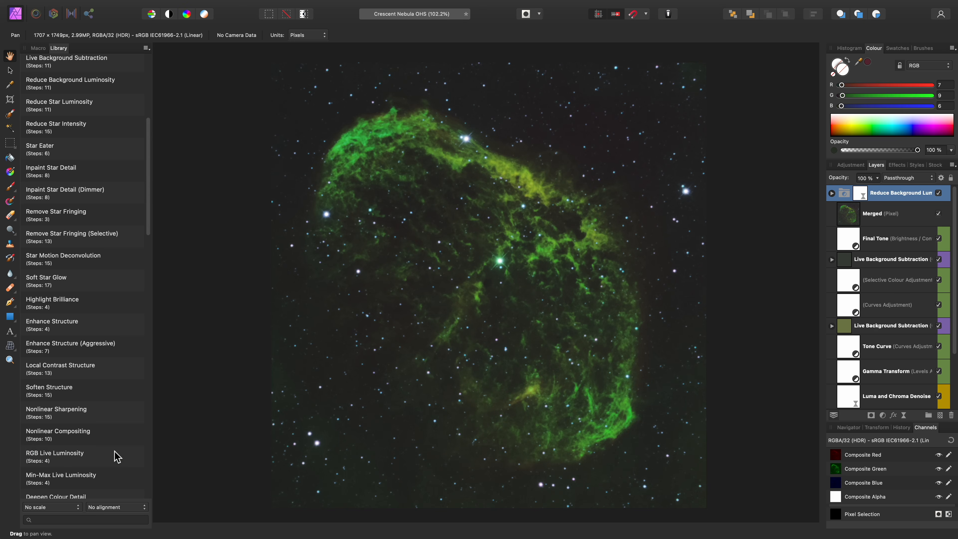
left_click(124, 455)
left_click_drag(743, 462, 772, 445)
mouse_move(741, 478)
left_mouse_down()
mouse_move(767, 478)
mouse_move(756, 479)
left_mouse_up()
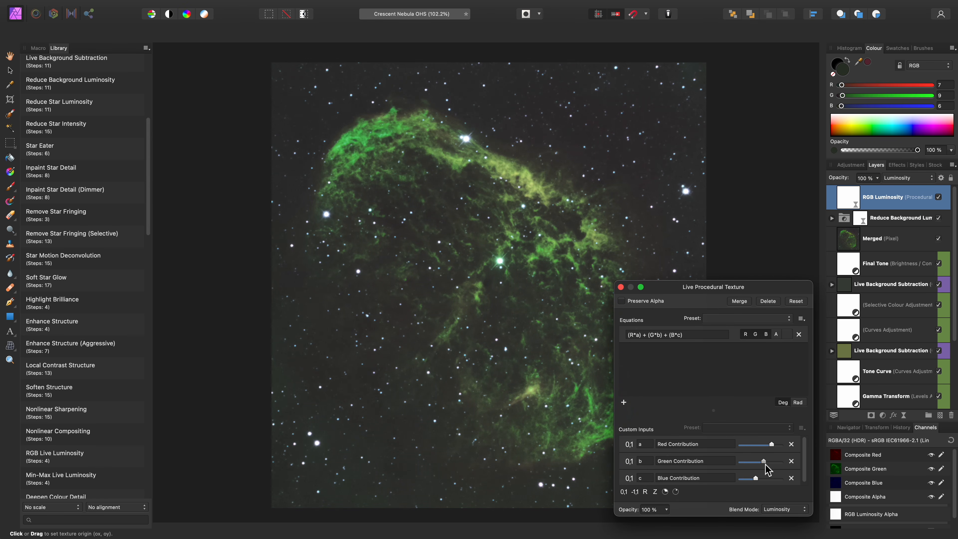
key("Return")
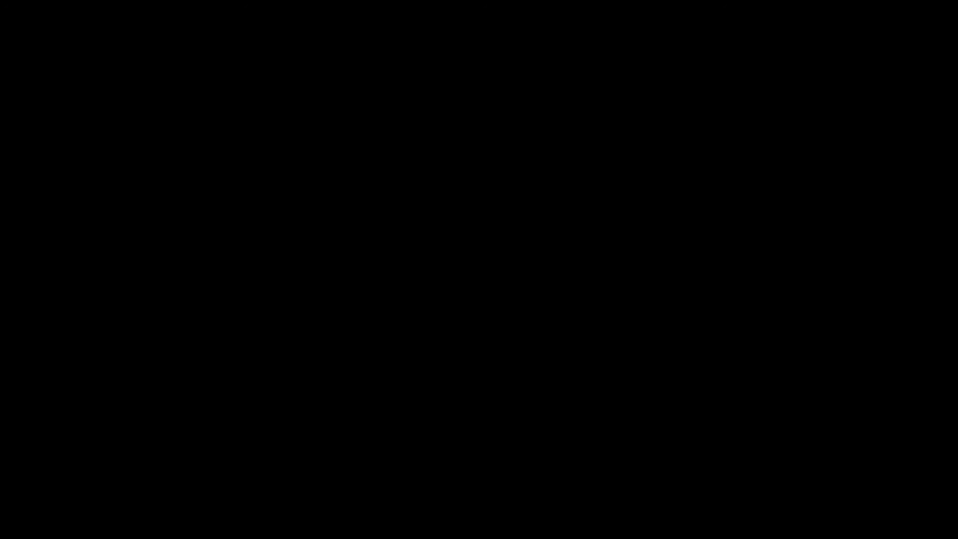